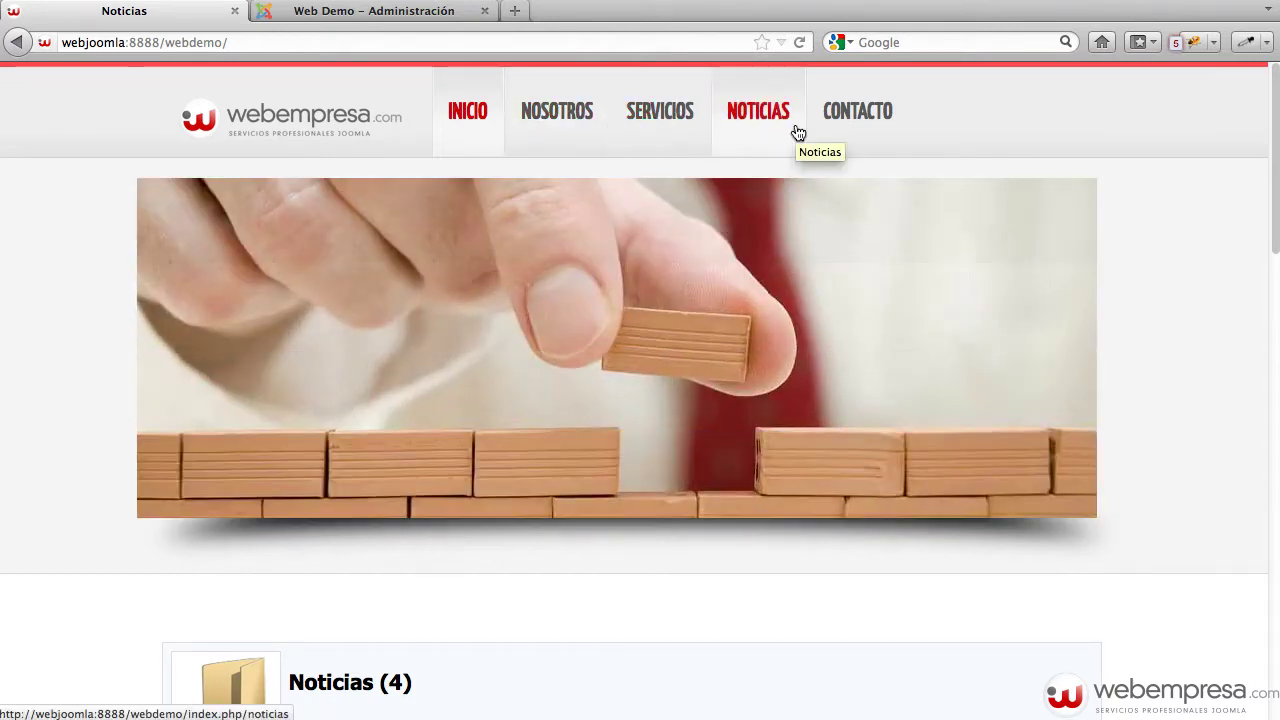
Look over the site's home page and the article list in its Noticias section.
scroll(618, 204, "down", 4)
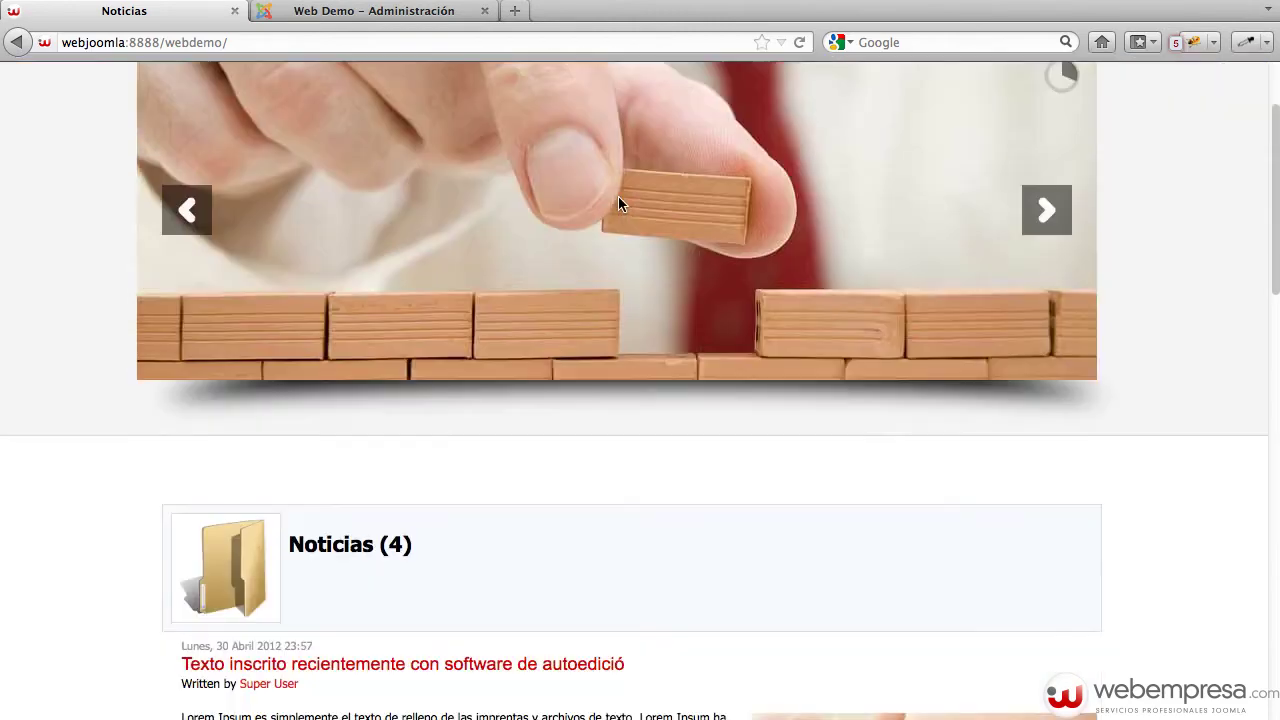
scroll(618, 204, "up", 1)
scroll(618, 204, "up", 3)
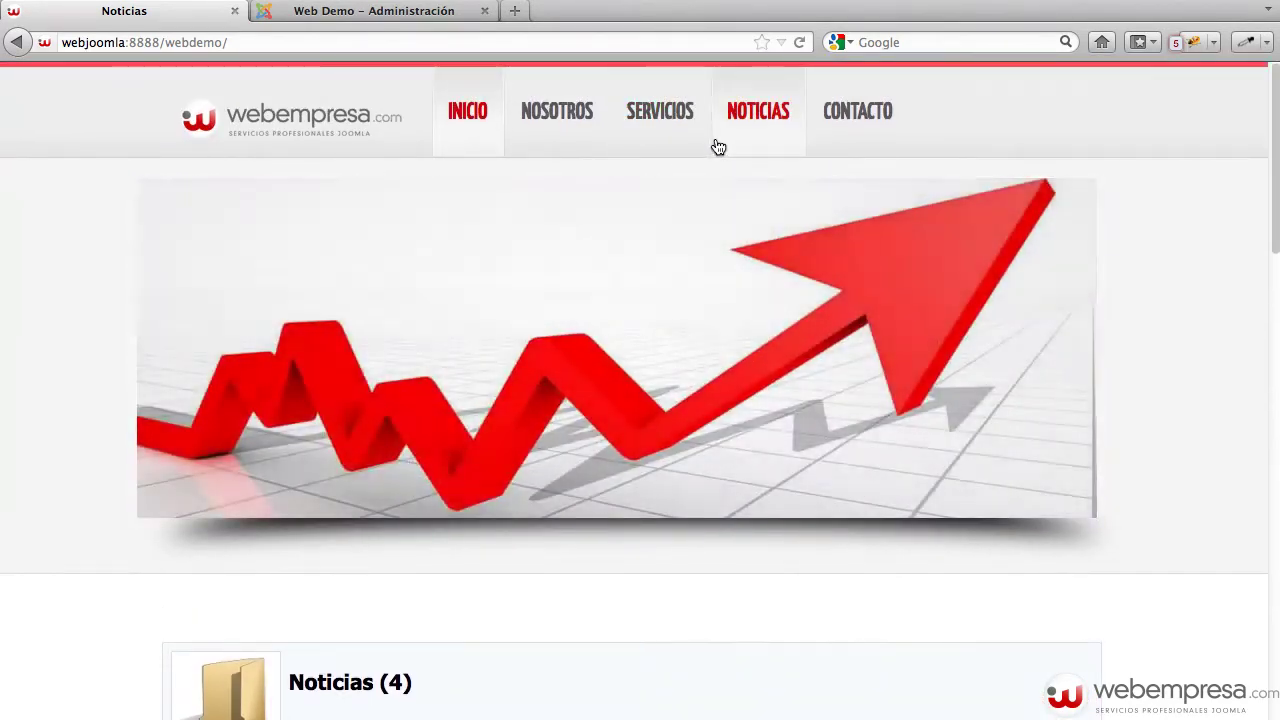
left_click(749, 134)
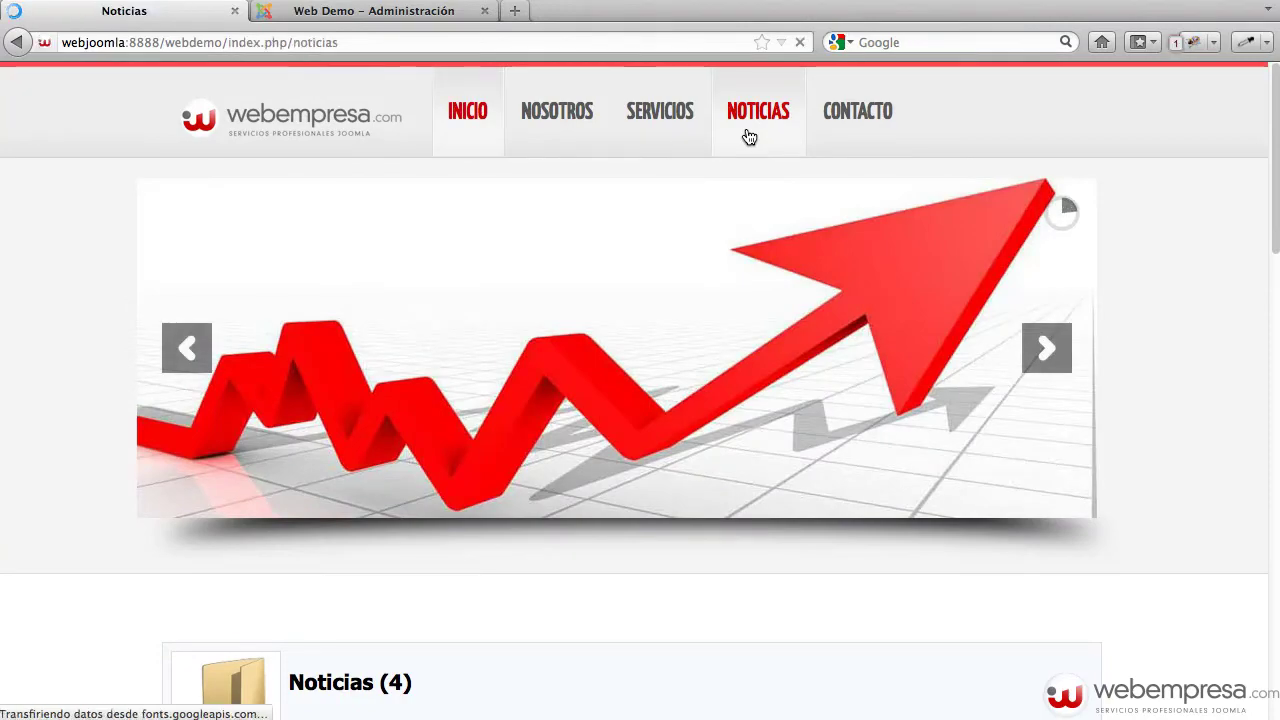
scroll(557, 538, "down", 5)
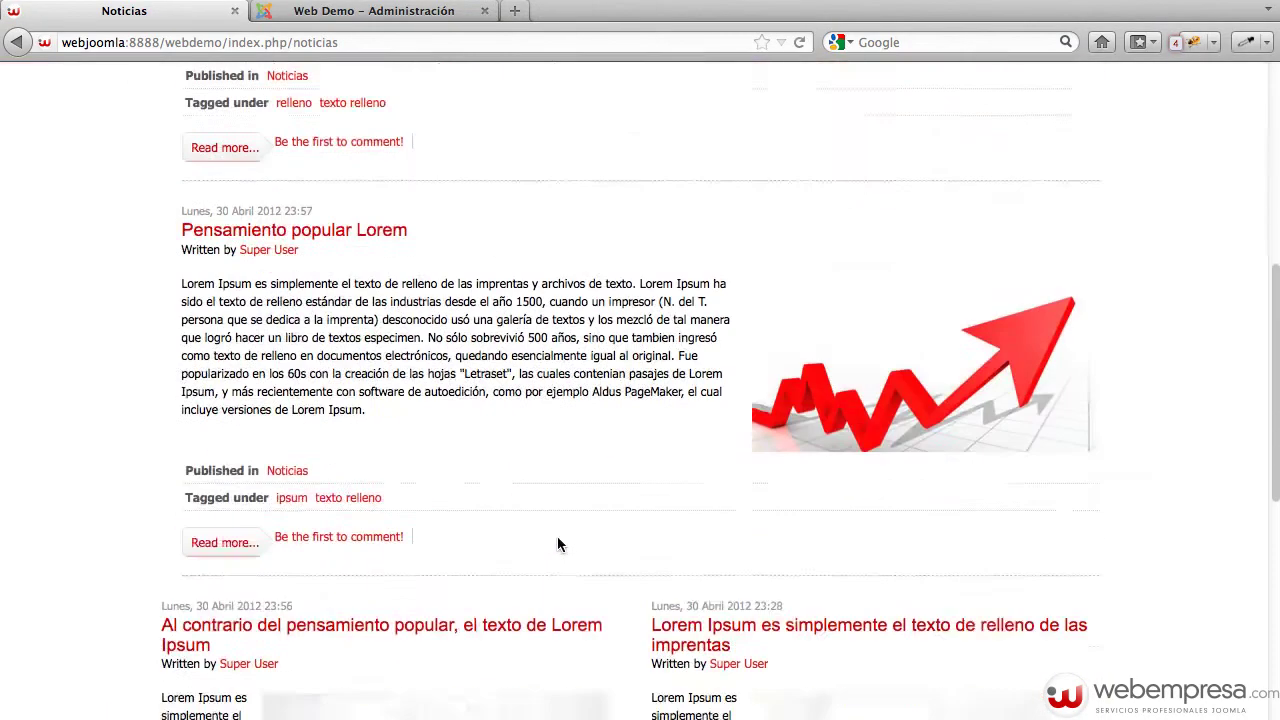
scroll(557, 540, "up", 5)
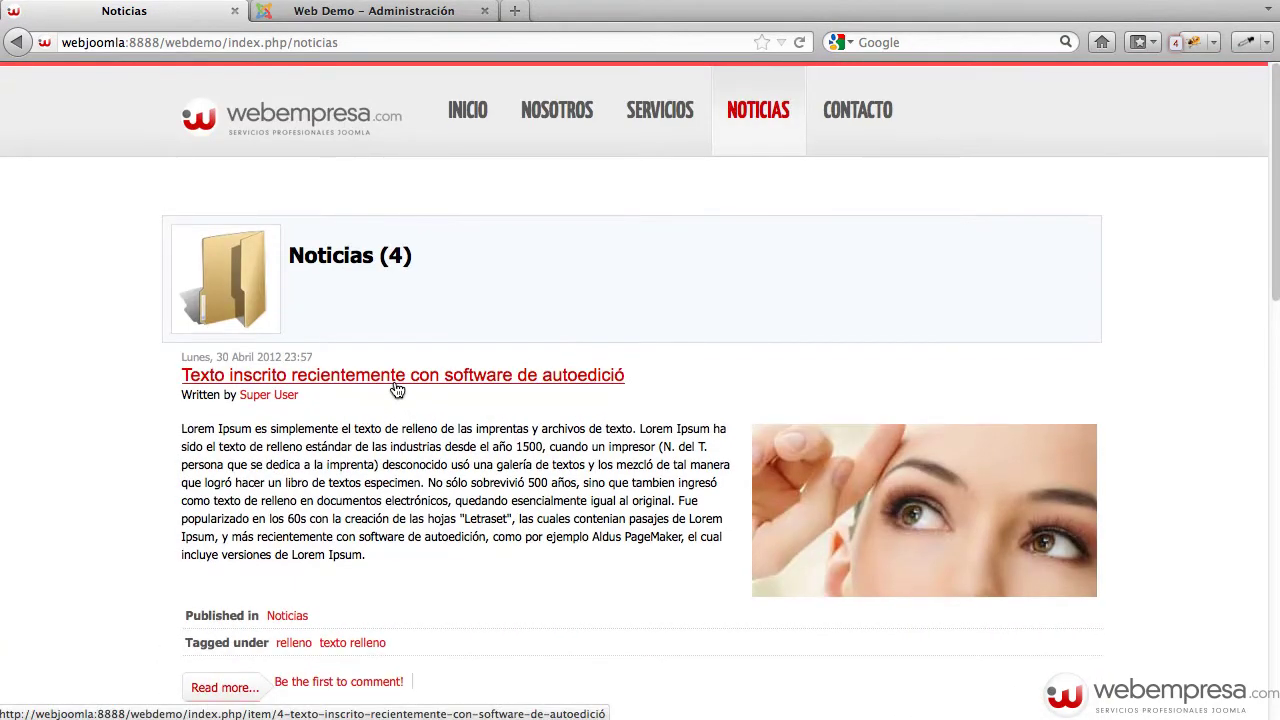
View the article "Texto inscrito recientemente con software de autoedició" and return through the Noticias section to the home page.
left_click(396, 383)
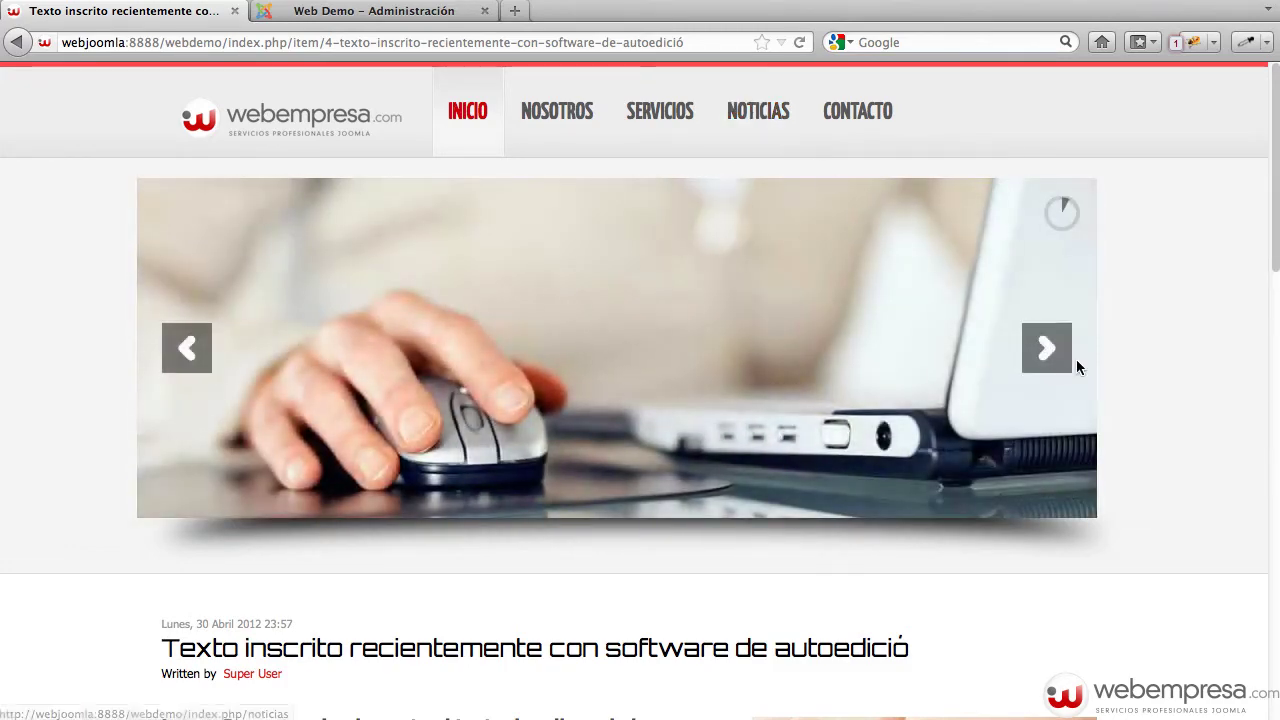
scroll(1162, 337, "down", 3)
scroll(1162, 345, "down", 4)
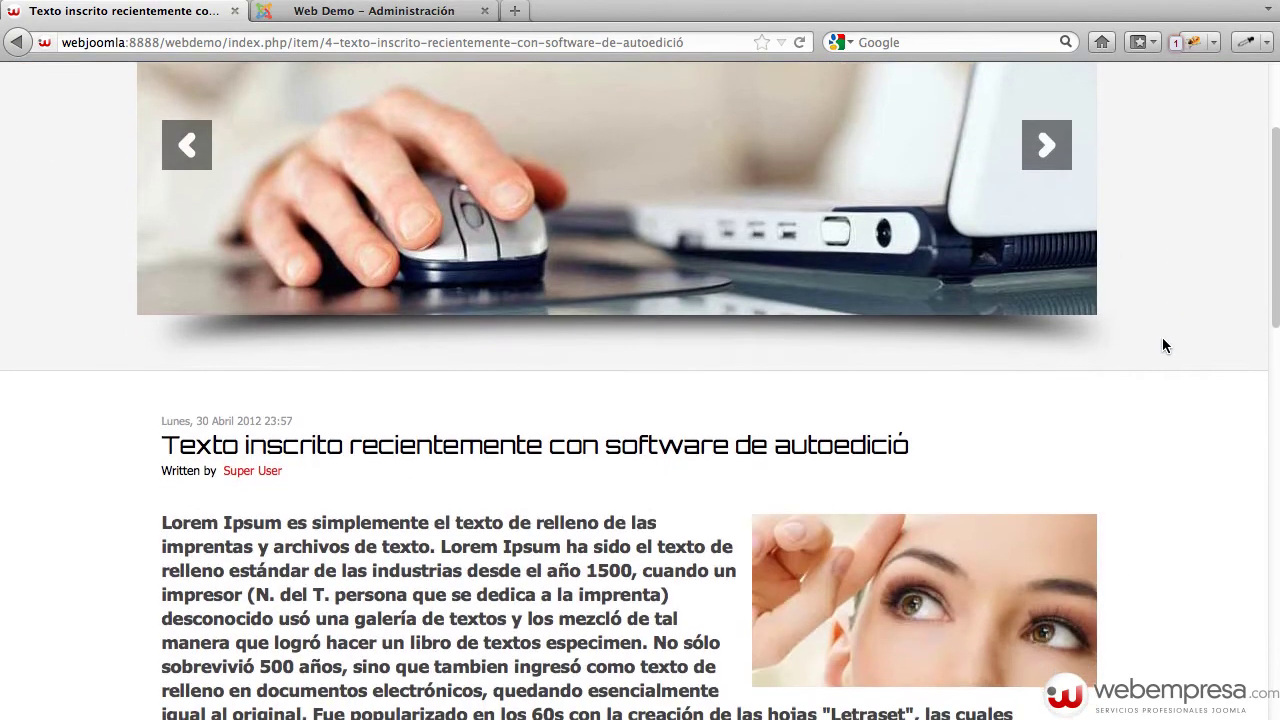
scroll(1162, 345, "up", 7)
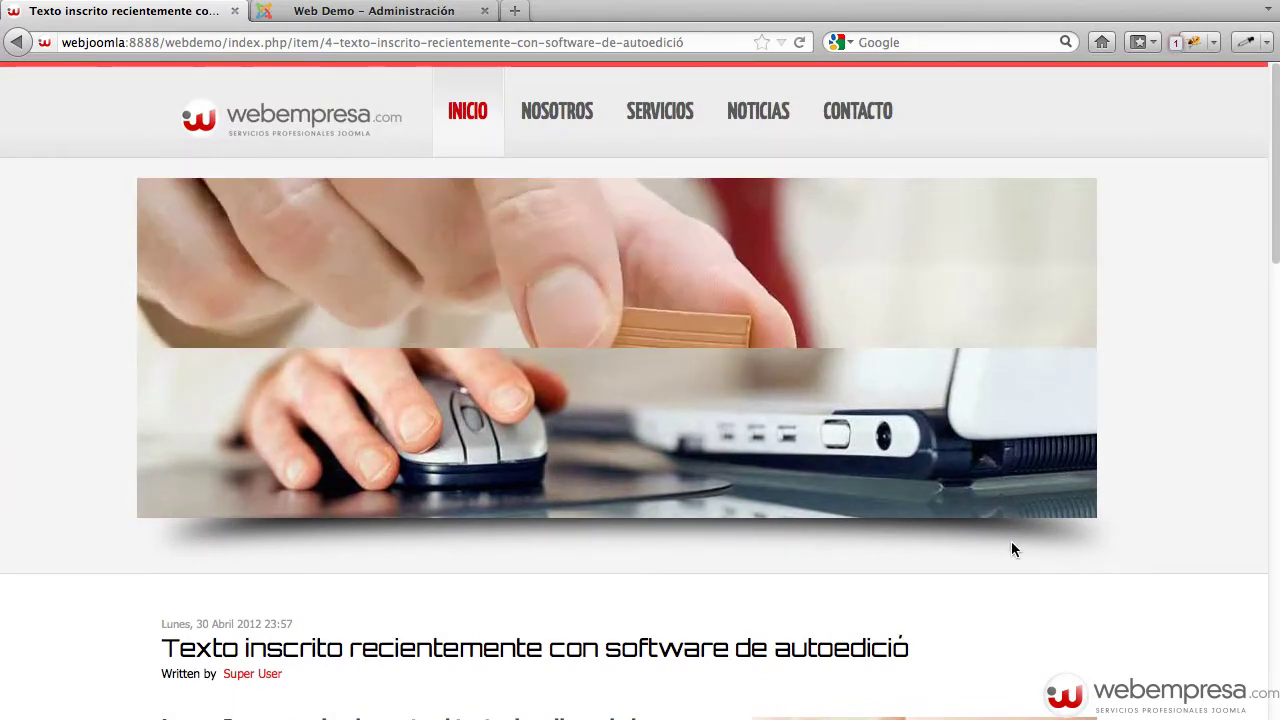
left_click(764, 116)
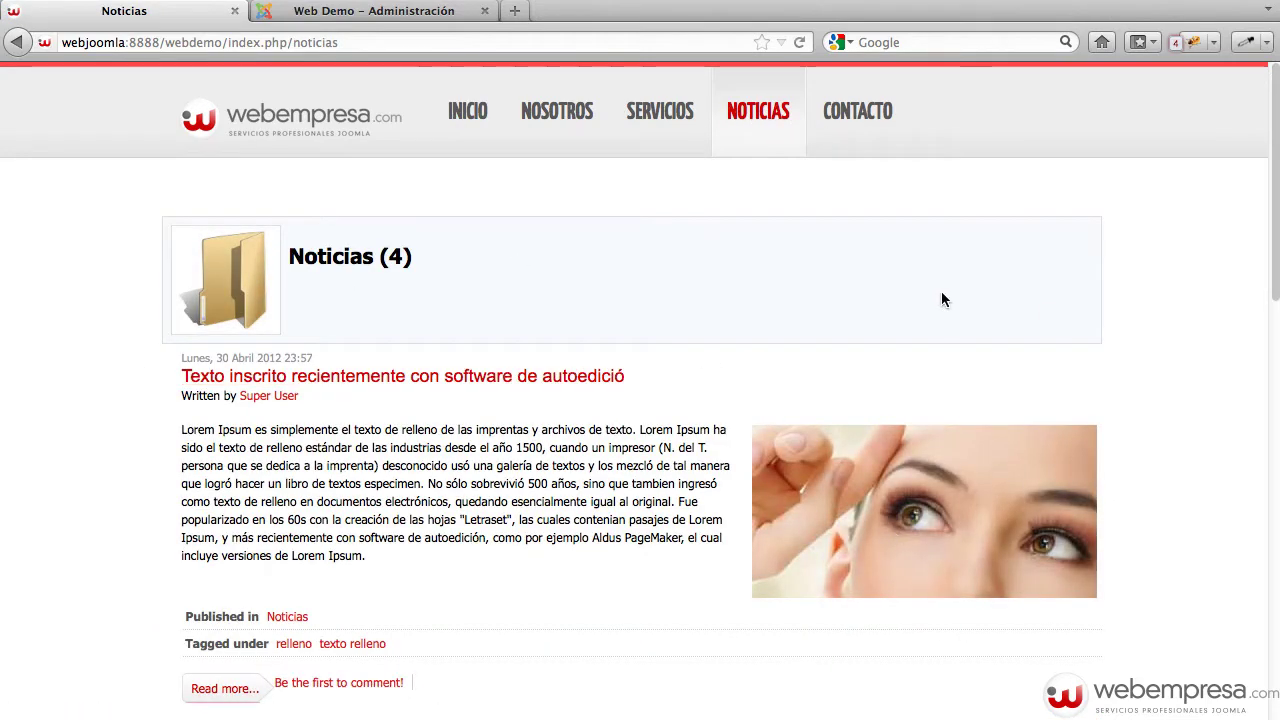
left_click(478, 122)
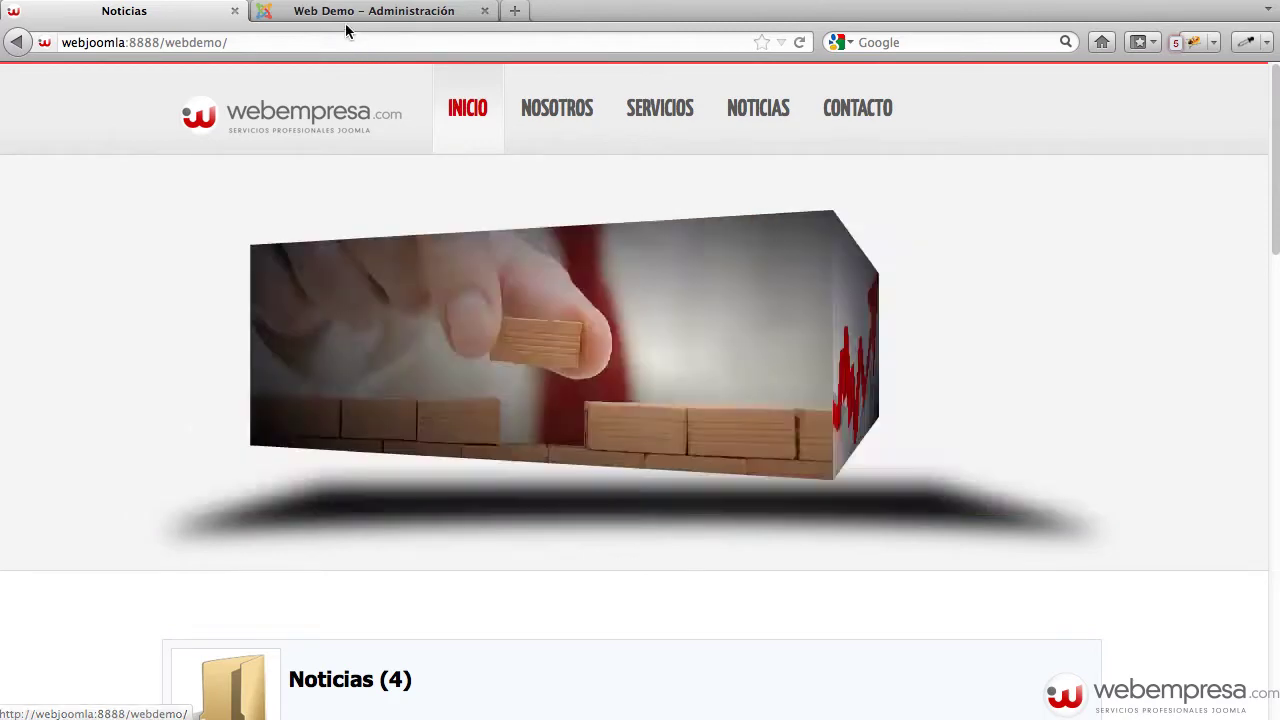
Switch to the Joomla administration and check the menu item type of Noticias in Menu Principal.
left_click(345, 18)
mouse_move(182, 157)
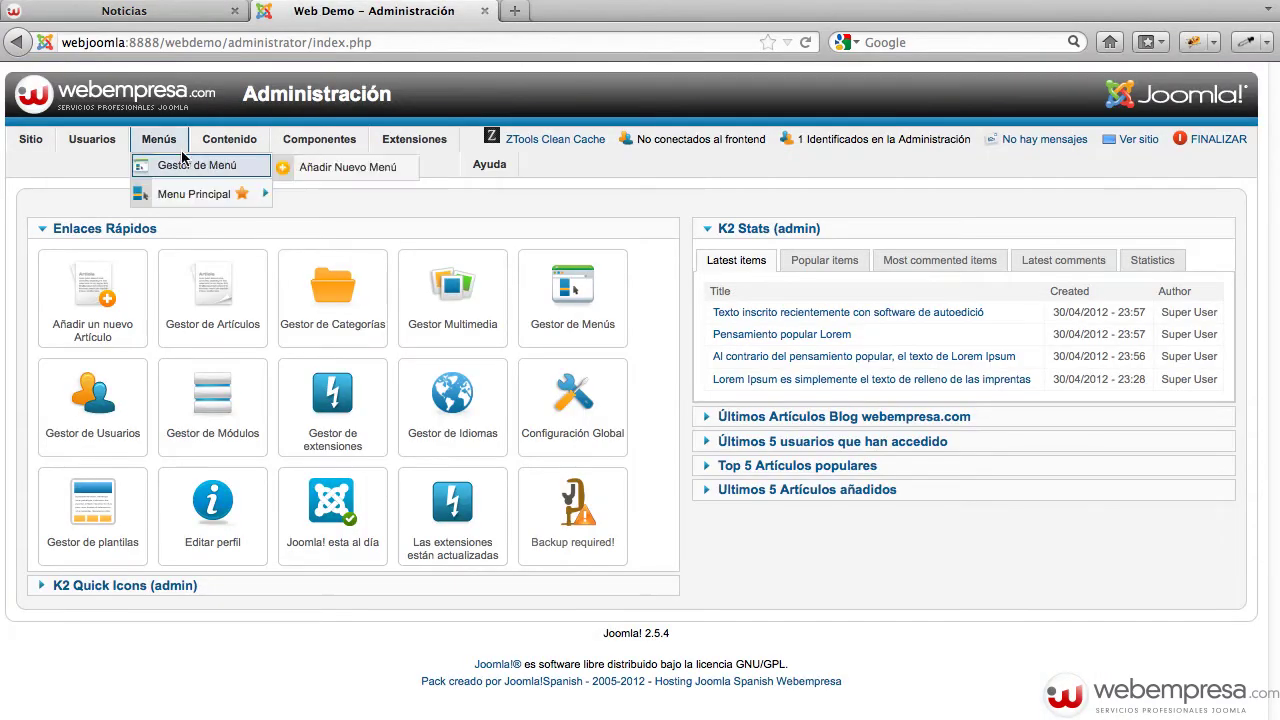
mouse_move(101, 139)
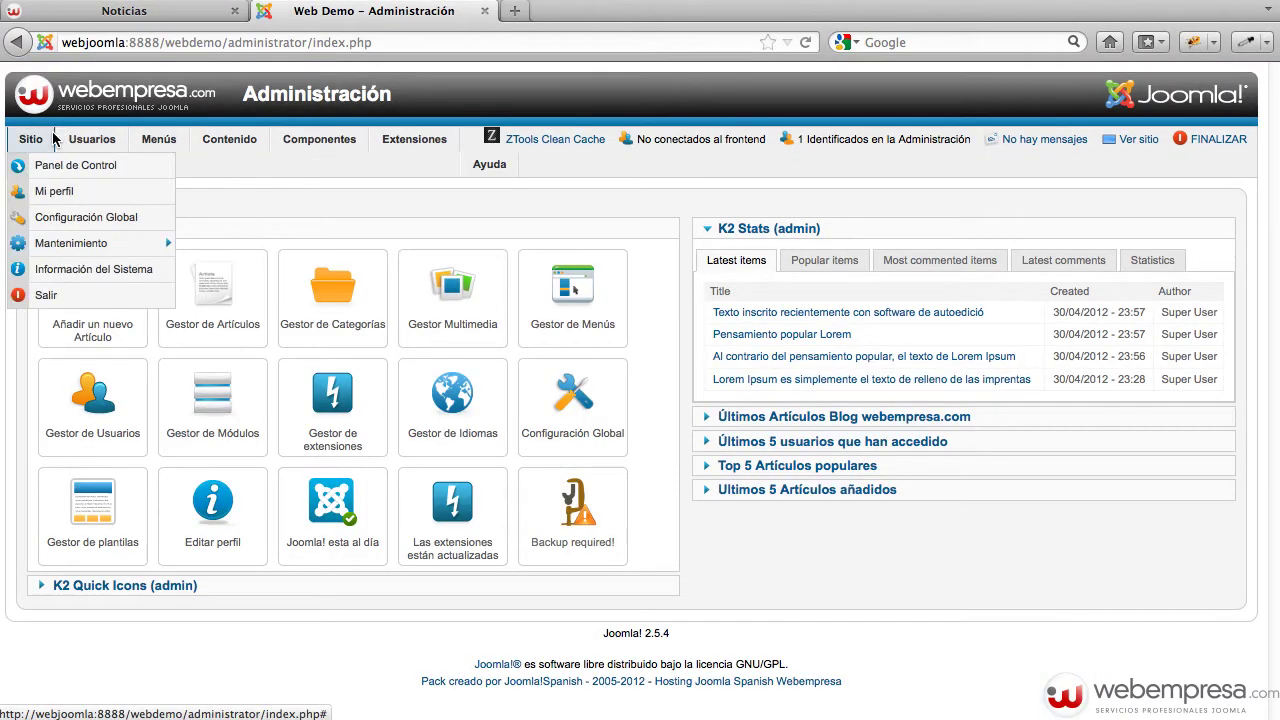
mouse_move(165, 137)
left_click(177, 170)
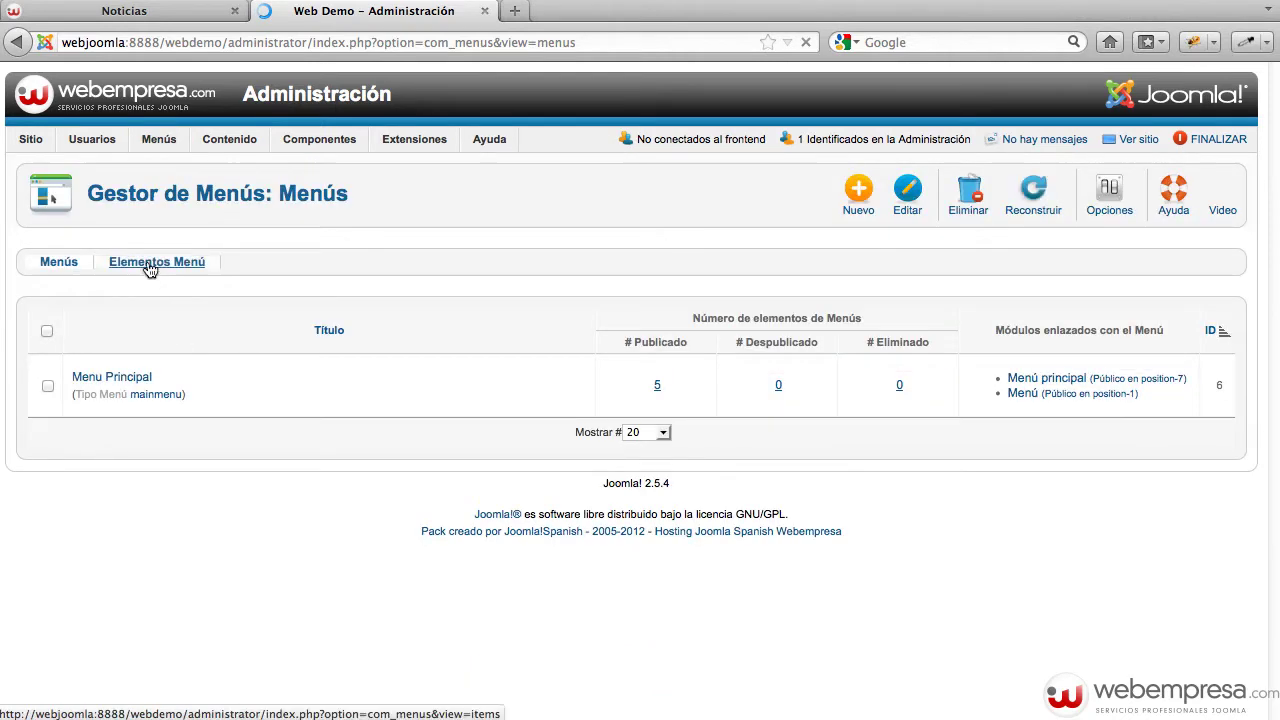
left_click(112, 402)
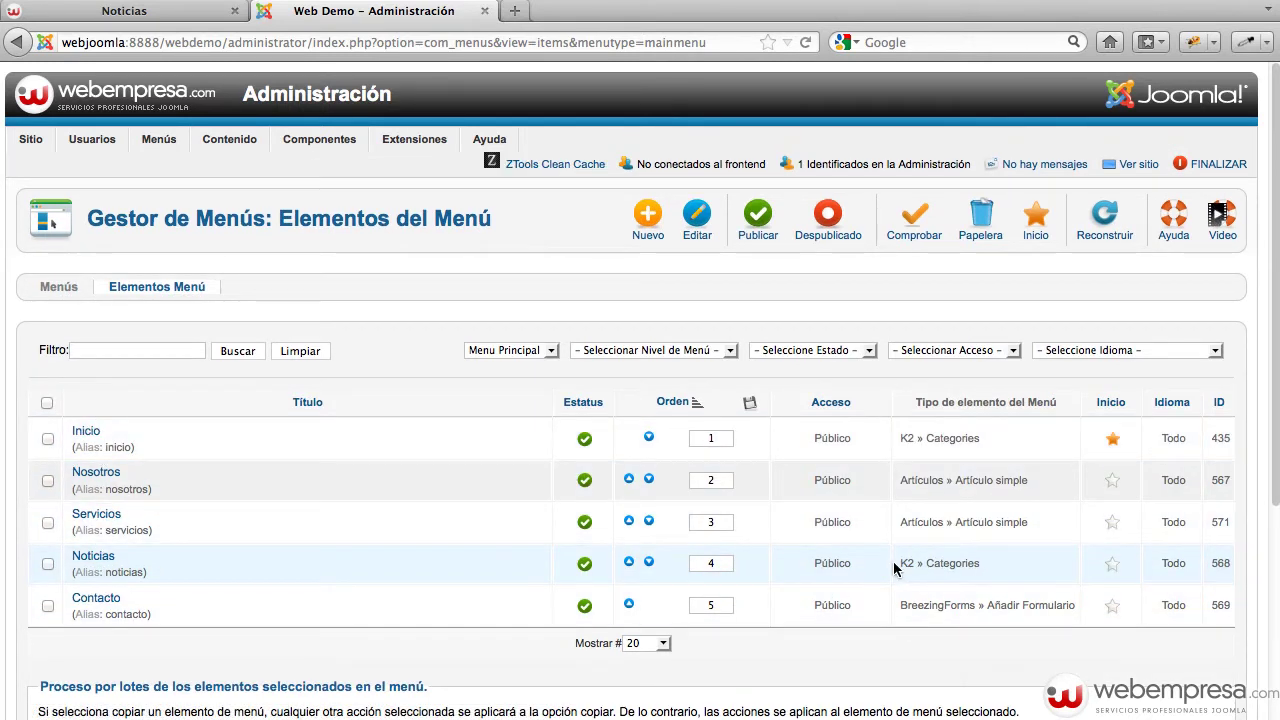
triple_click(913, 562)
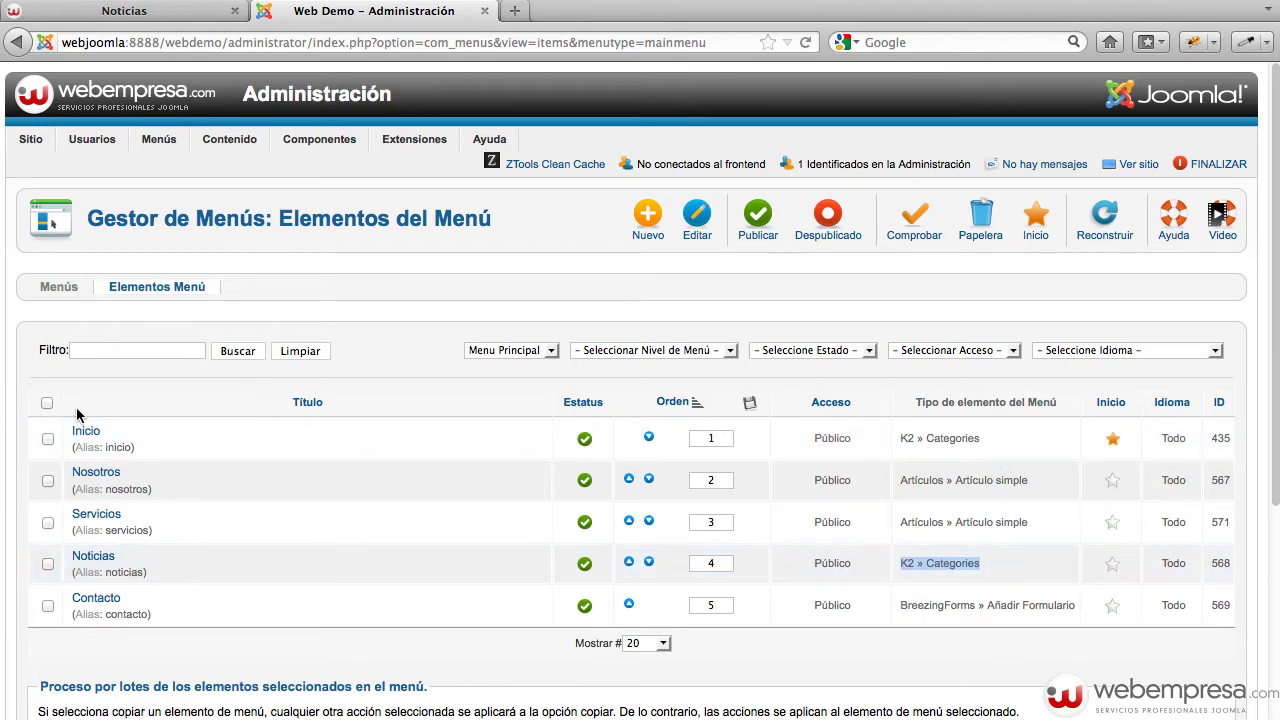
Review the K2 menu item types available for the Inicio menu item and close it without saving.
left_click(96, 433)
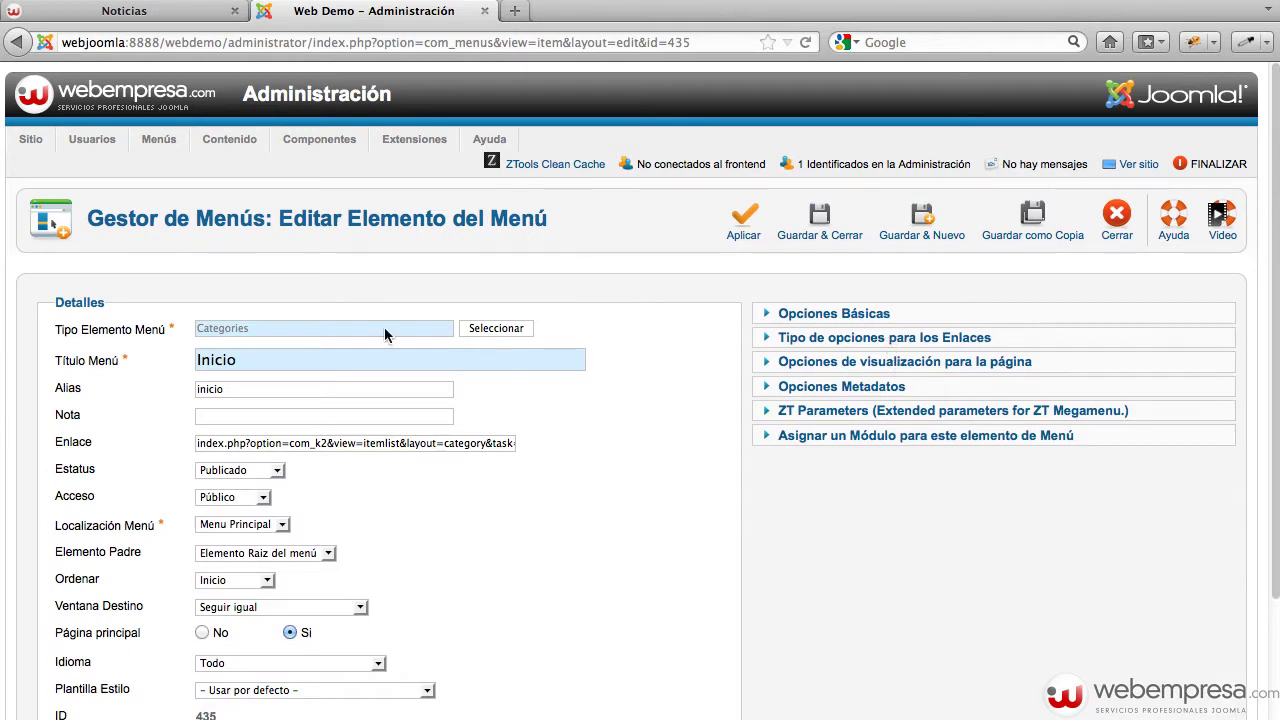
left_click(507, 329)
scroll(590, 384, "down", 3)
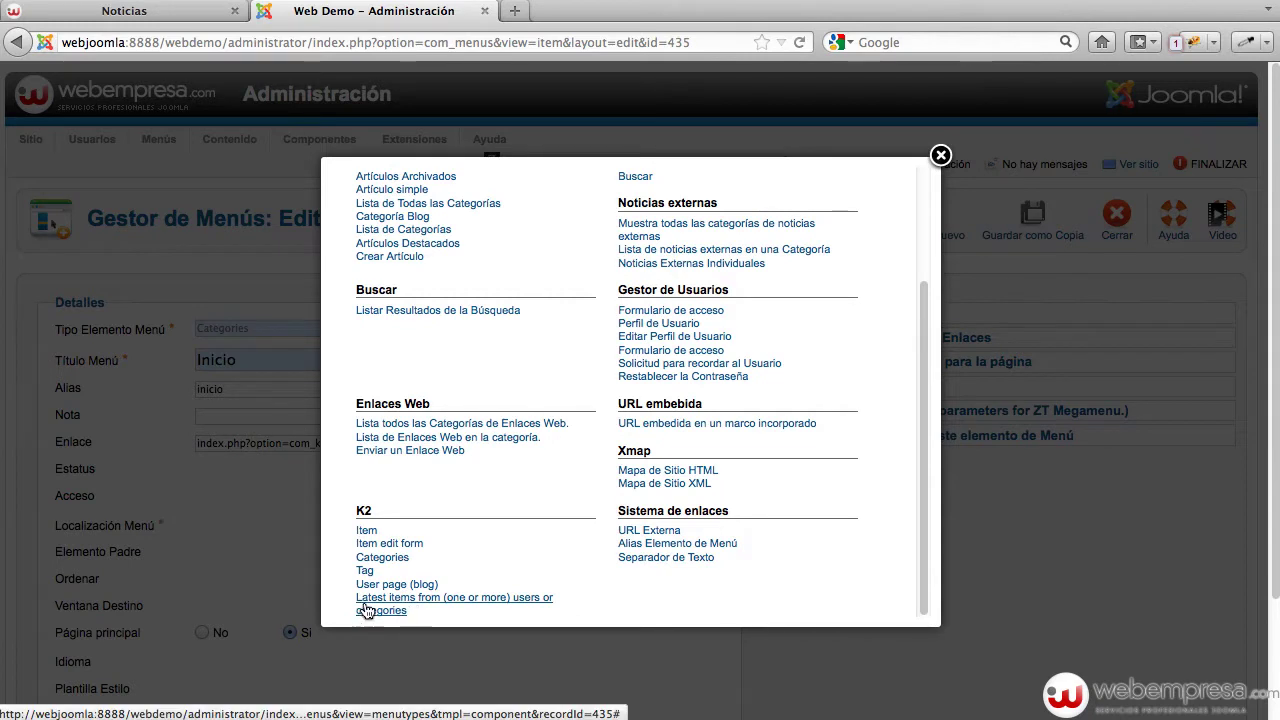
left_click(456, 607)
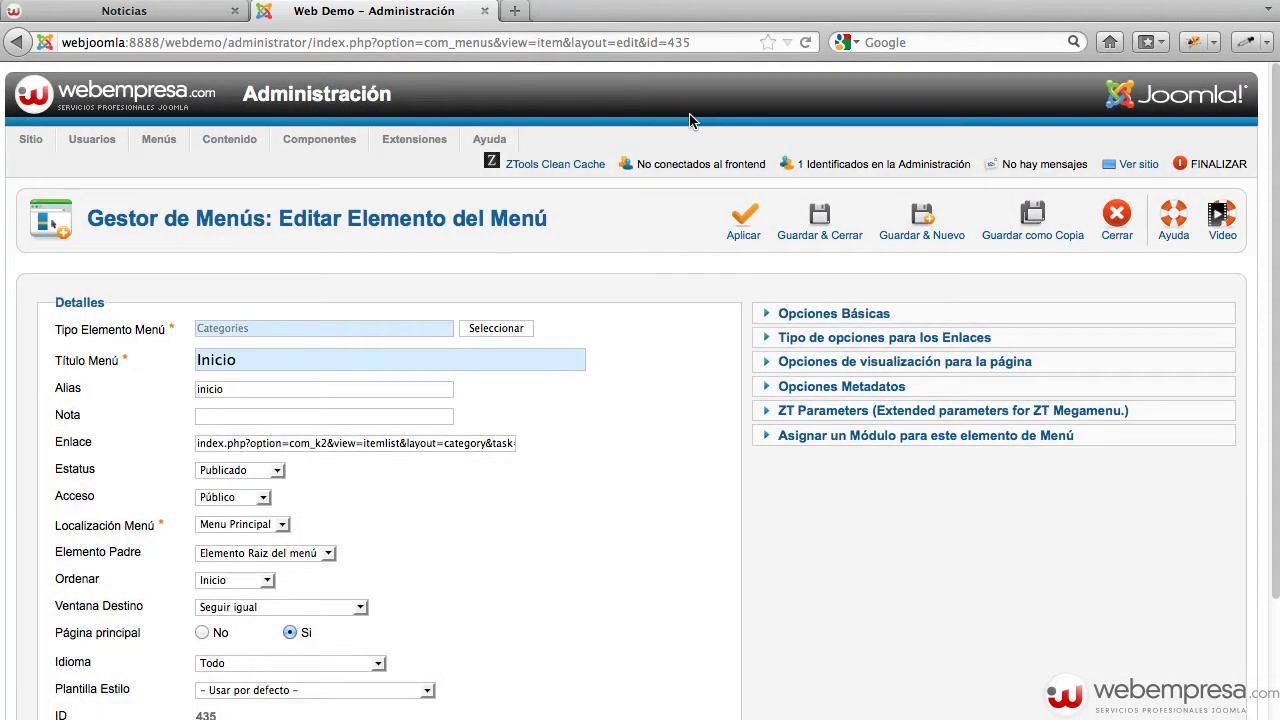
left_click(1125, 230)
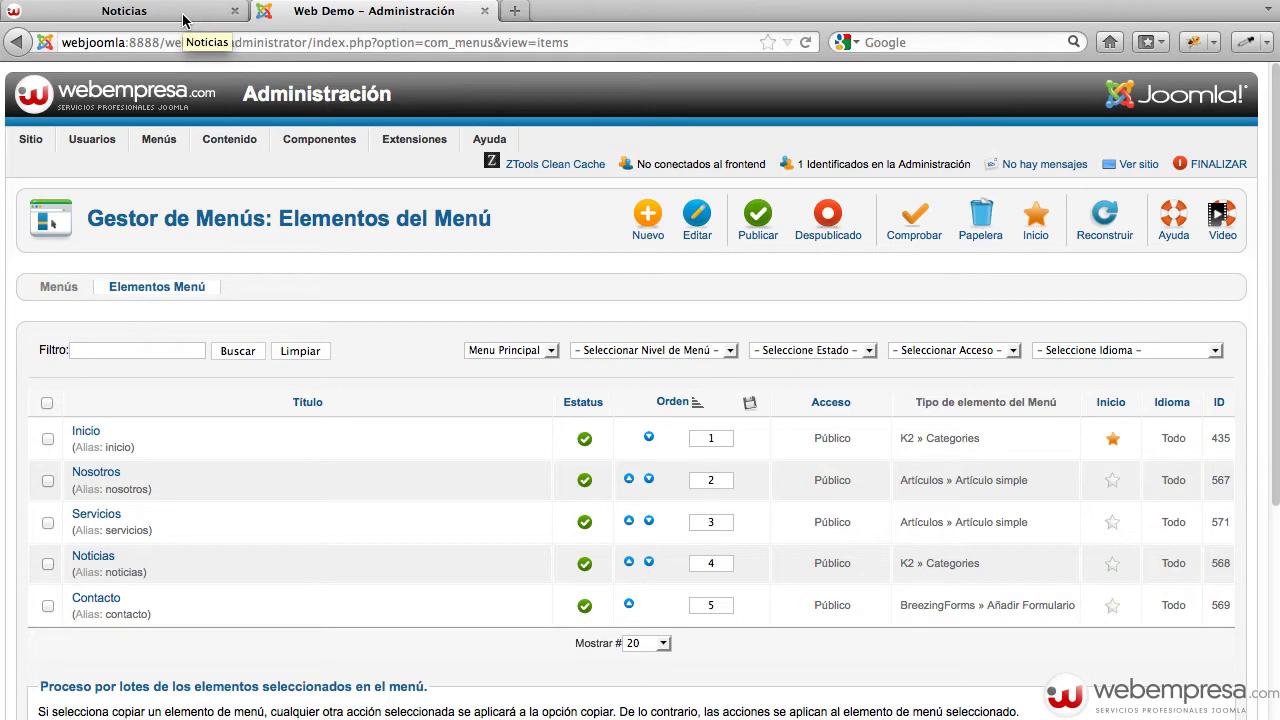
Start a new category in the K2 component and title it "Noticias externas".
mouse_move(316, 140)
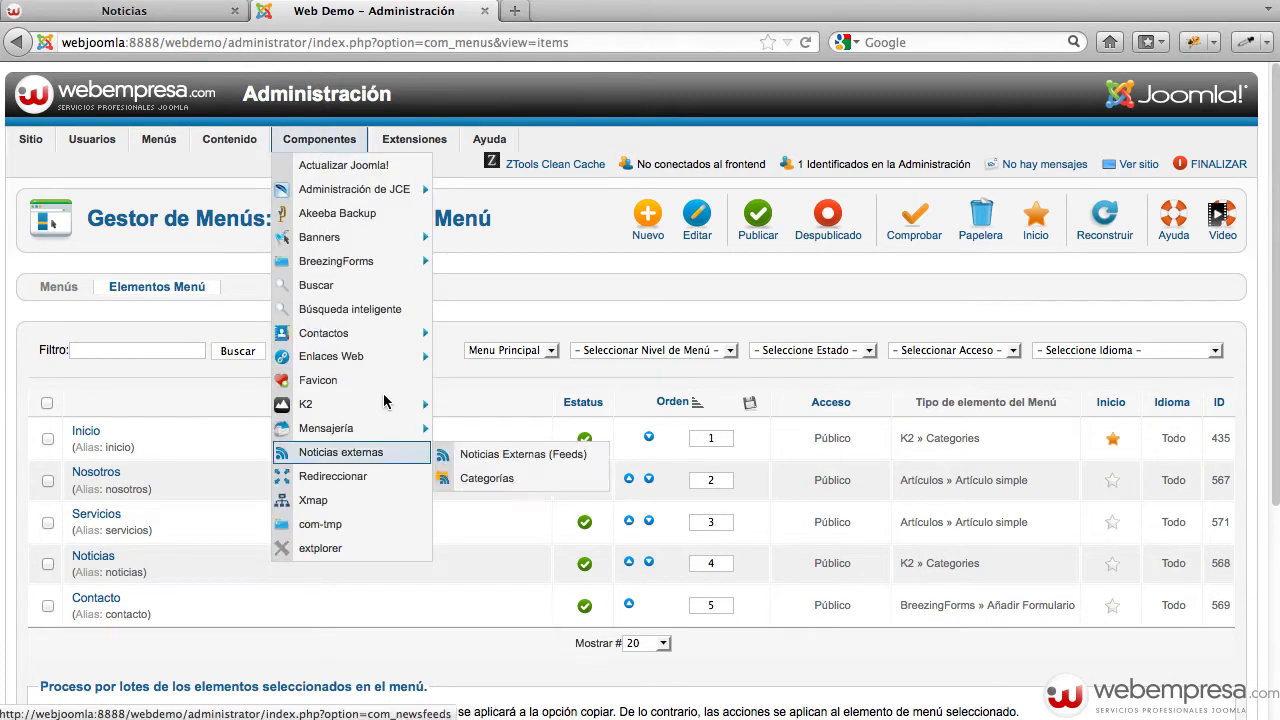
left_click(392, 406)
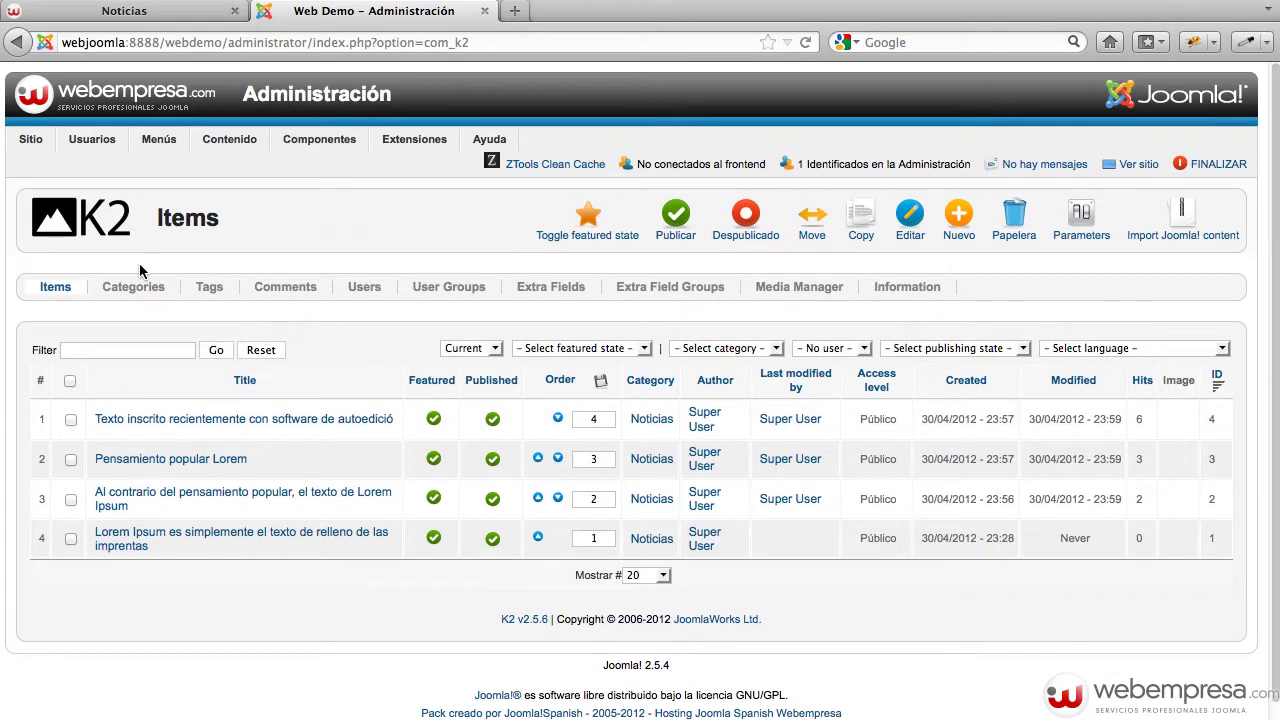
left_click(129, 290)
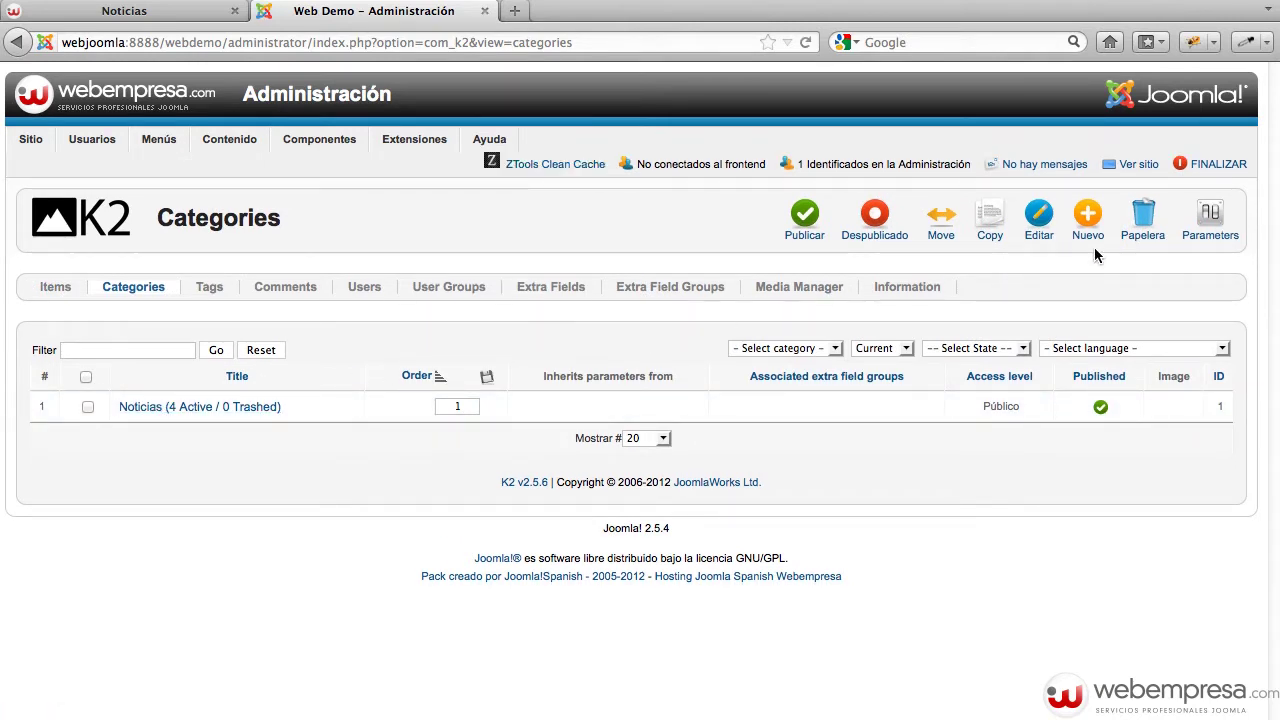
left_click(1083, 235)
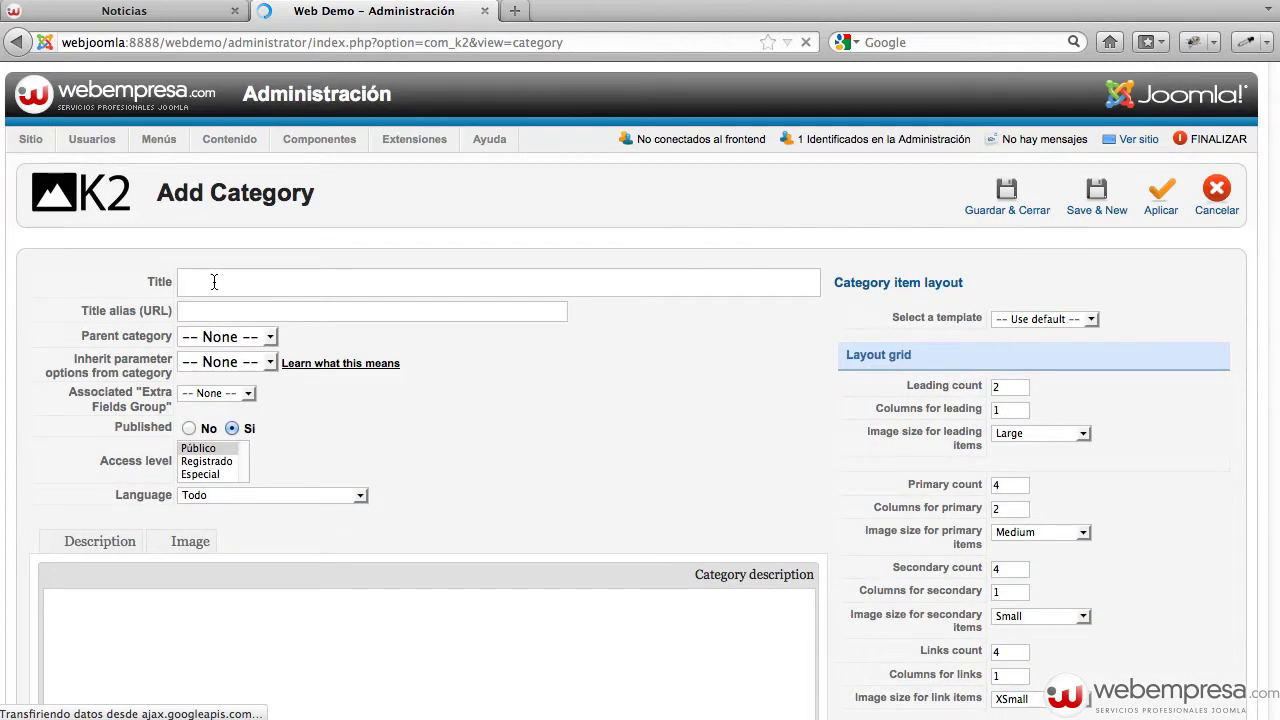
left_click(214, 282)
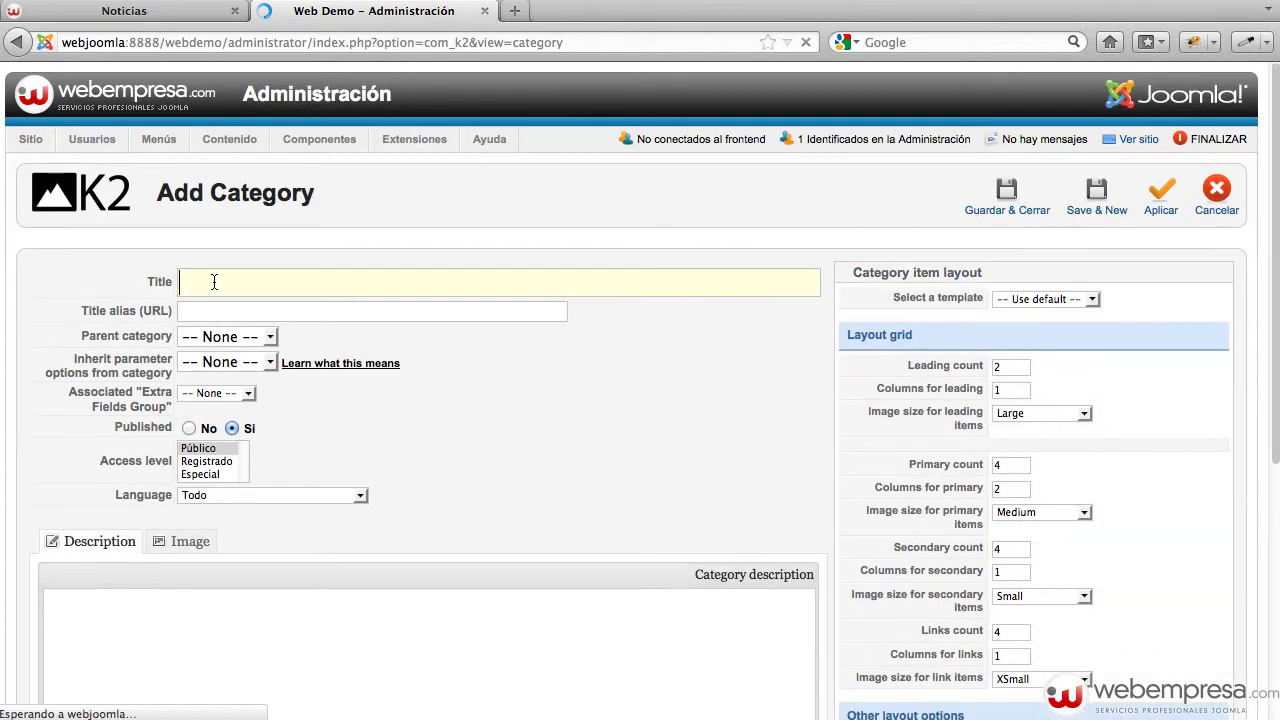
type("N")
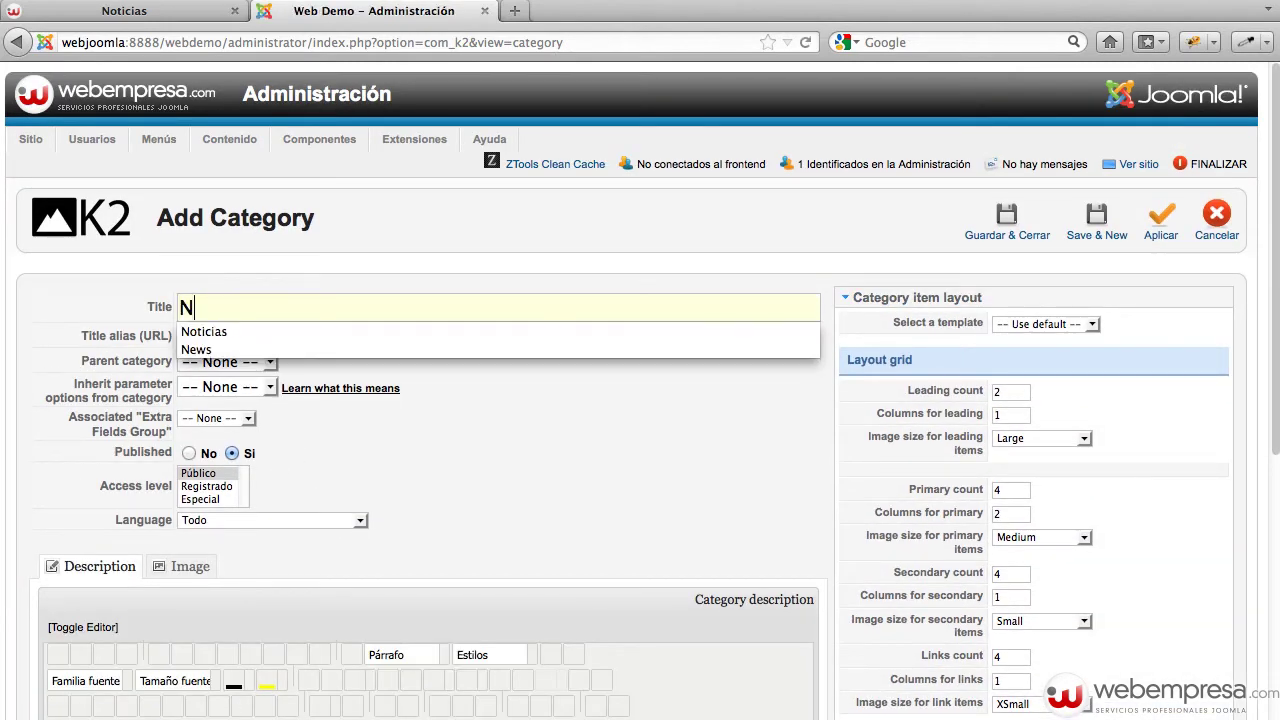
type("oticias ")
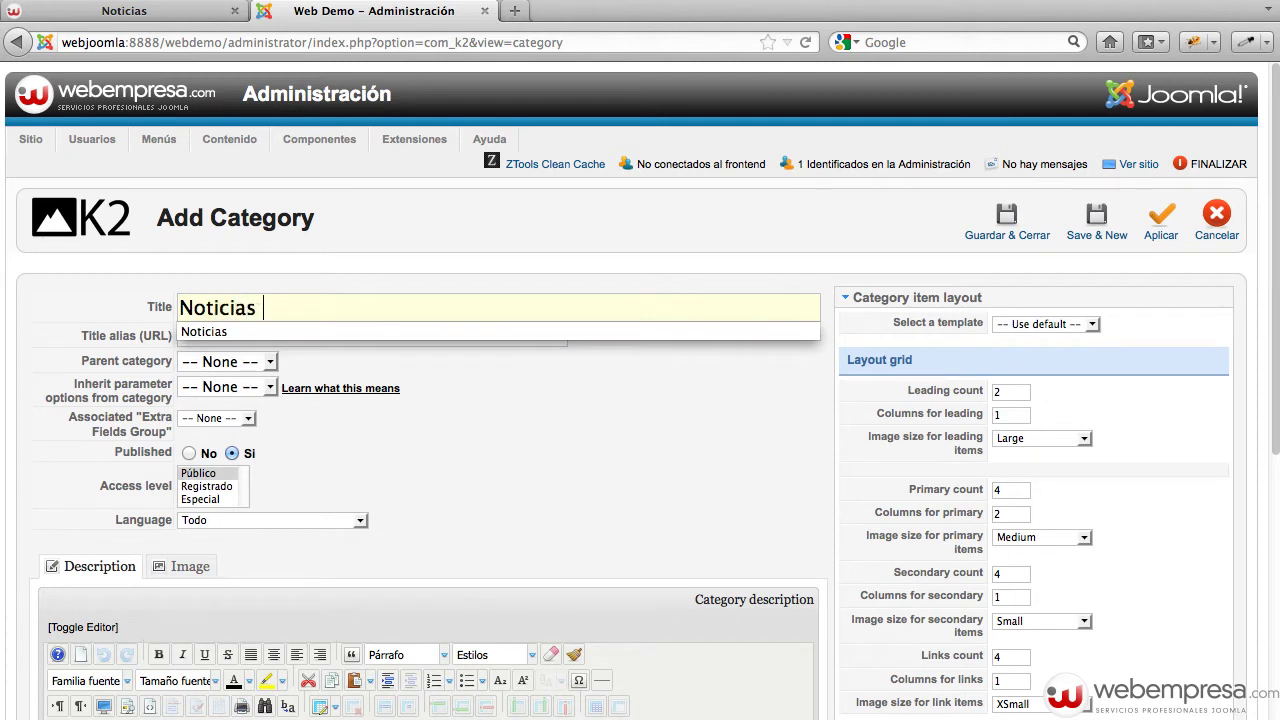
type("externas")
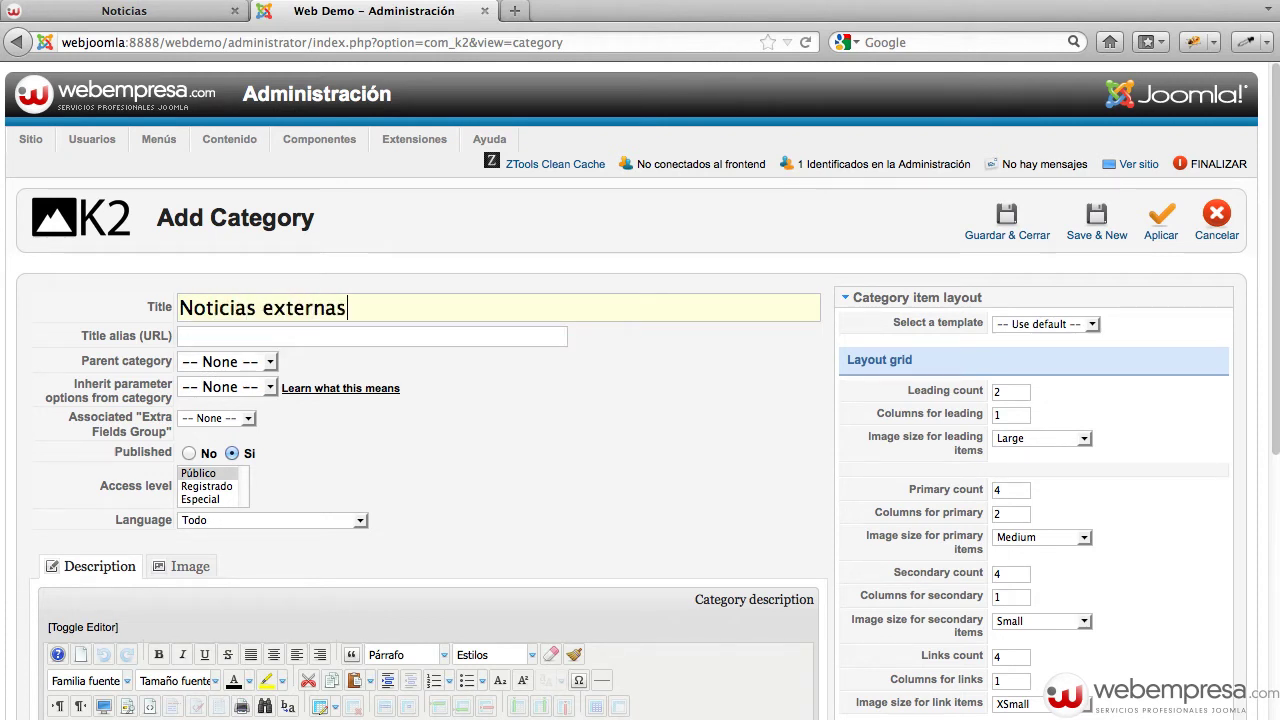
Set both the parent category and the inherited parameter options to Noticias, and save and close the category.
left_click(224, 364)
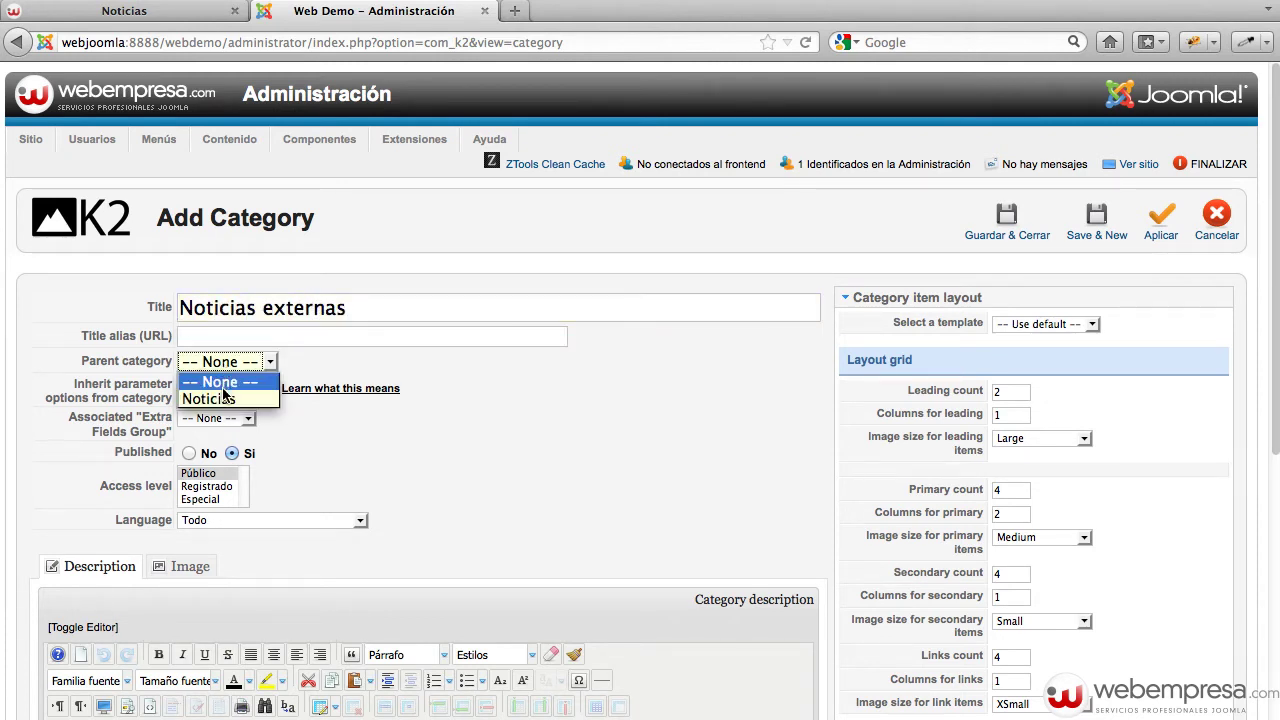
left_click(224, 397)
left_click(224, 388)
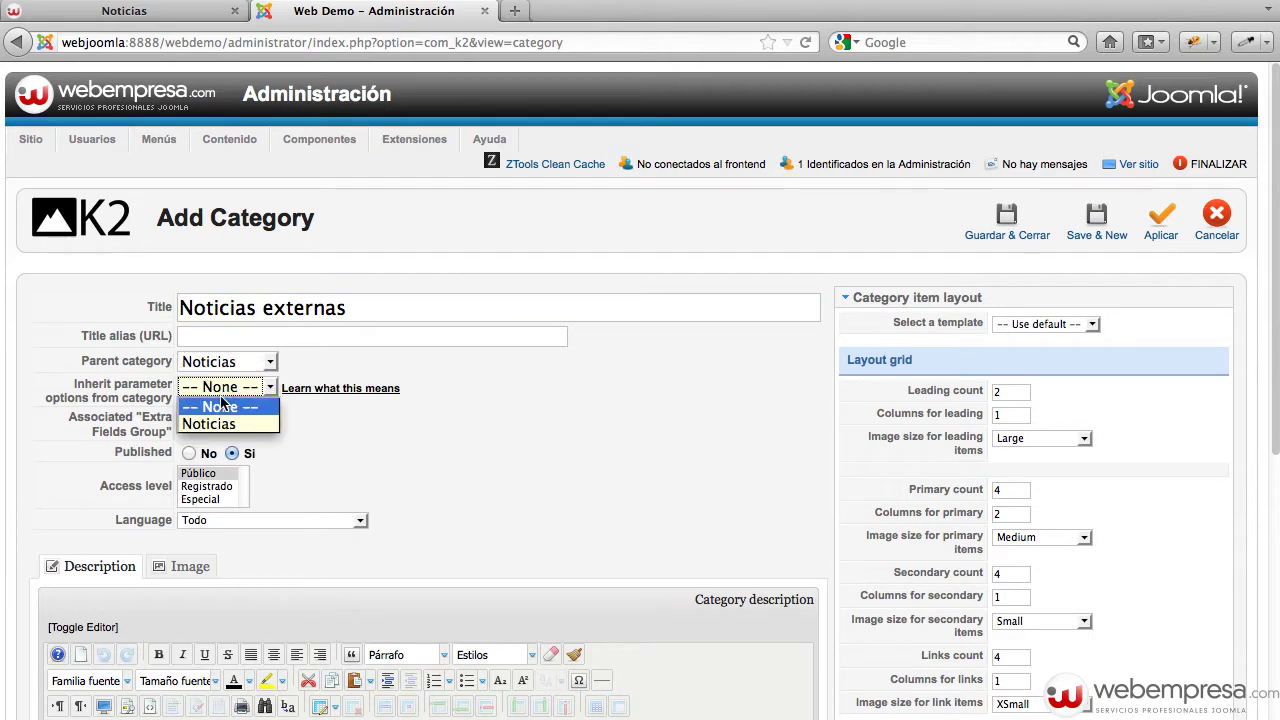
left_click(222, 424)
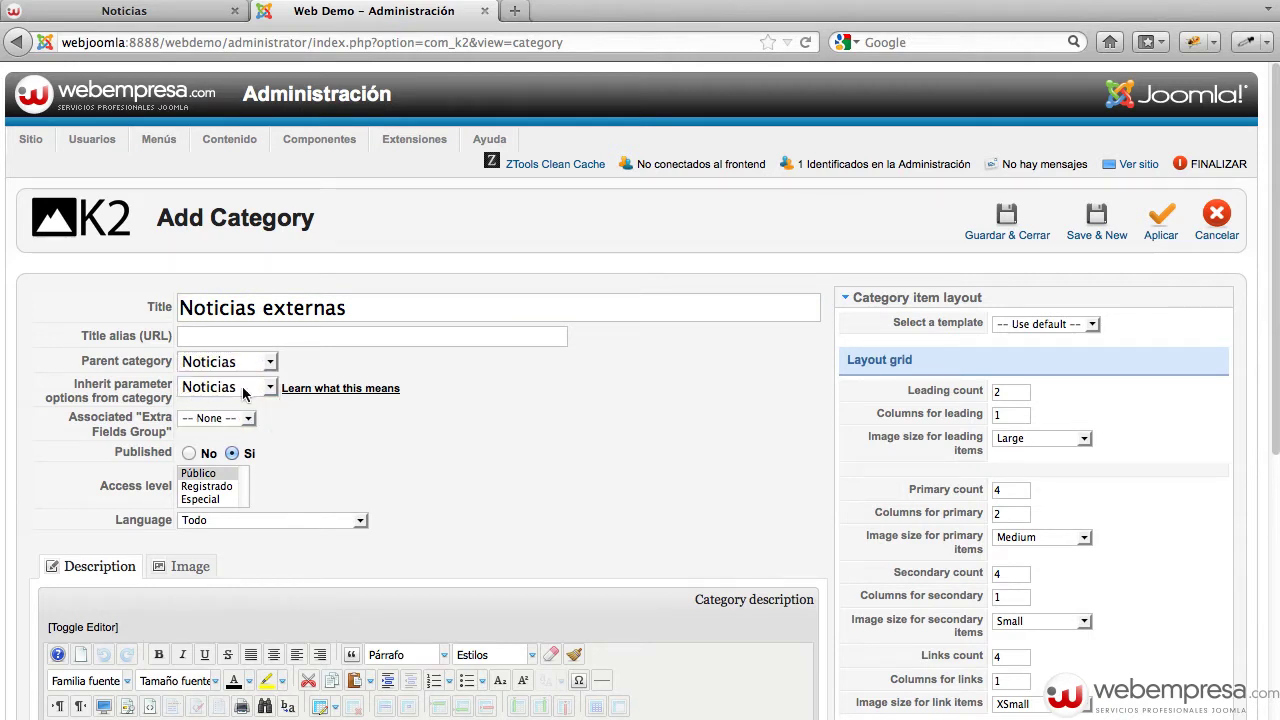
scroll(328, 397, "down", 3)
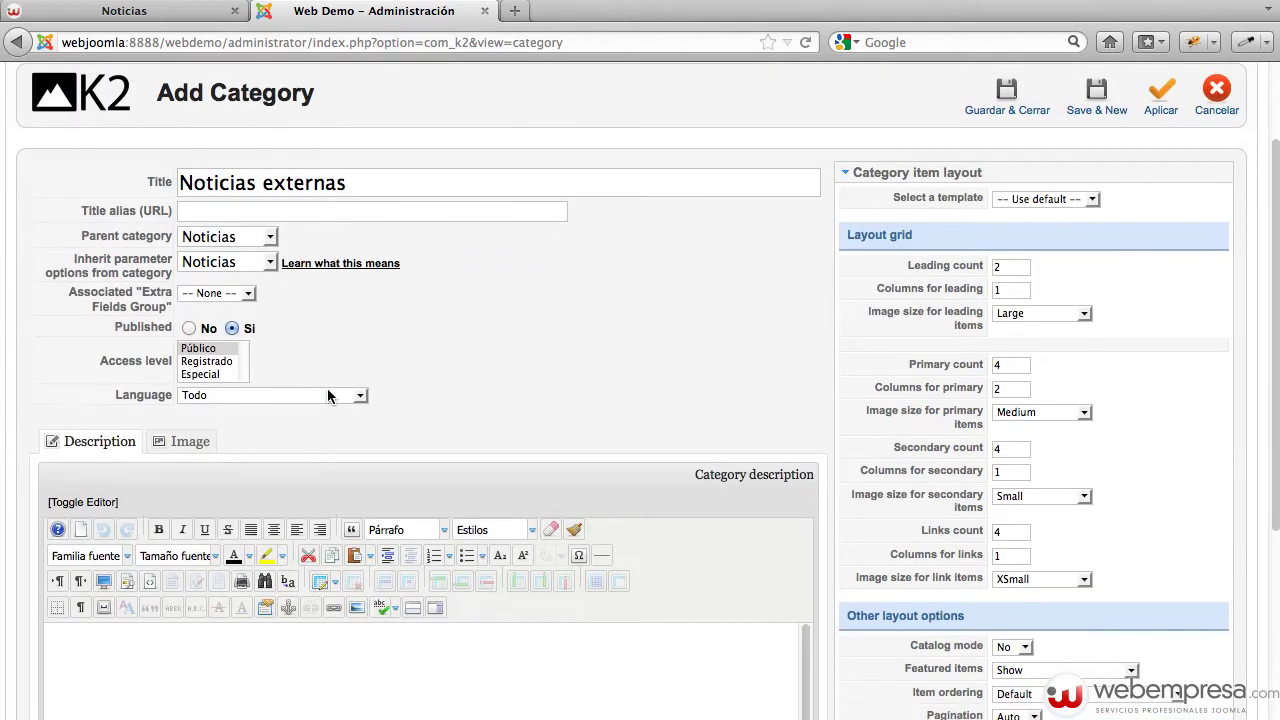
scroll(328, 397, "up", 3)
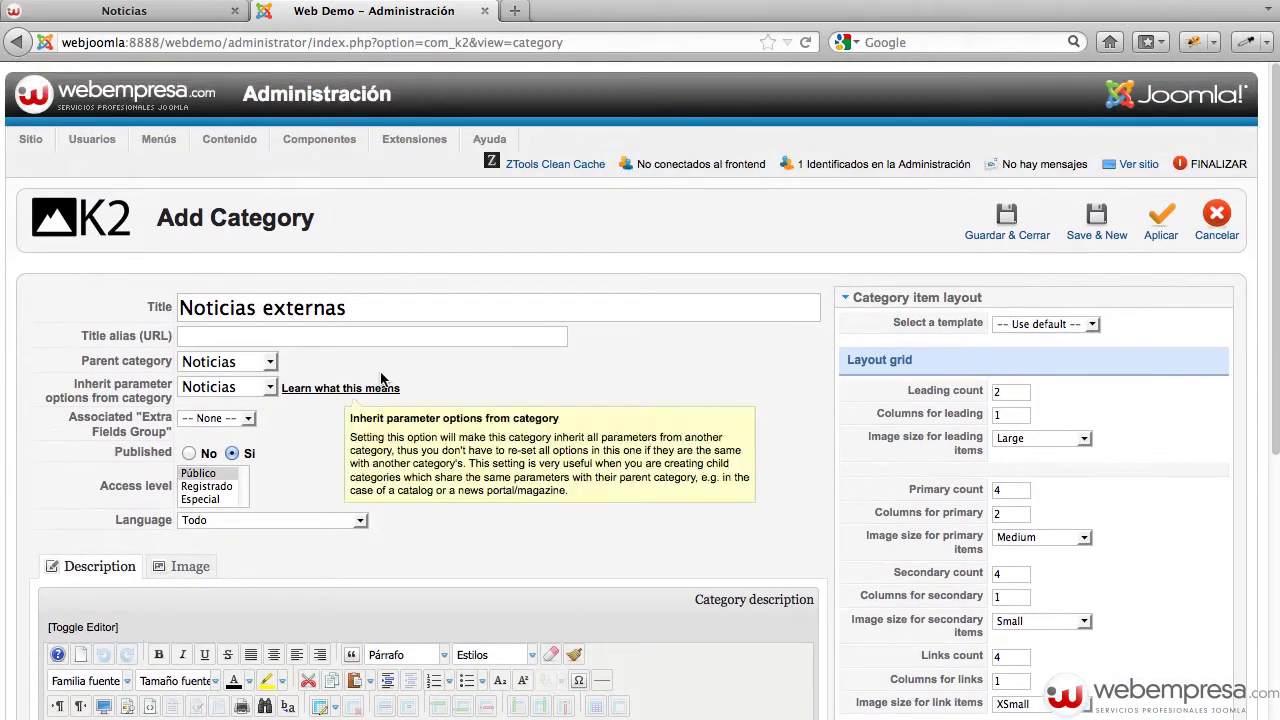
left_click(997, 228)
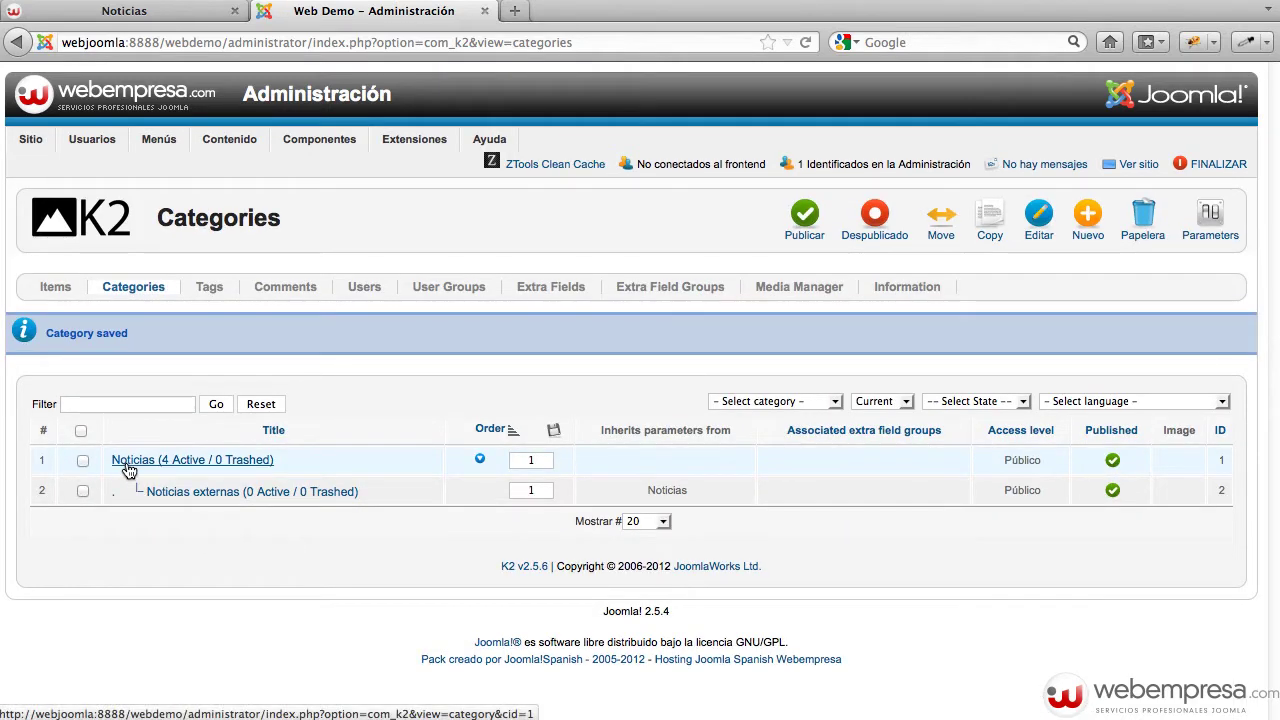
Start another new K2 category and title it "Noticias internas".
left_click(1098, 220)
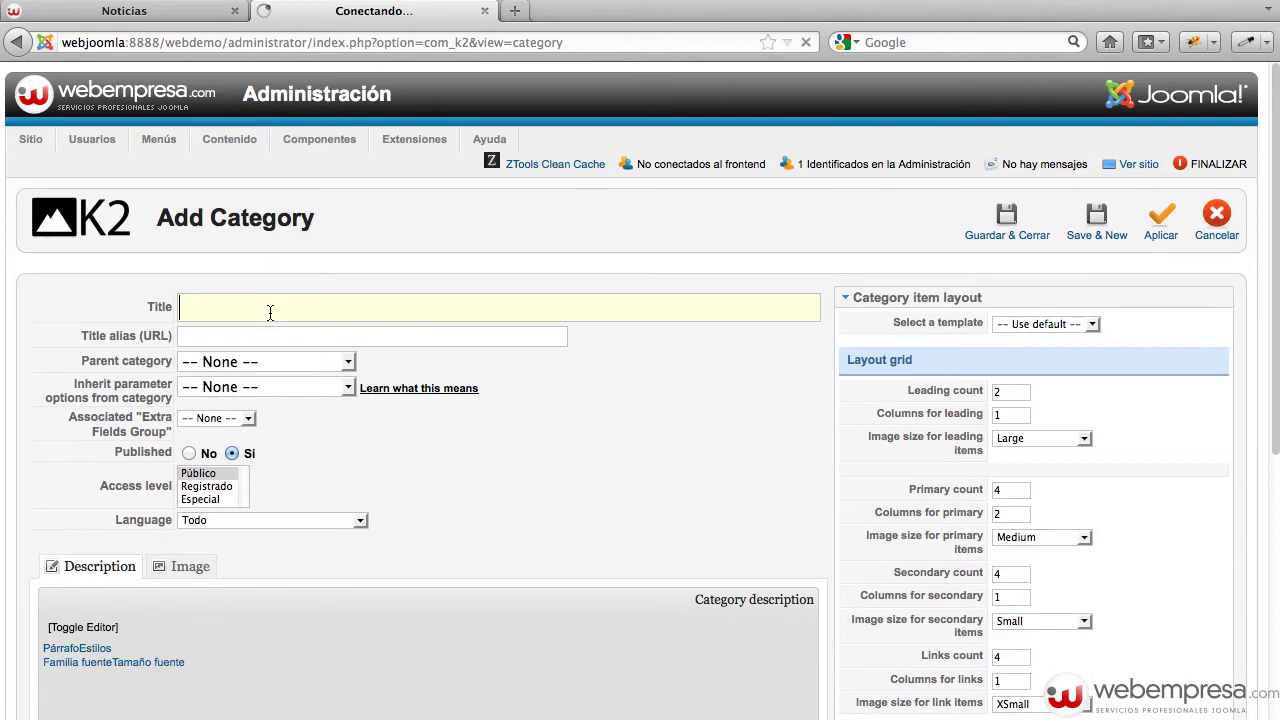
type("Not")
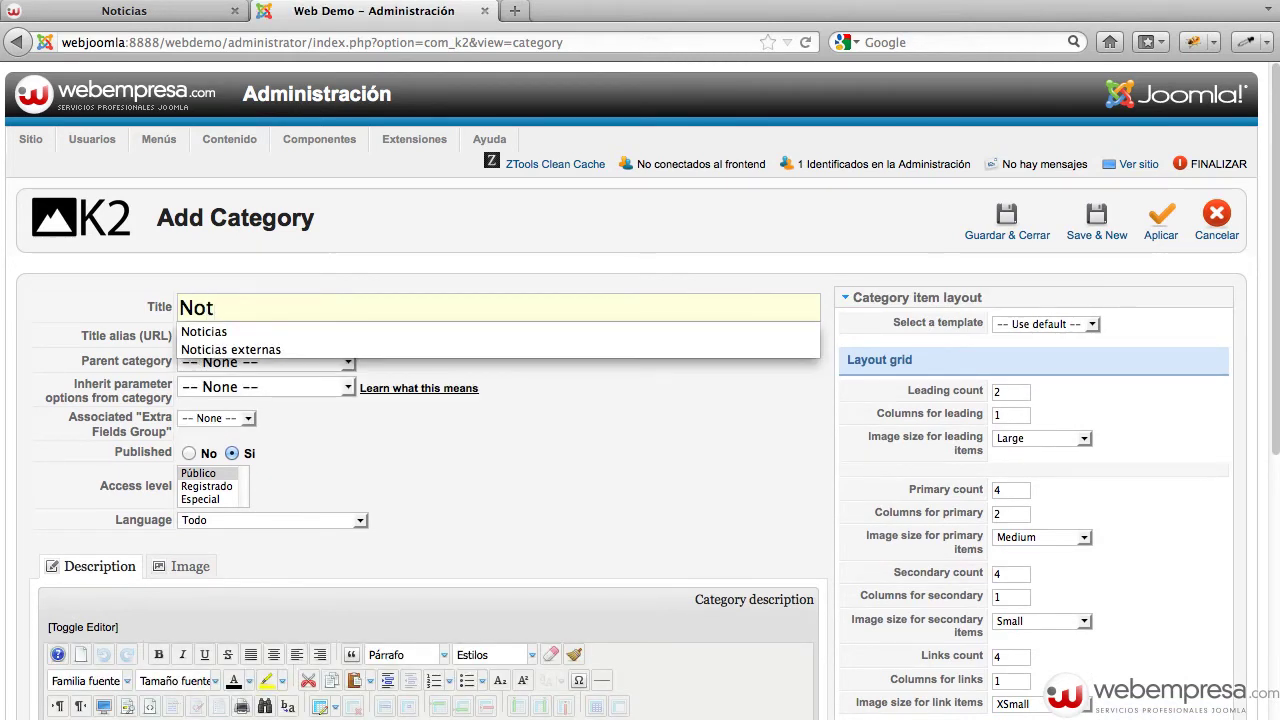
key("Down")
key("Down")
key("Return")
key("BackSpace")
key("BackSpace")
key("BackSpace")
key("BackSpace")
key("BackSpace")
key("BackSpace")
key("BackSpace")
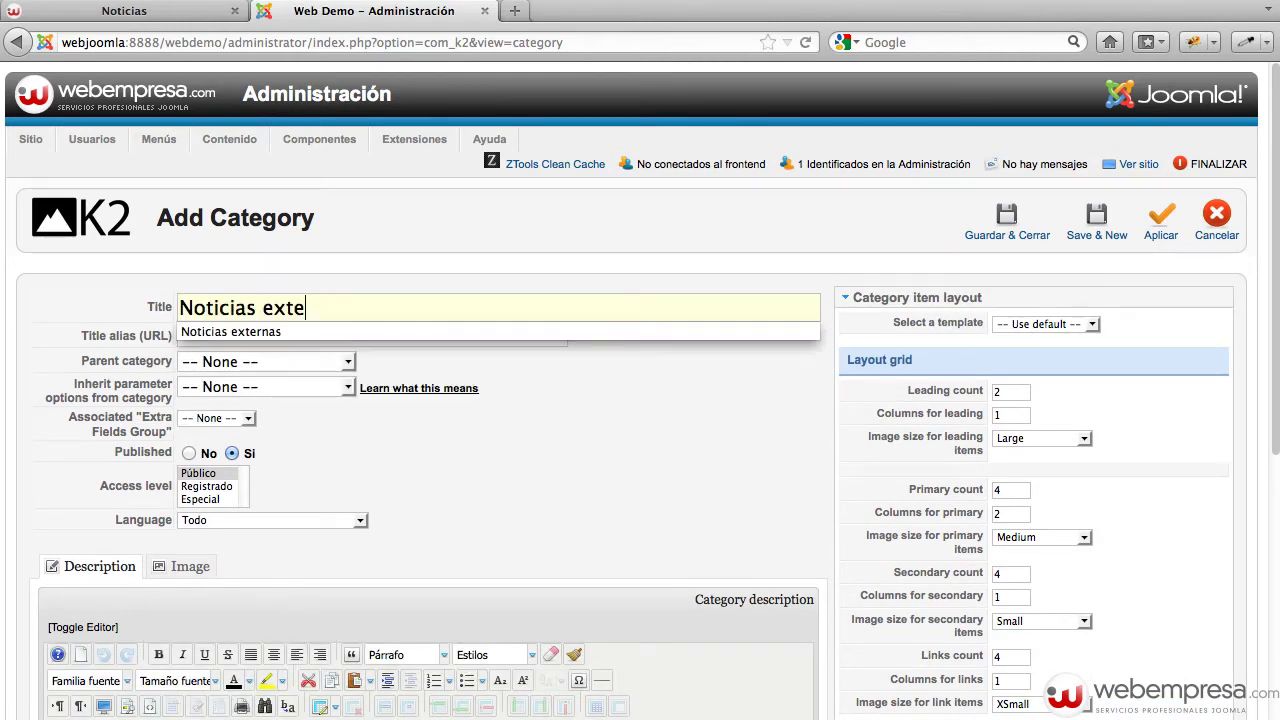
type("internas")
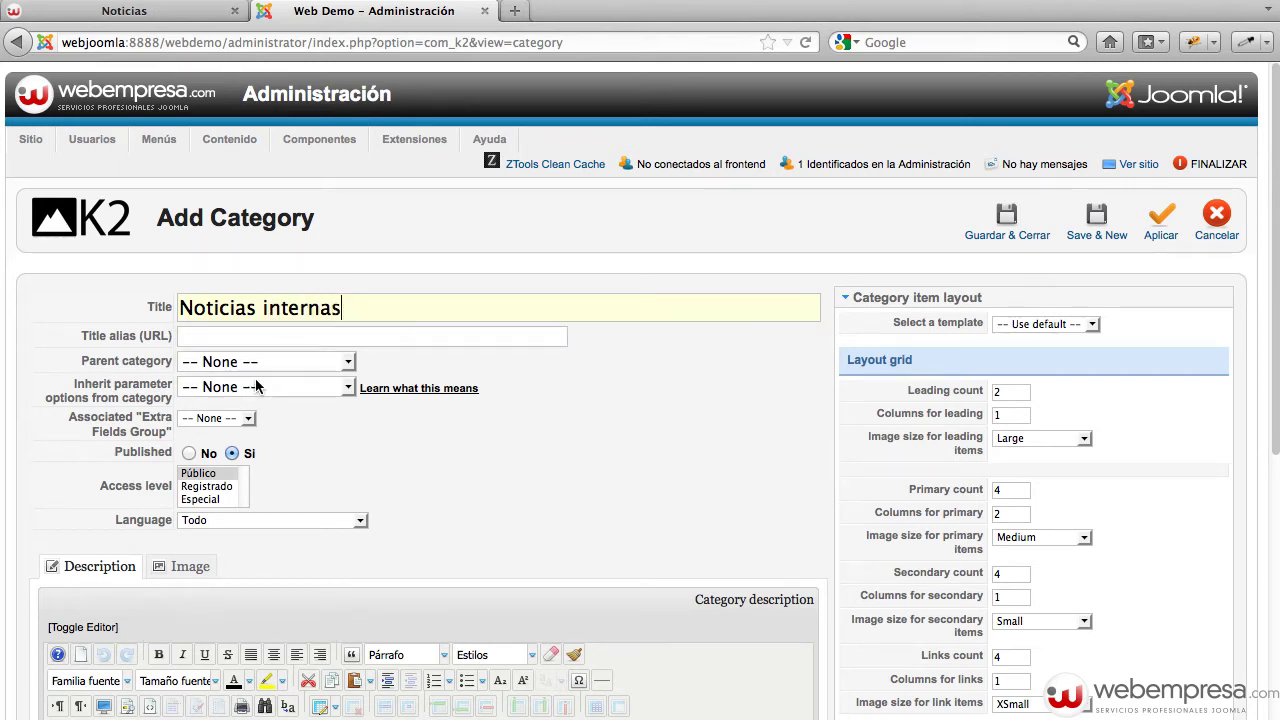
Set the new category's parent and inherited parameter options to Noticias, and save and close it.
left_click(257, 364)
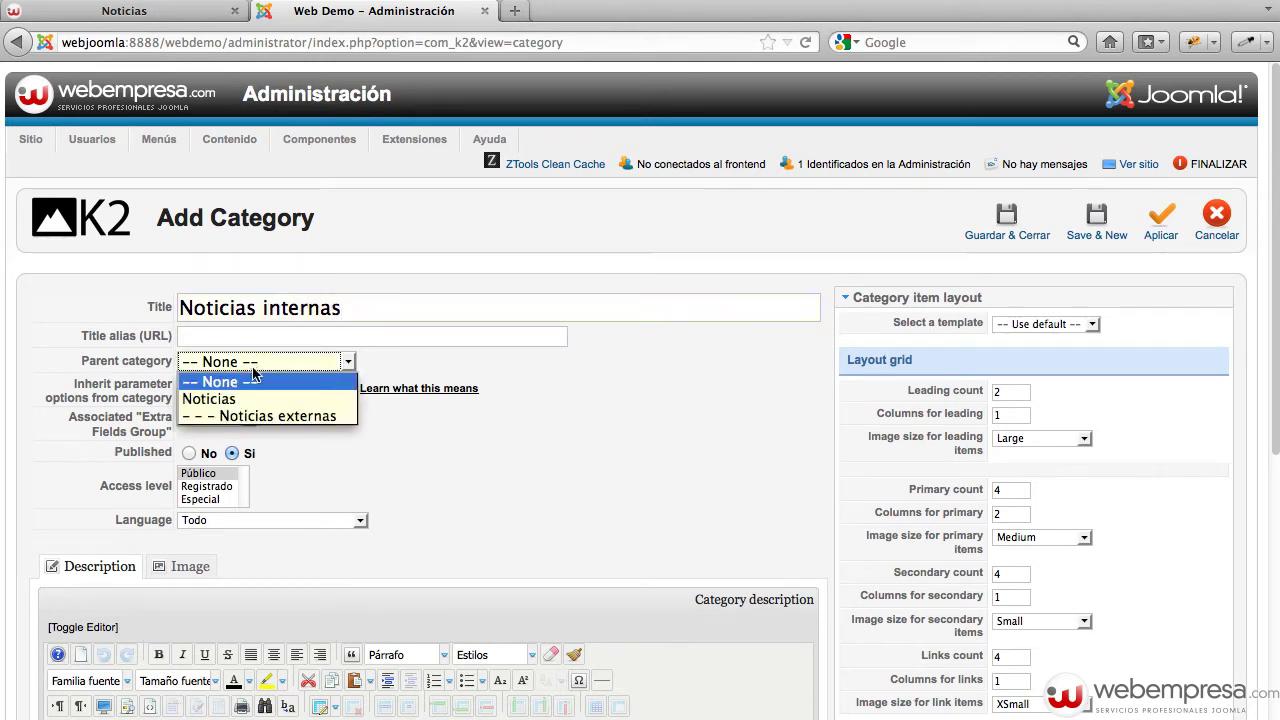
left_click(212, 397)
left_click(244, 388)
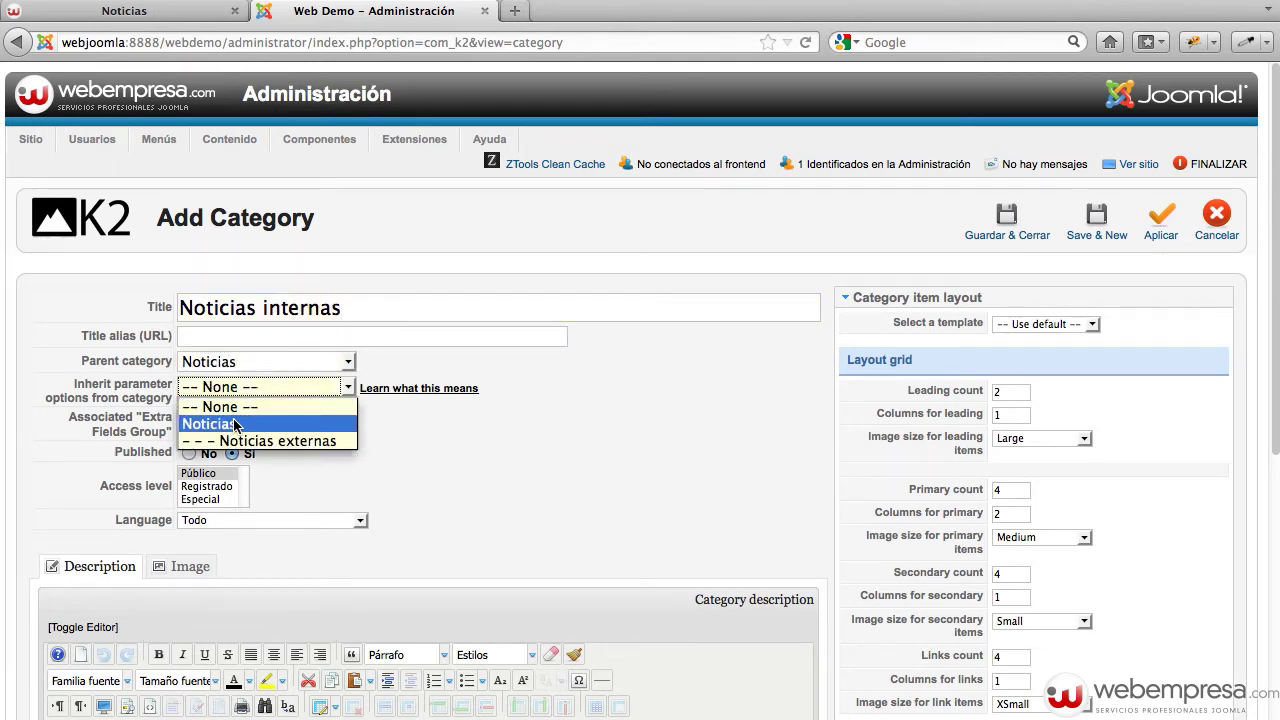
left_click(220, 424)
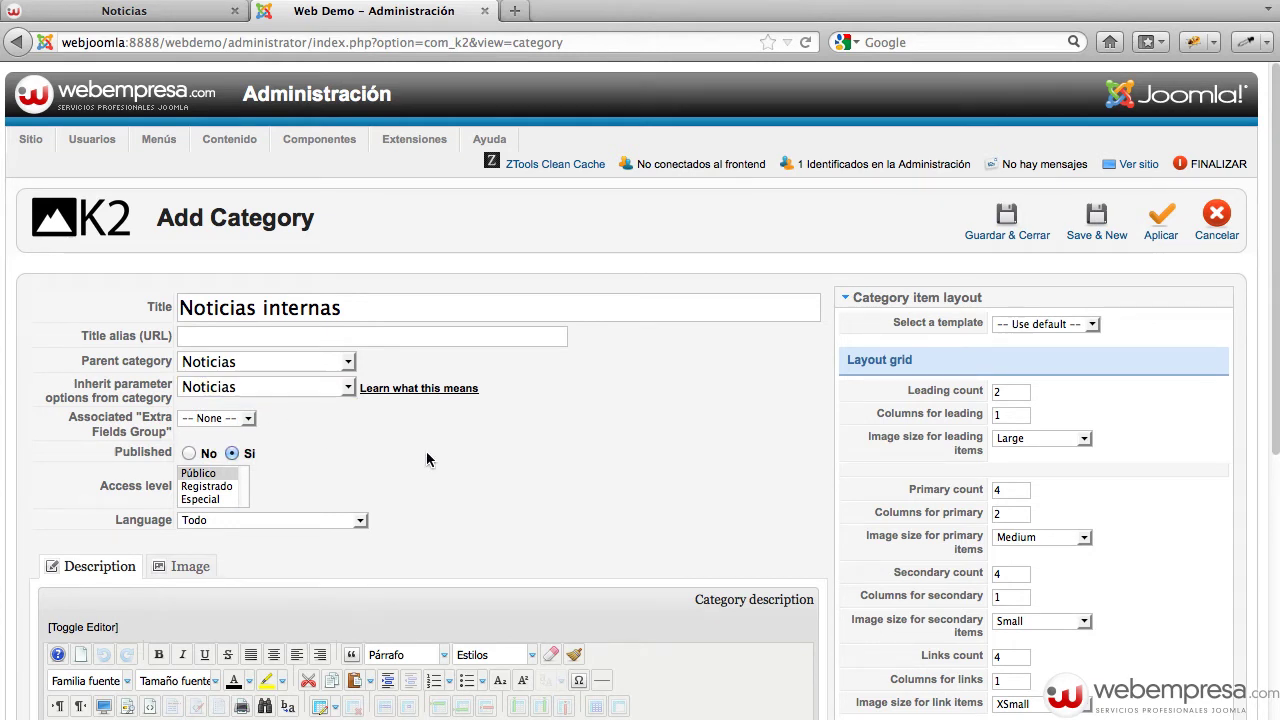
left_click(1008, 235)
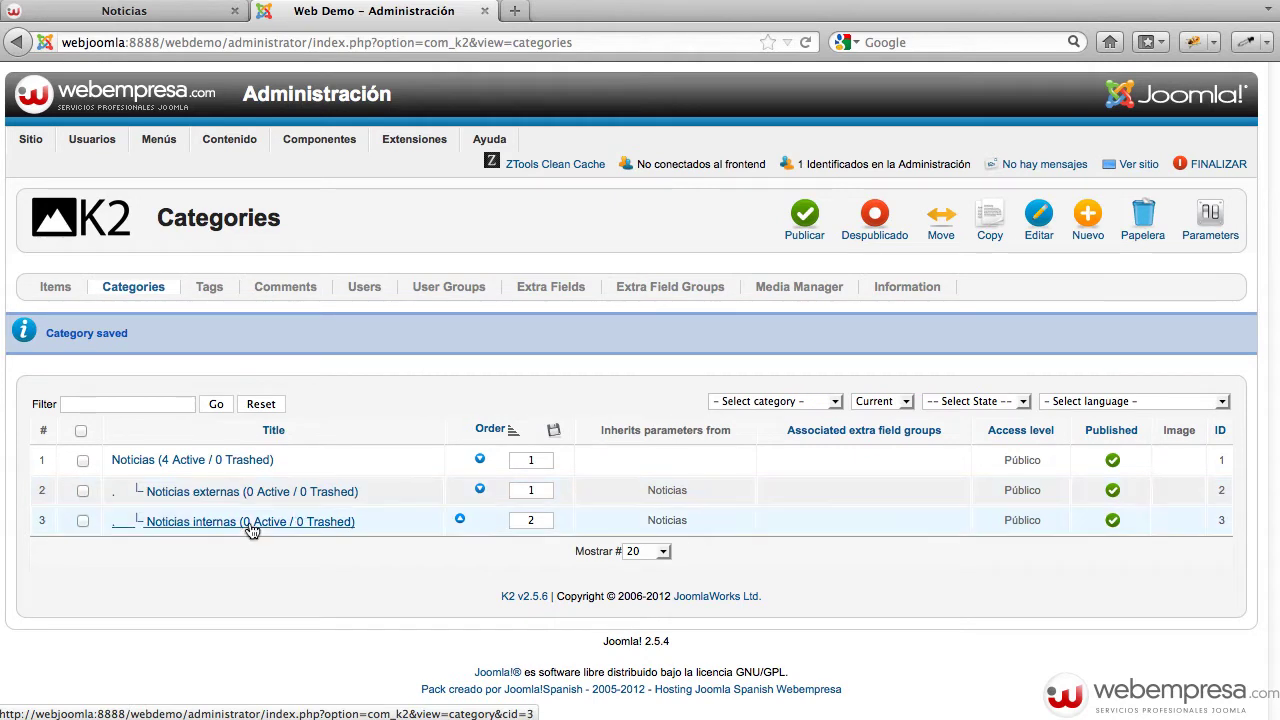
Assign the K2 item "Texto inscrito recientemente con software de autoedició" to the category Noticias externas, and save and close it.
left_click(55, 287)
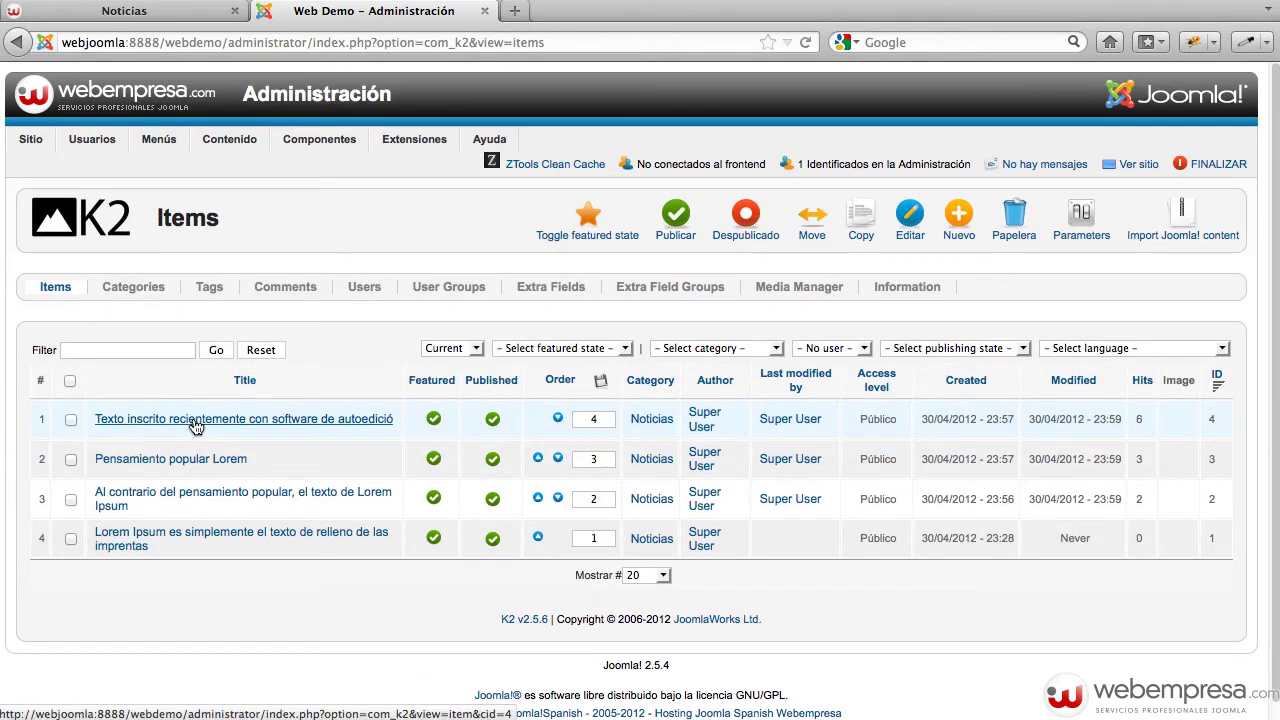
left_click(196, 425)
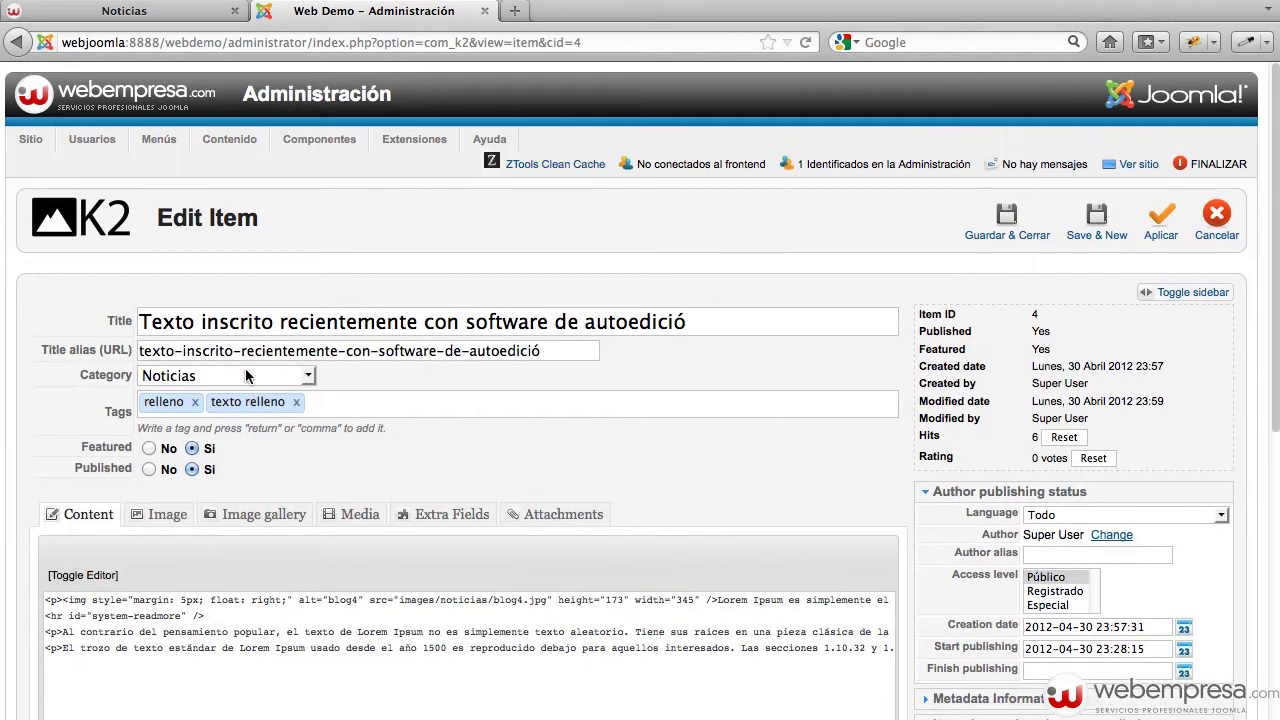
left_click(247, 376)
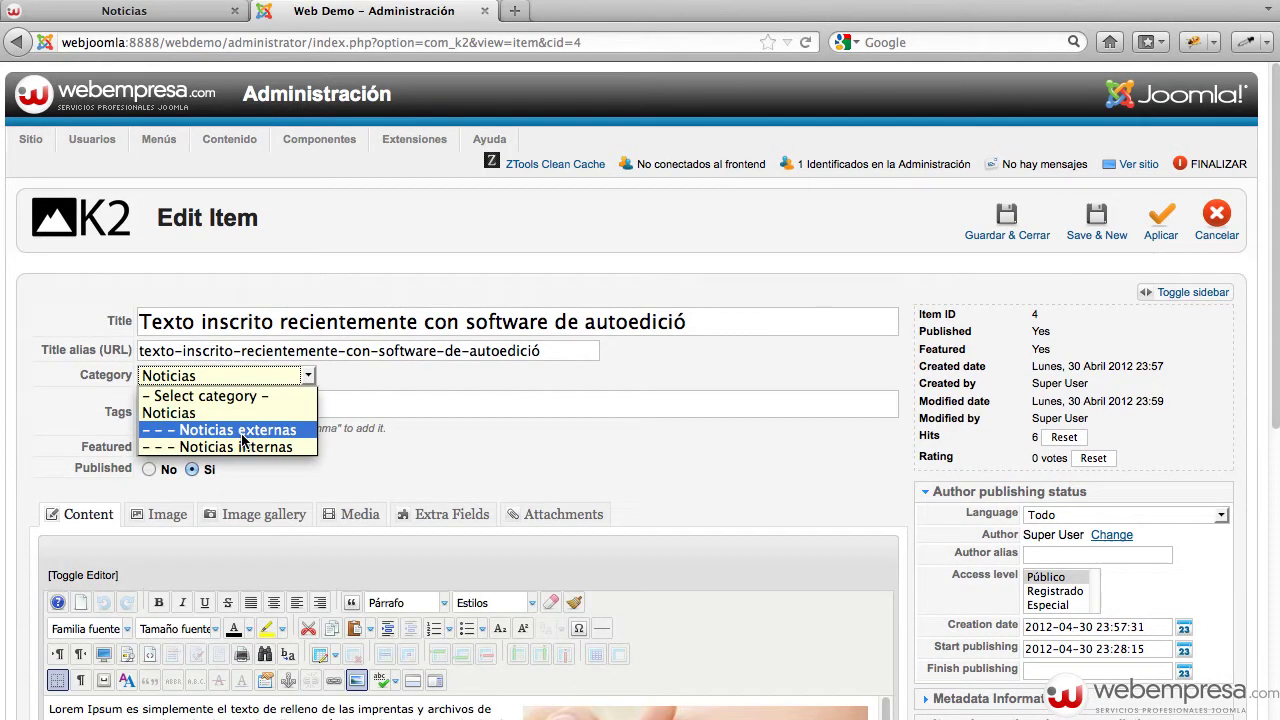
left_click(246, 428)
left_click(998, 234)
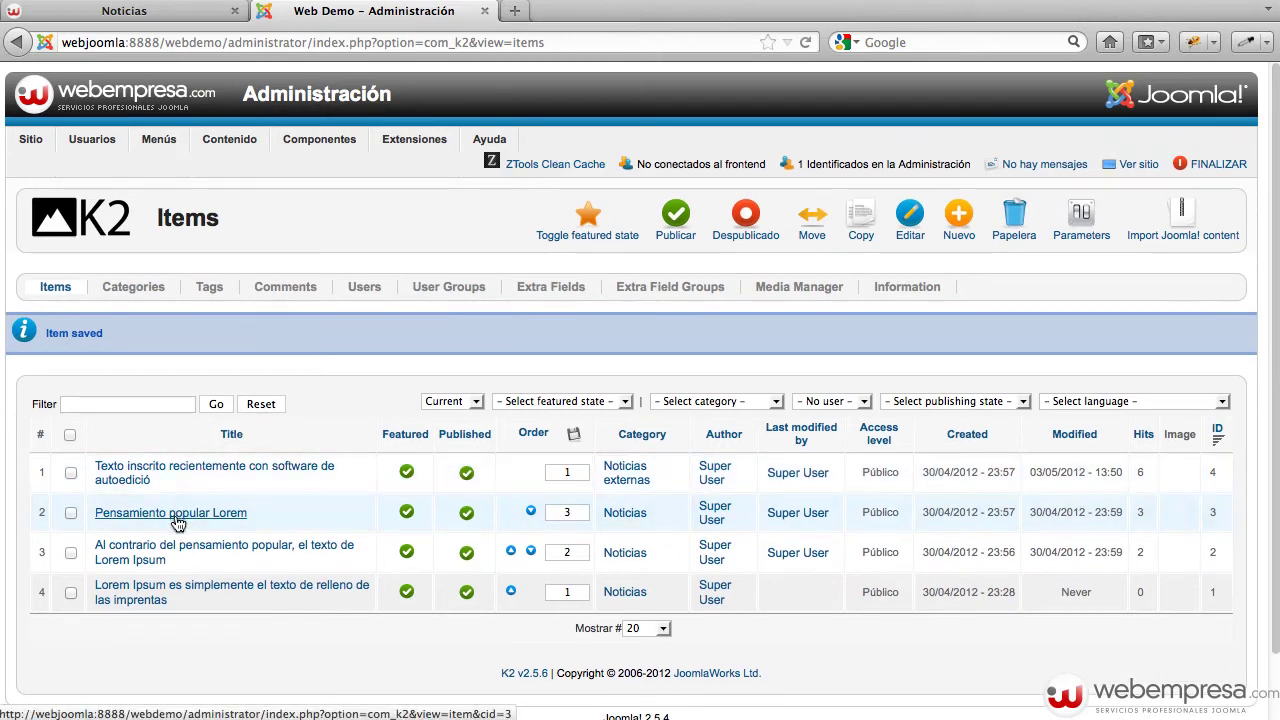
Assign the K2 item "Pensamiento popular Lorem" to the category Noticias internas, and save and close it.
left_click(177, 520)
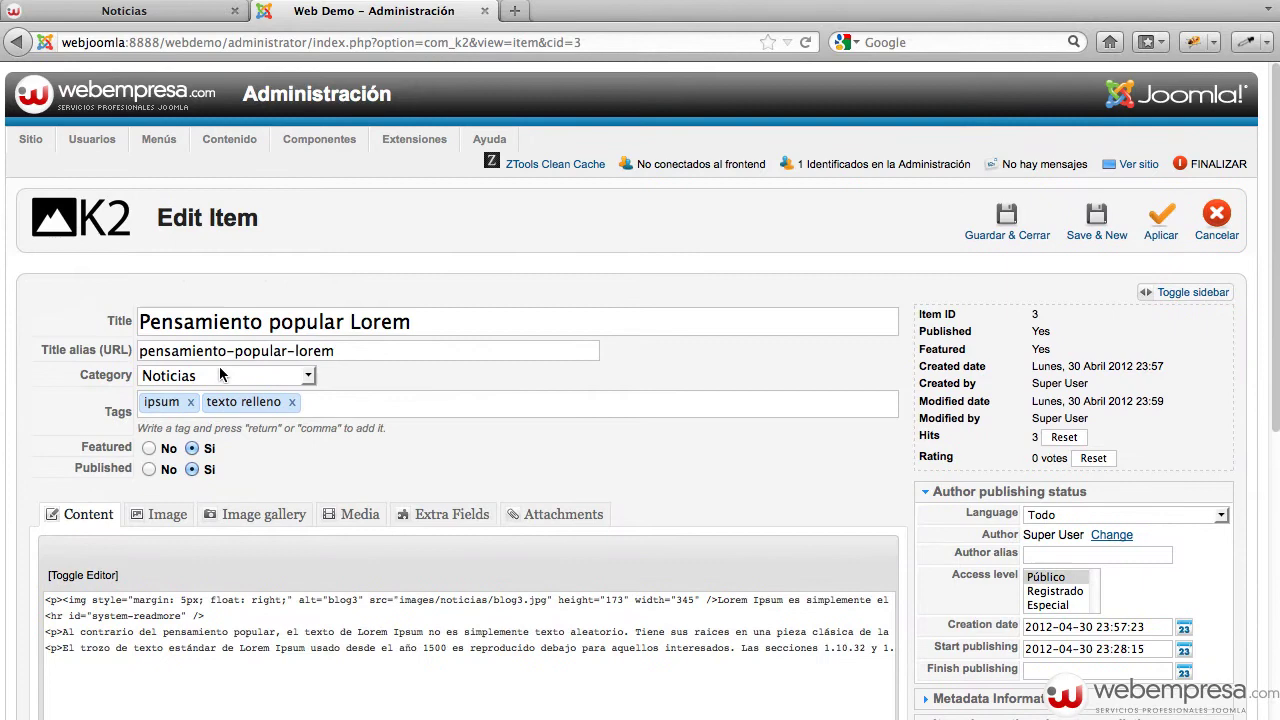
left_click(222, 375)
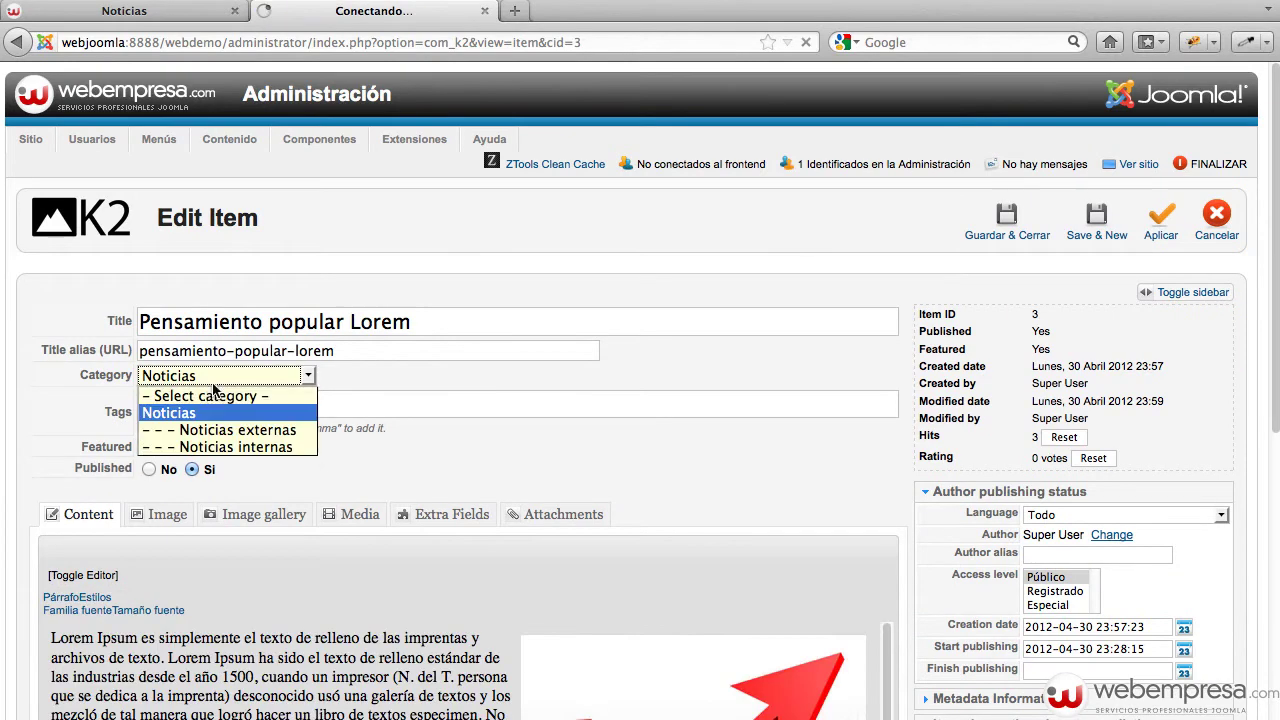
left_click(218, 443)
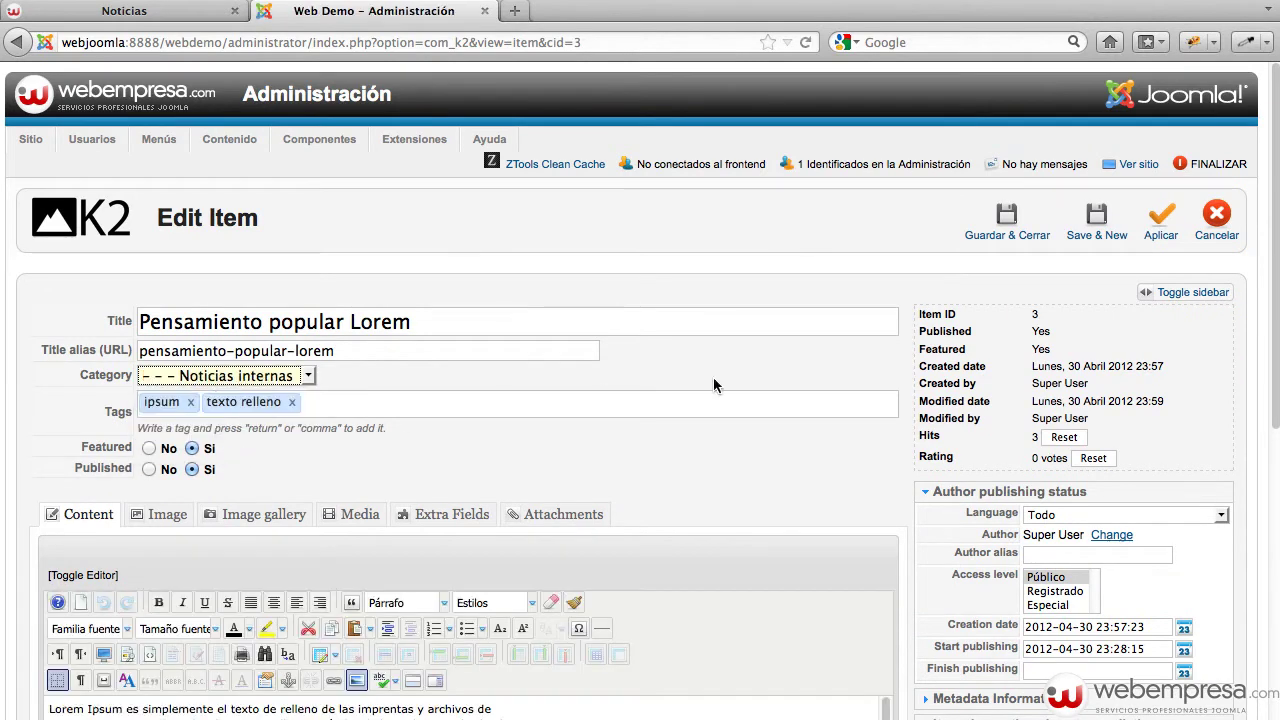
left_click(1012, 249)
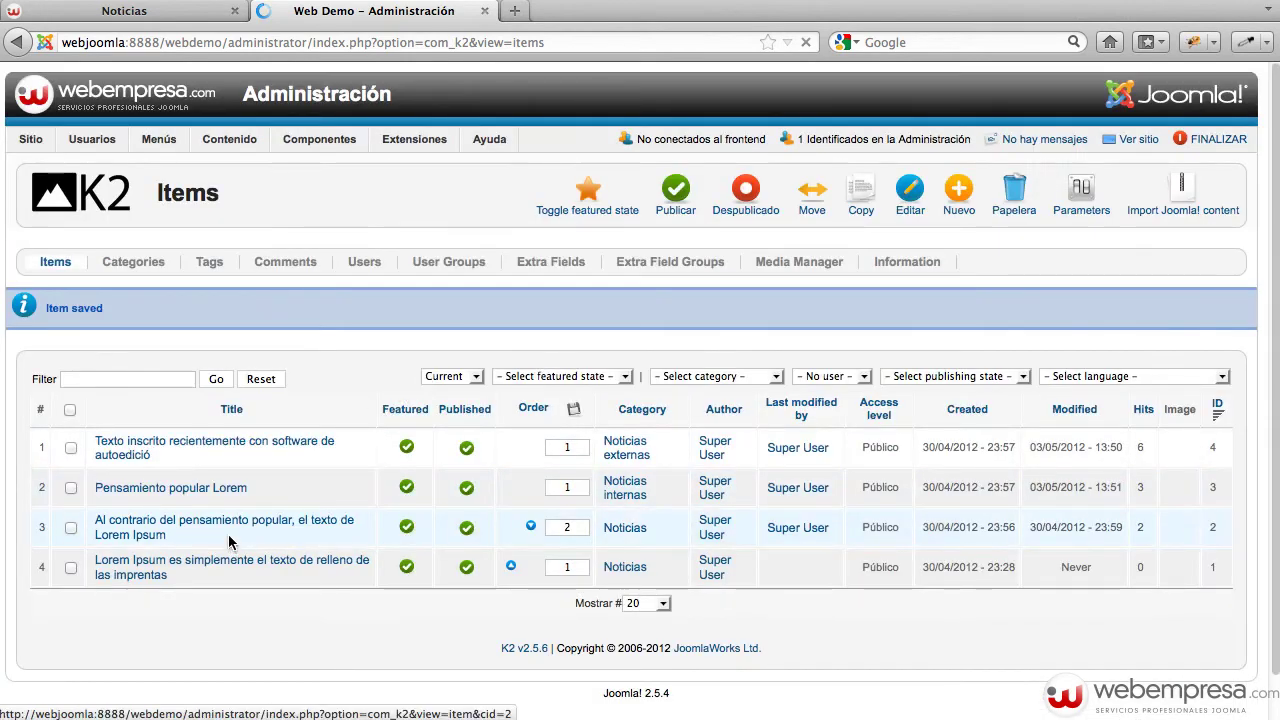
Assign the K2 item "Al contrario del pensamiento popular, el texto de Lorem Ipsum" to the category Noticias externas, and save and close it.
left_click(192, 527)
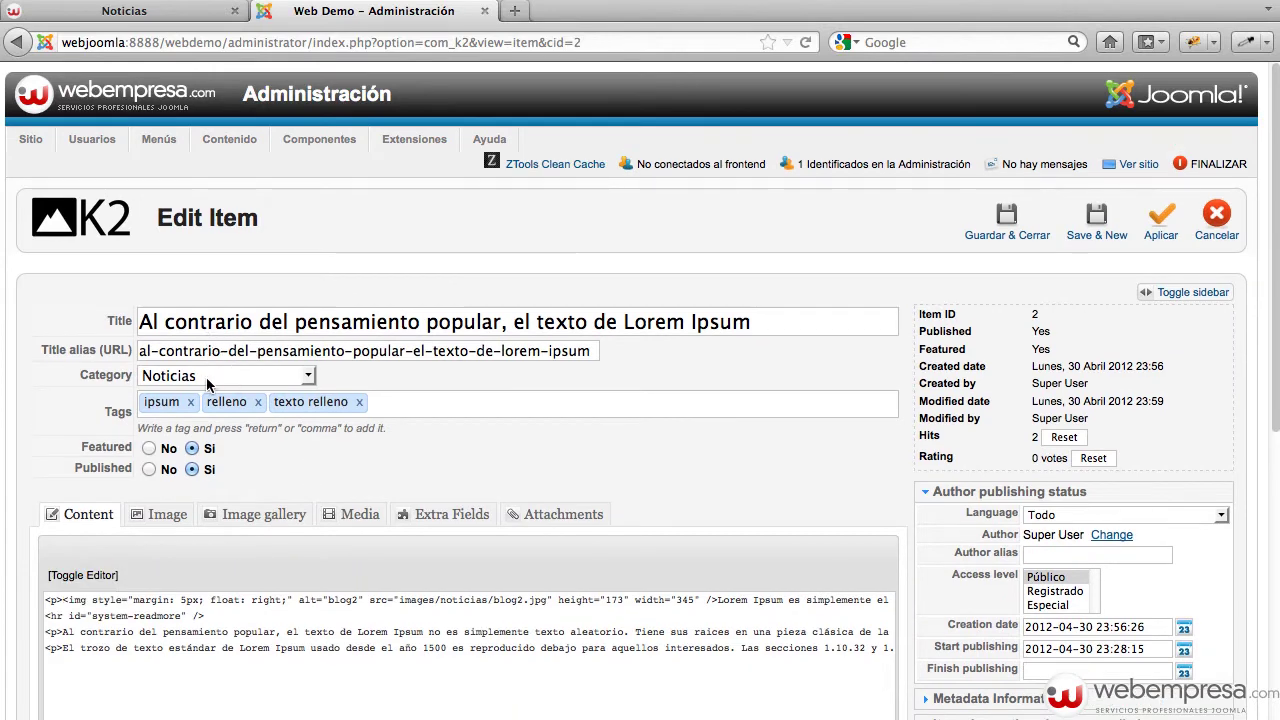
left_click(207, 378)
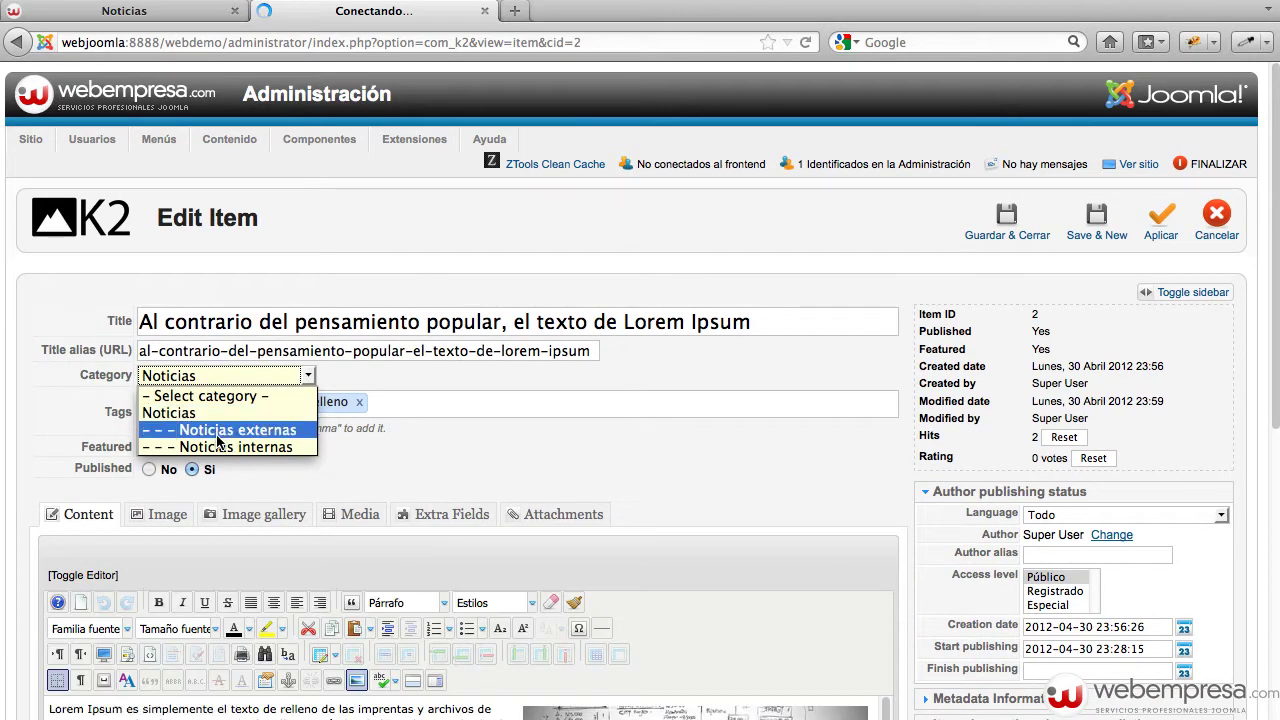
left_click(222, 428)
left_click(998, 236)
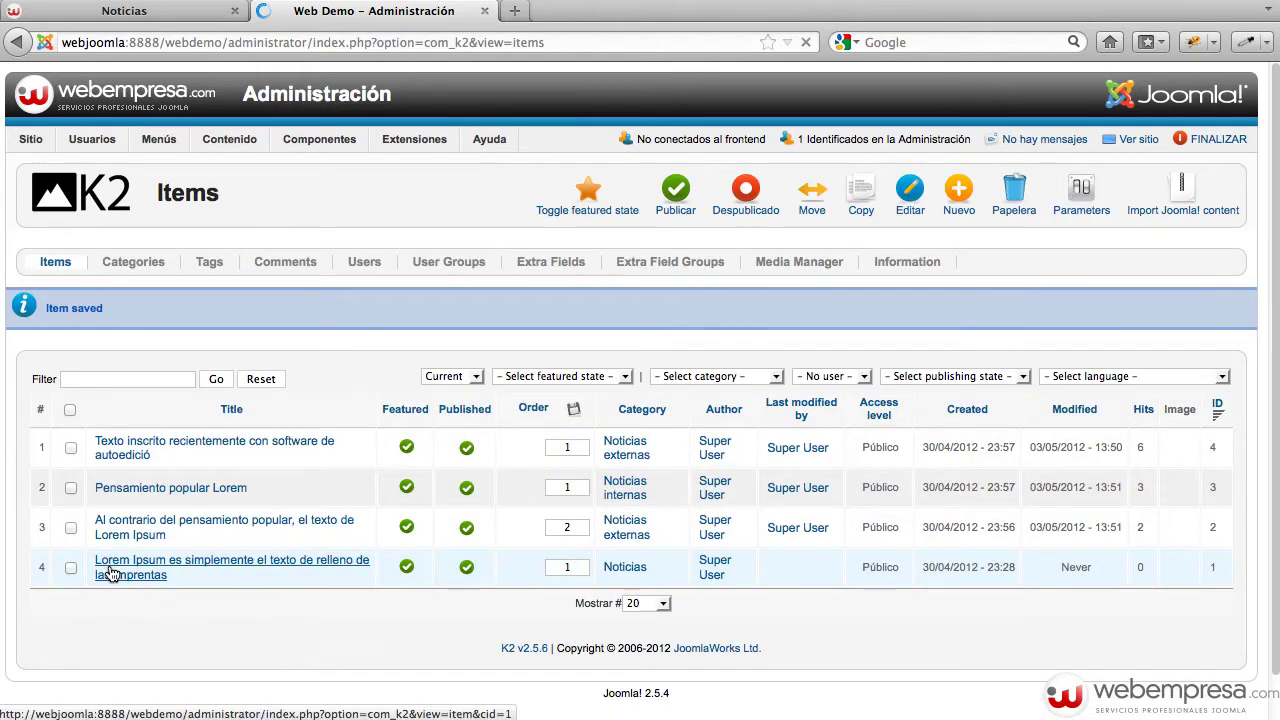
Assign the K2 item "Lorem Ipsum es simplemente el texto de relleno de las imprentas" to Noticias internas, and save and close it.
left_click(112, 572)
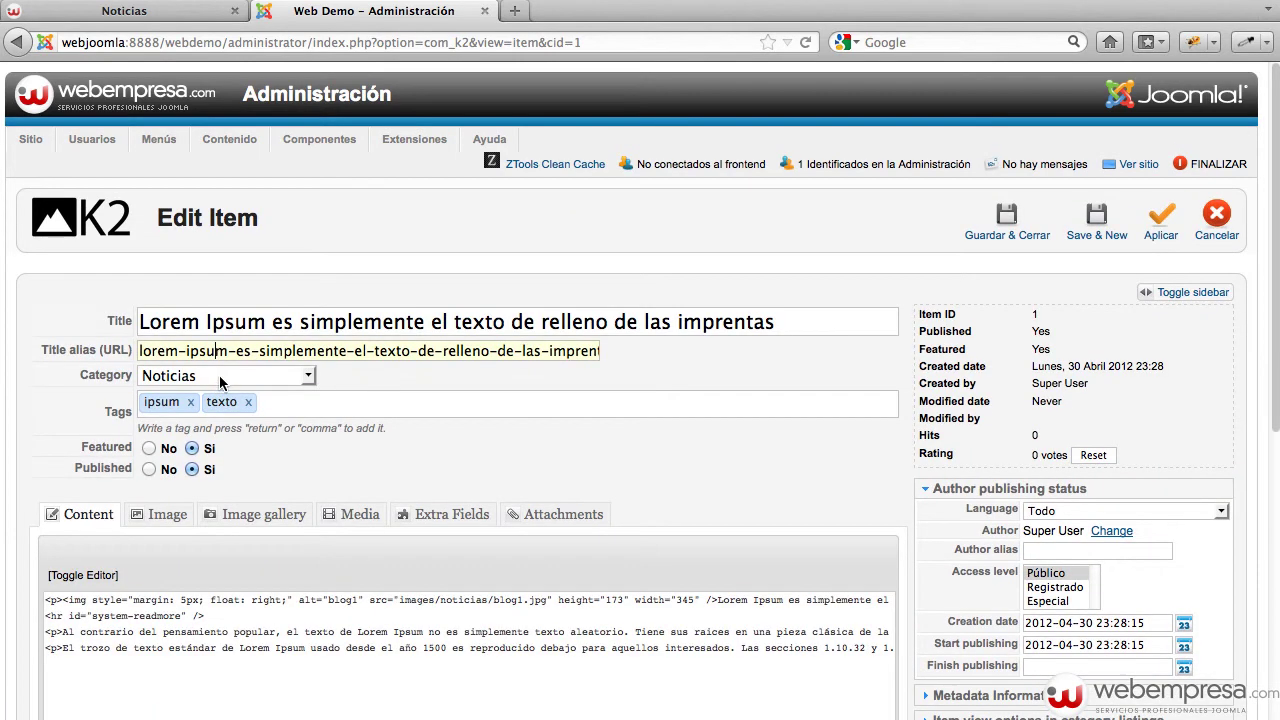
left_click(220, 378)
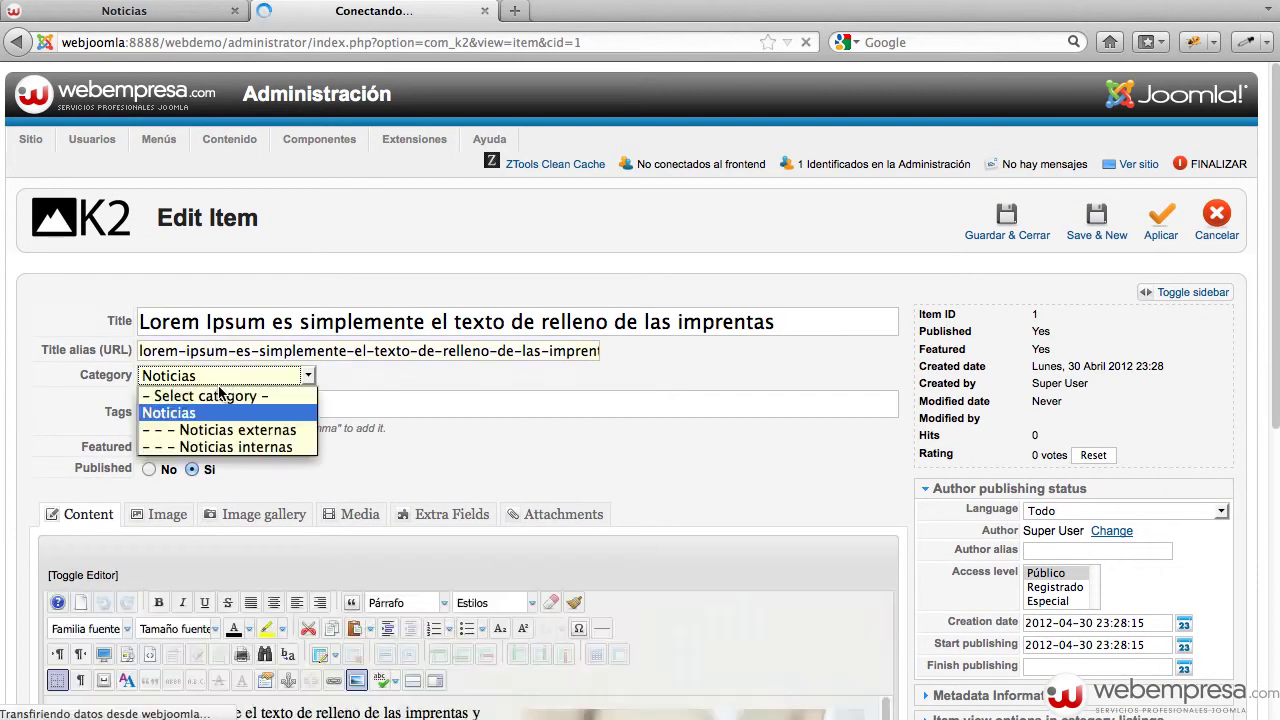
left_click(220, 450)
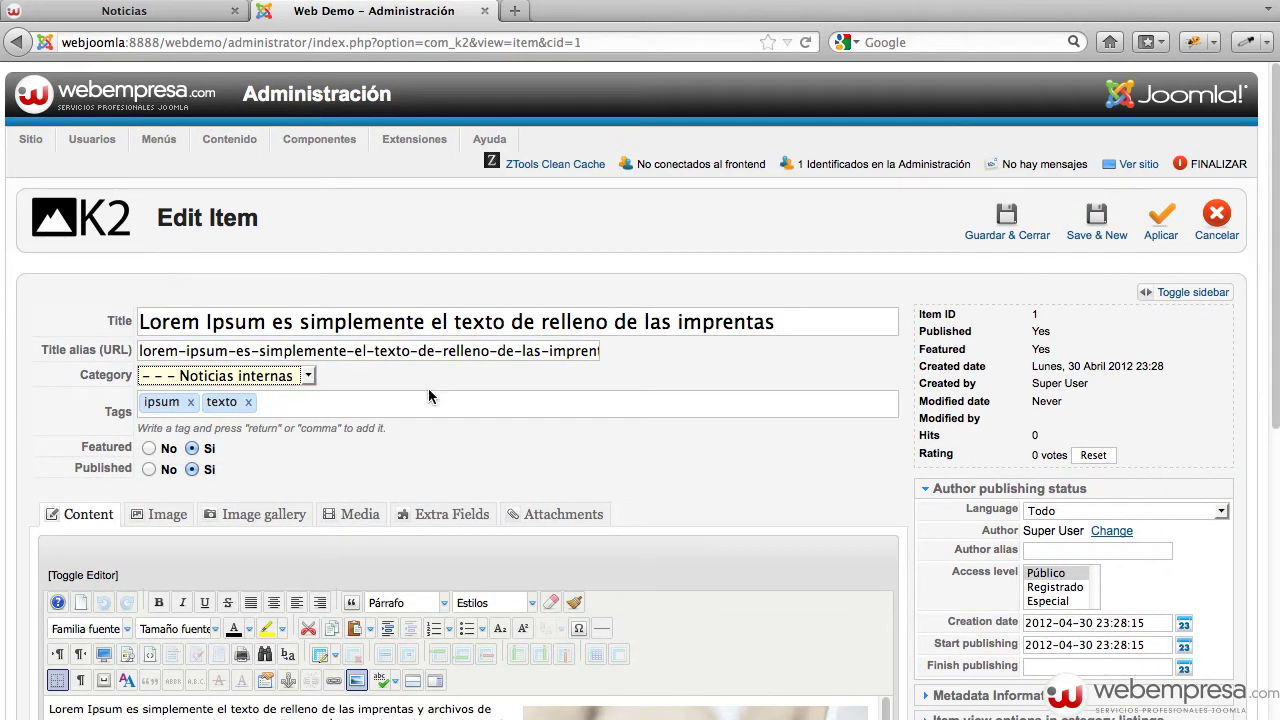
left_click(1018, 215)
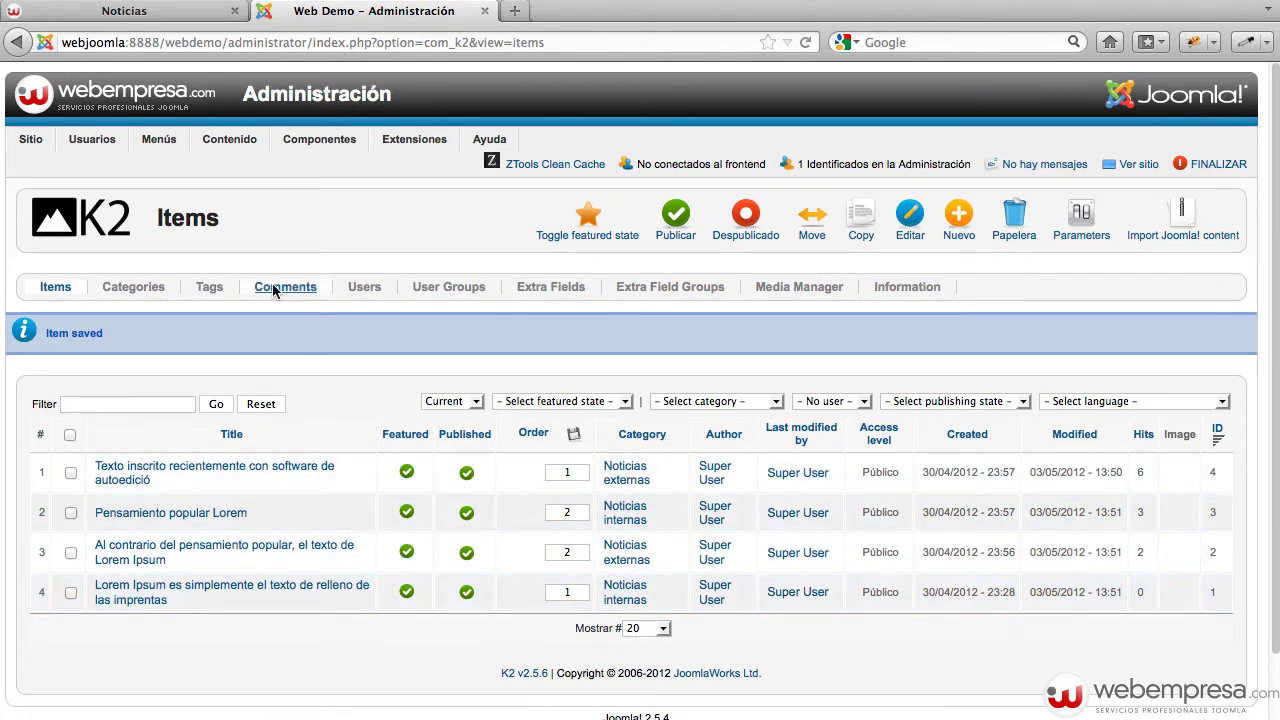
Start a new menu item in Menu Principal with the K2 Categories menu item type.
mouse_move(160, 142)
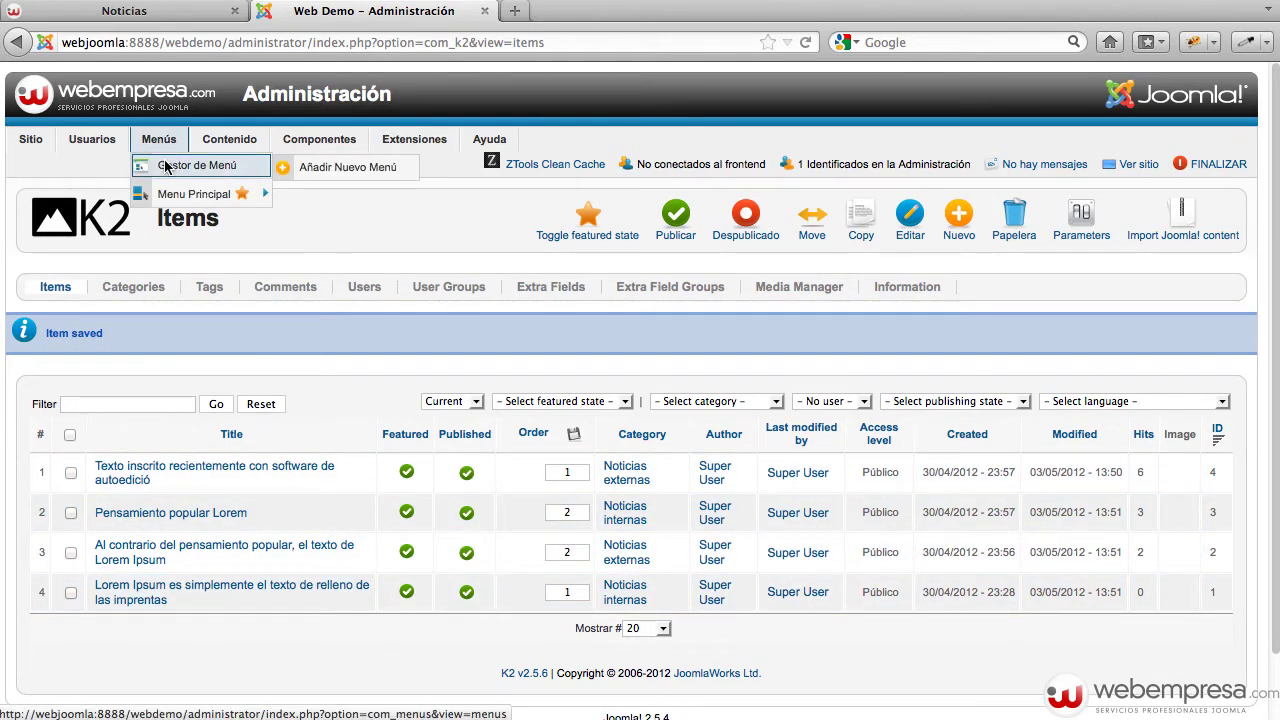
left_click(167, 167)
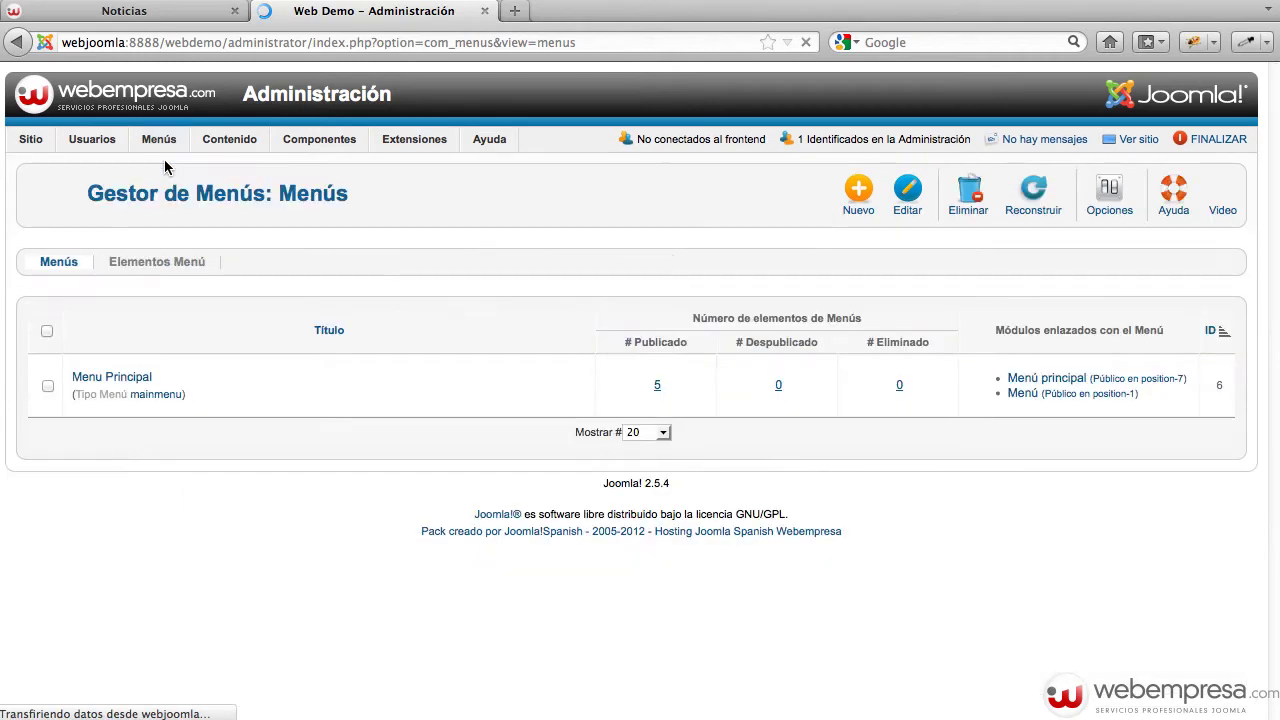
left_click(104, 404)
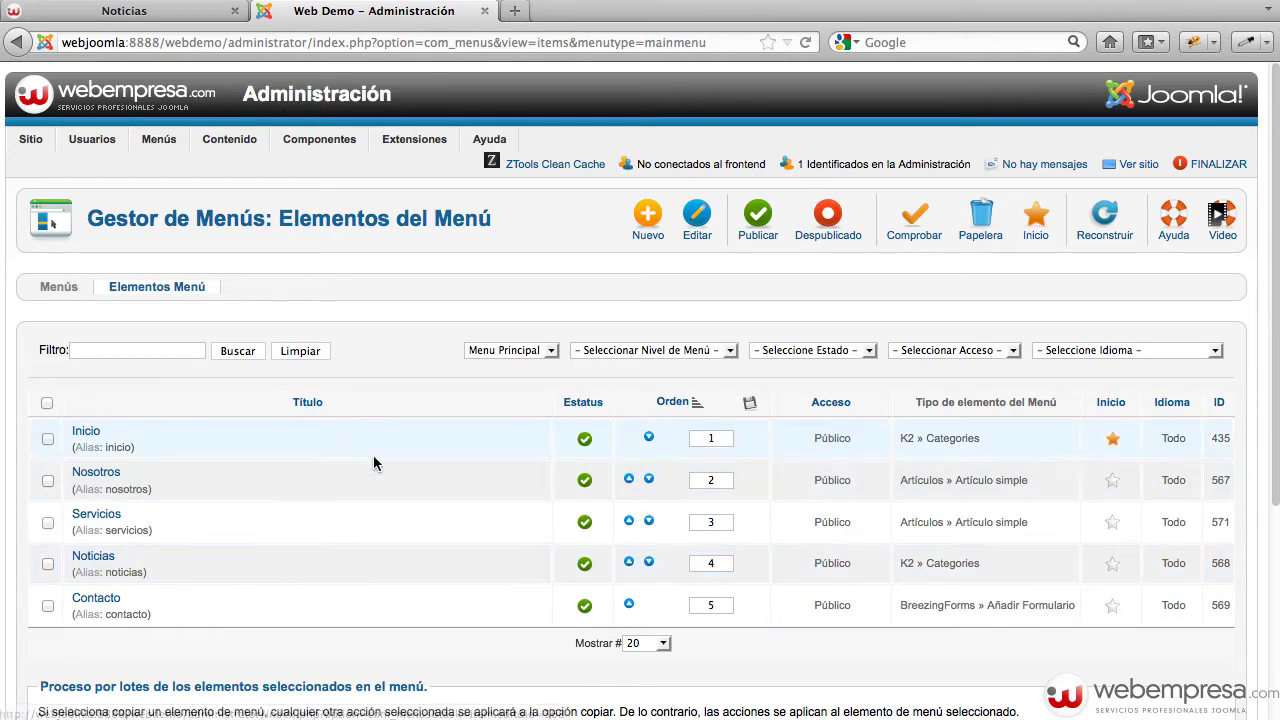
left_click(642, 240)
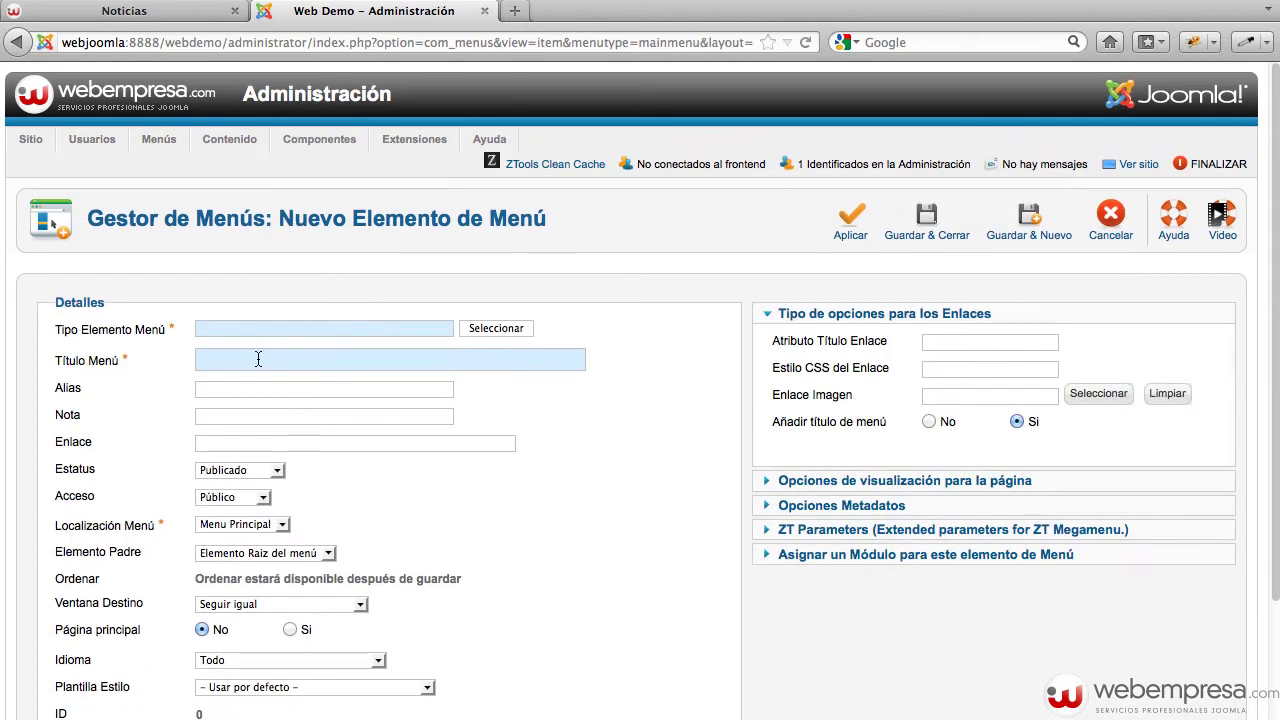
left_click(493, 328)
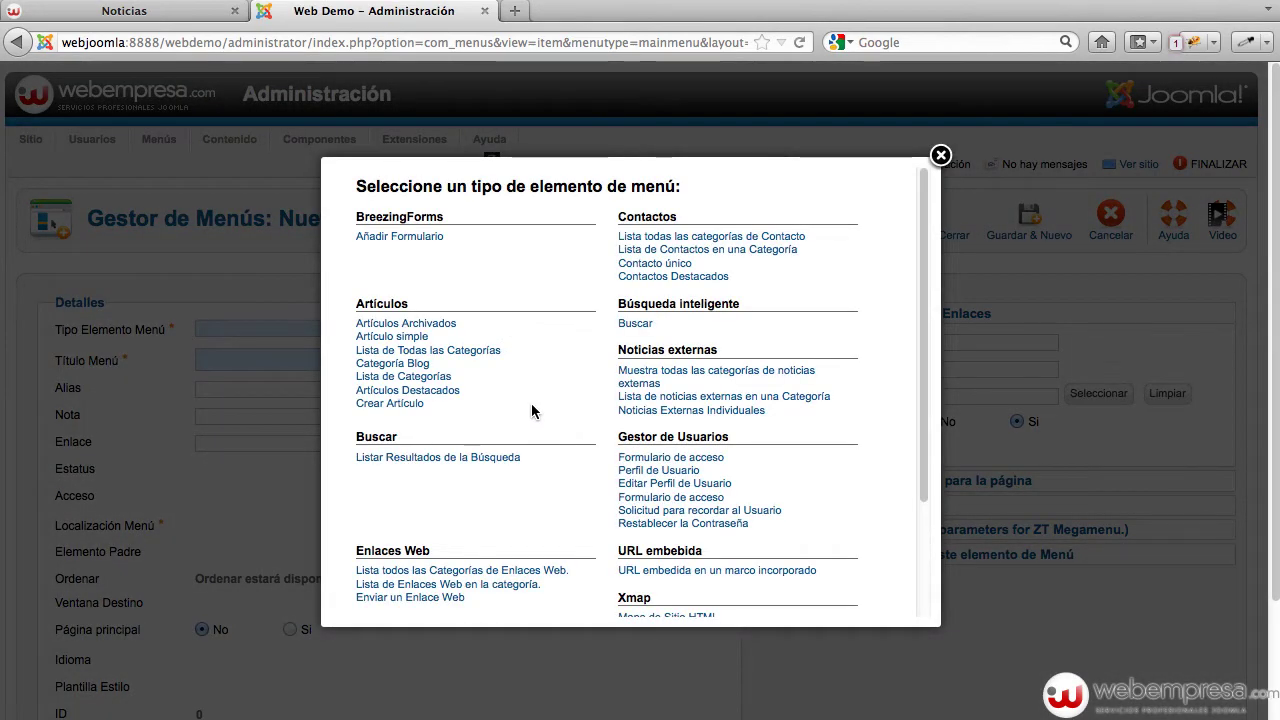
scroll(532, 411, "down", 3)
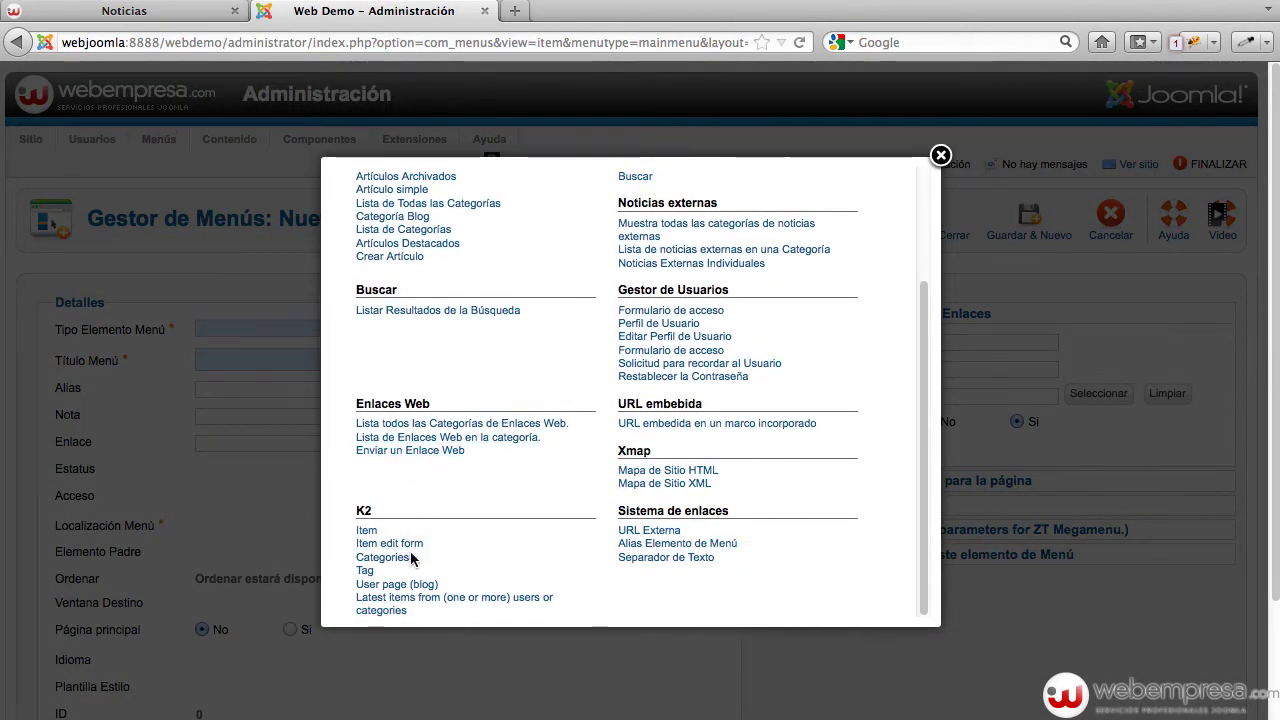
left_click(410, 557)
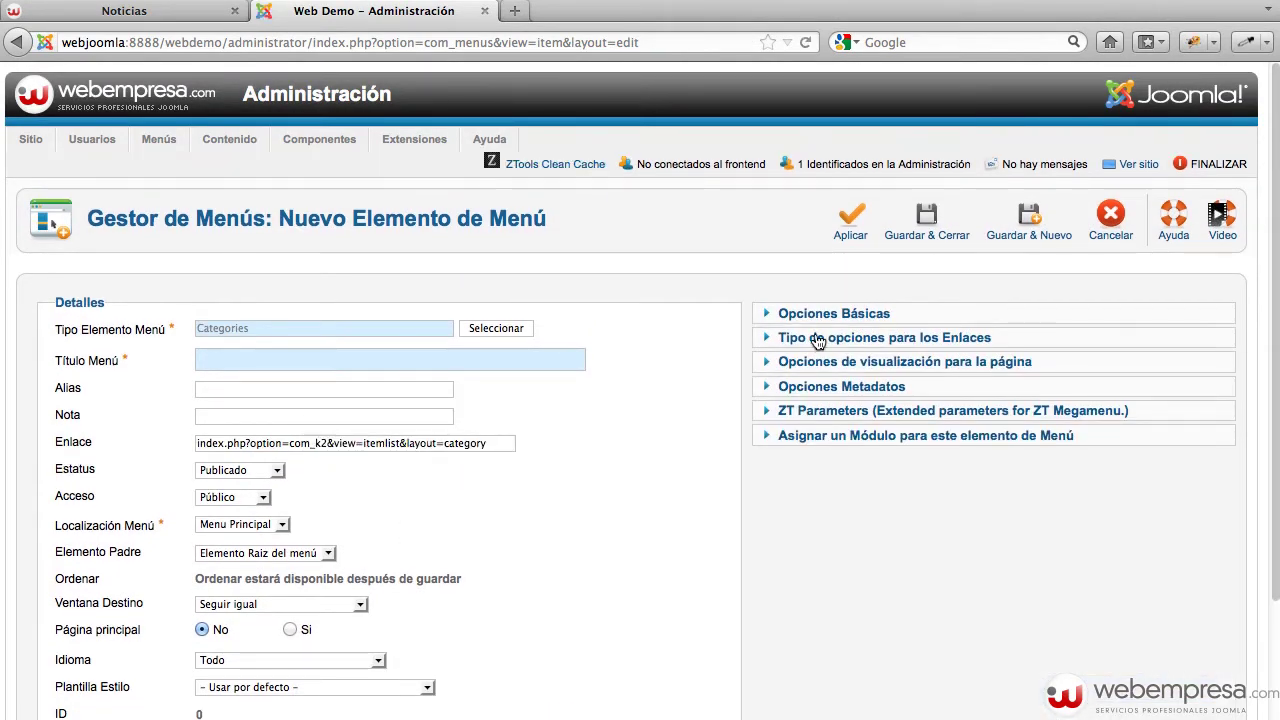
Select Noticias externas as the menu item's source category and title the menu item "Noticias Externas".
left_click(815, 314)
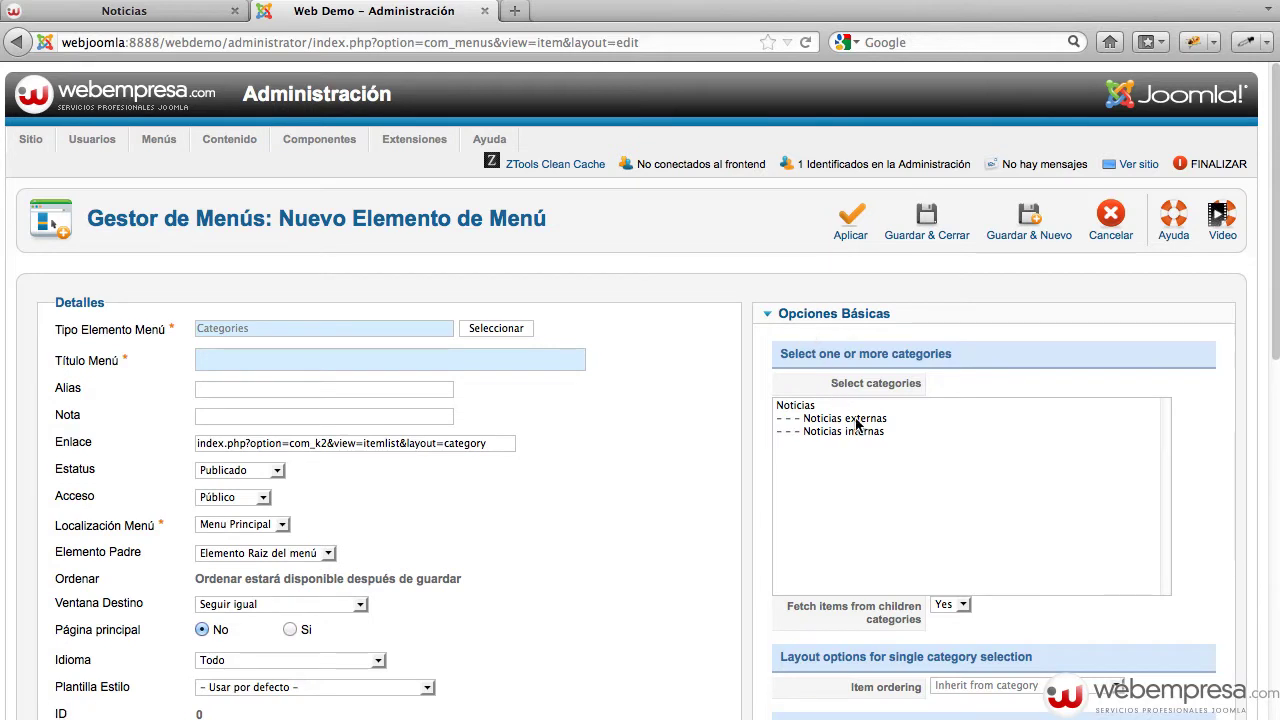
left_click(856, 419)
left_click(346, 360)
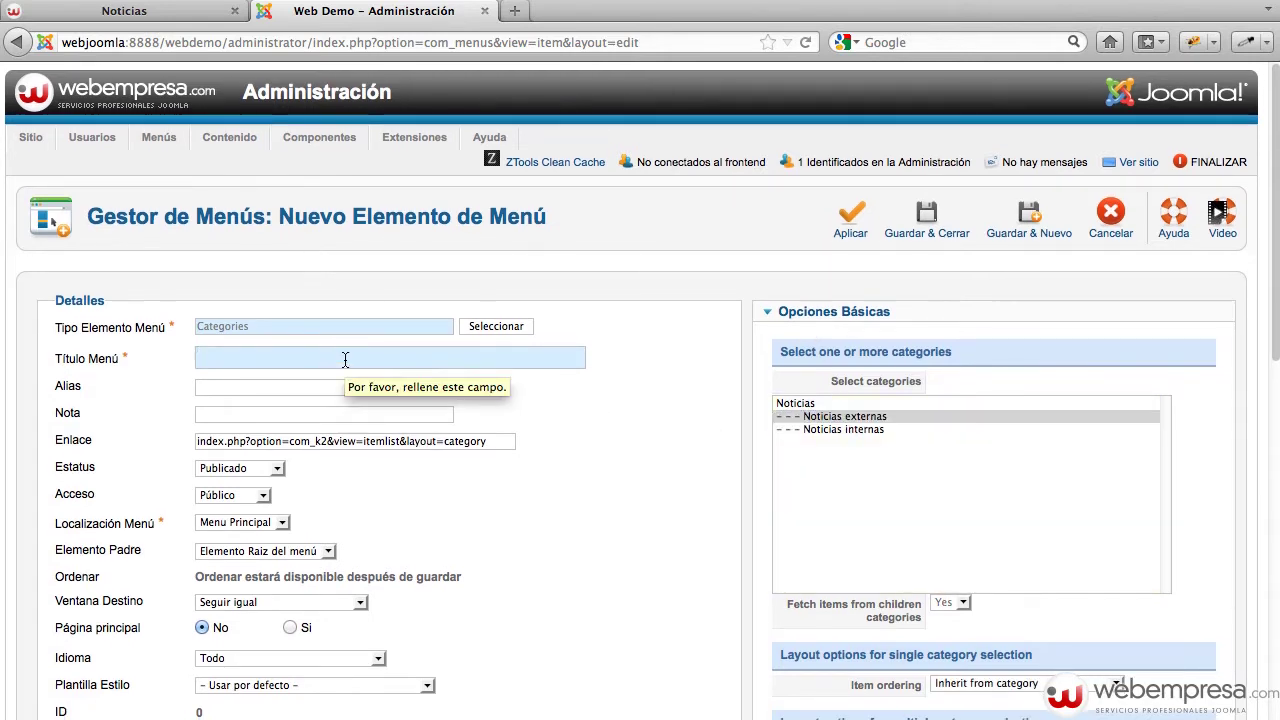
type("Noticias")
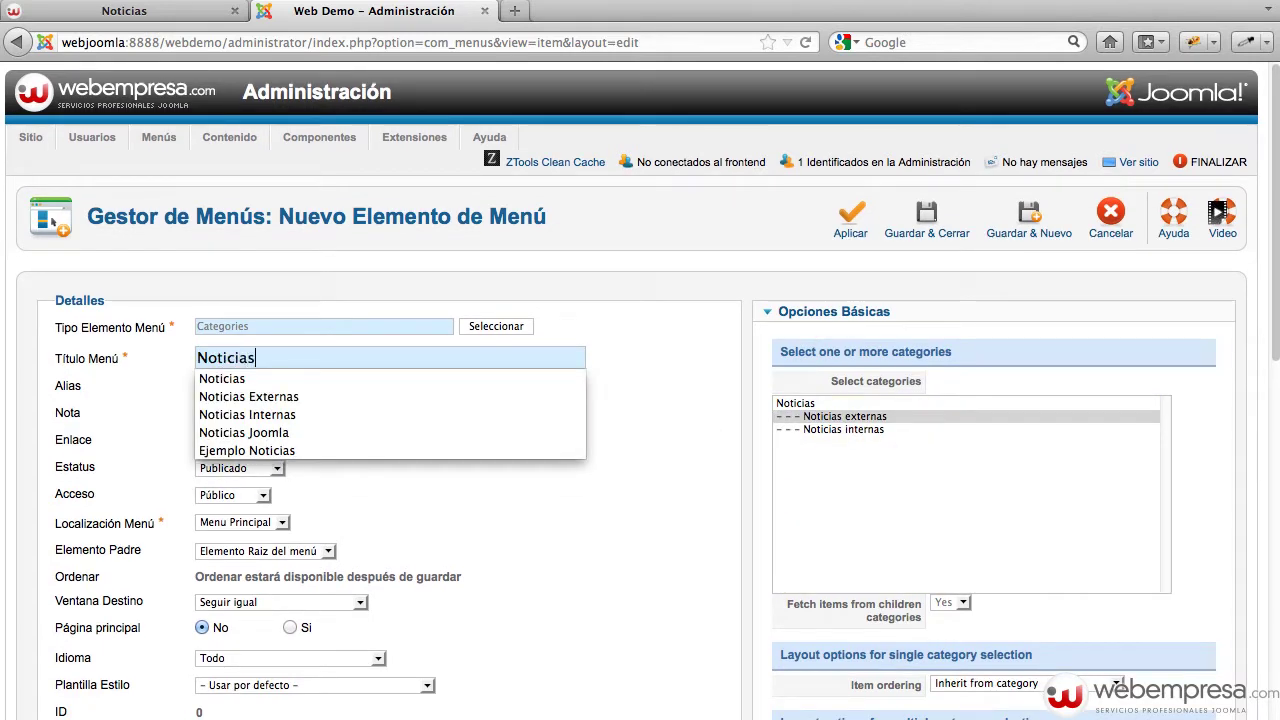
type(" Externas")
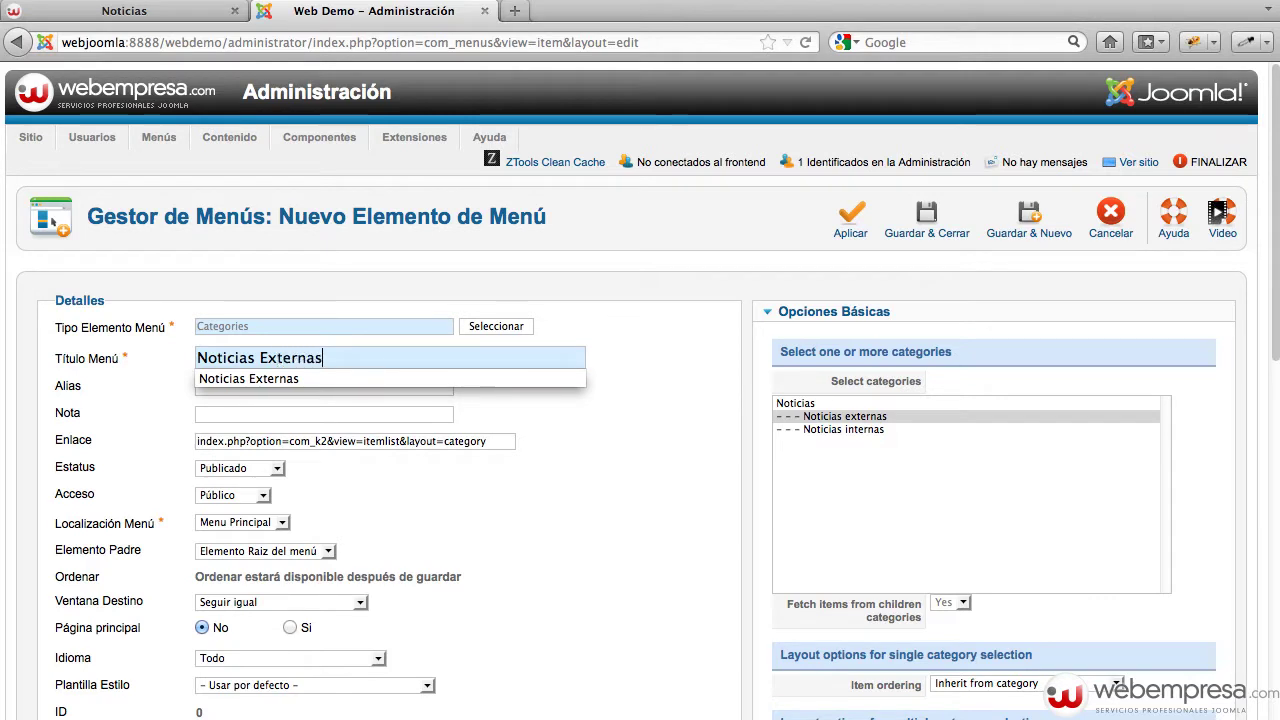
left_click(640, 516)
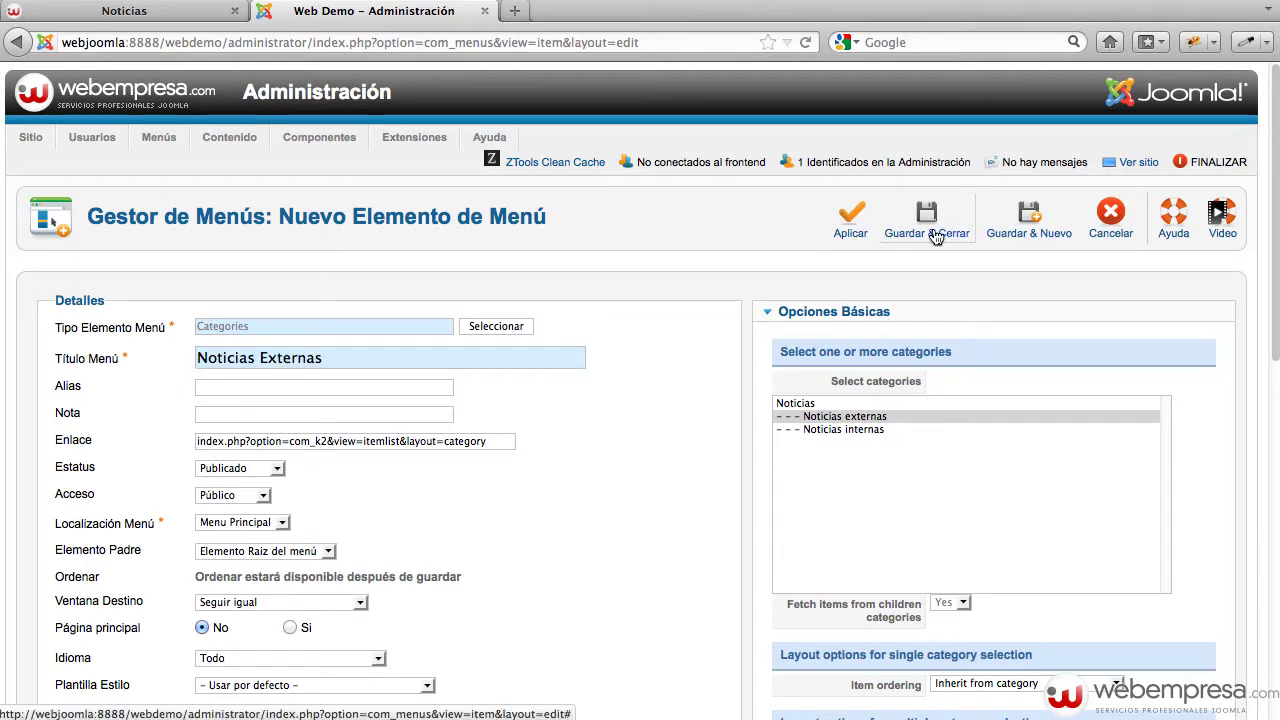
Save the Noticias Externas menu item and start another new one with the K2 Categories menu item type.
left_click(1005, 234)
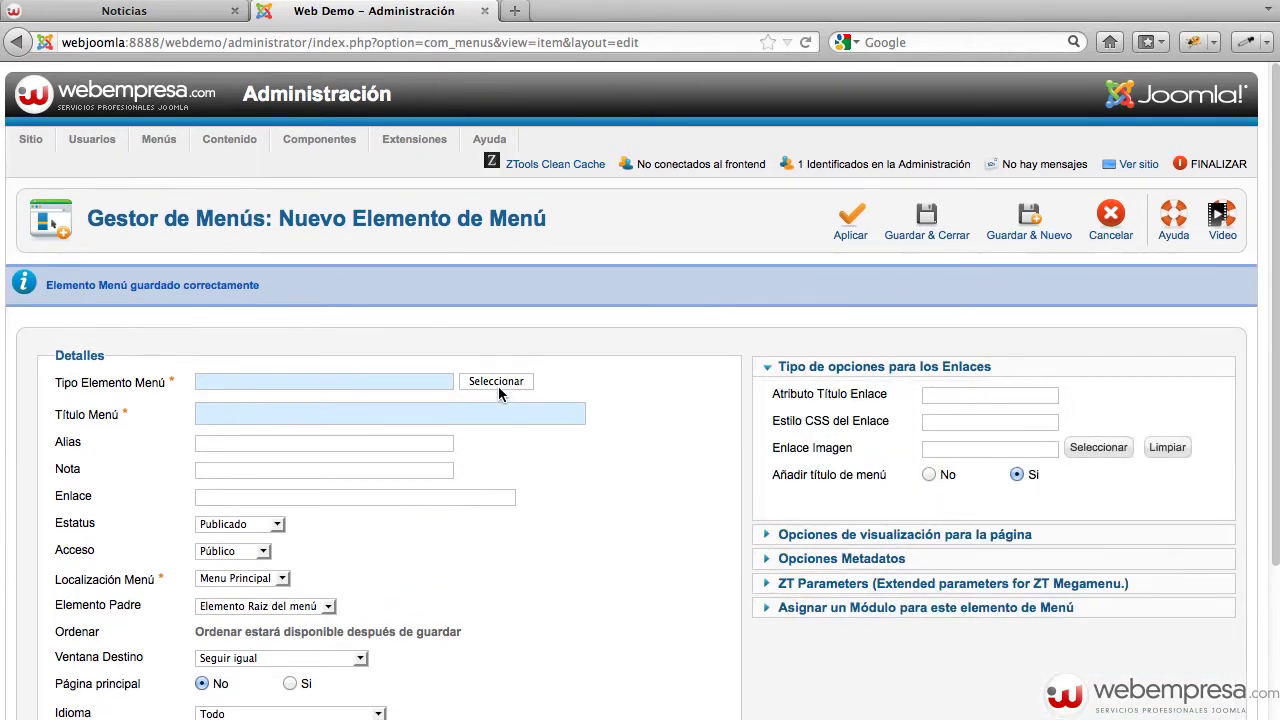
left_click(498, 386)
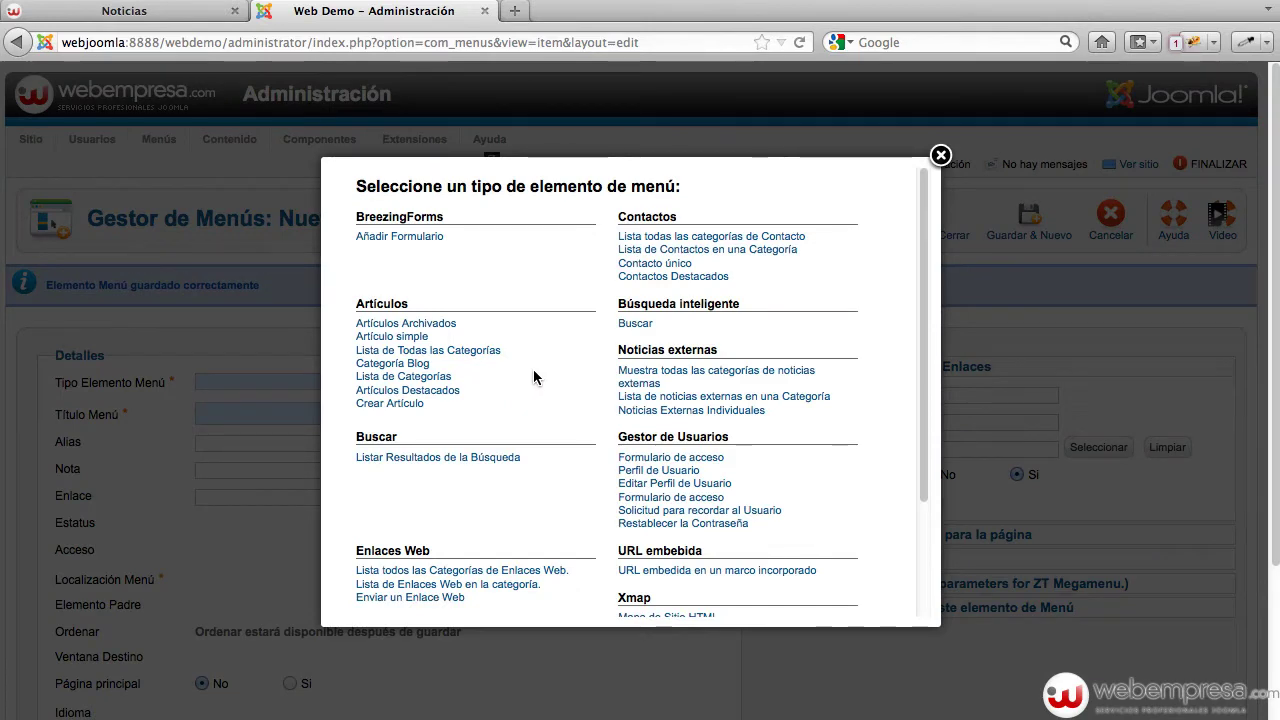
scroll(494, 316, "down", 3)
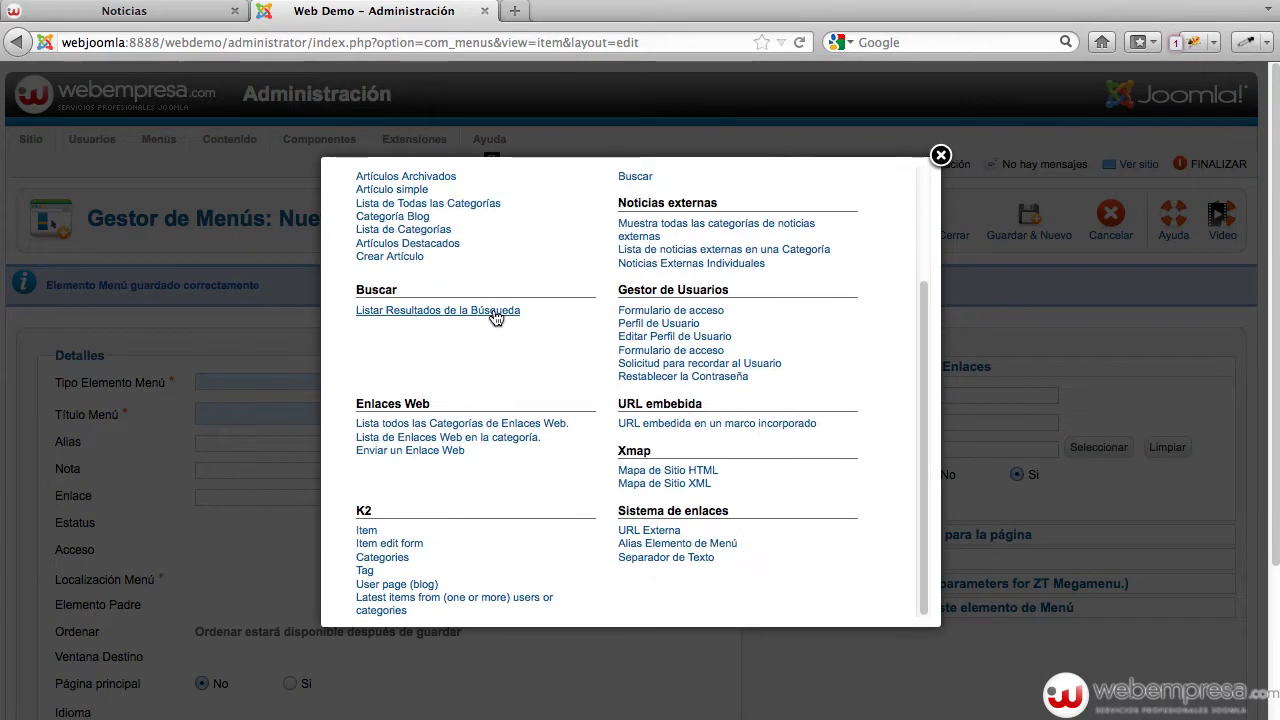
left_click(379, 558)
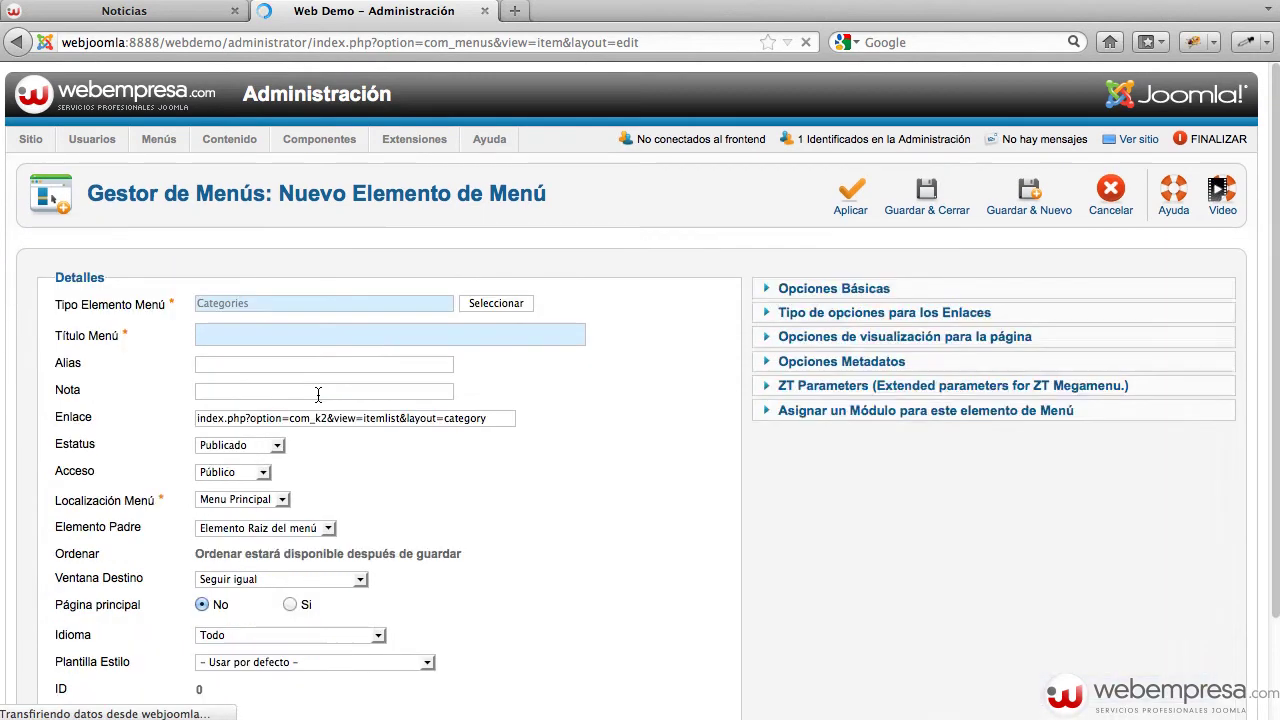
Select Noticias internas as the menu item's source category and title the menu item "Noticias Internas".
left_click(863, 318)
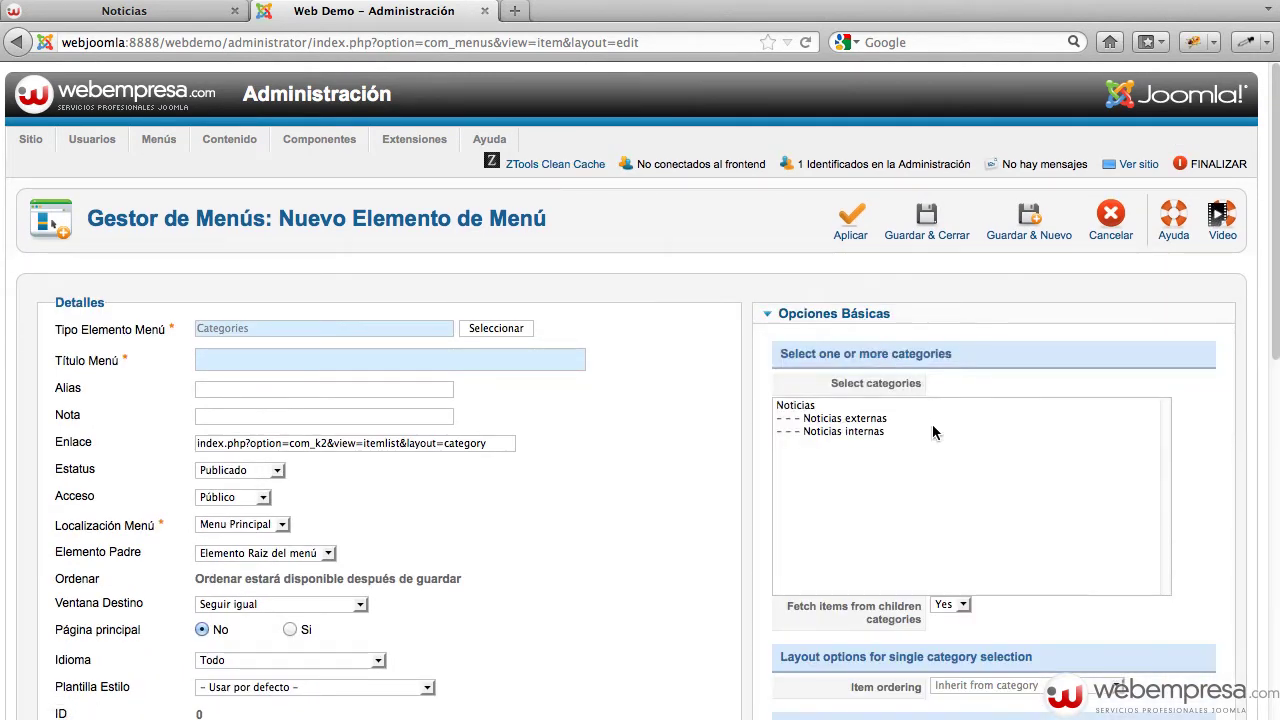
left_click(855, 433)
left_click(286, 363)
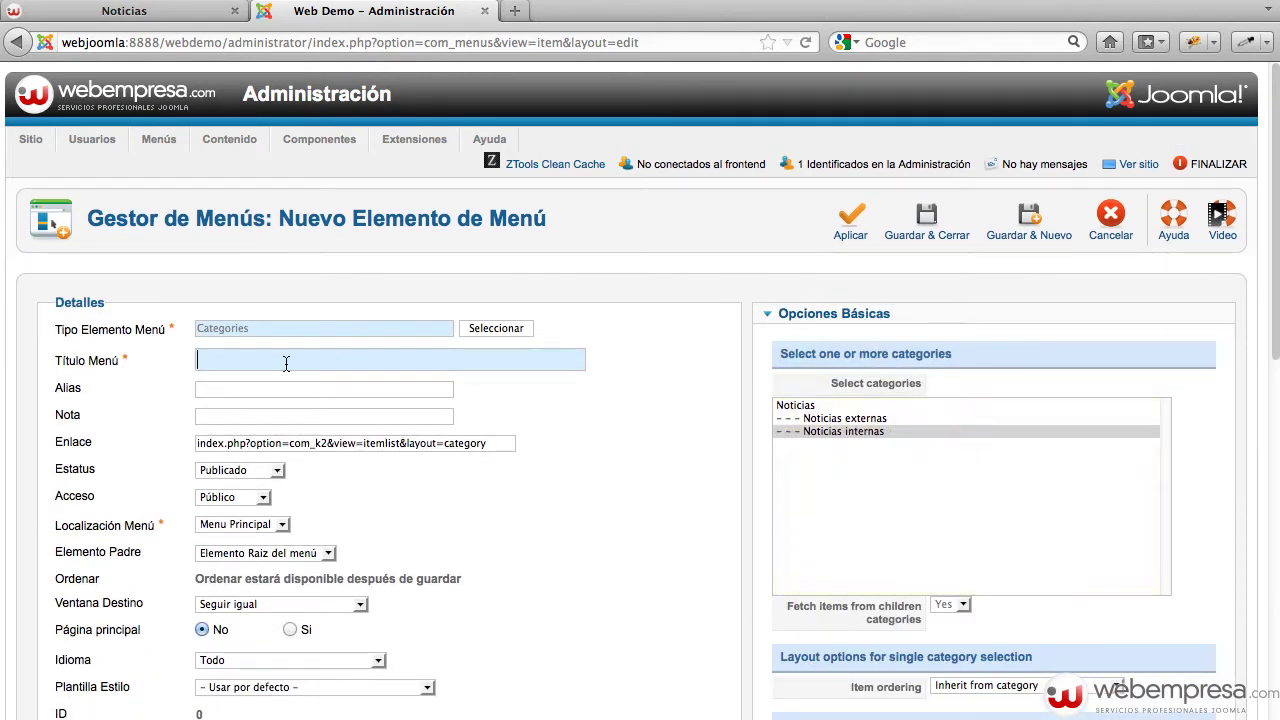
type("Noticias")
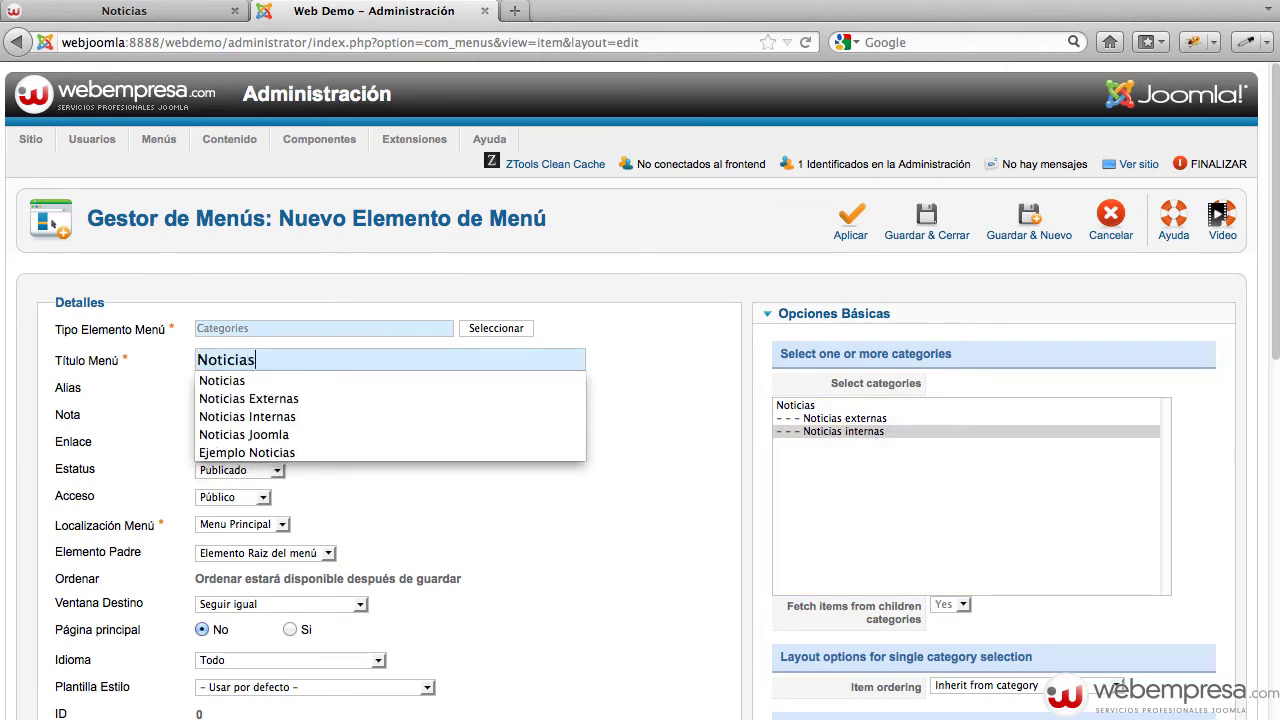
type(" Internas")
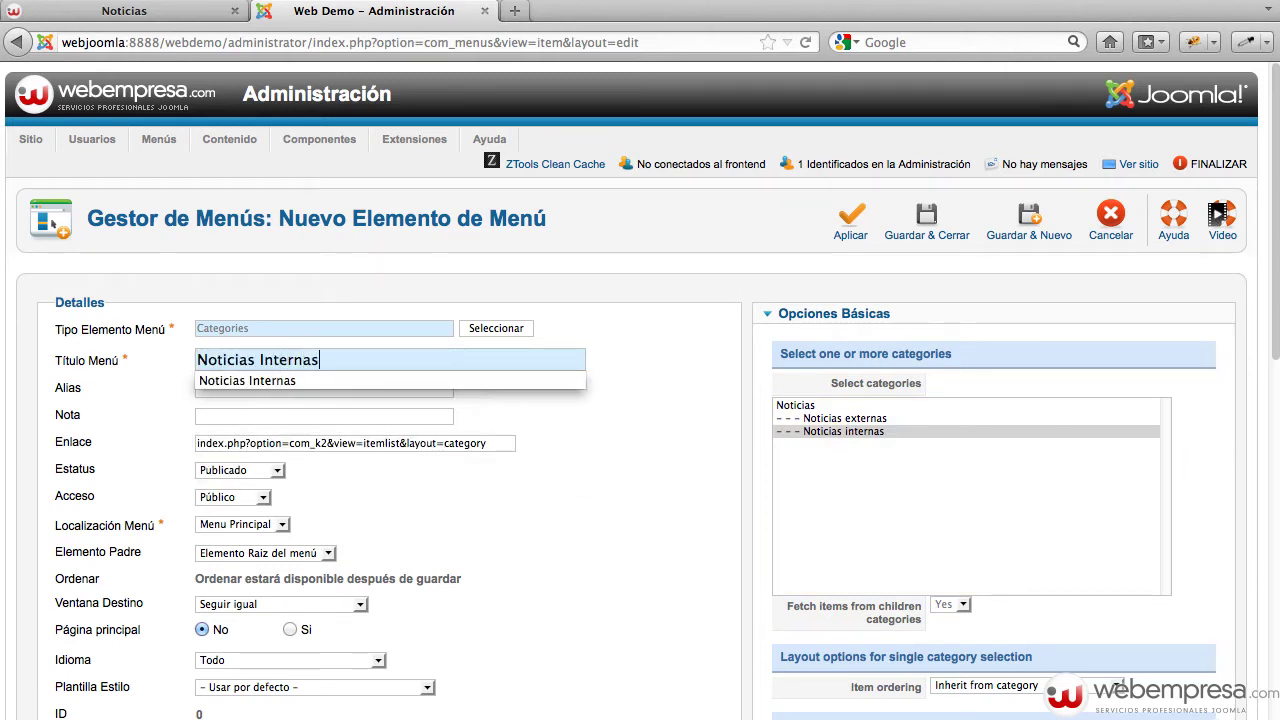
left_click(477, 527)
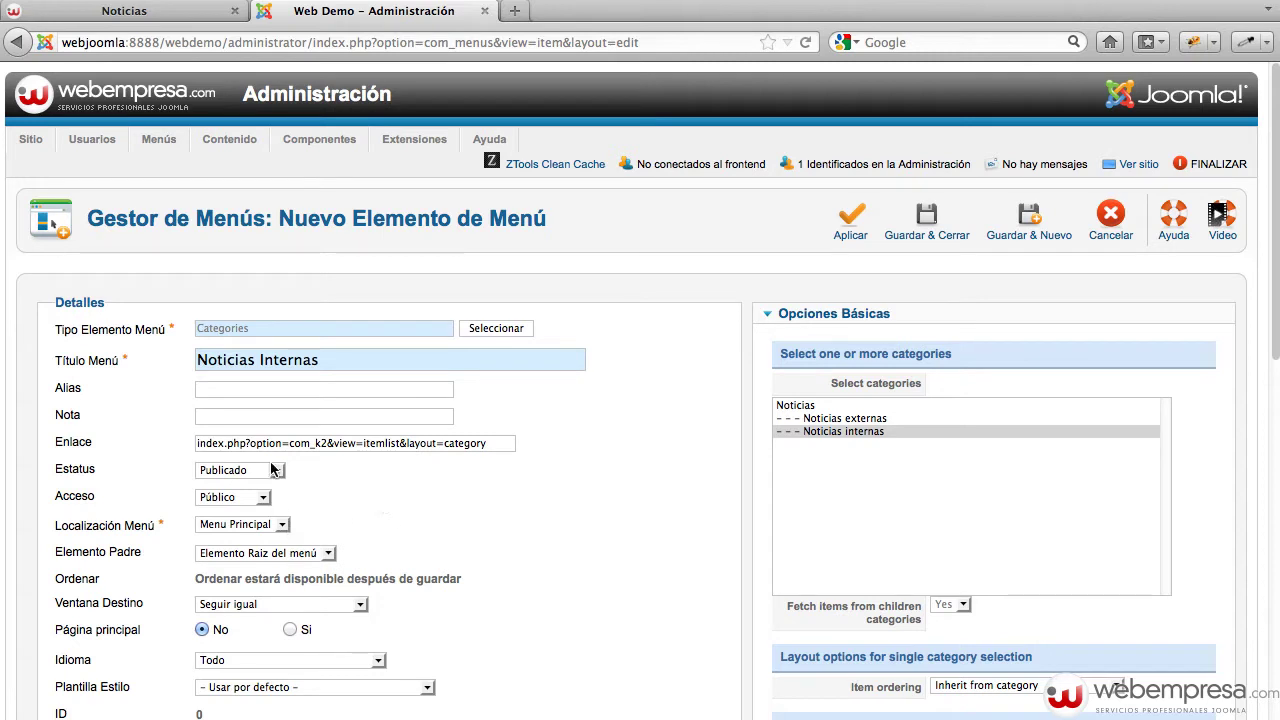
Set the parent of the Noticias Internas menu item to Noticias, and save and close it.
scroll(378, 491, "down", 2)
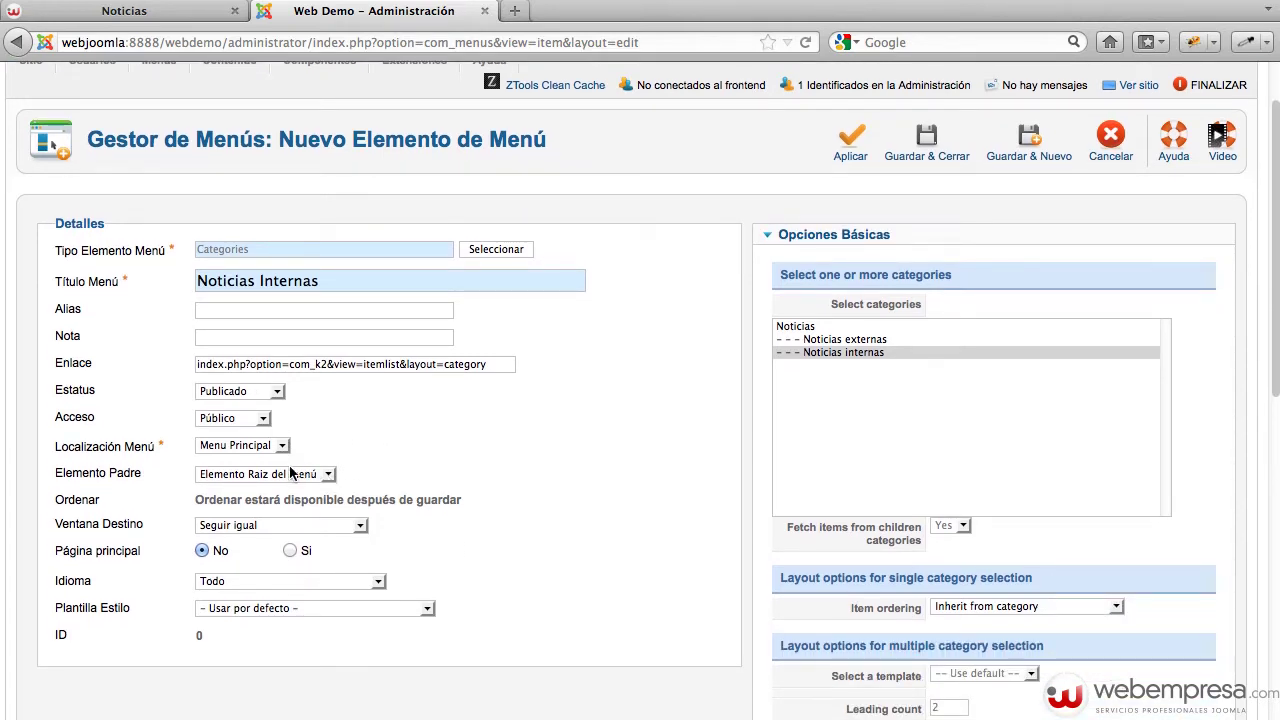
left_click(290, 473)
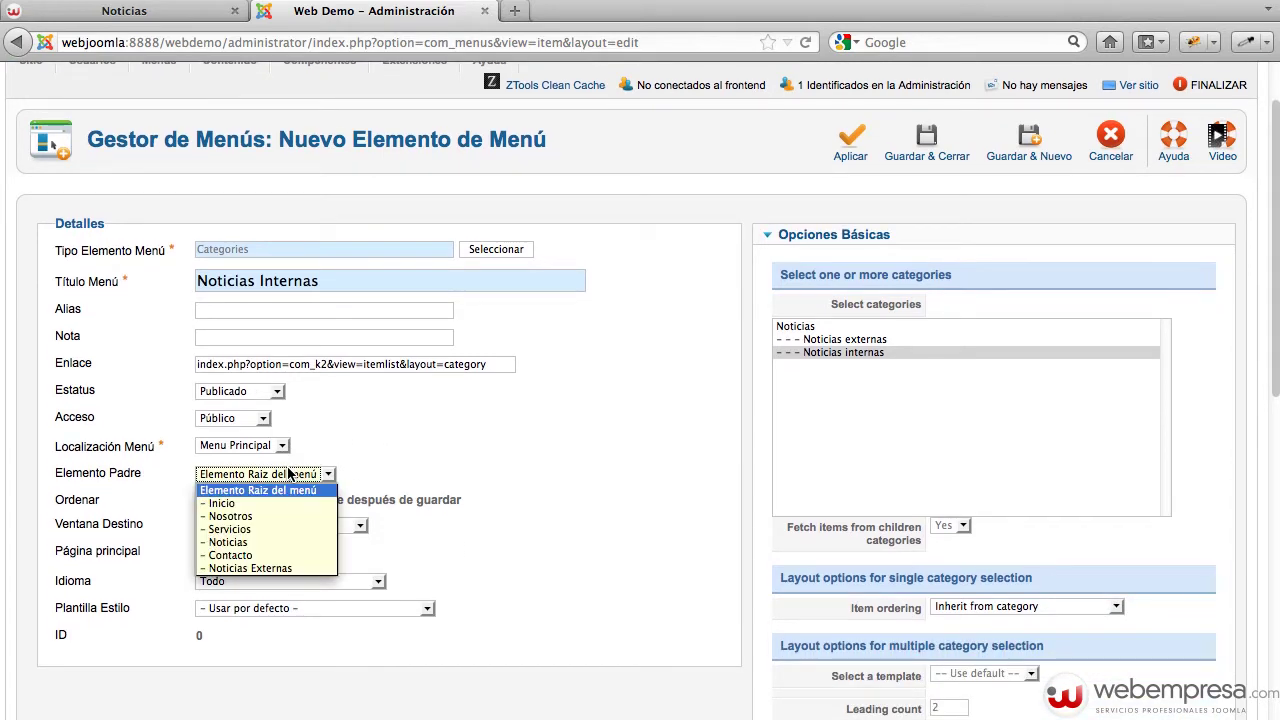
left_click(274, 543)
scroll(756, 403, "up", 2)
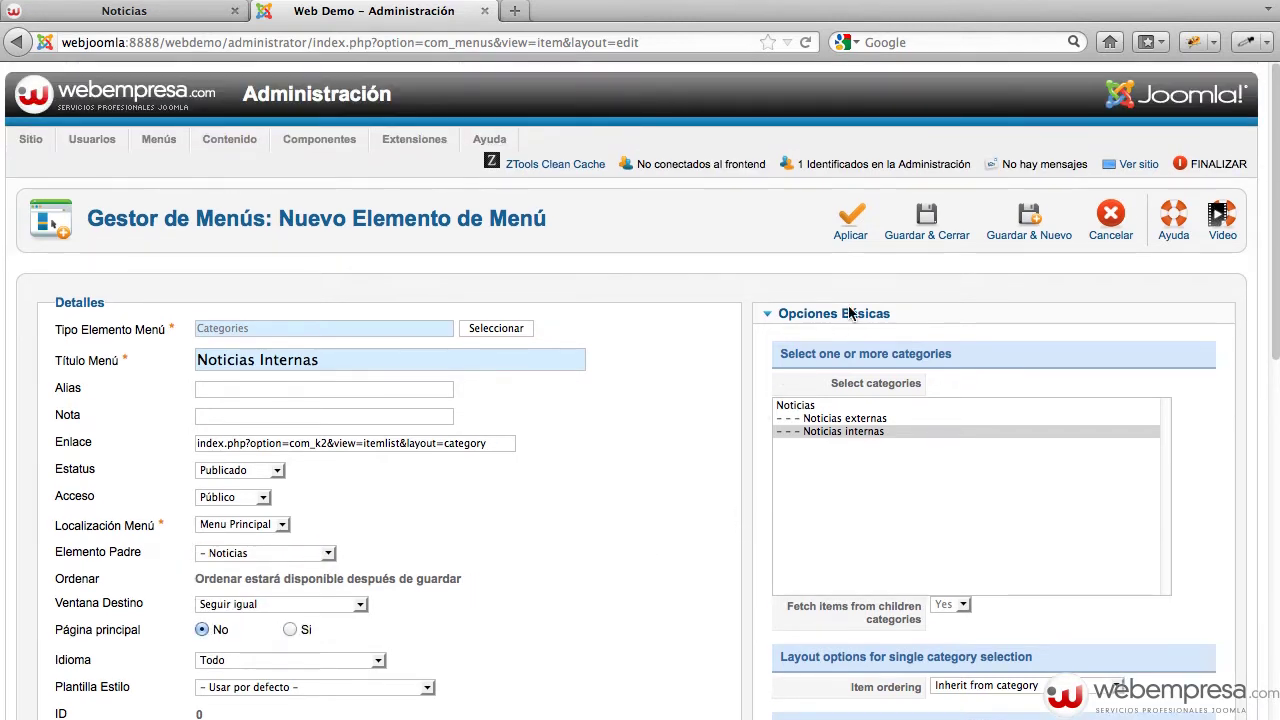
left_click(913, 226)
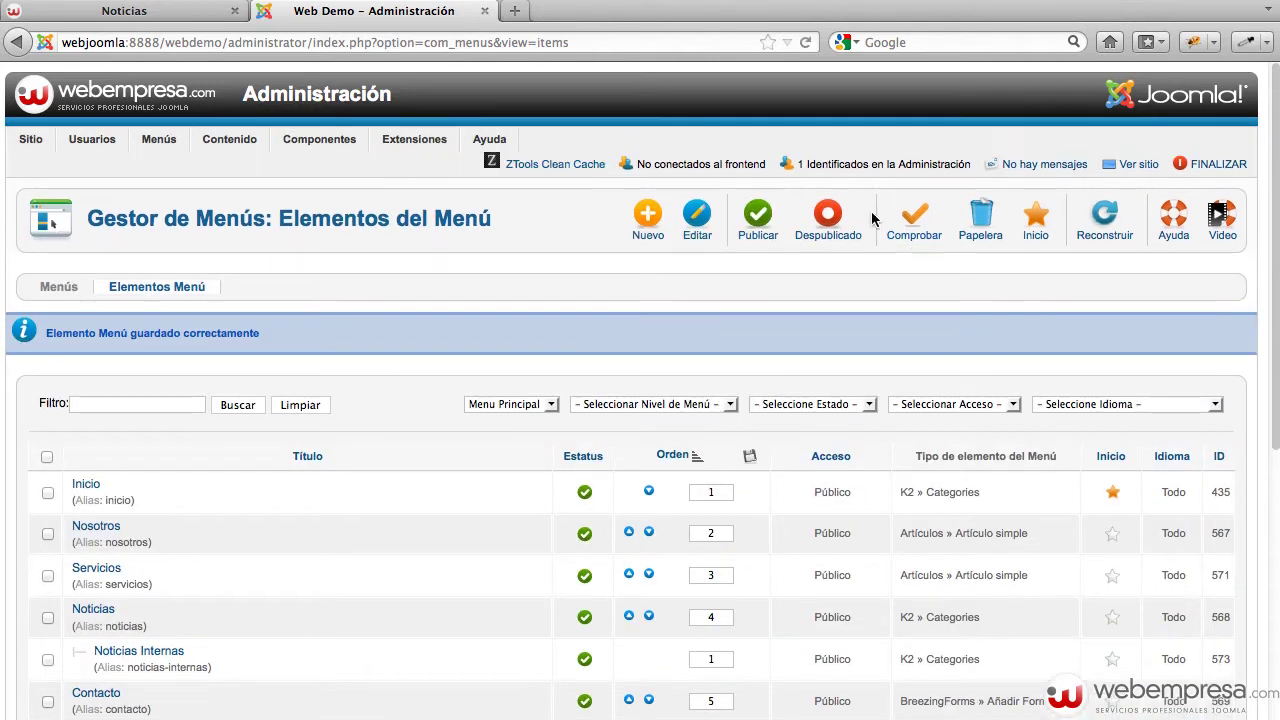
Edit the Noticias Externas menu item so its parent is Noticias, and save and close it.
scroll(559, 405, "down", 5)
left_click(148, 366)
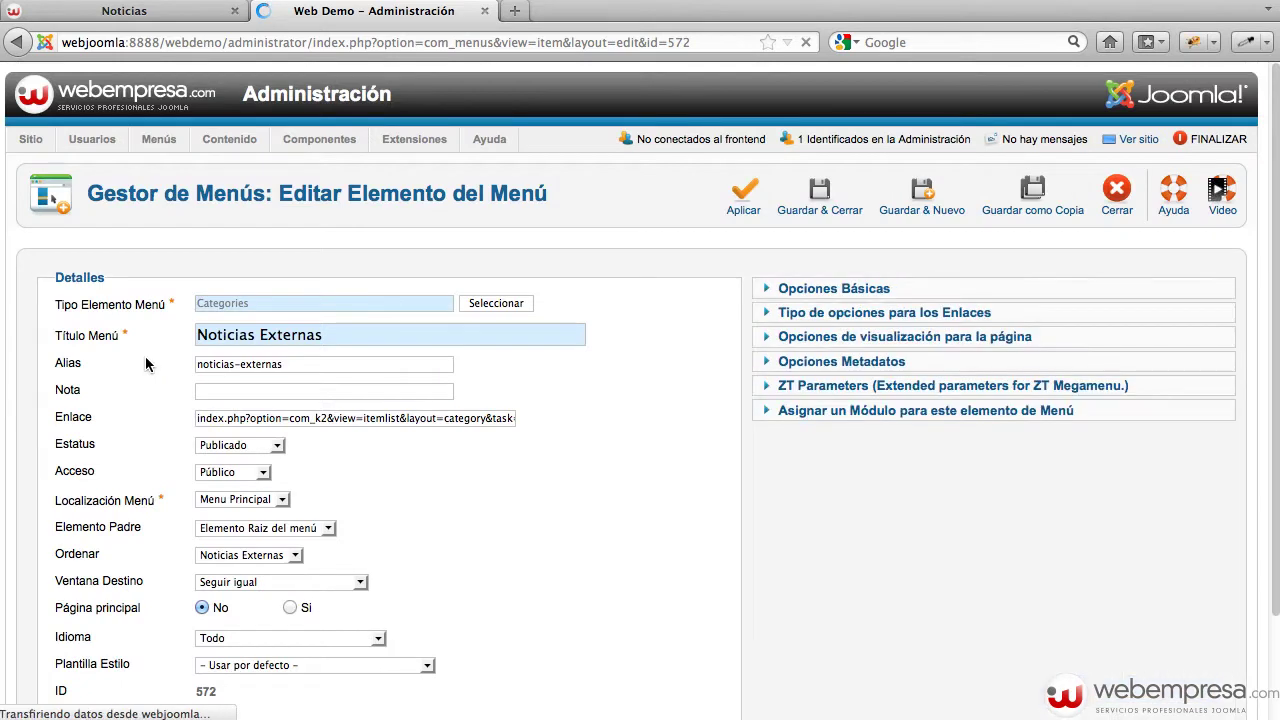
left_click(311, 562)
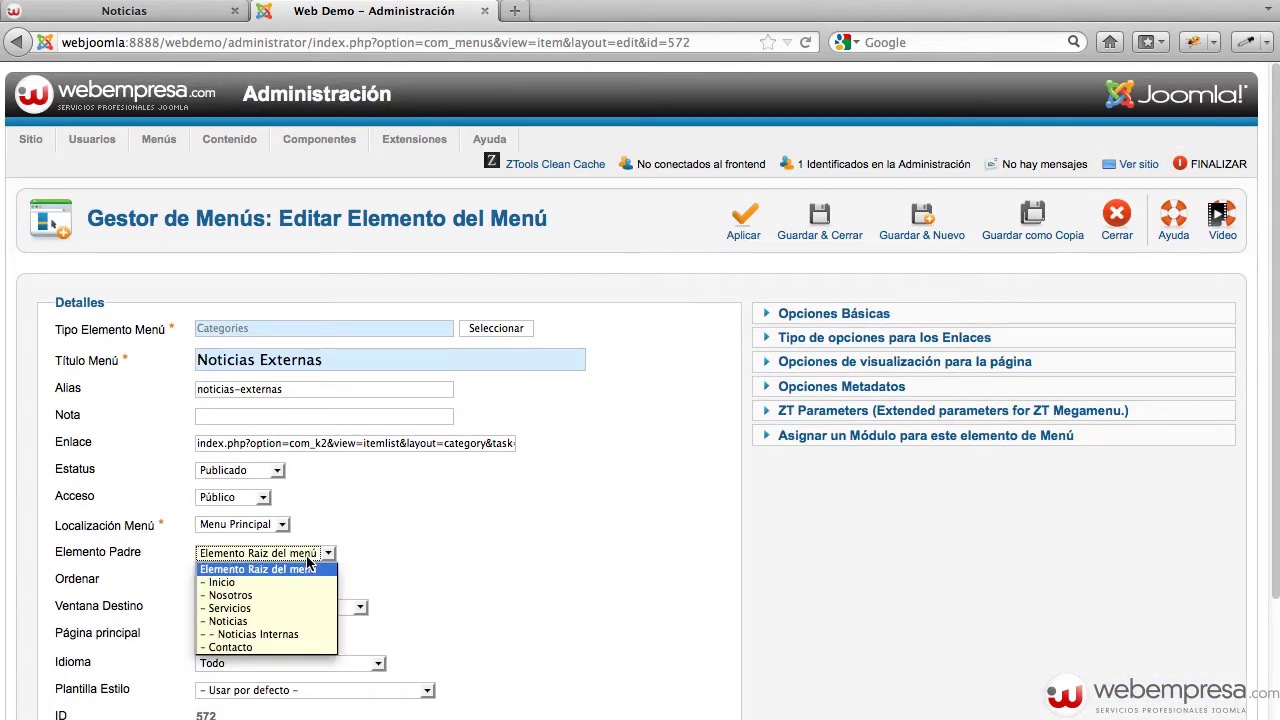
left_click(291, 626)
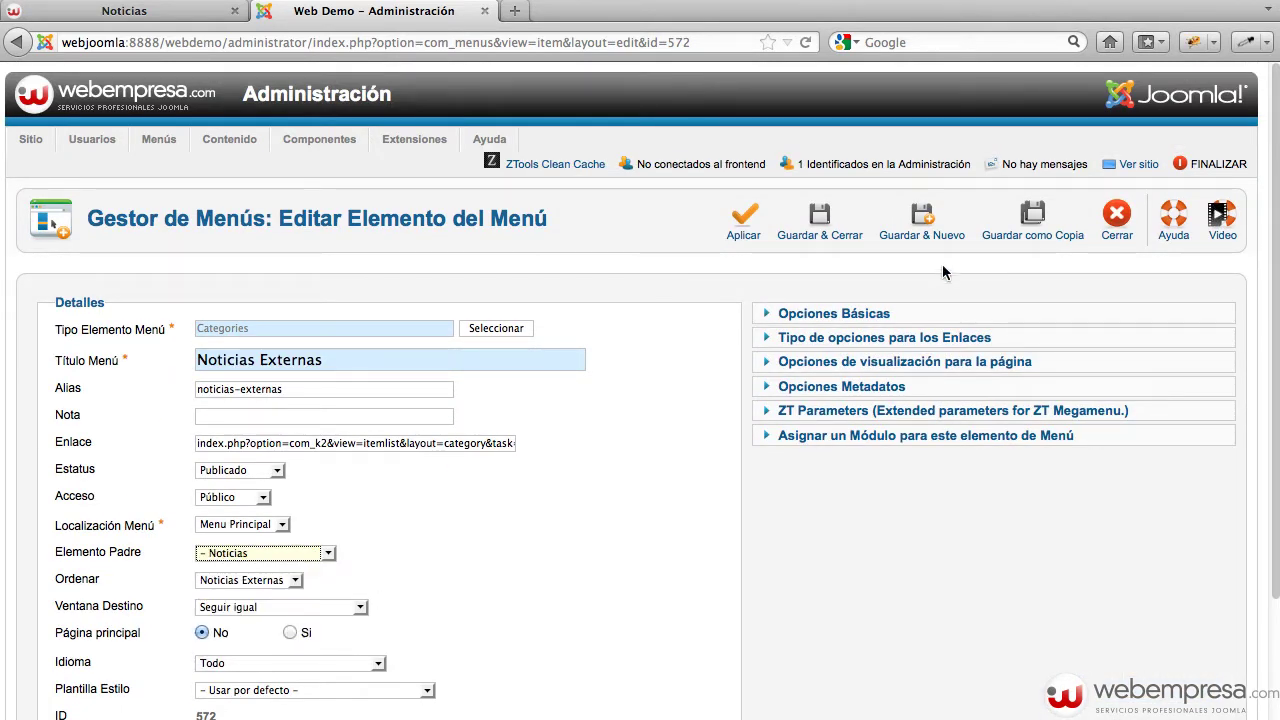
left_click(776, 238)
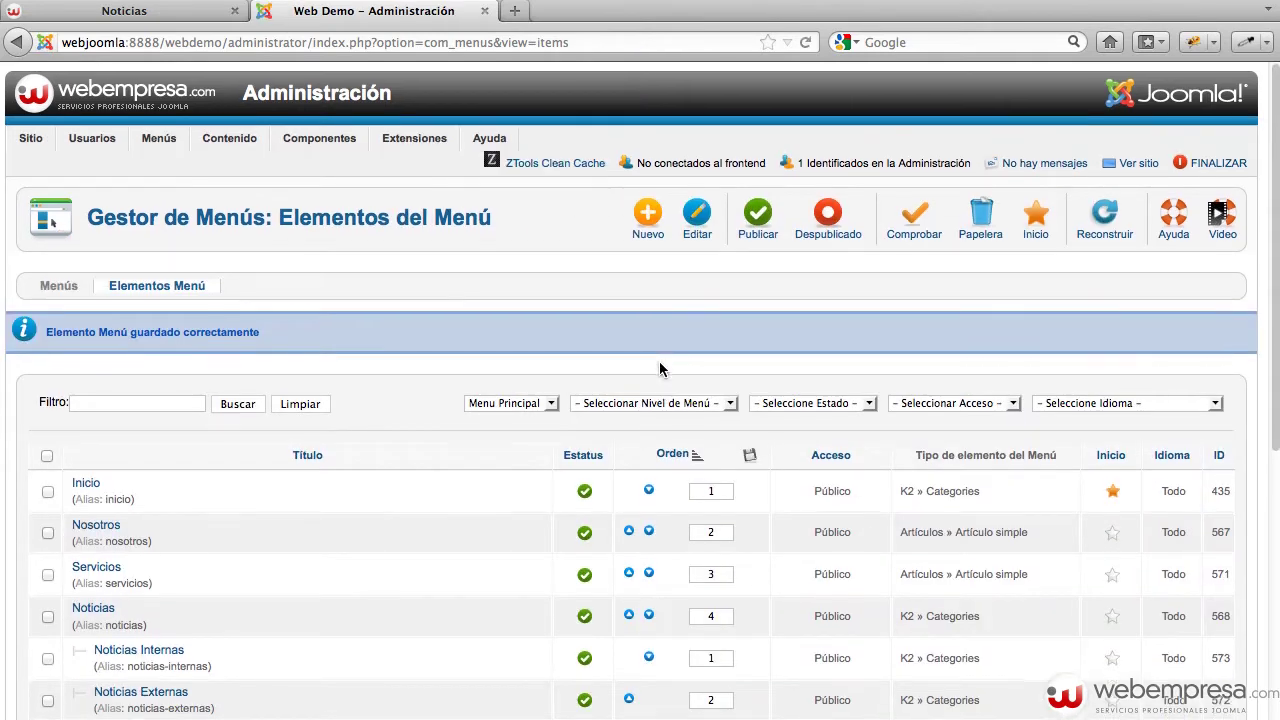
Open the public site and review the Noticias category and its child categories on the home page.
scroll(659, 368, "down", 2)
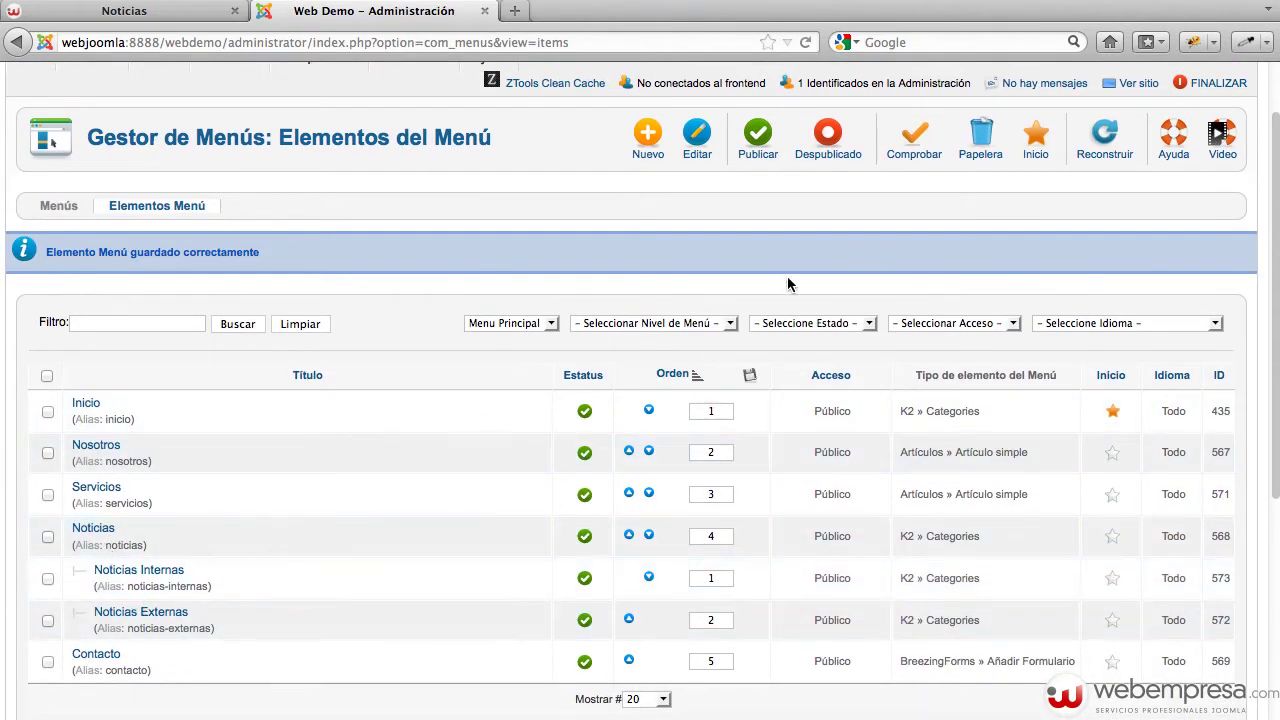
scroll(795, 270, "up", 3)
left_click(1133, 164)
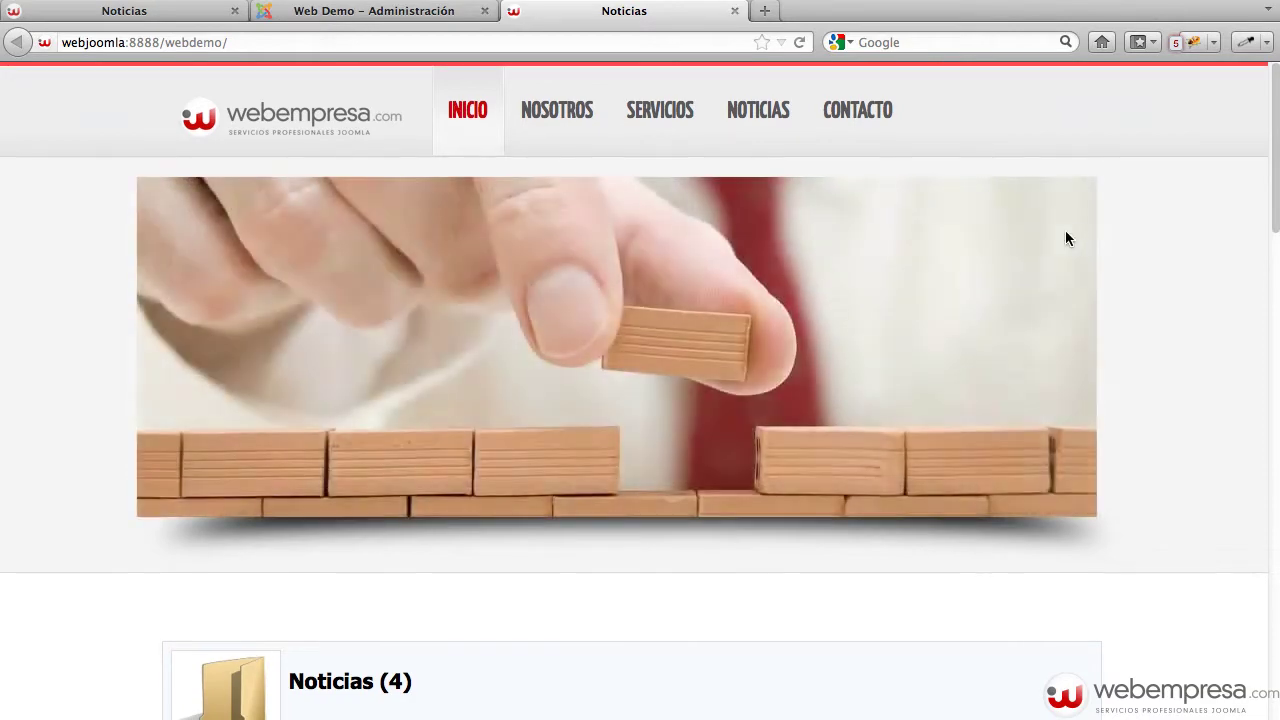
scroll(1065, 235, "down", 5)
scroll(1066, 238, "down", 4)
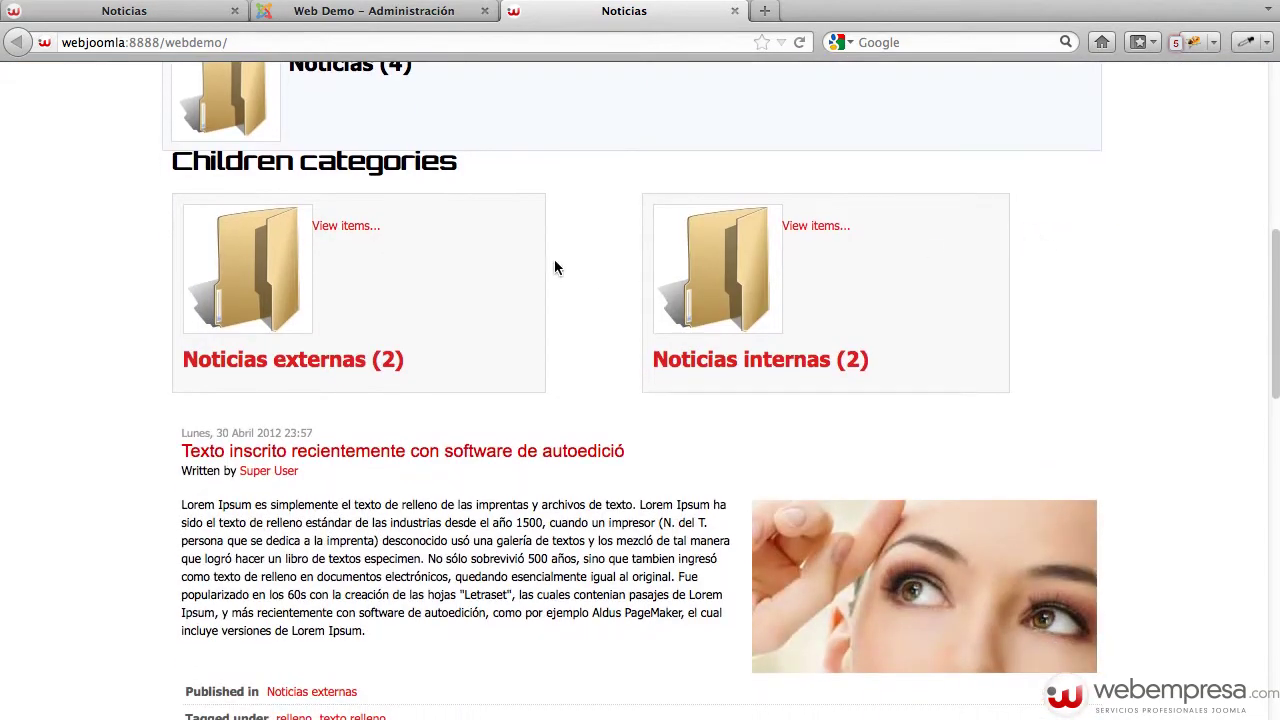
scroll(677, 251, "up", 8)
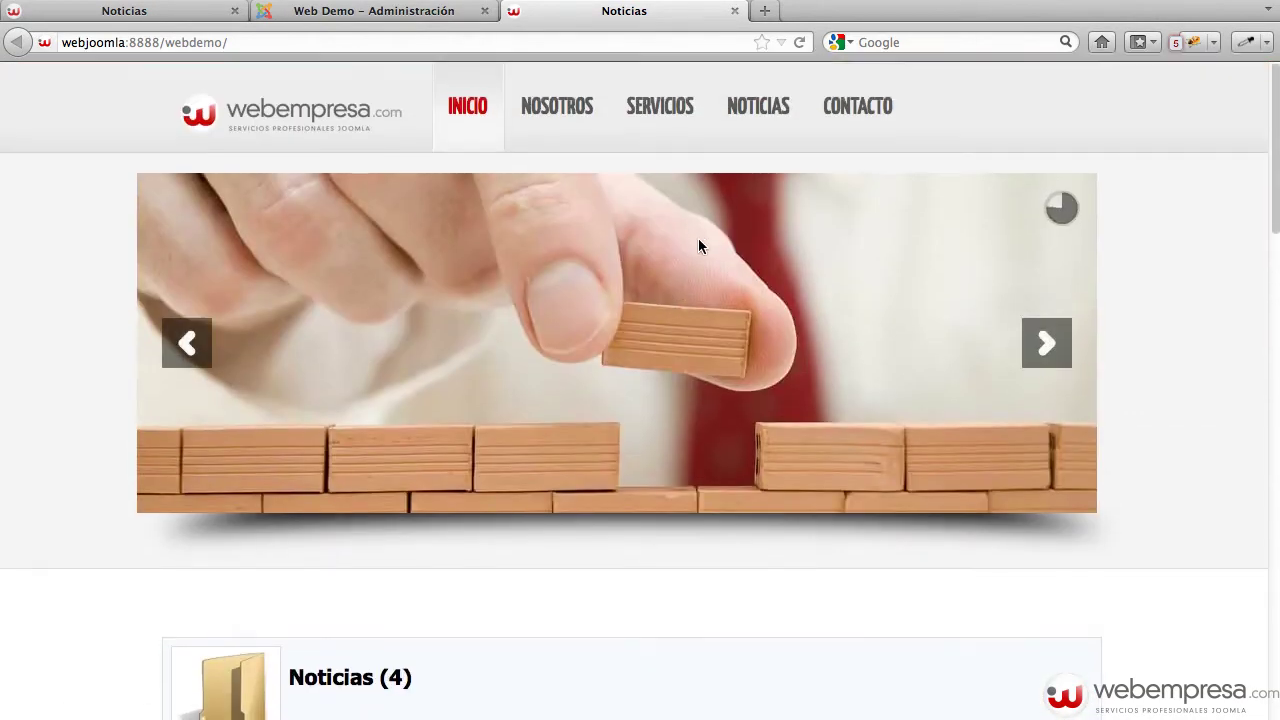
scroll(698, 240, "down", 9)
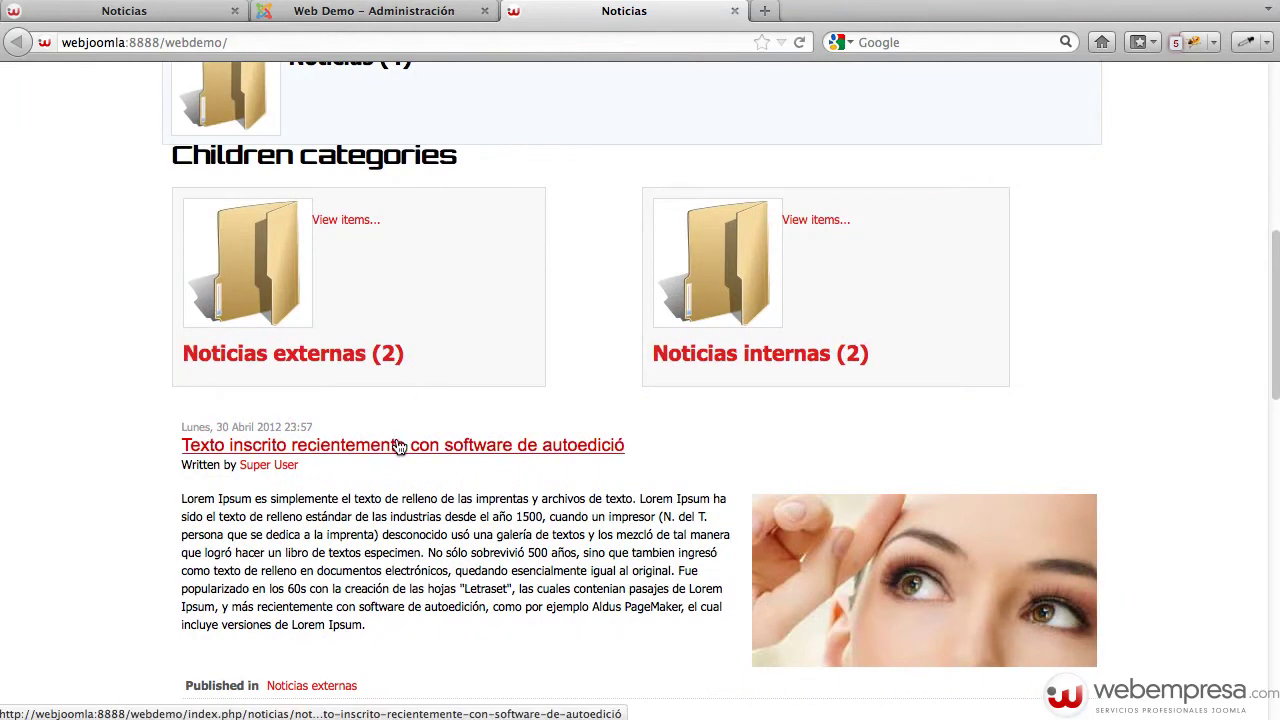
View the news item "Texto inscrito recientemente con software de autoedició", and open Noticias Externas from the site's Noticias submenu.
left_click(398, 445)
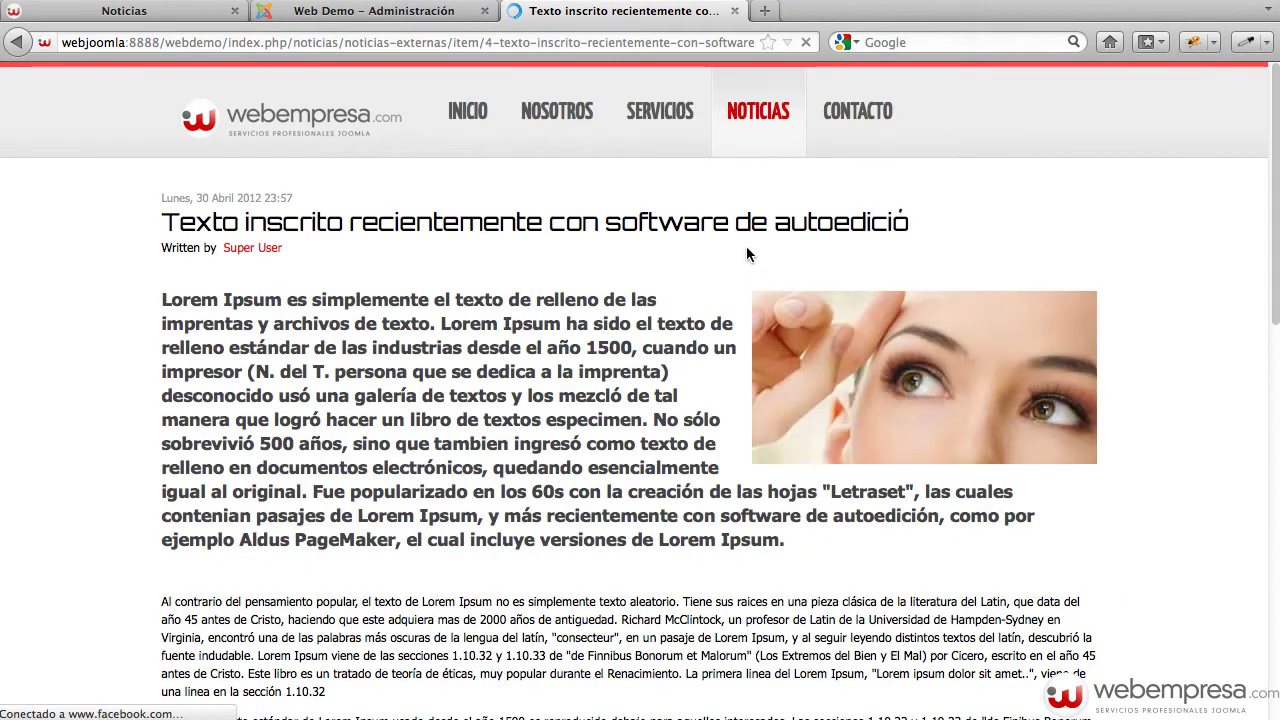
mouse_move(764, 150)
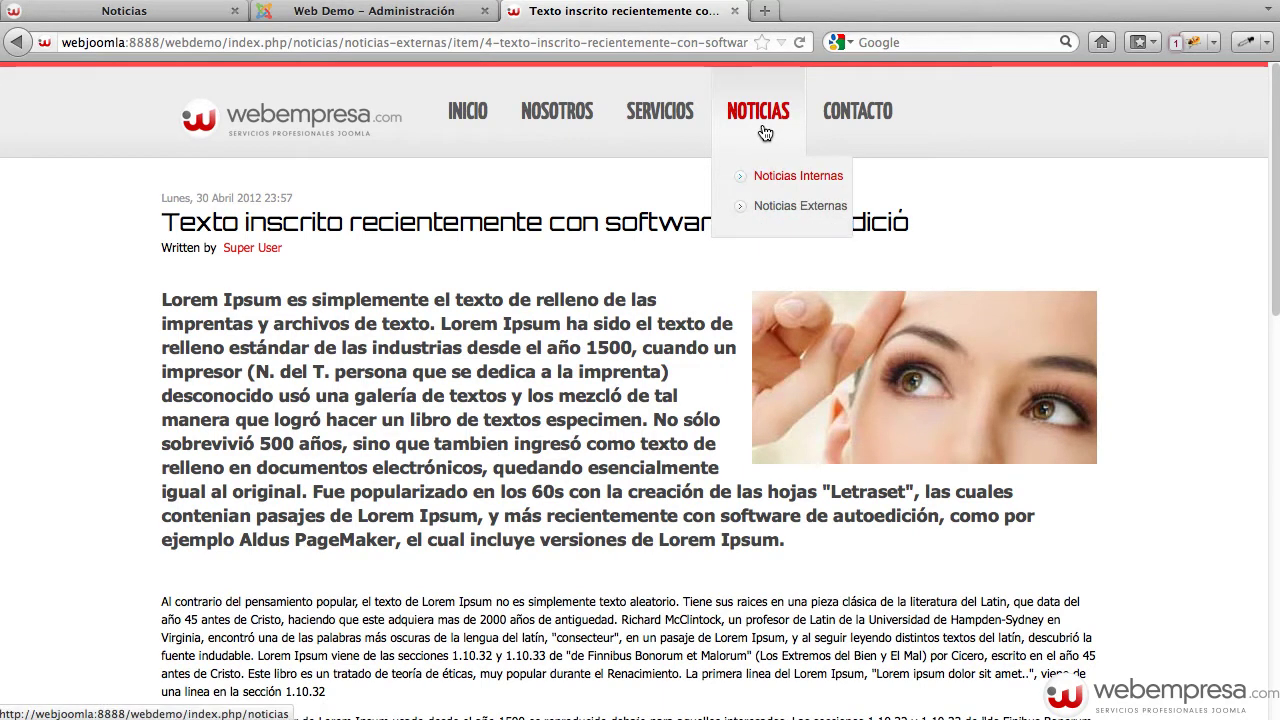
left_click(769, 207)
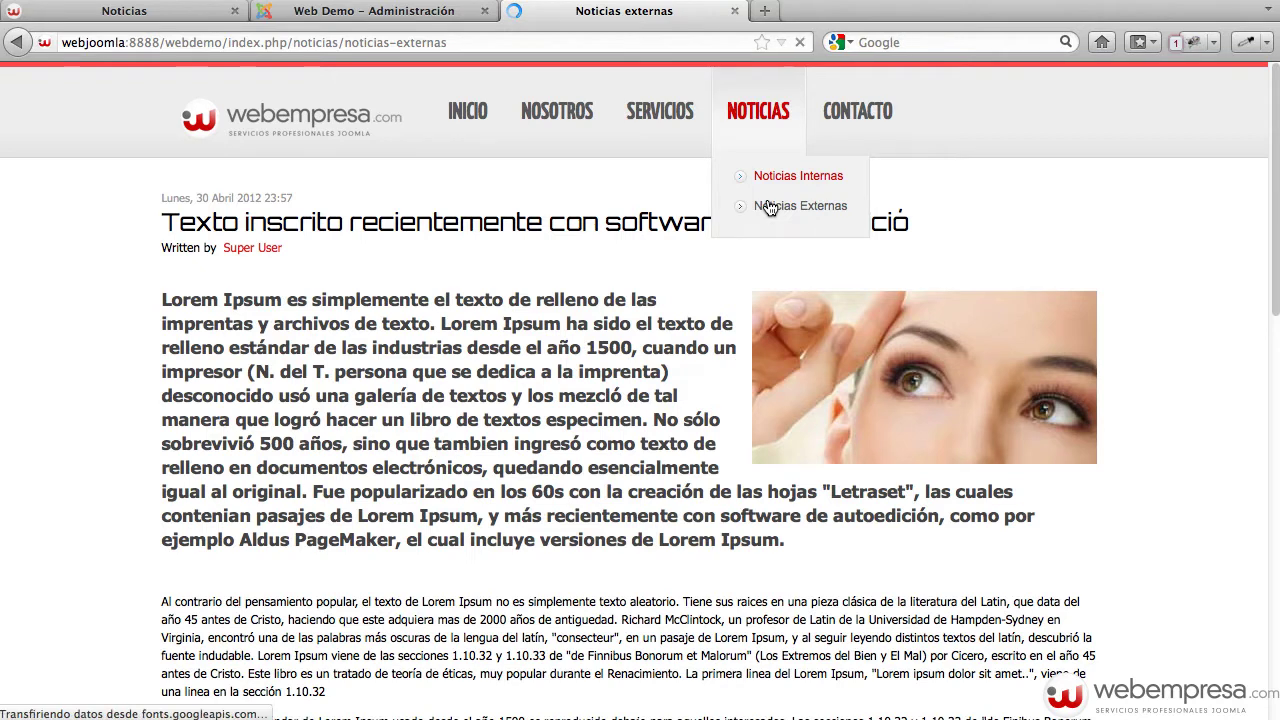
Return to the site's home page and examine how the Noticias category, its child categories and news items are displayed.
left_click(461, 131)
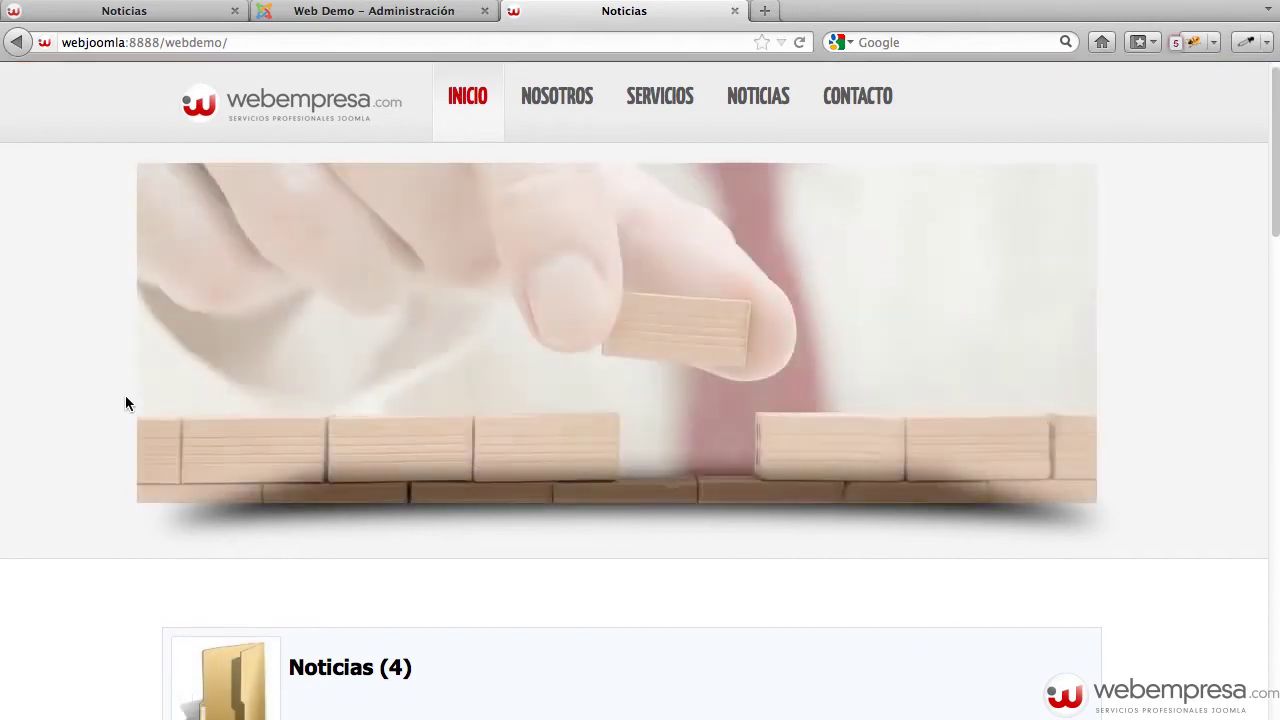
scroll(125, 400, "down", 5)
scroll(125, 403, "down", 2)
scroll(125, 403, "up", 7)
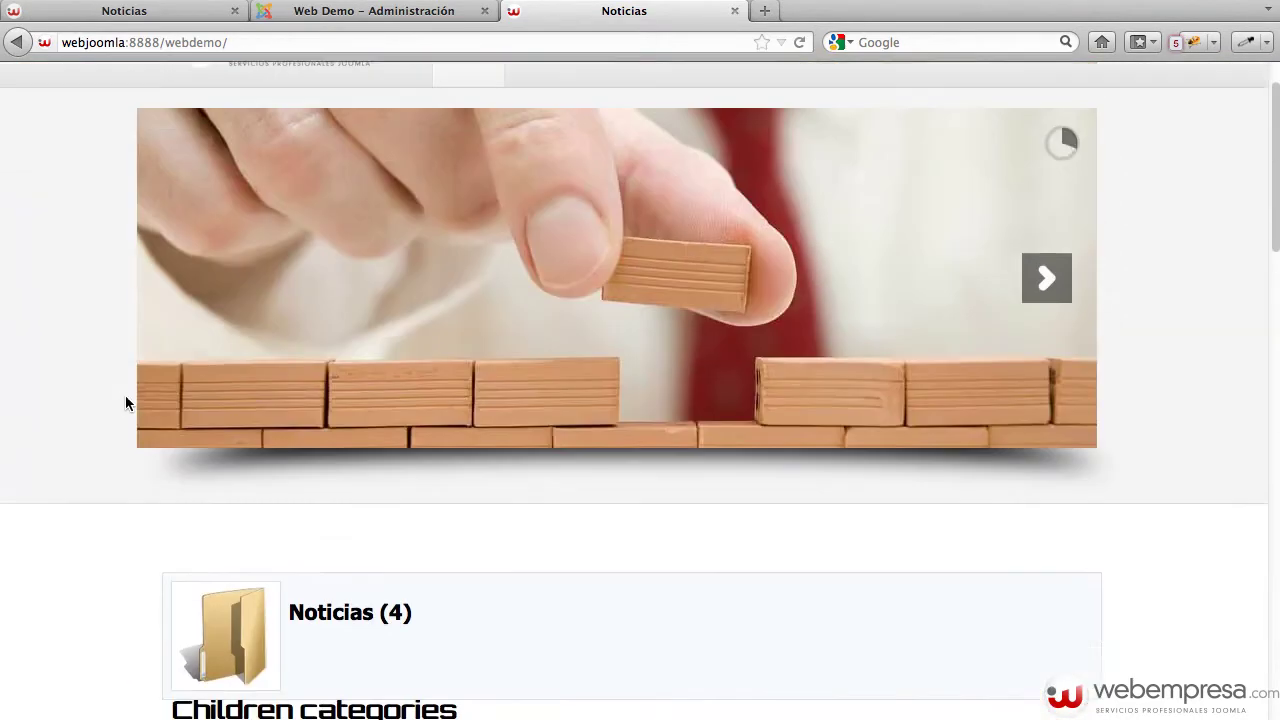
scroll(96, 392, "down", 1)
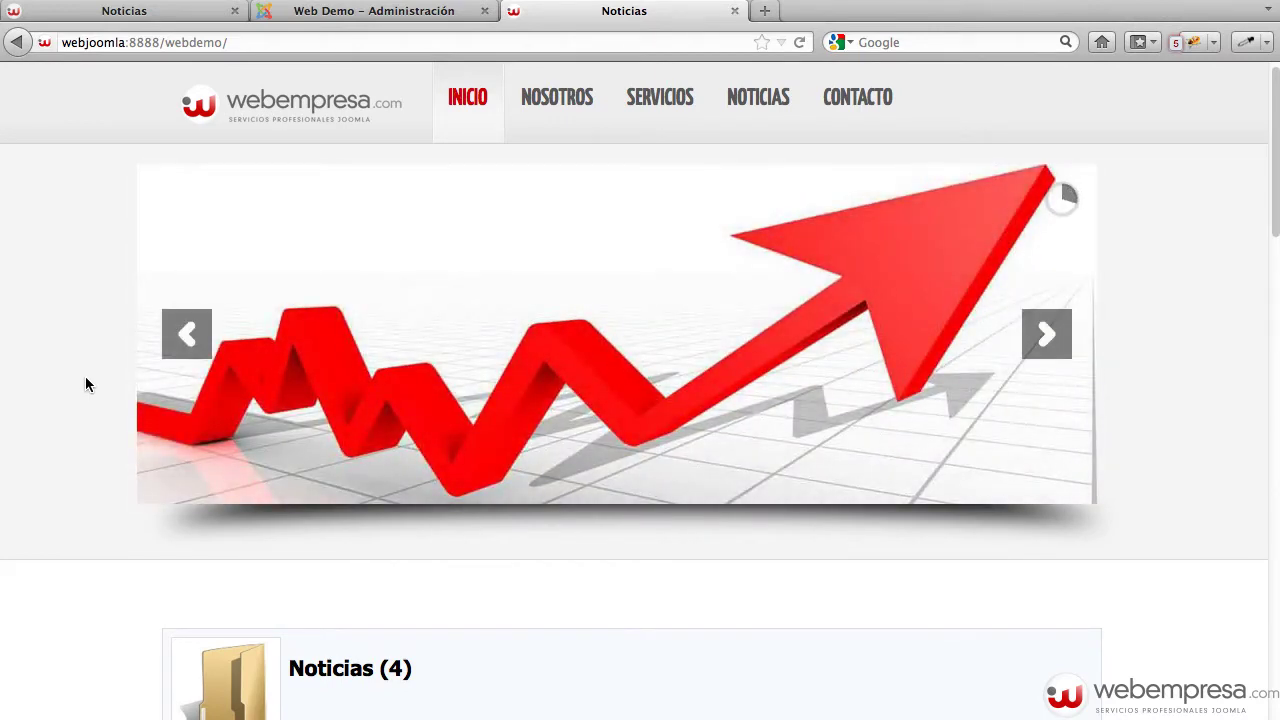
scroll(85, 416, "down", 5)
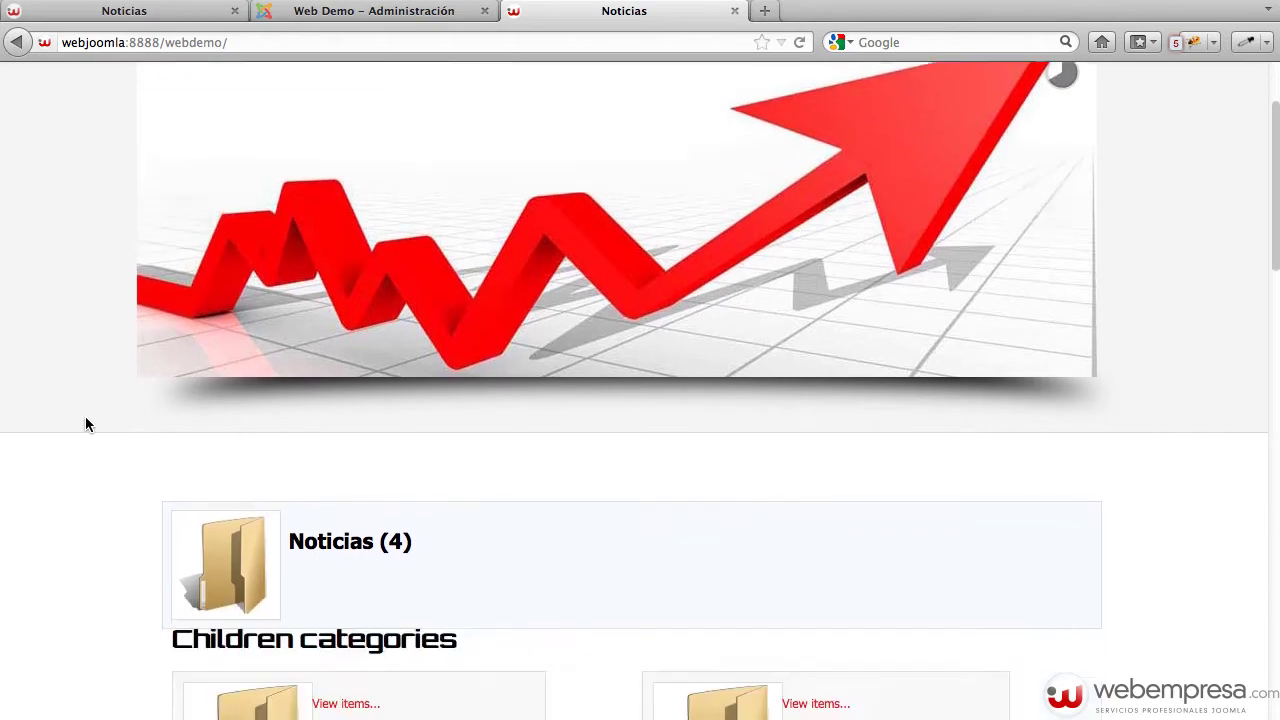
scroll(85, 416, "down", 3)
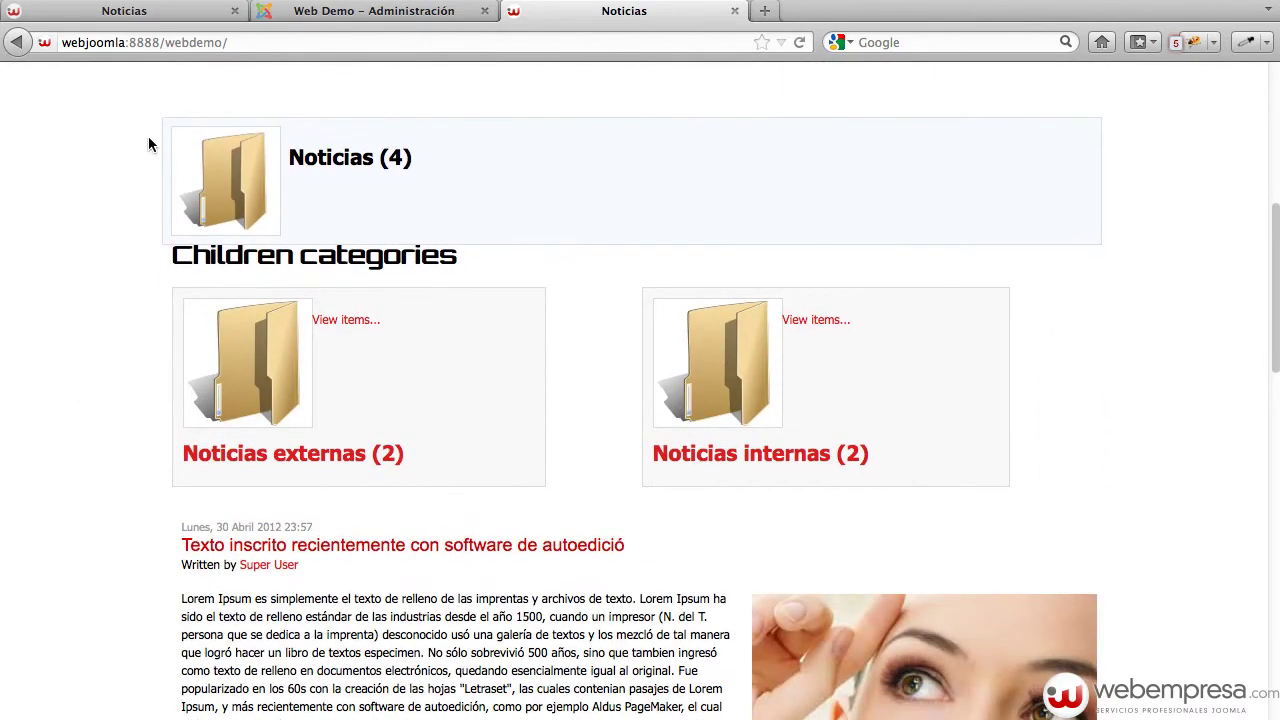
scroll(600, 485, "down", 8)
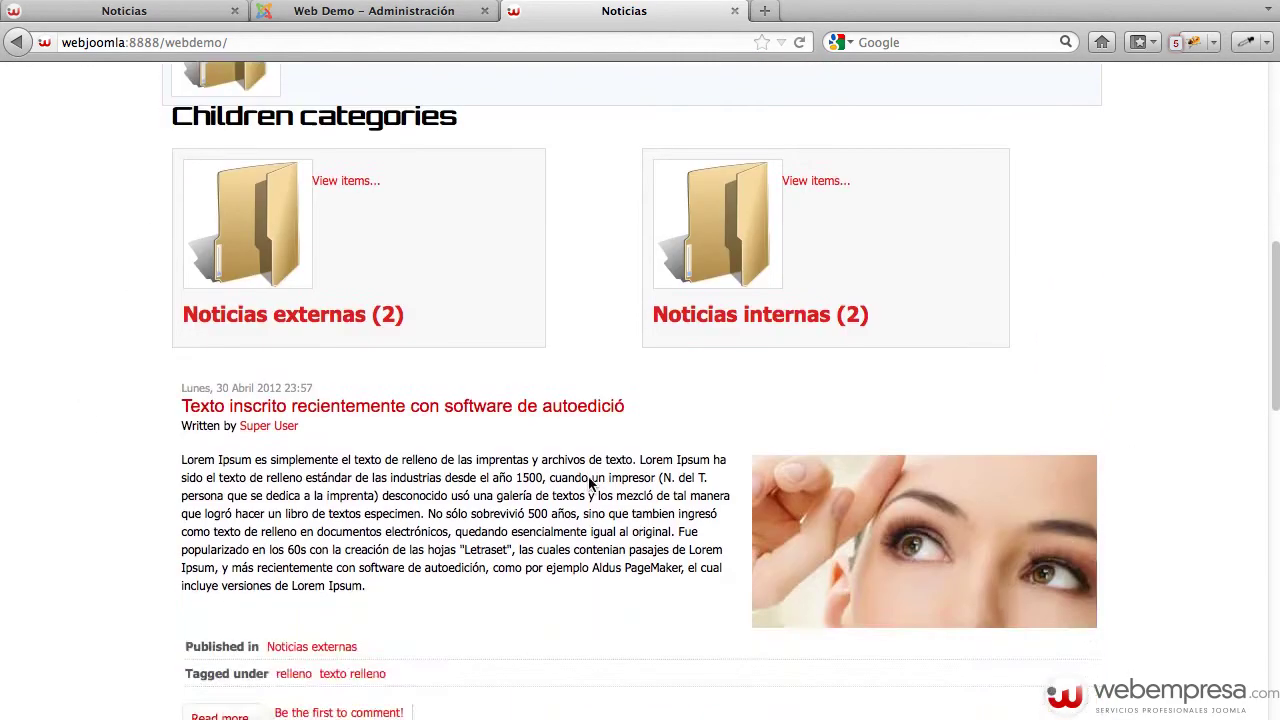
scroll(588, 484, "up", 13)
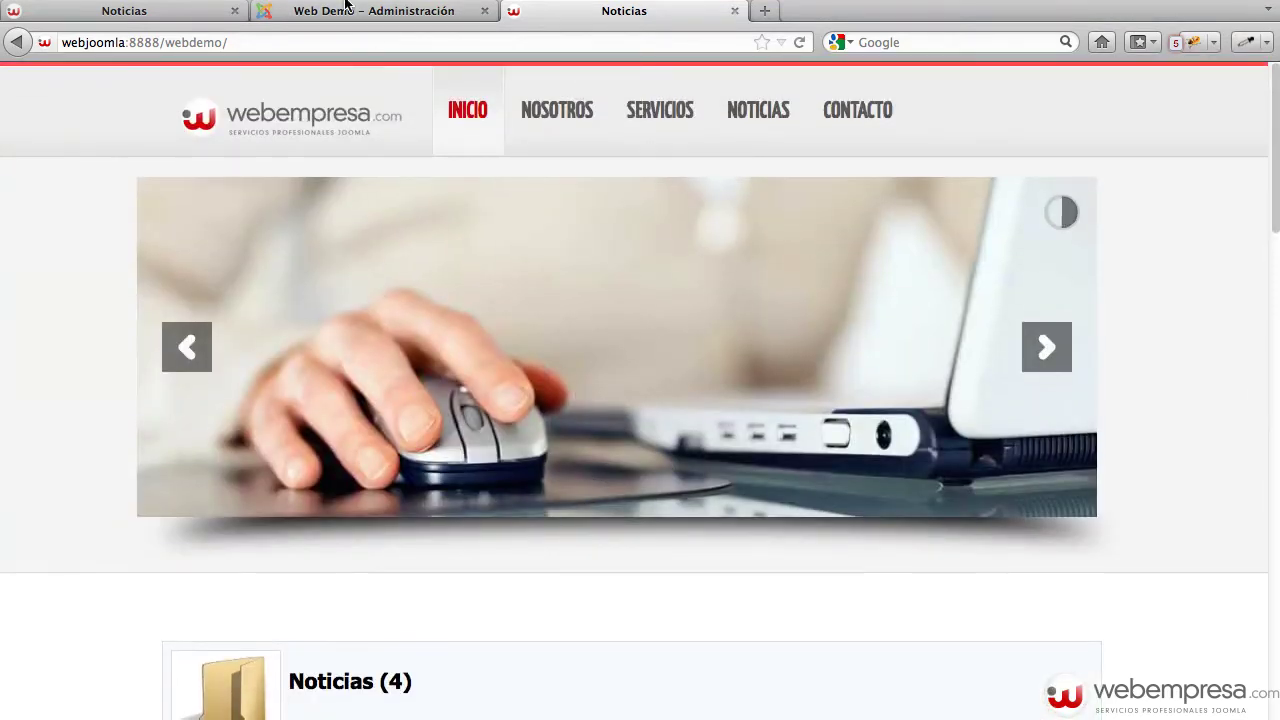
Return to the Joomla administration, examine the Inicio menu item's basic and link options, and close it without changes.
left_click(157, 11)
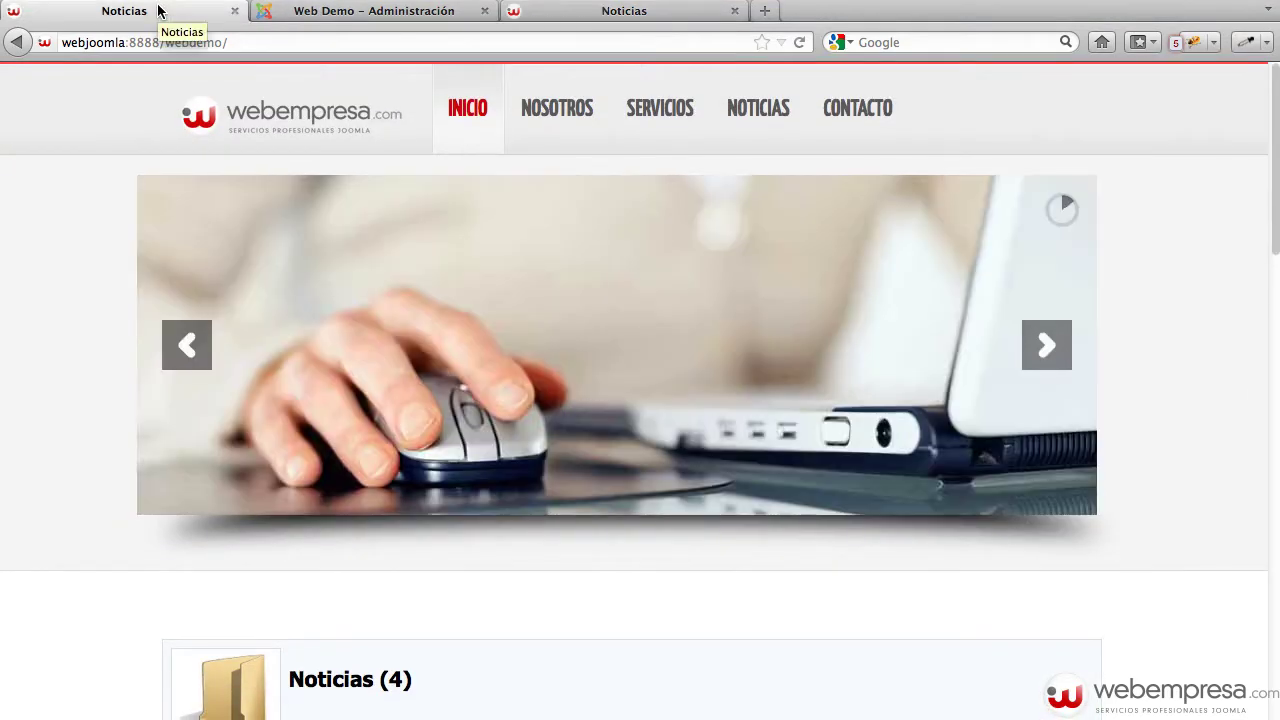
left_click(311, 12)
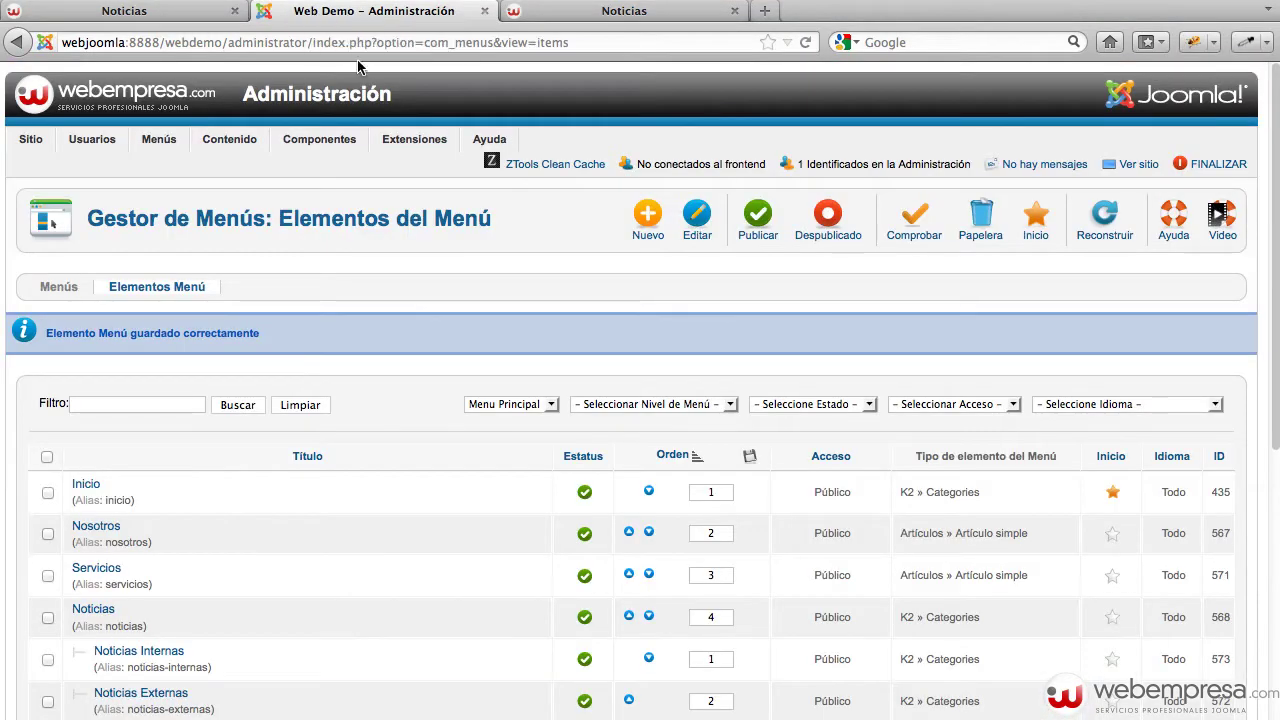
scroll(391, 404, "down", 1)
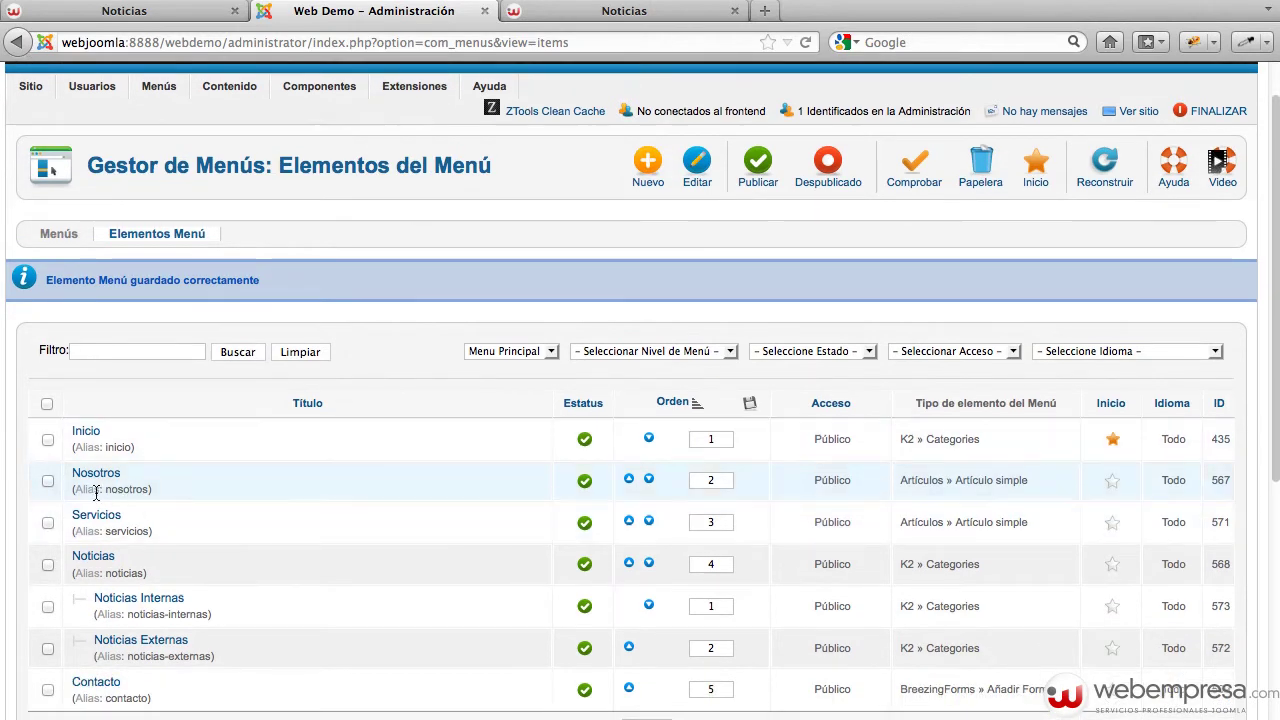
left_click(87, 433)
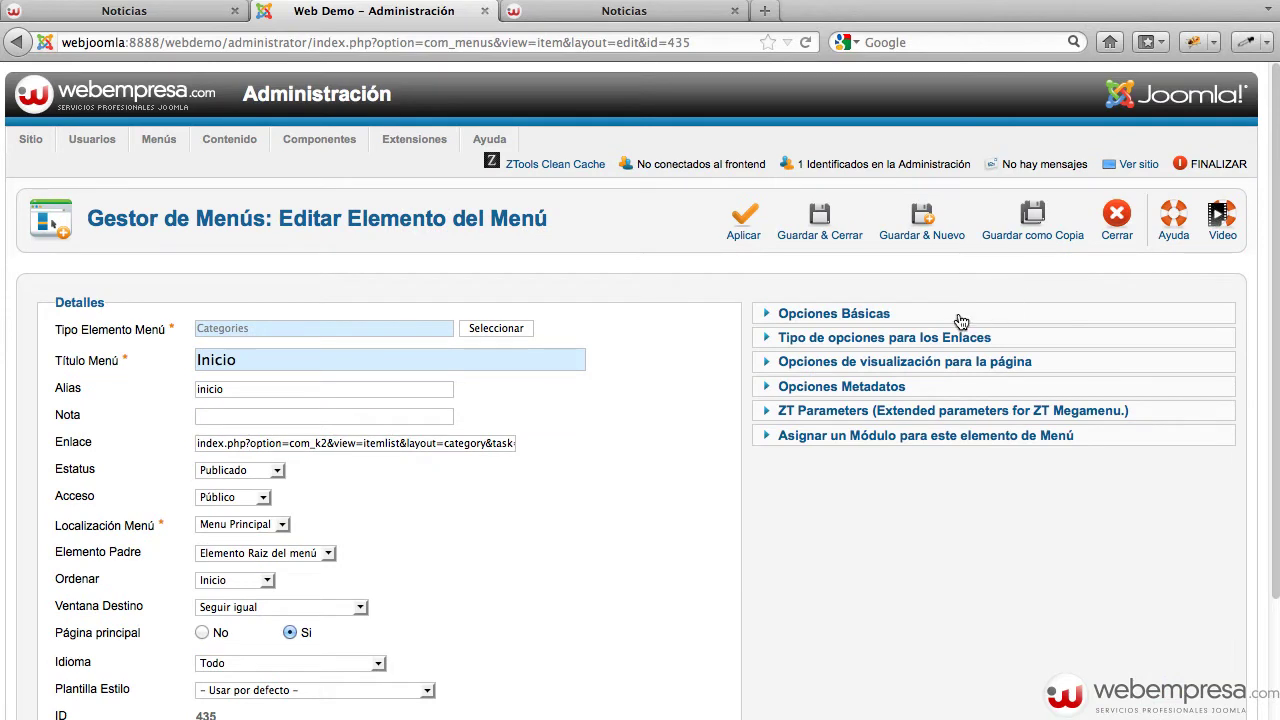
left_click(921, 362)
left_click(891, 340)
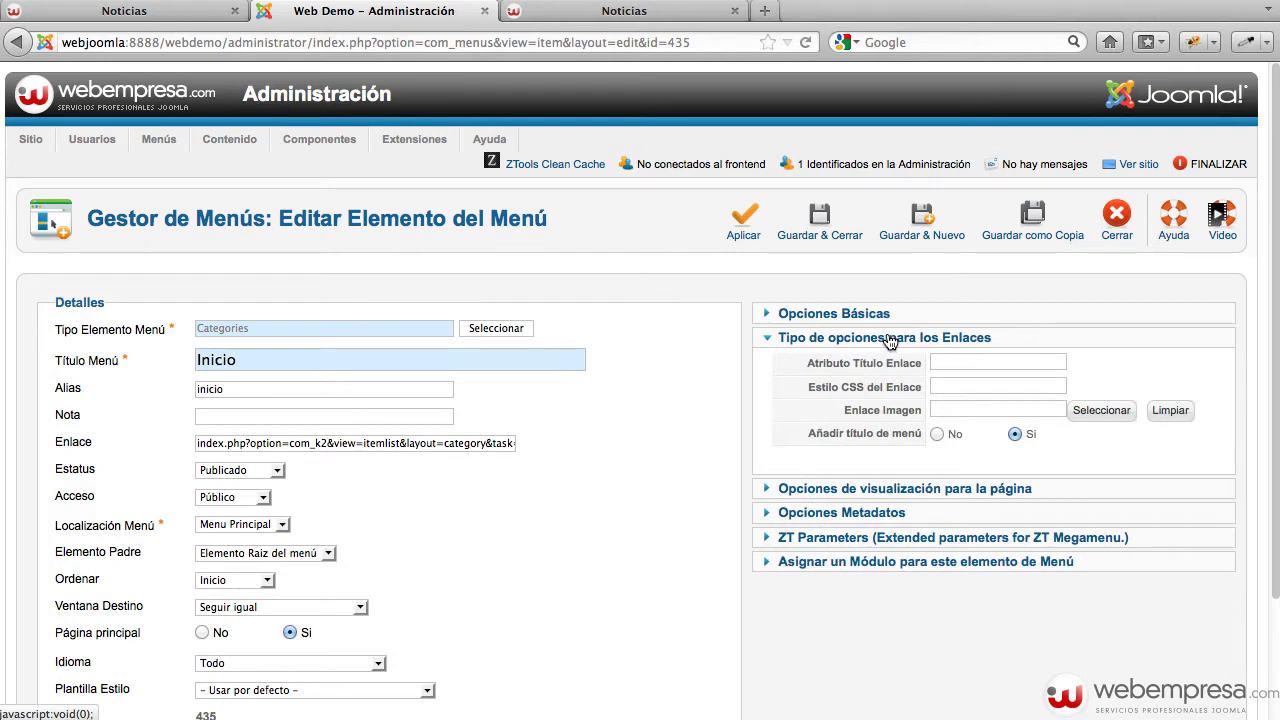
left_click(872, 314)
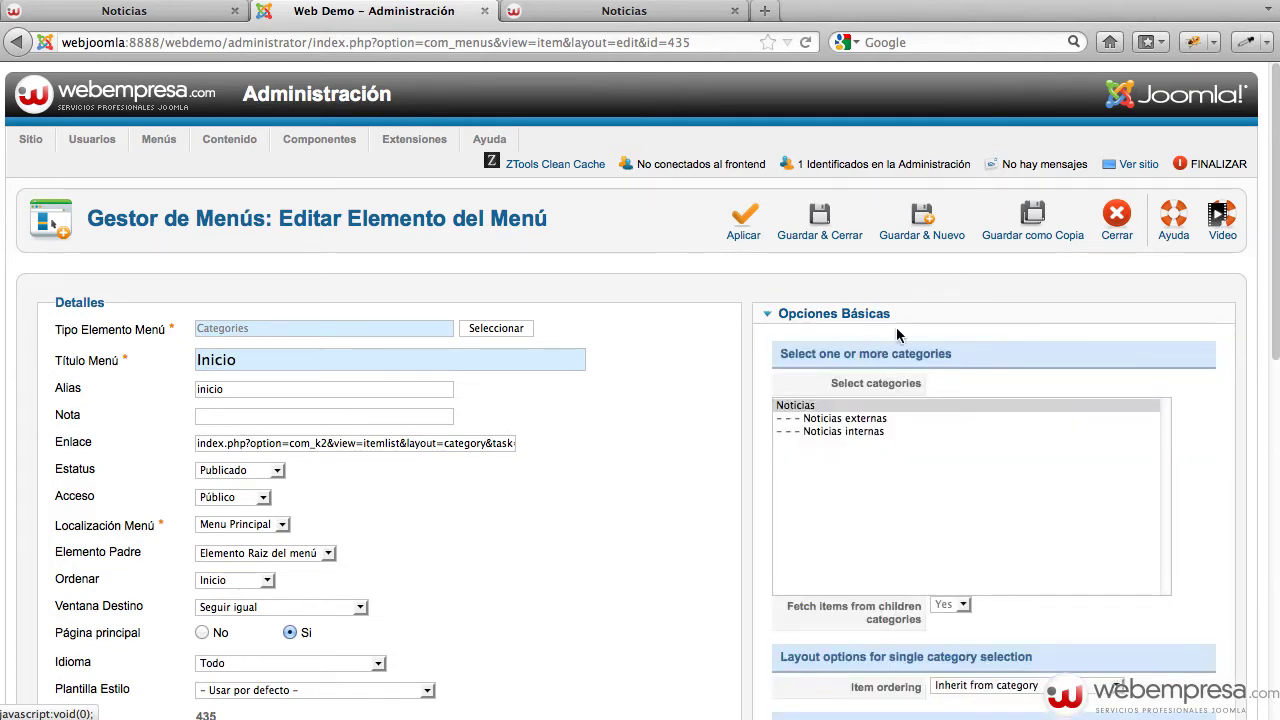
scroll(1024, 548, "down", 10)
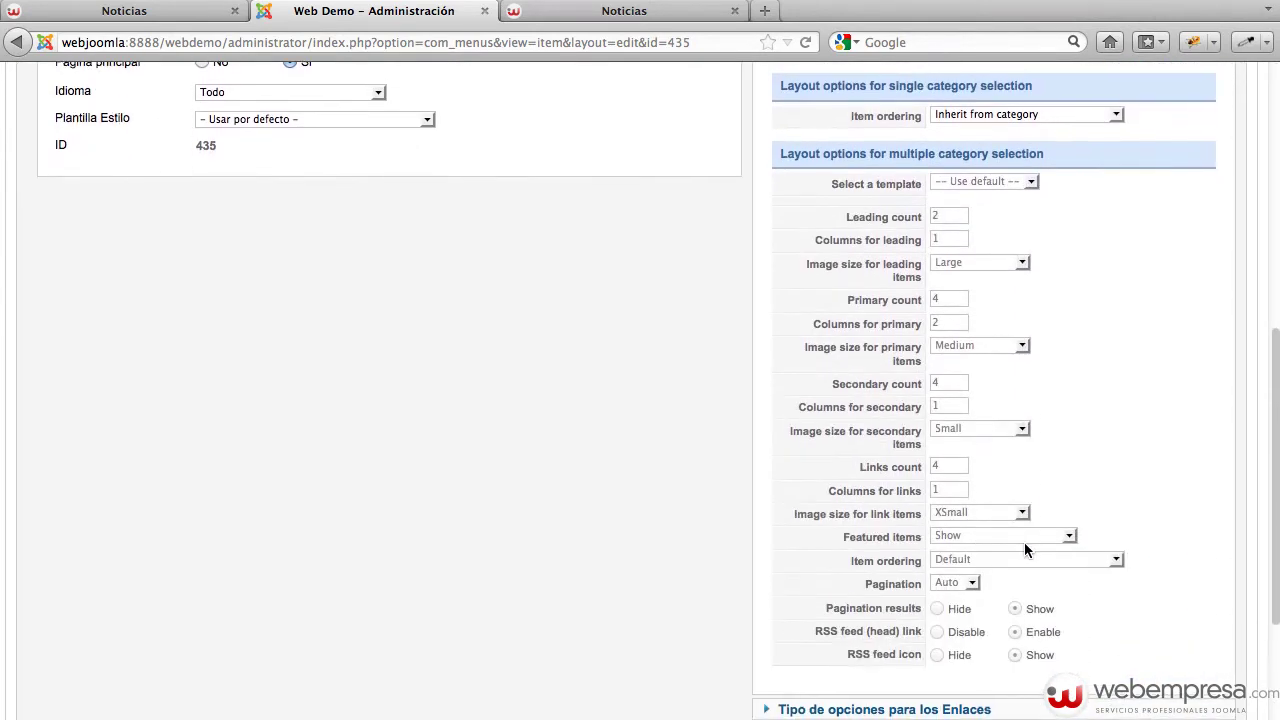
scroll(1024, 548, "down", 4)
scroll(1027, 557, "up", 15)
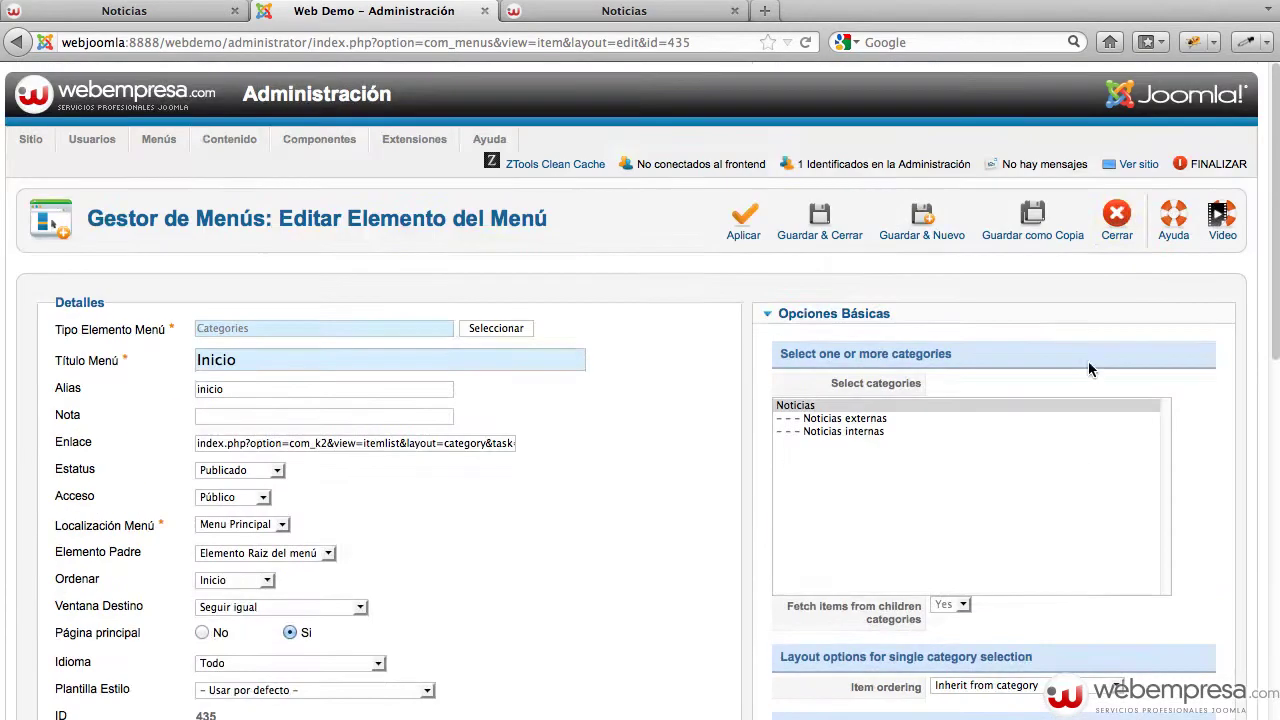
left_click(1124, 214)
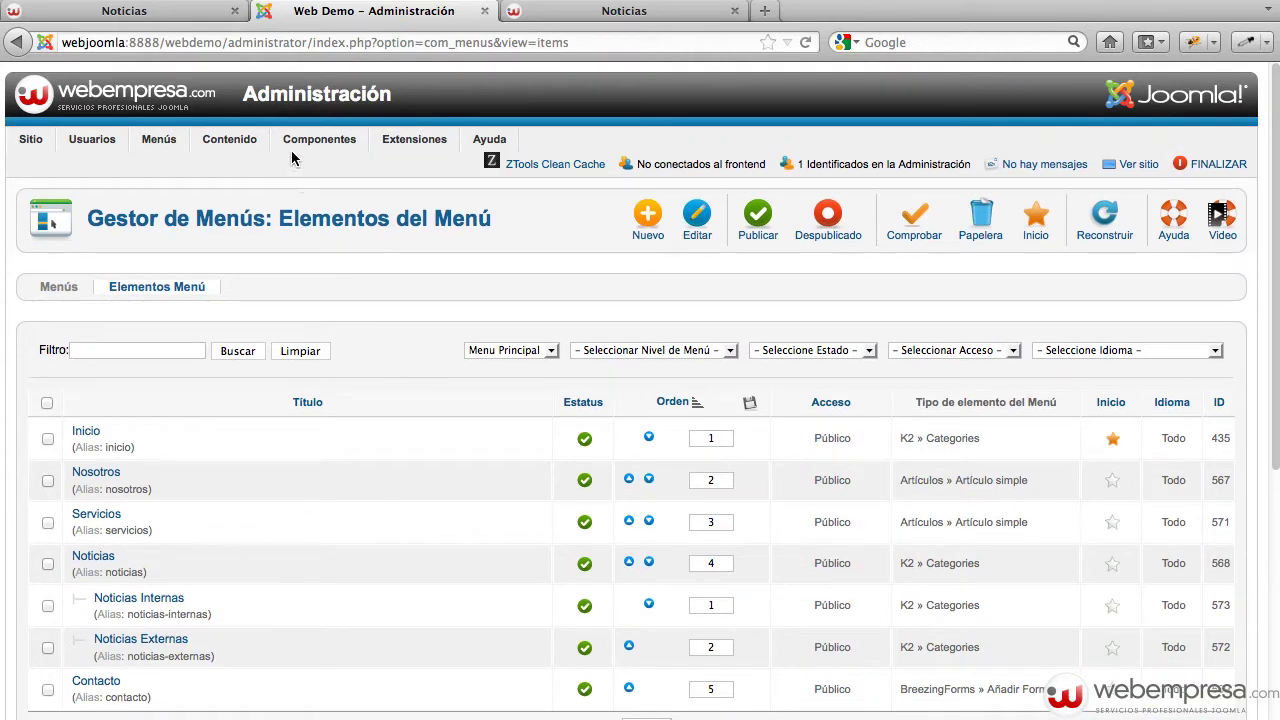
Open the K2 component's item list and view its global parameters, closing them without changes.
mouse_move(305, 142)
left_click(332, 407)
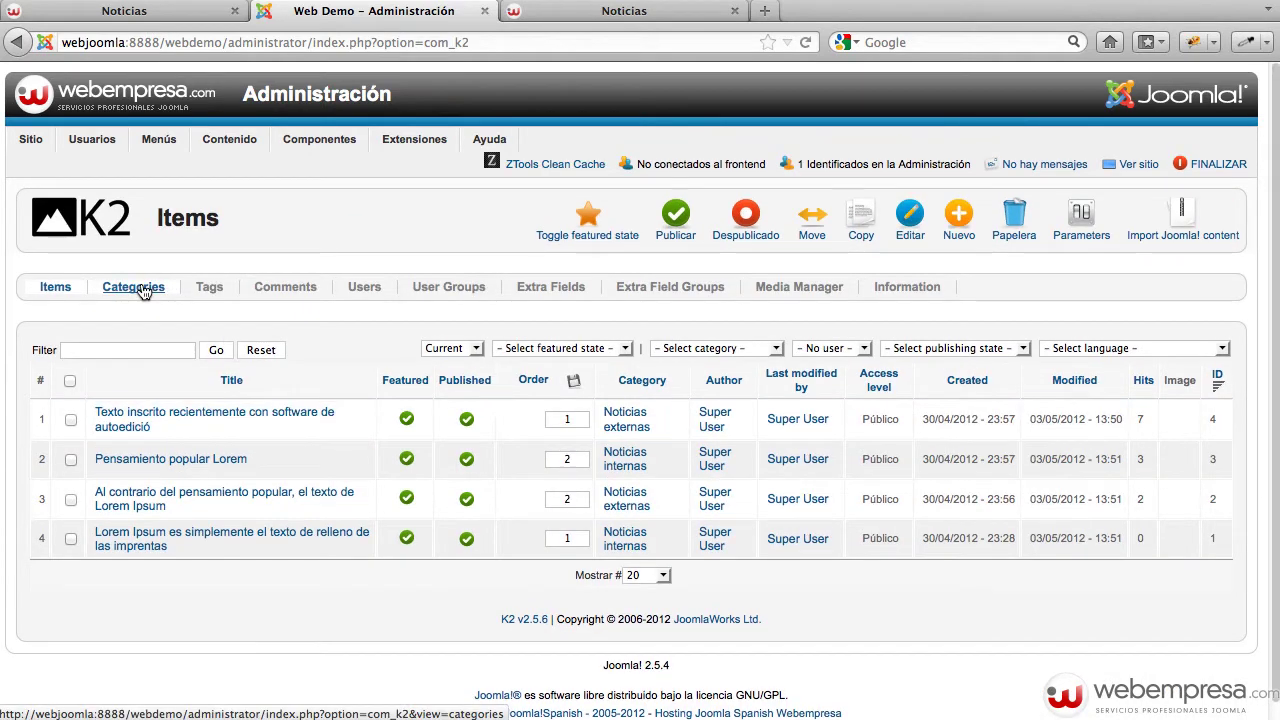
left_click(1085, 229)
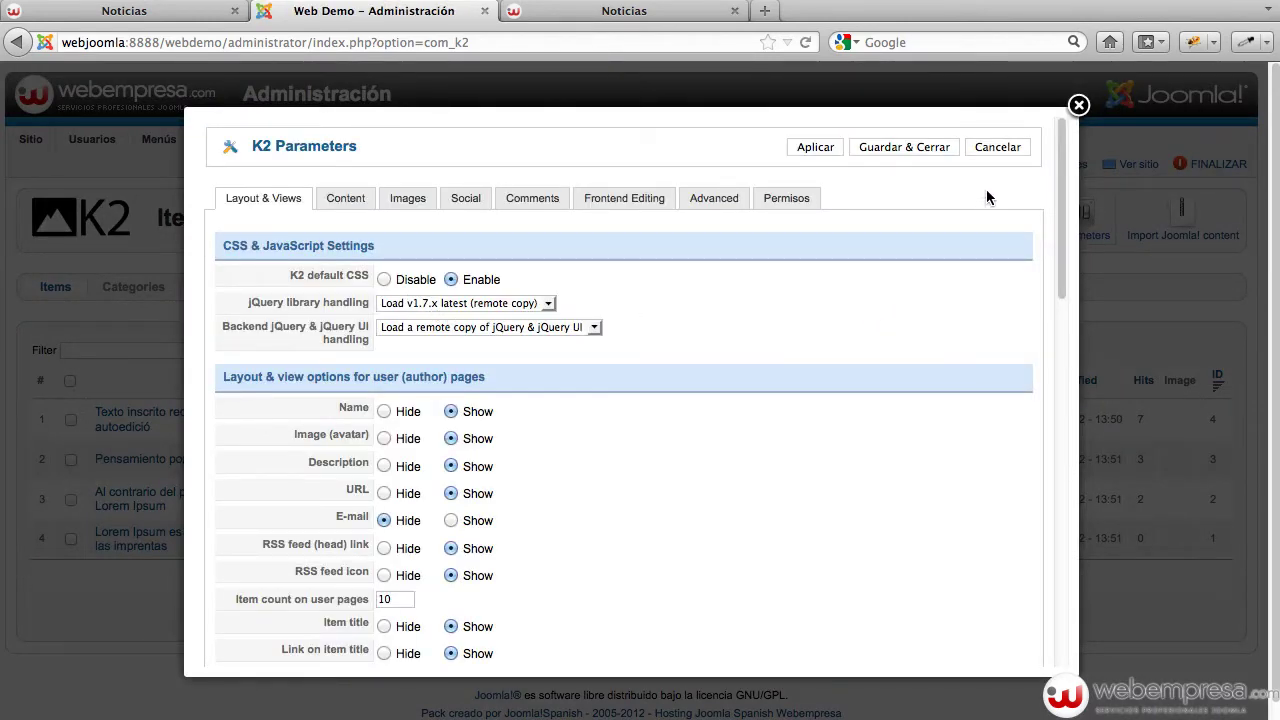
left_click(1078, 106)
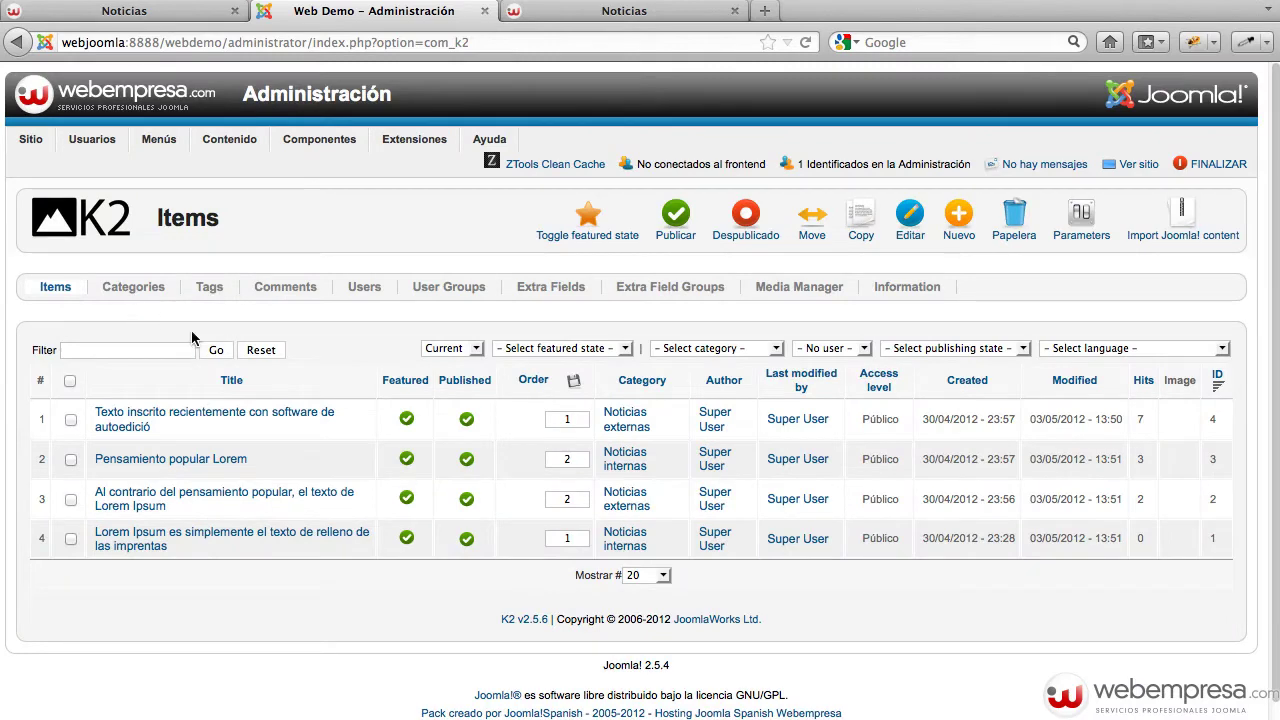
Open the K2 category Noticias for editing and set its item layout template to xenia.
left_click(139, 292)
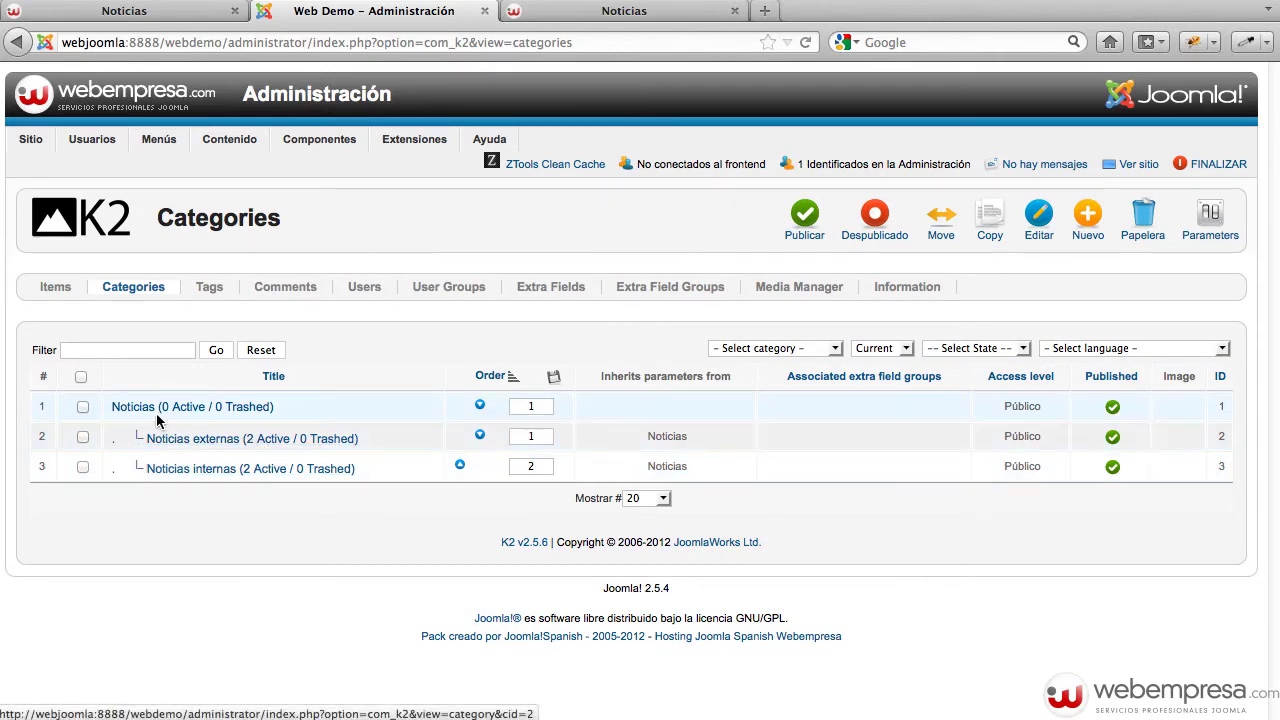
left_click(150, 416)
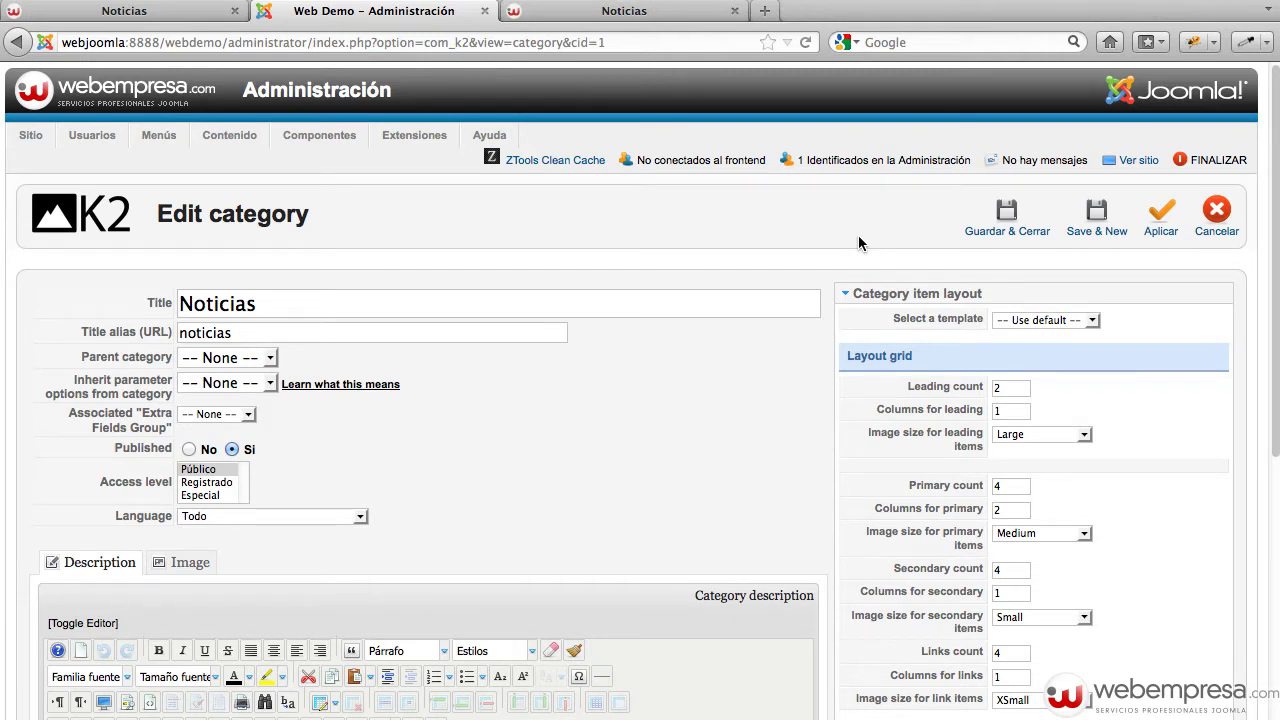
left_click(1050, 320)
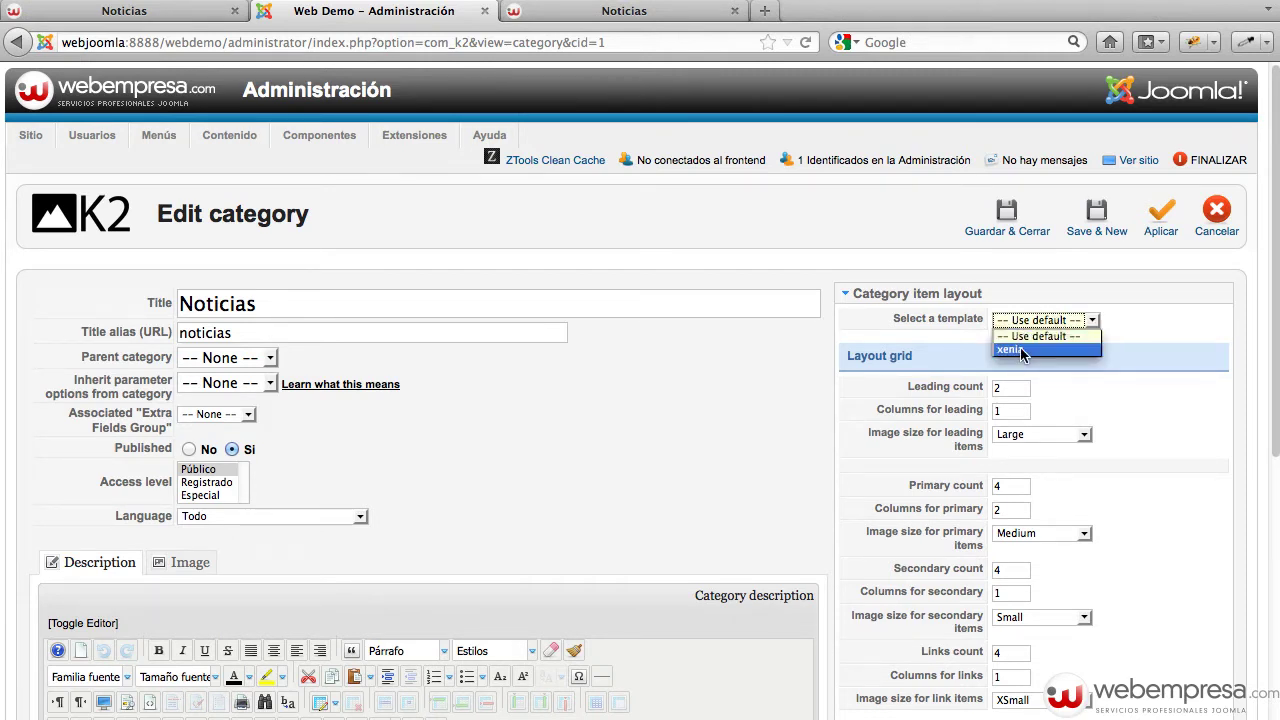
left_click(1018, 350)
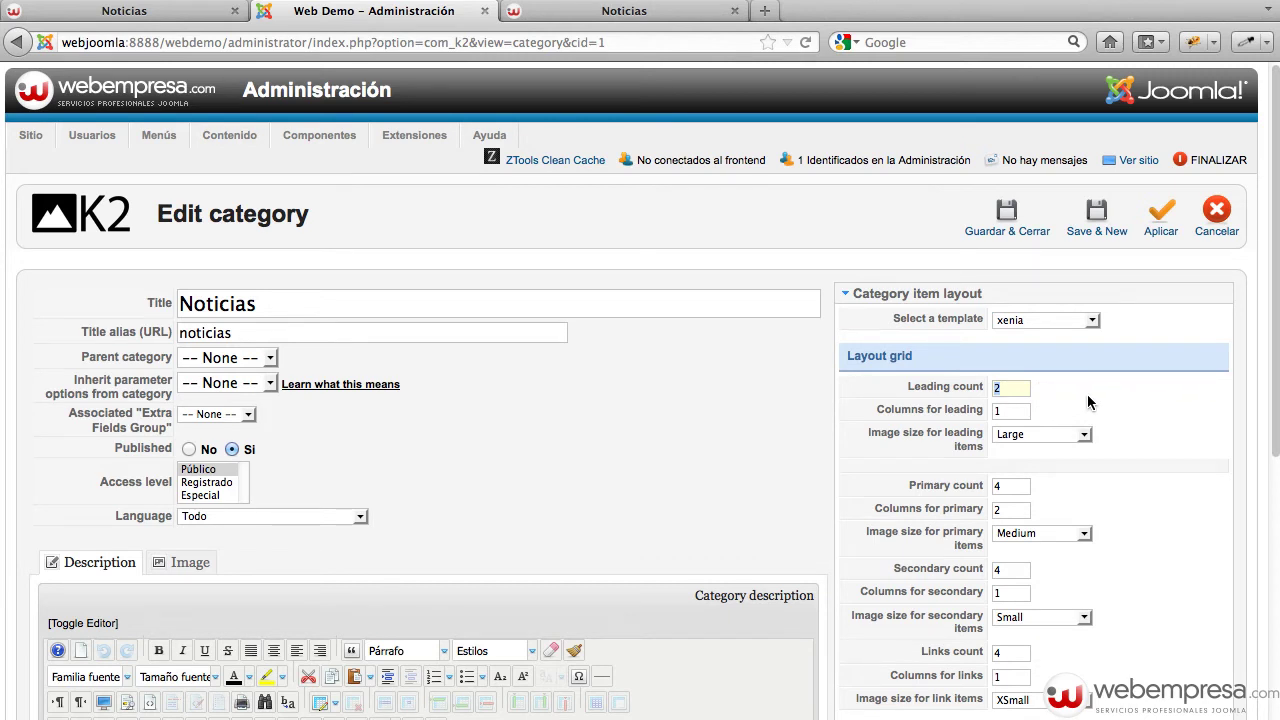
Set the Noticias category's leading count to 1 and its columns for primary items to 1.
type("1")
left_click(1144, 417)
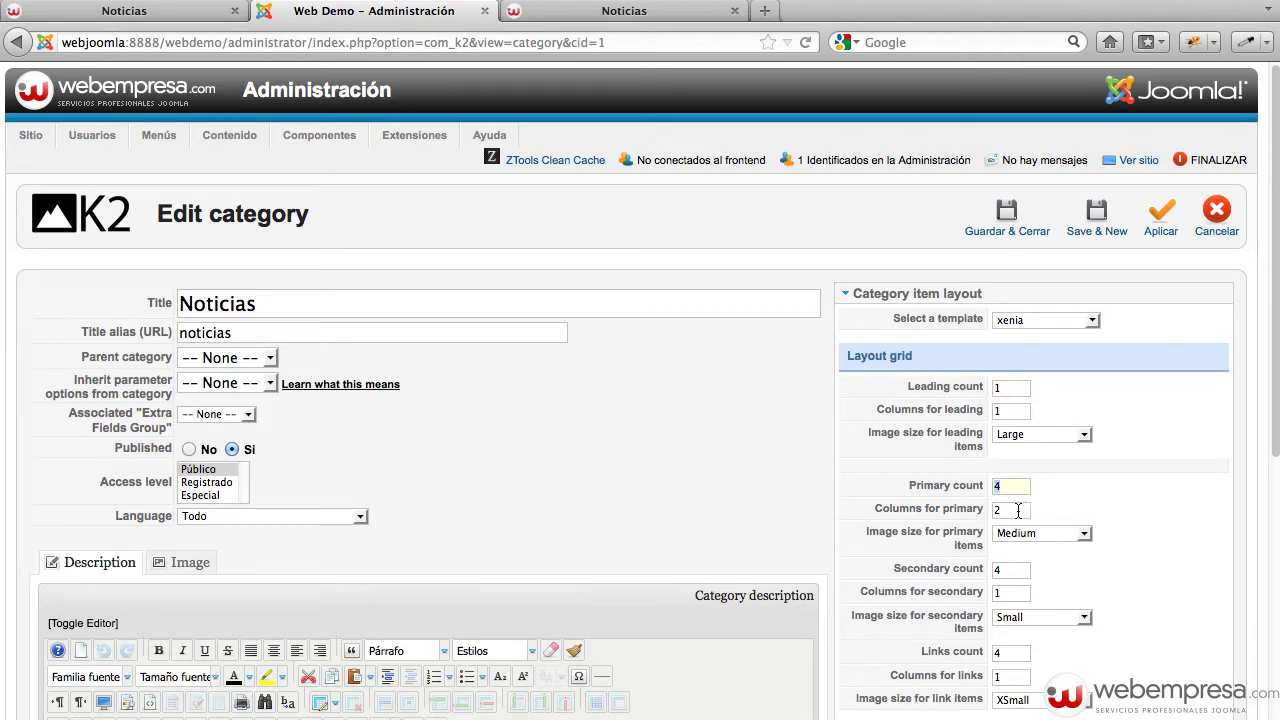
key("Tab")
type("1")
left_click(1094, 500)
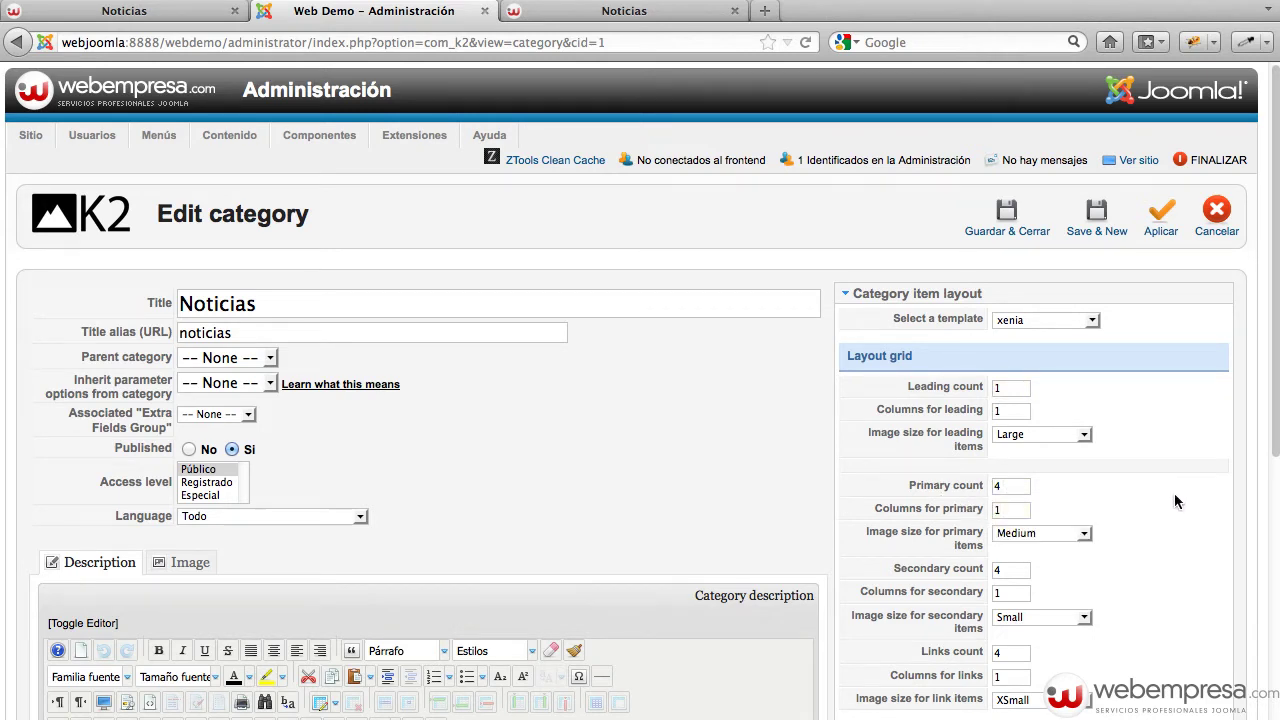
In the category view options, hide the title, item counter, description, image and RSS feed icon, and disable the RSS feed link.
scroll(1173, 493, "down", 1)
scroll(1190, 492, "down", 4)
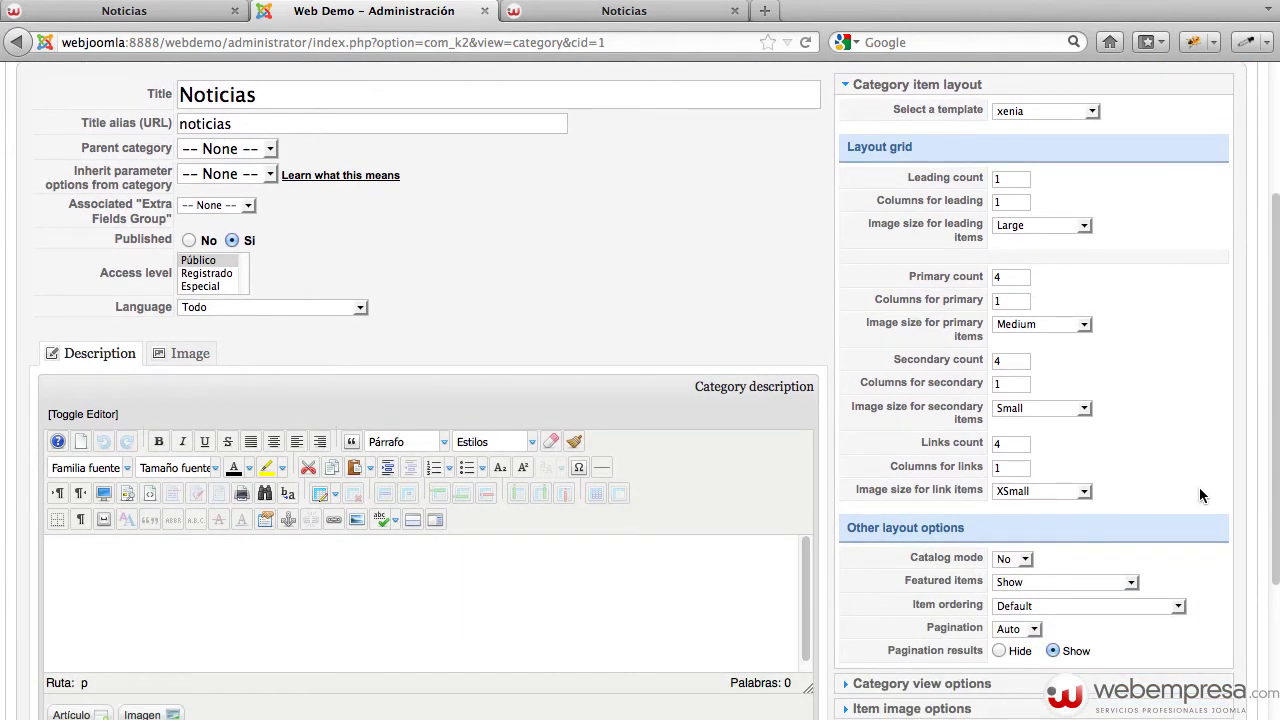
scroll(1199, 487, "down", 1)
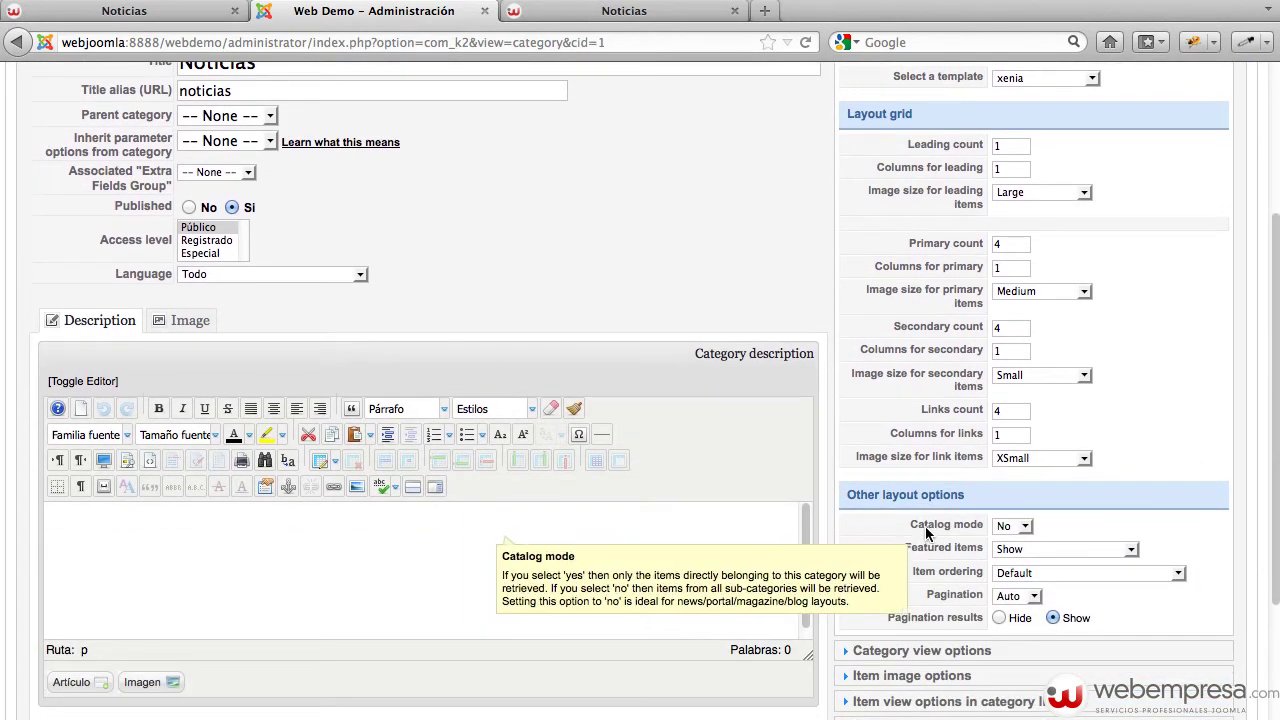
scroll(1092, 517, "down", 1)
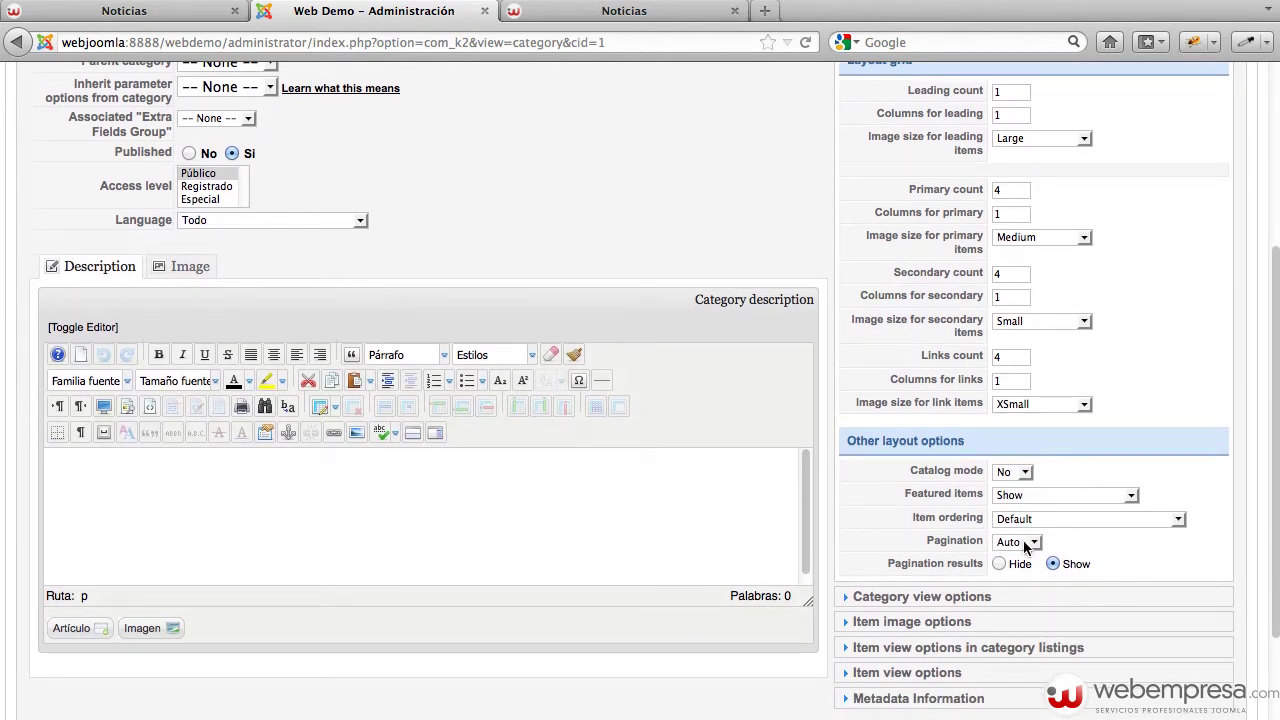
scroll(1117, 543, "down", 1)
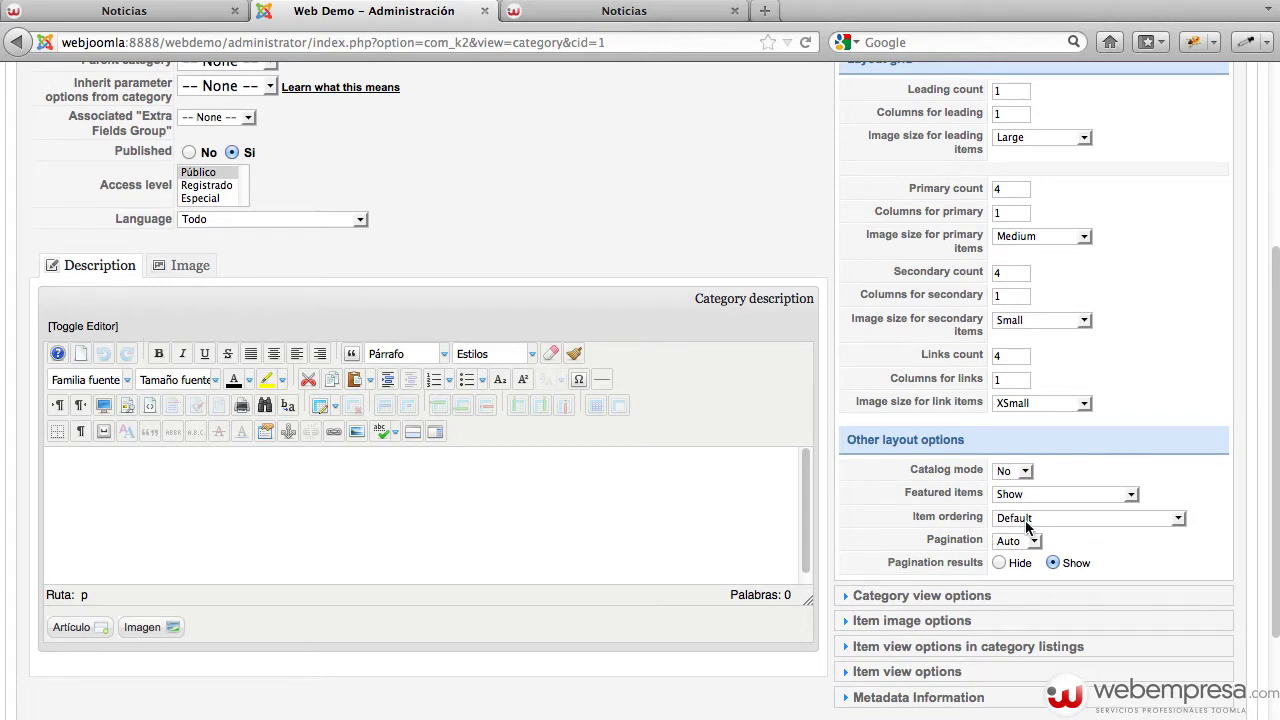
scroll(1129, 552, "down", 2)
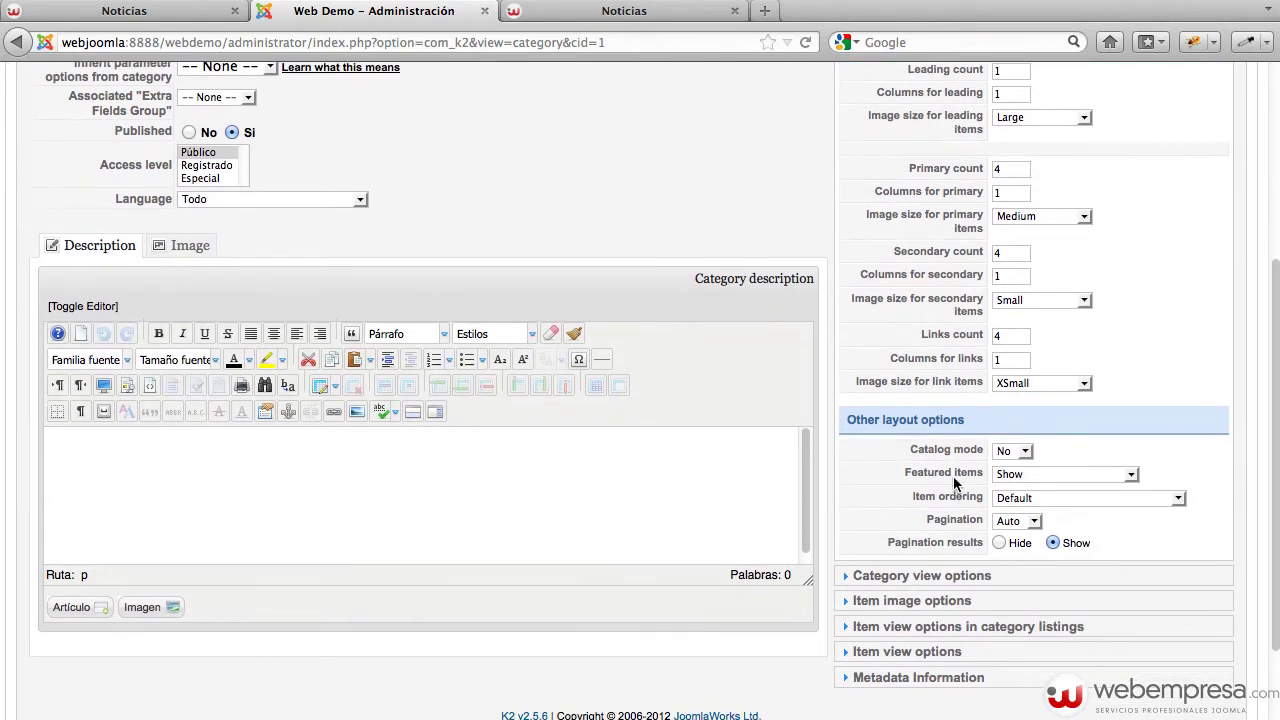
left_click(1010, 580)
scroll(1065, 435, "up", 5)
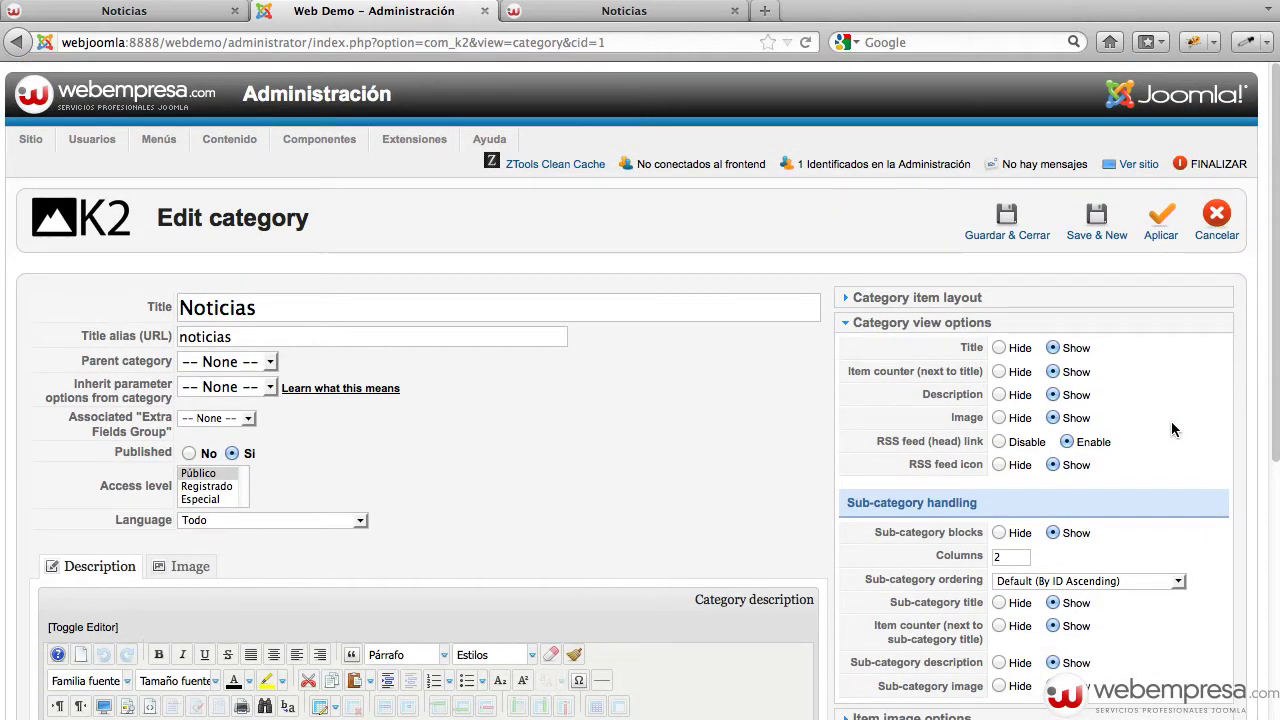
left_click(998, 347)
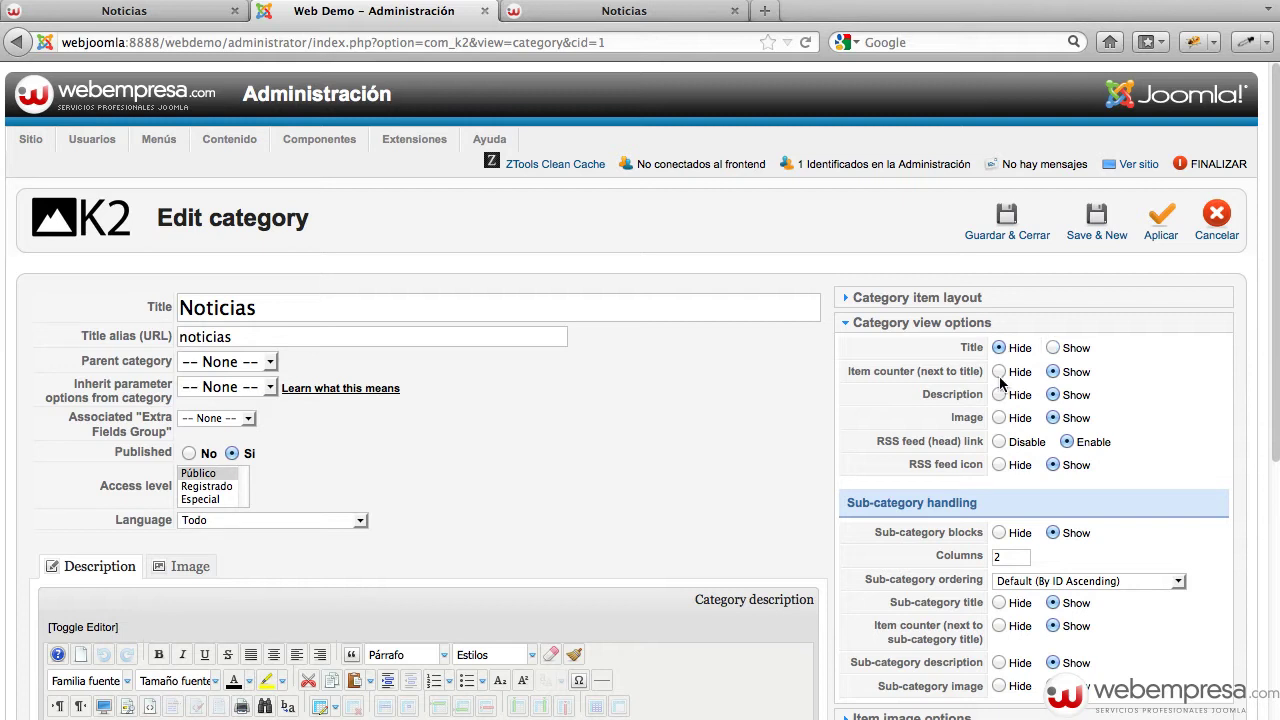
left_click(998, 372)
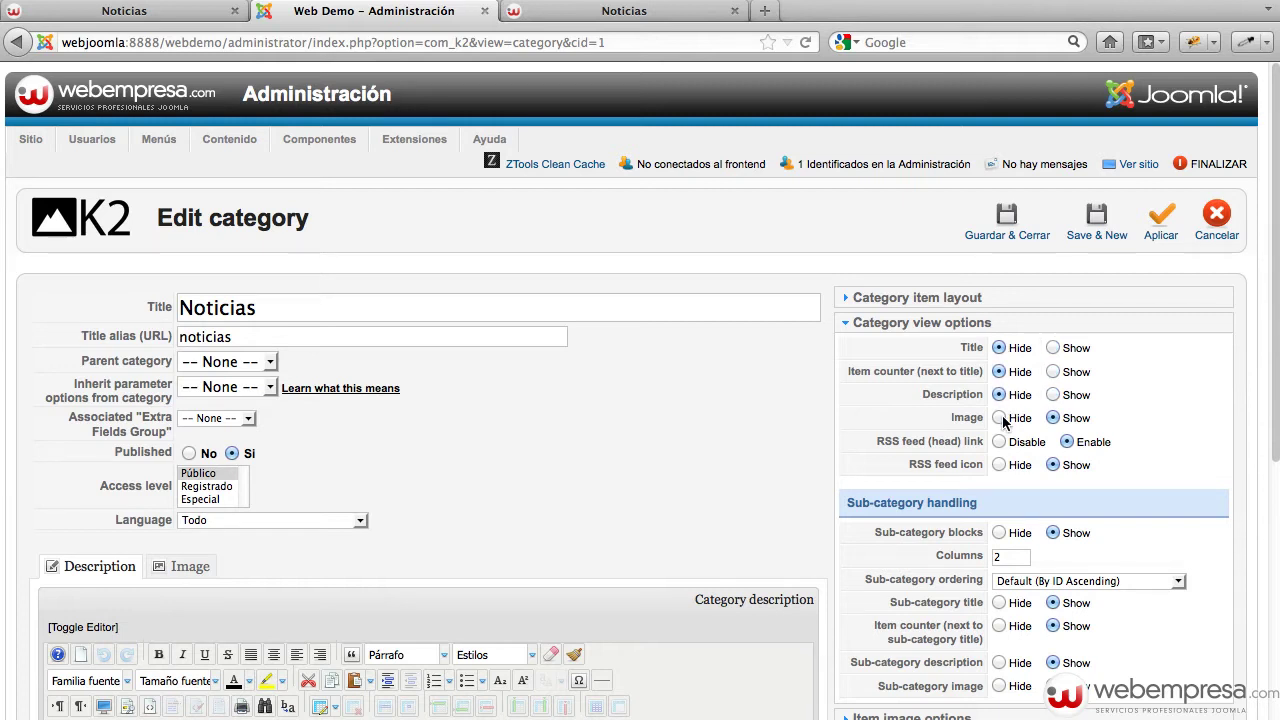
left_click(999, 419)
left_click(999, 442)
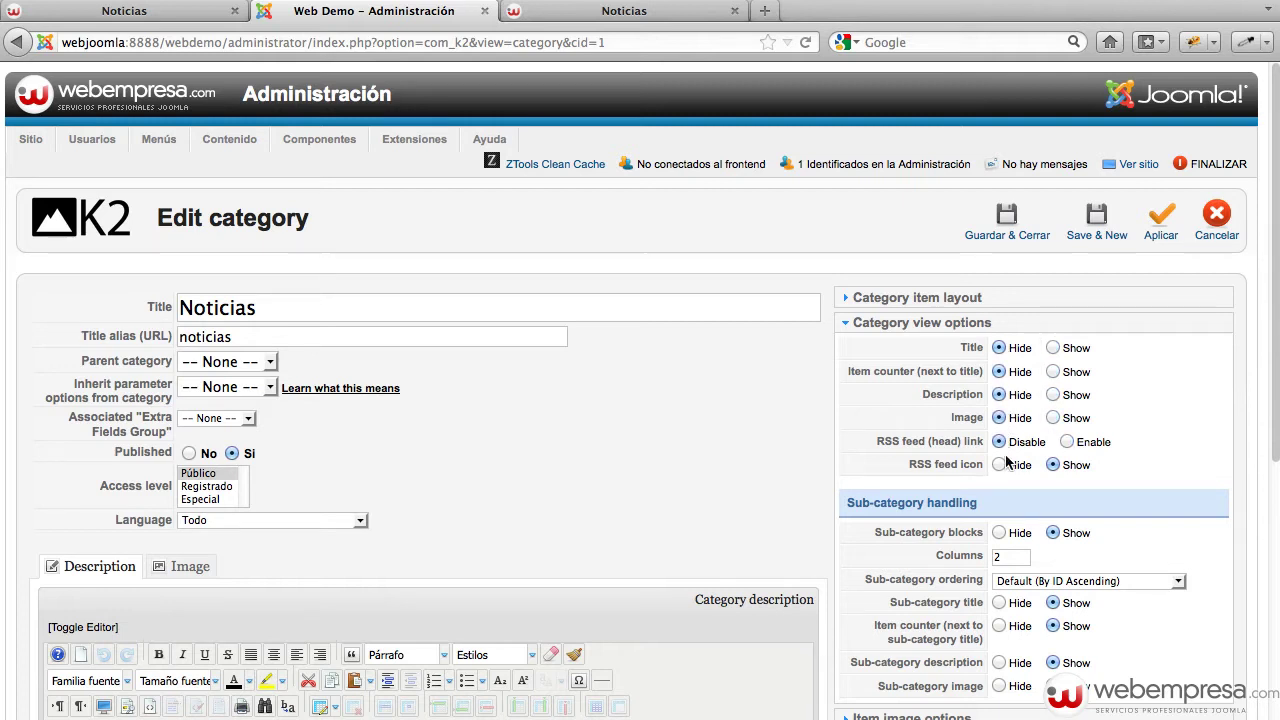
left_click(999, 465)
Hide the sub-category blocks, title, item counter, description and image for Noticias, and apply the category changes.
left_click(999, 533)
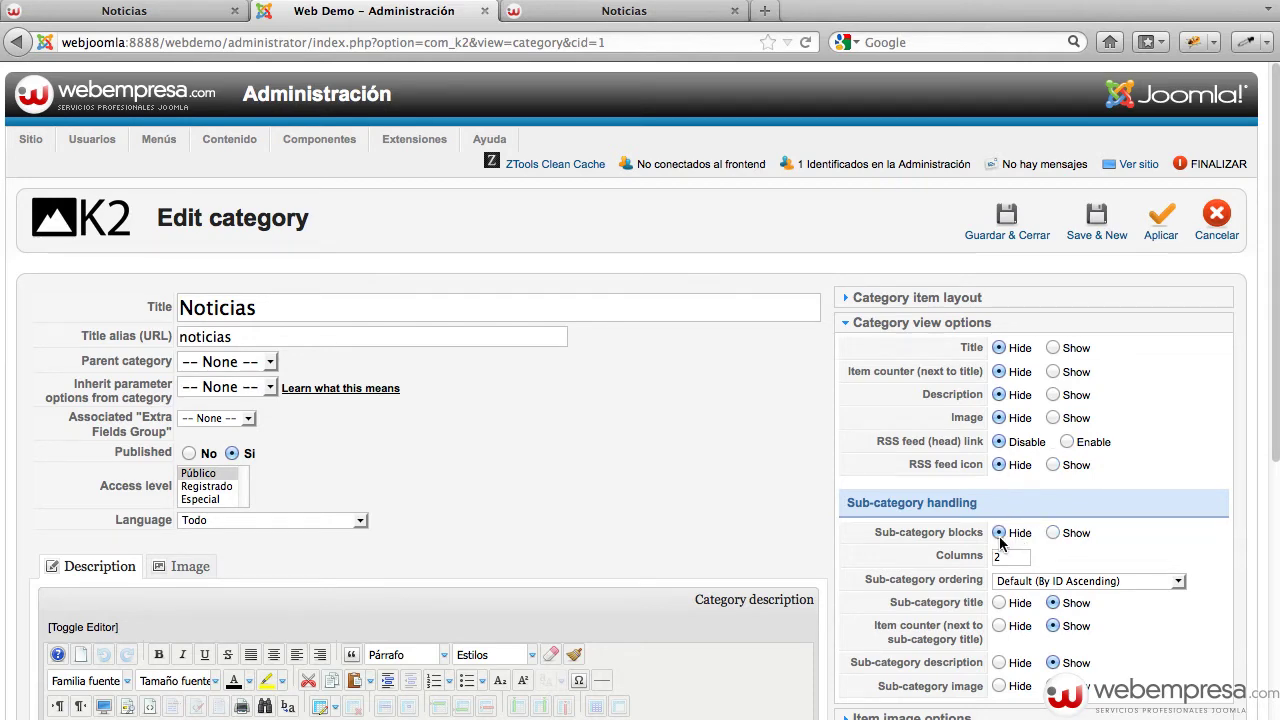
left_click(999, 602)
left_click(999, 626)
scroll(1010, 628, "down", 5)
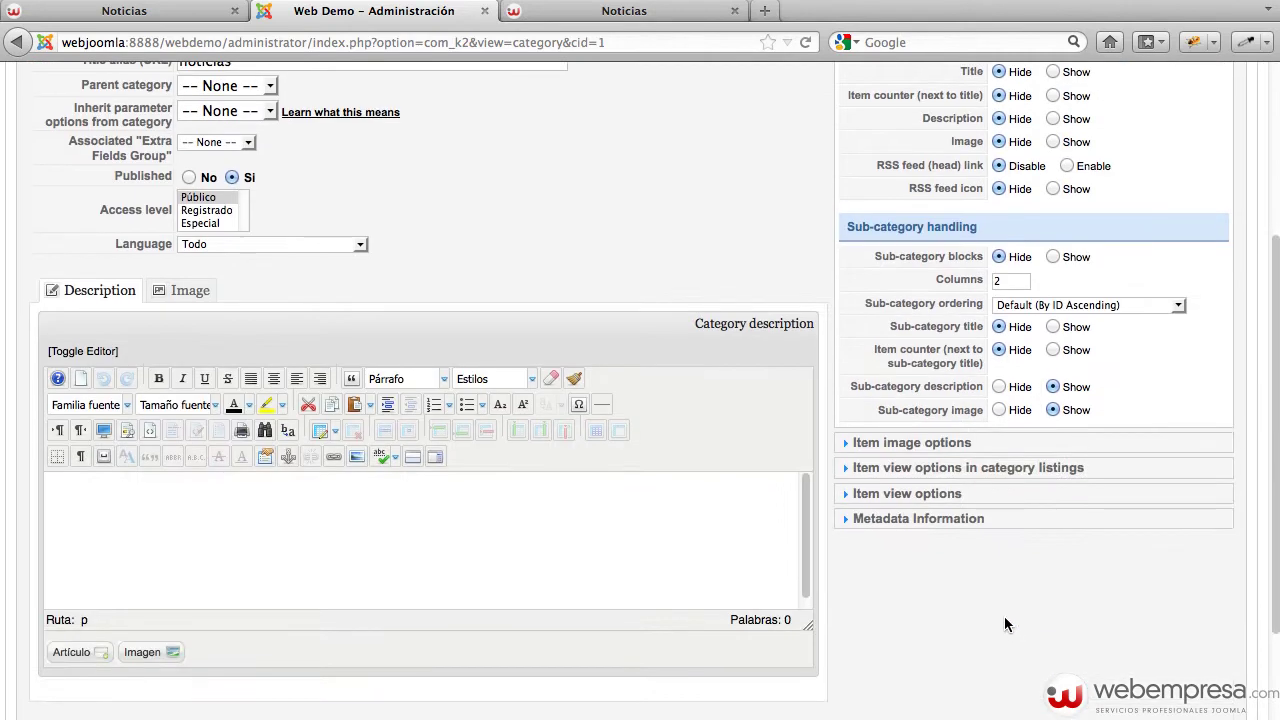
left_click(1003, 387)
left_click(1001, 410)
scroll(1113, 387, "up", 1)
scroll(1113, 387, "up", 5)
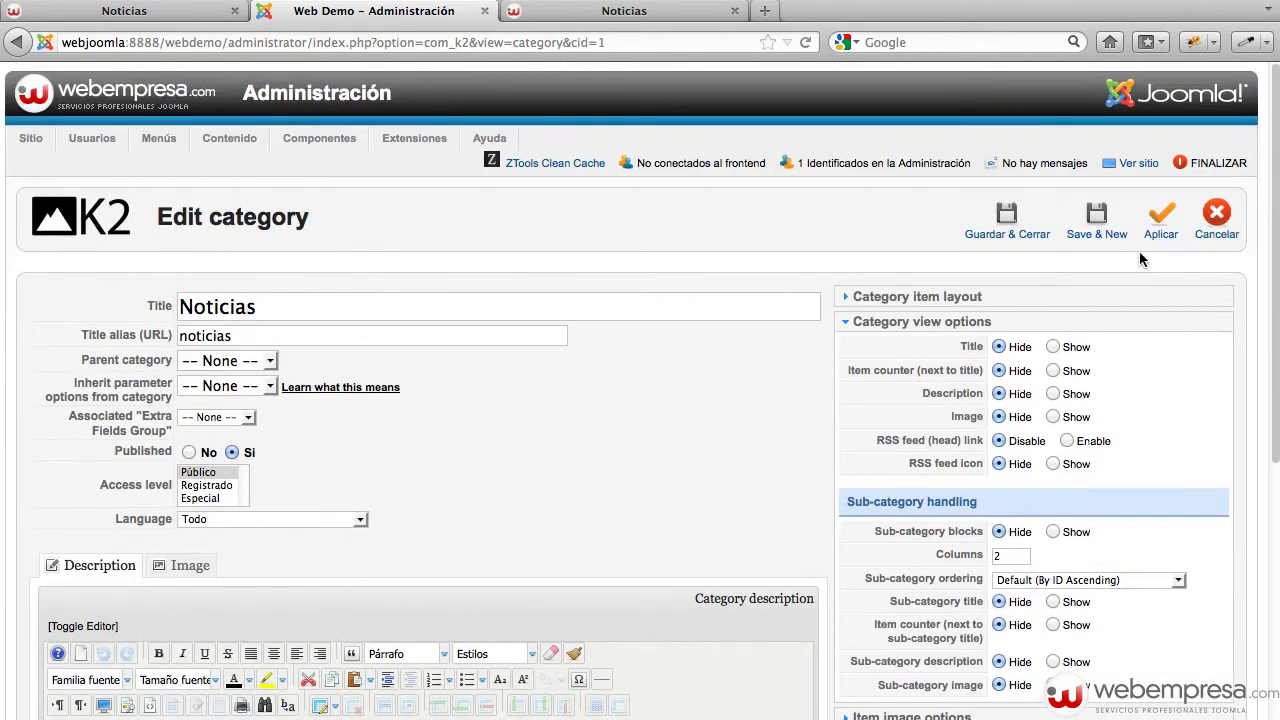
left_click(1170, 243)
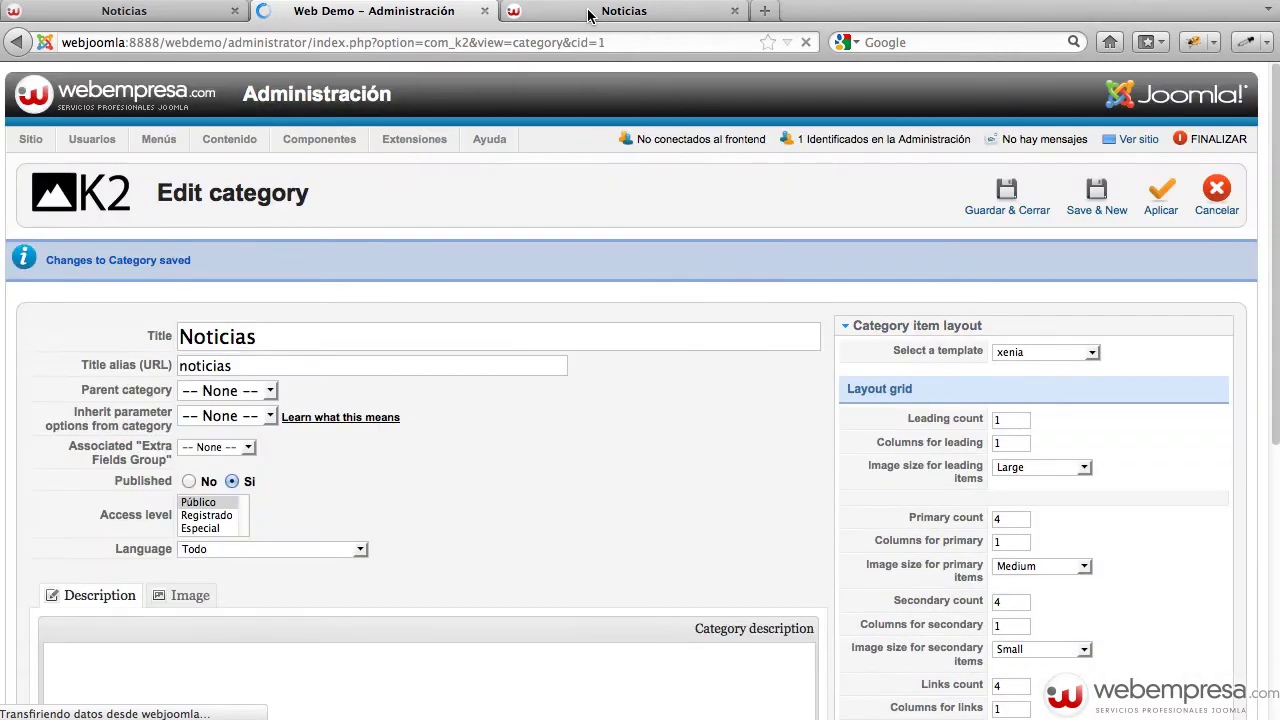
Reload the public home page and review how the Noticias items are displayed.
left_click(590, 12)
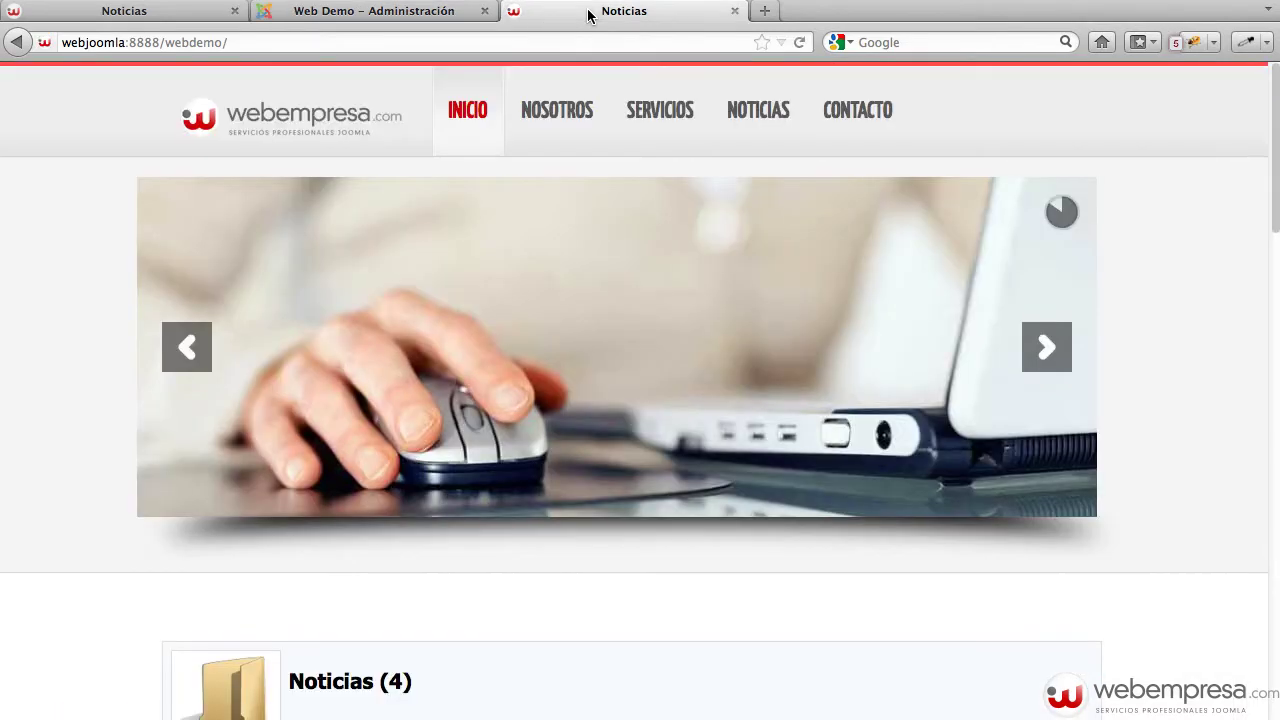
key("super+r")
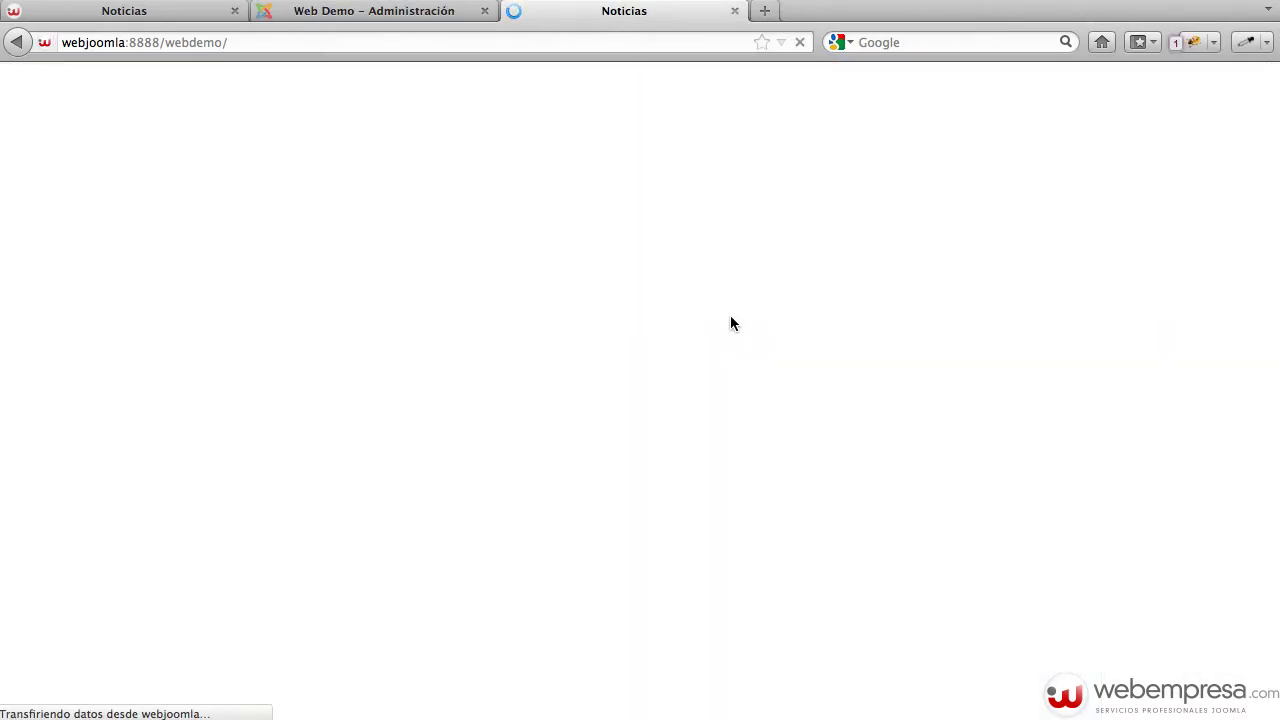
scroll(878, 317, "down", 3)
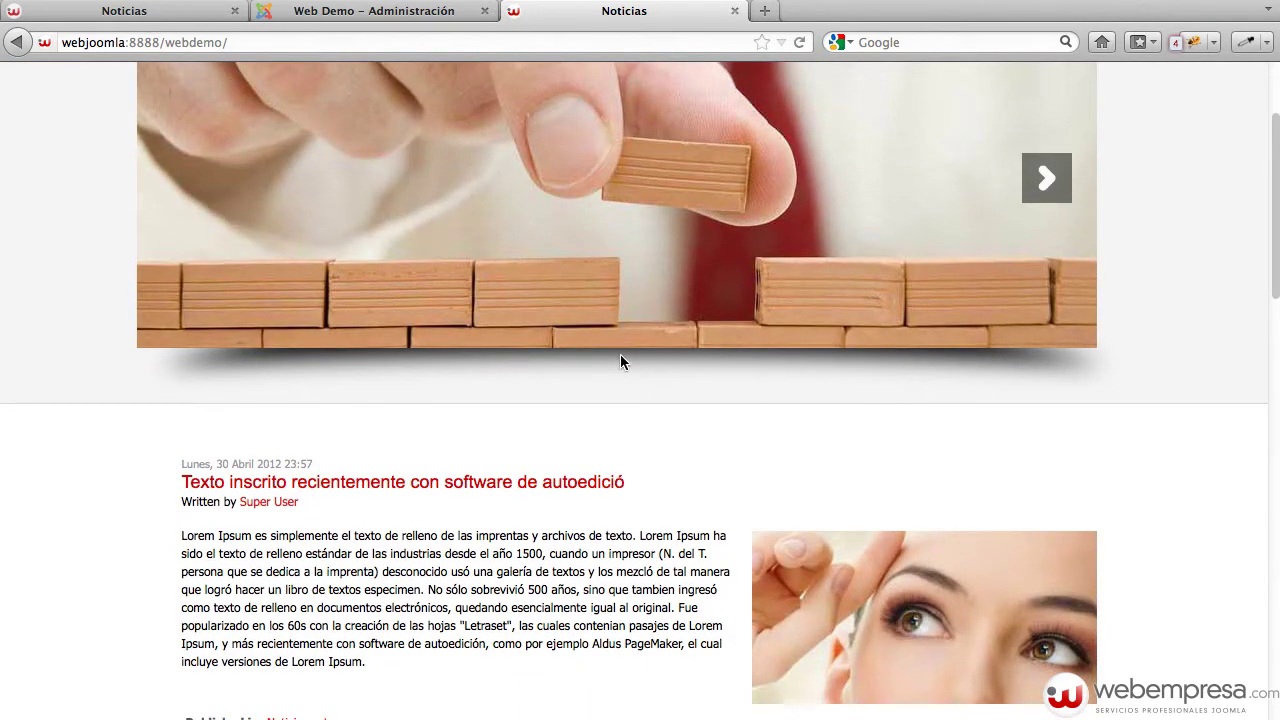
scroll(630, 412, "down", 10)
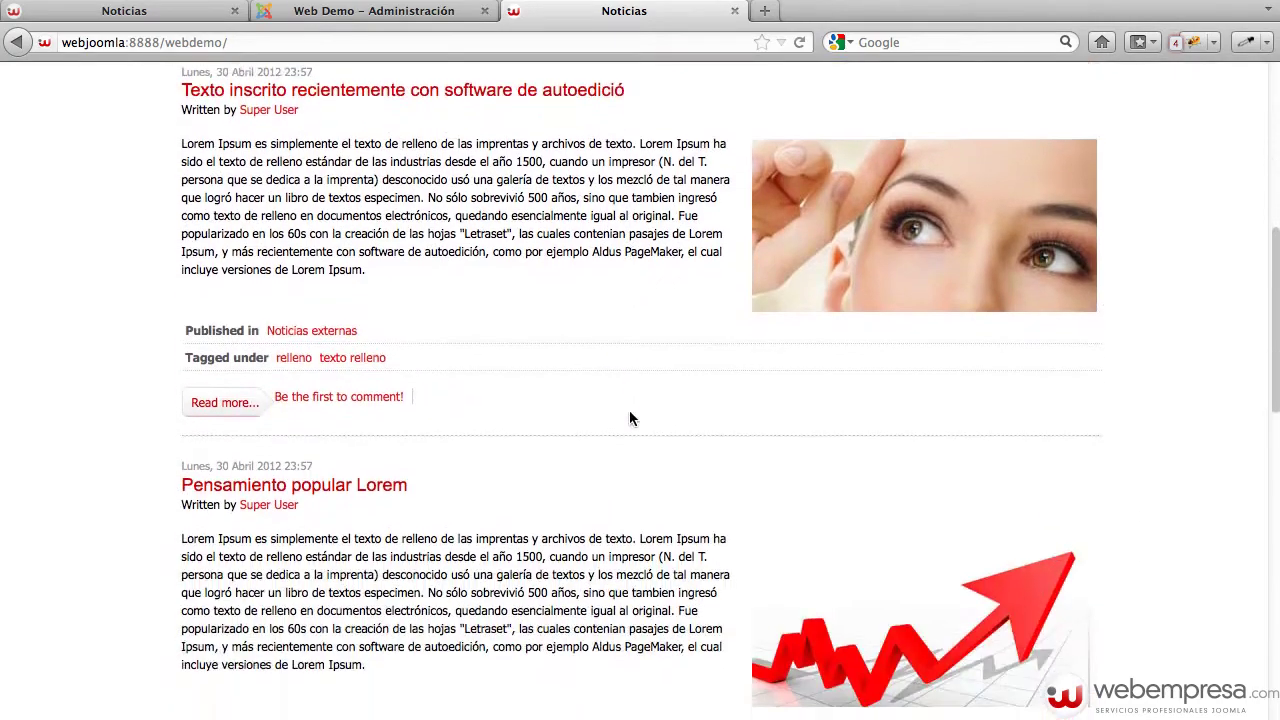
Review the news items on the public home page, the Noticias page and the Noticias Internas subpage.
scroll(630, 412, "down", 10)
scroll(630, 412, "up", 9)
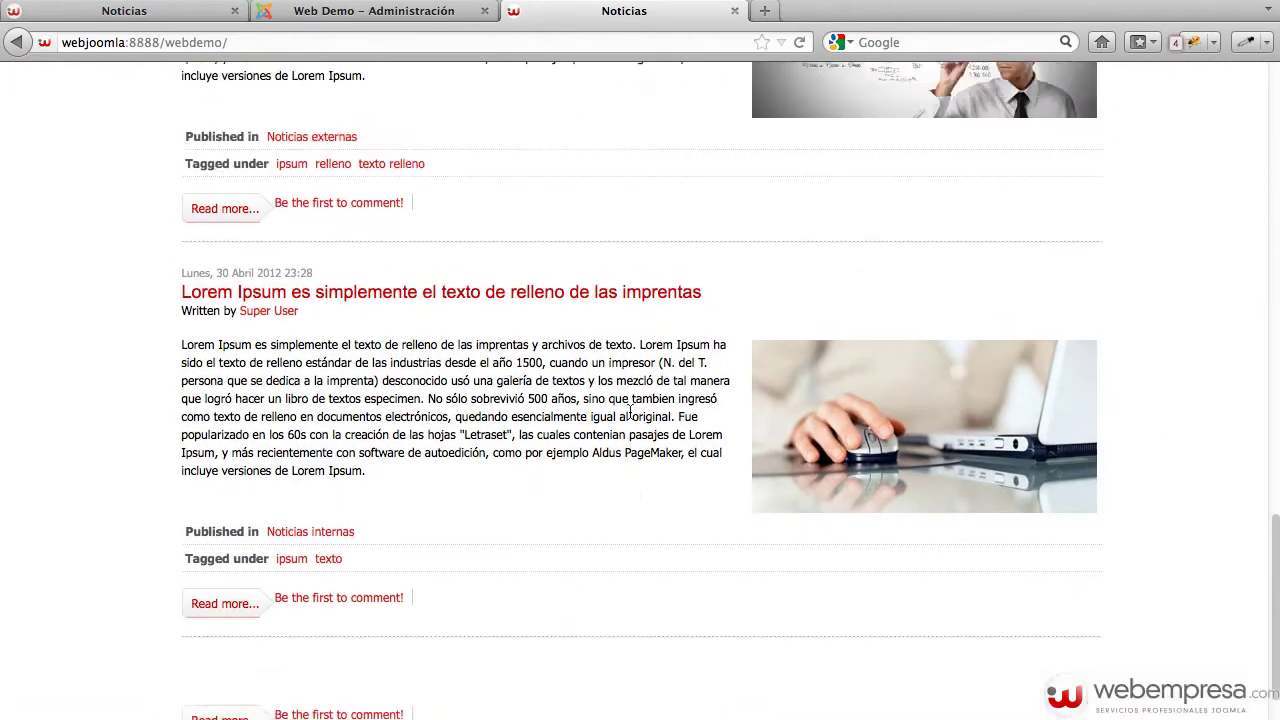
scroll(630, 412, "up", 12)
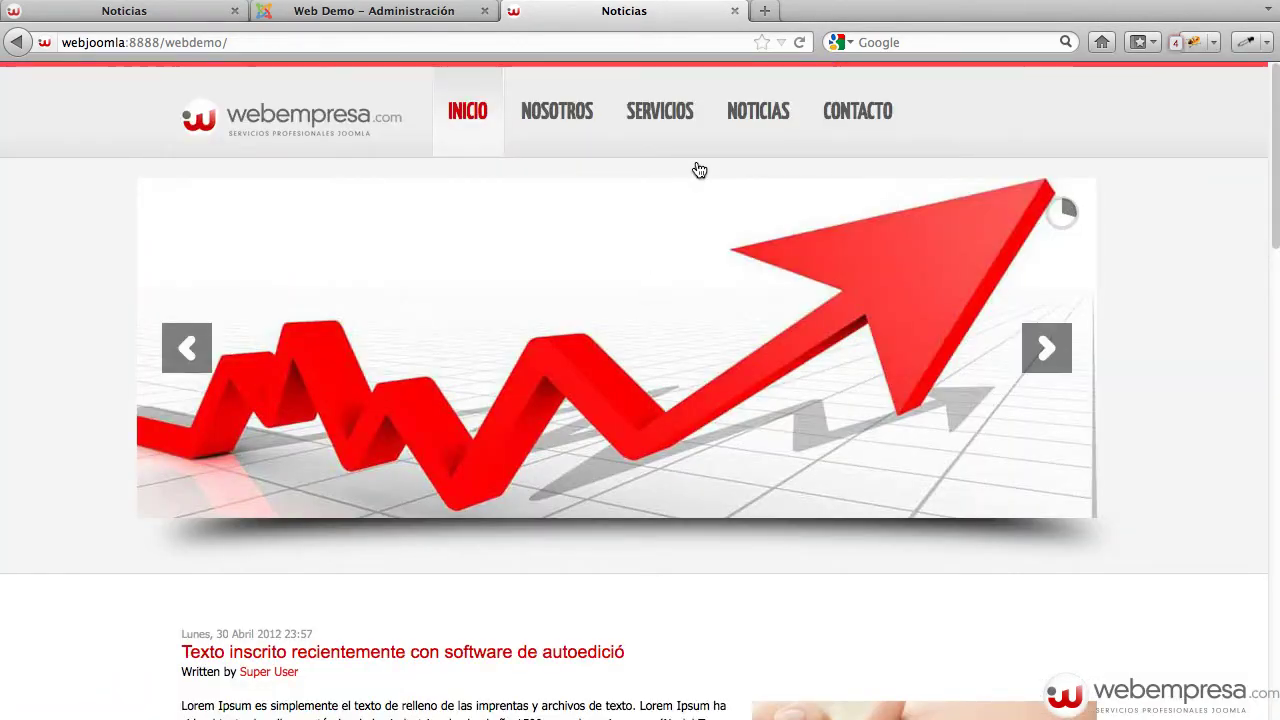
left_click(751, 130)
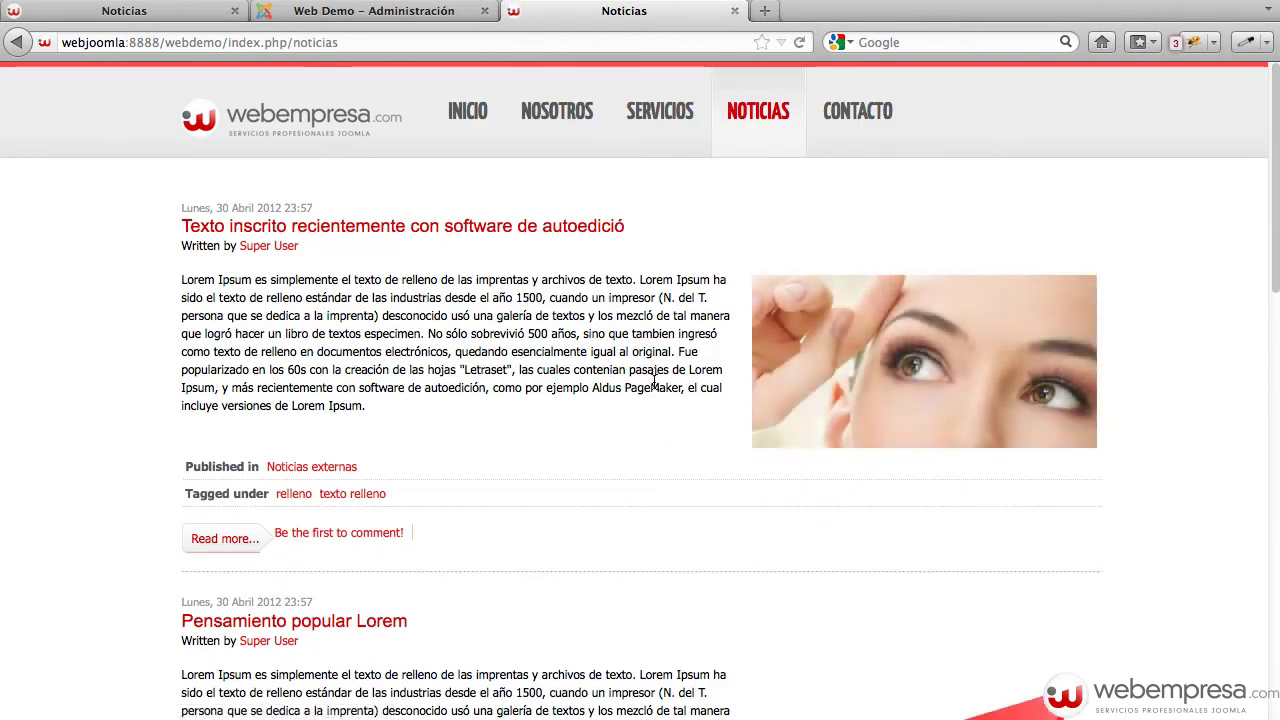
mouse_move(758, 112)
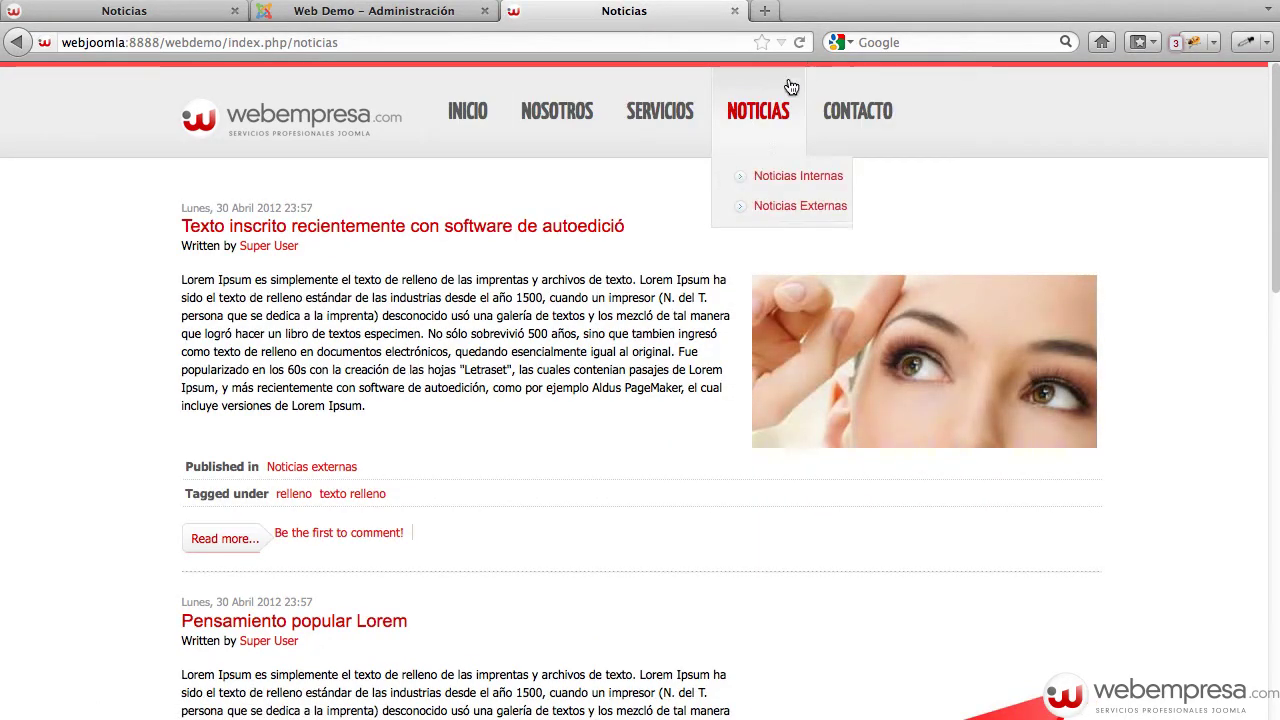
left_click(769, 186)
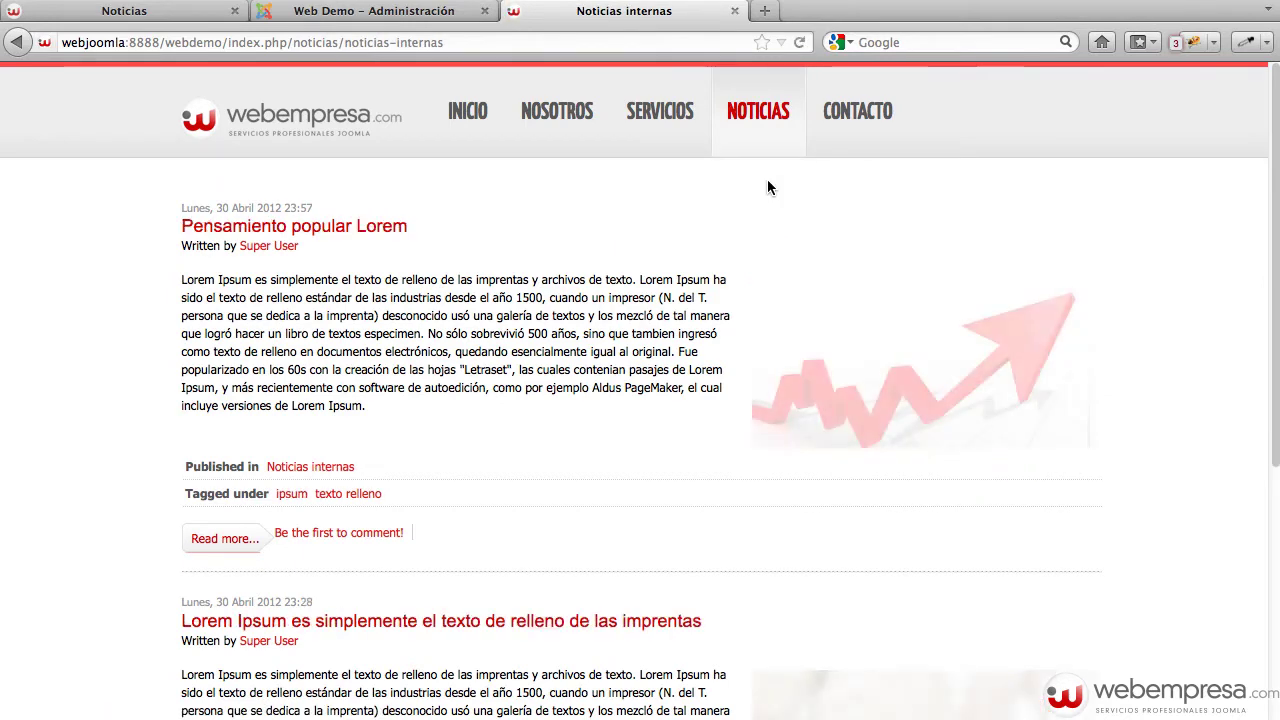
scroll(665, 295, "down", 5)
scroll(600, 233, "up", 5)
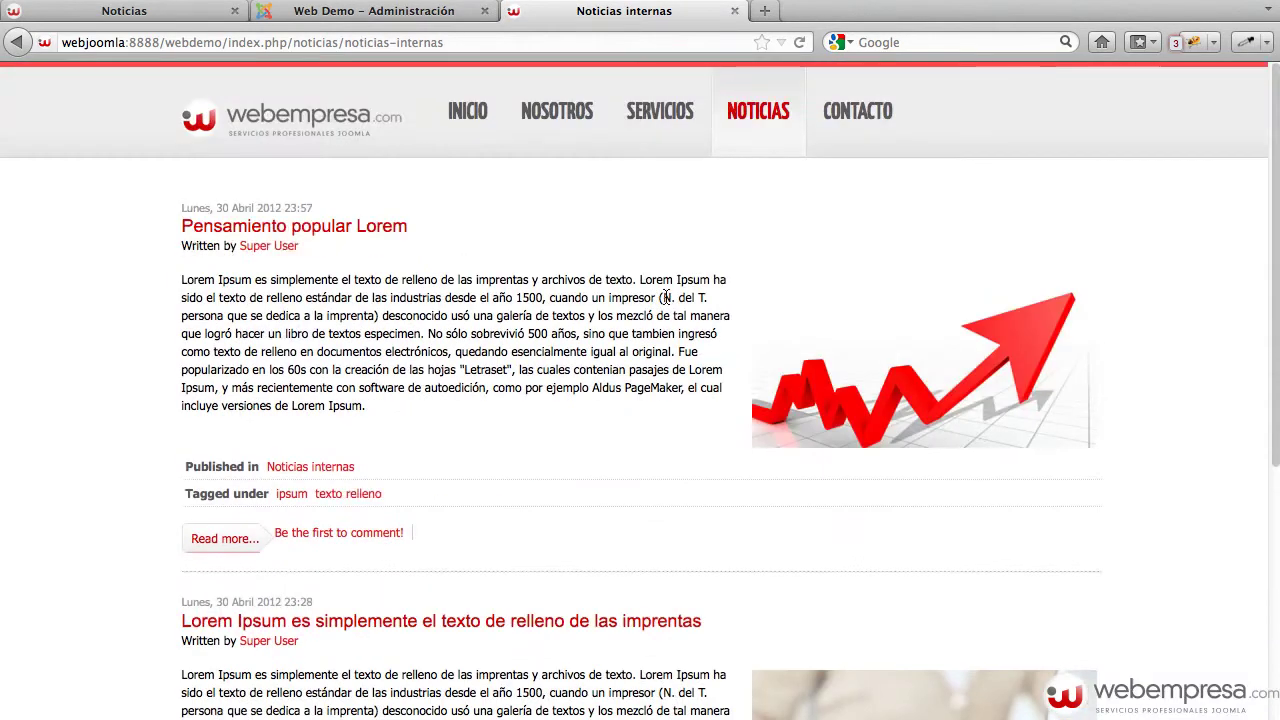
Return the public site to its home page and close the Noticias category editor in the administration.
left_click(473, 118)
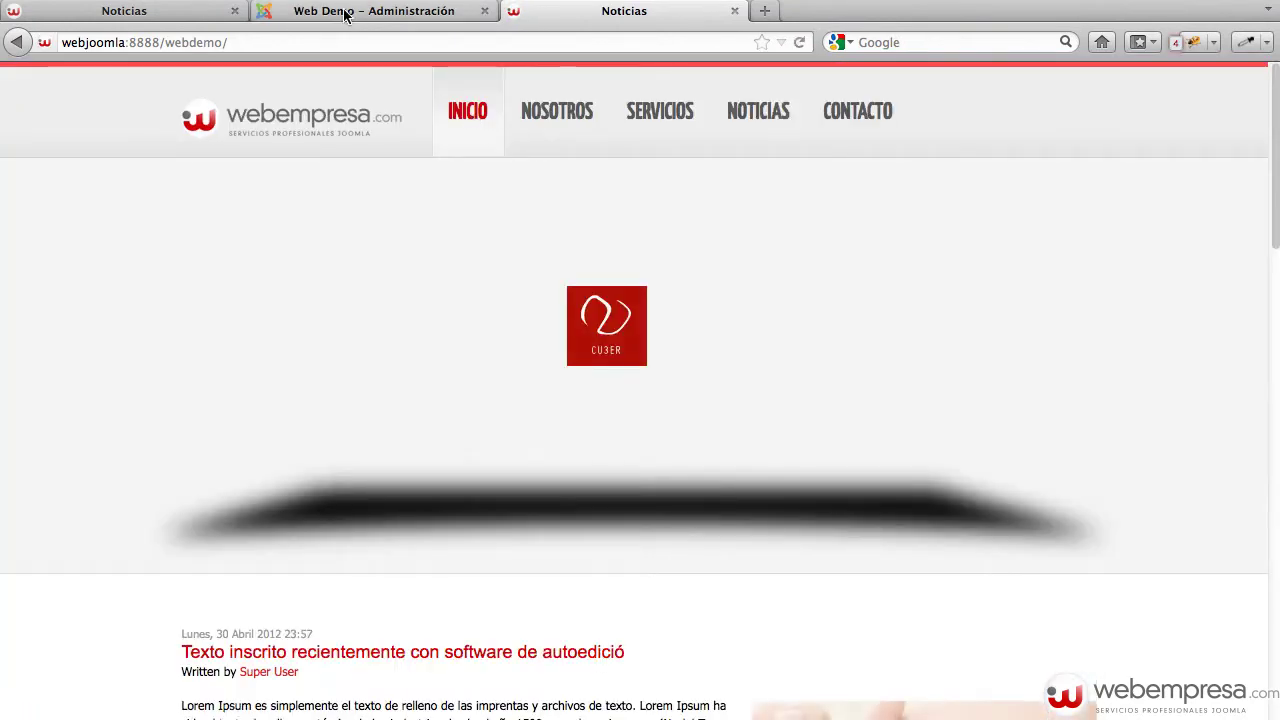
left_click(343, 11)
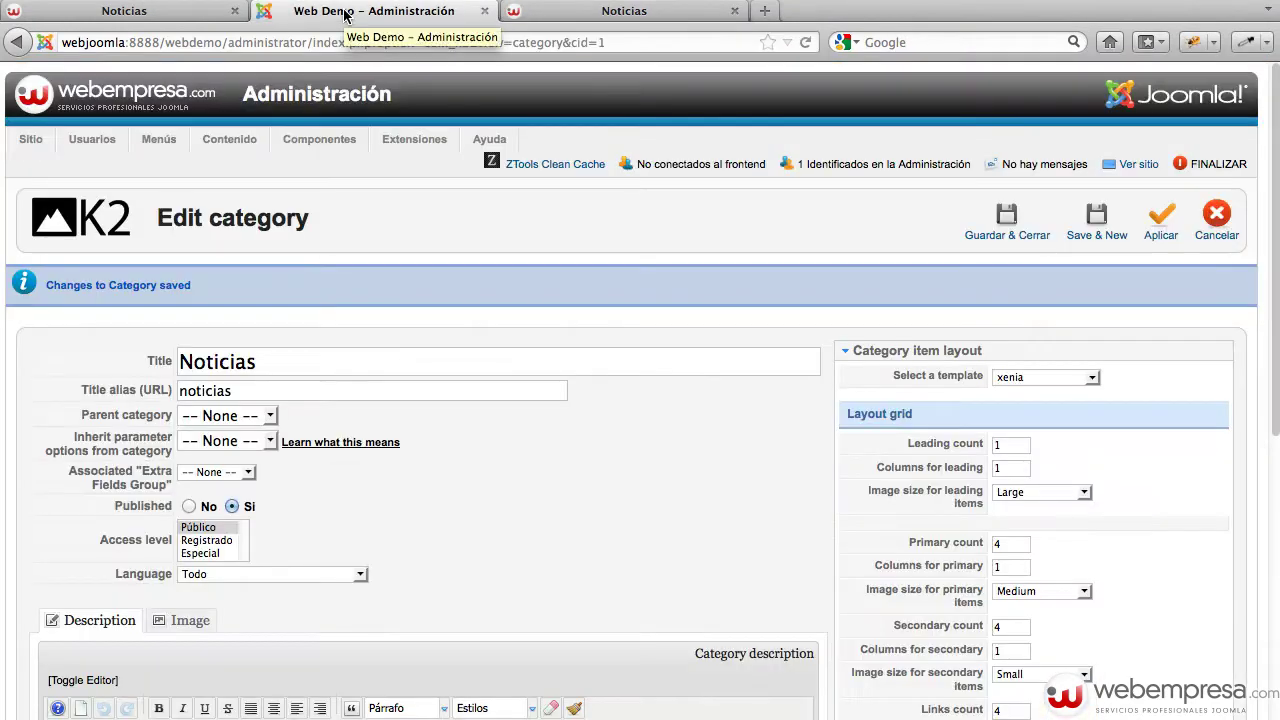
left_click(1228, 238)
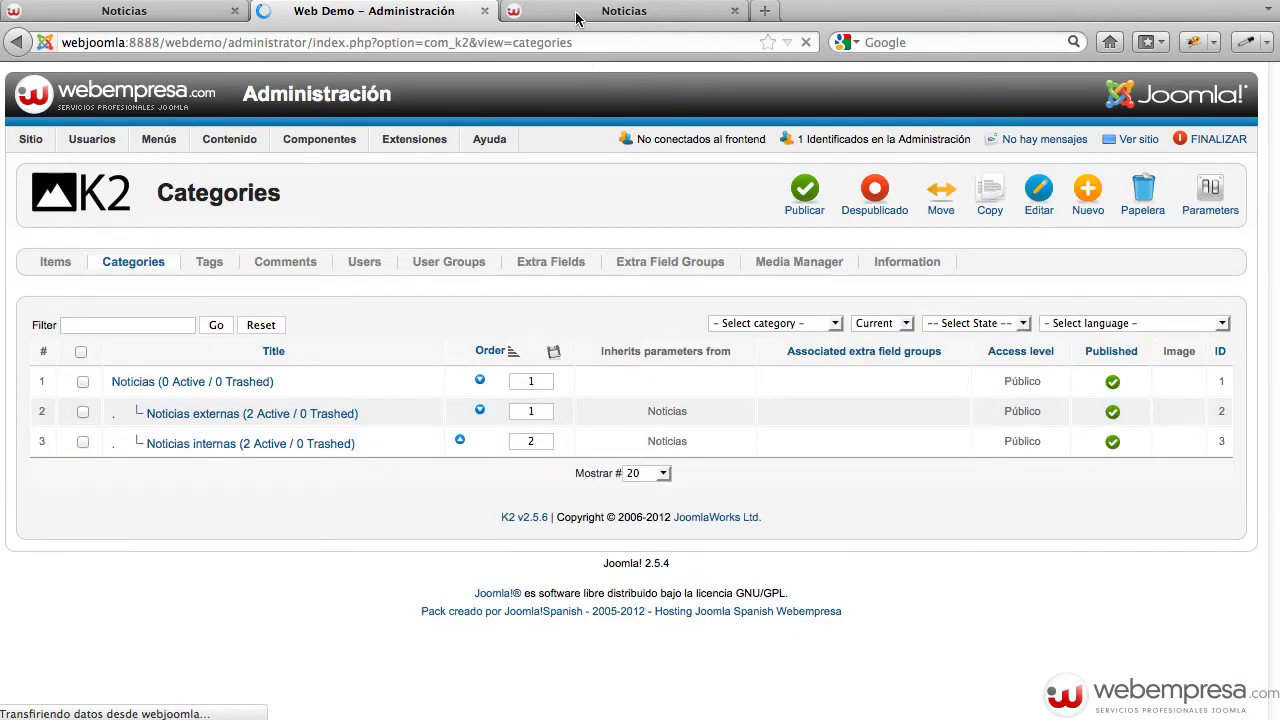
Examine the public Nosotros page for the icons and article details displayed around its text.
left_click(582, 12)
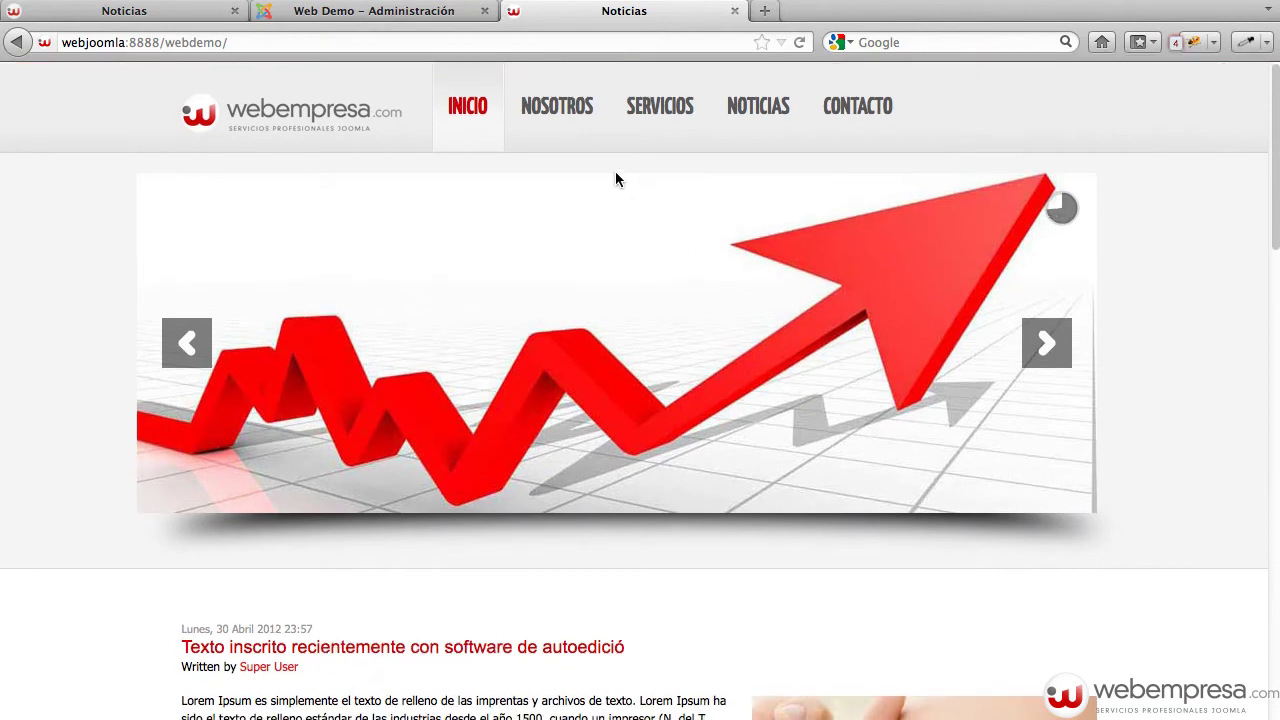
left_click(578, 128)
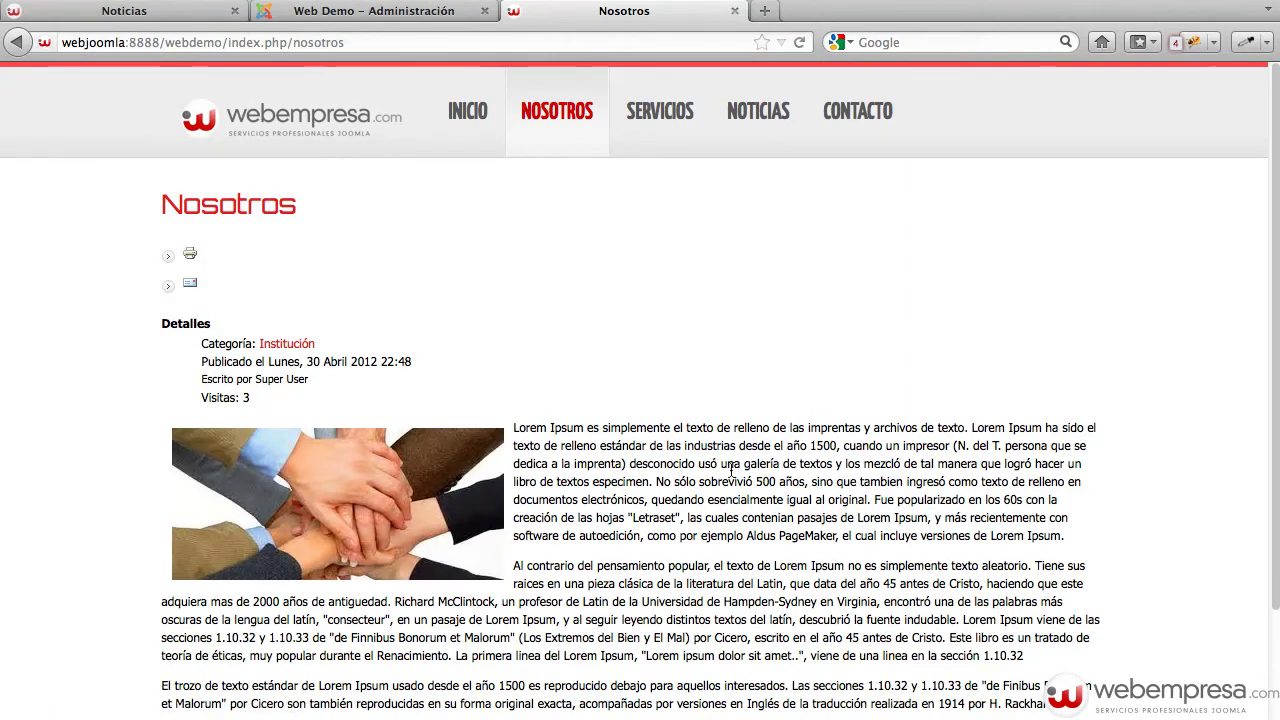
scroll(362, 339, "down", 3)
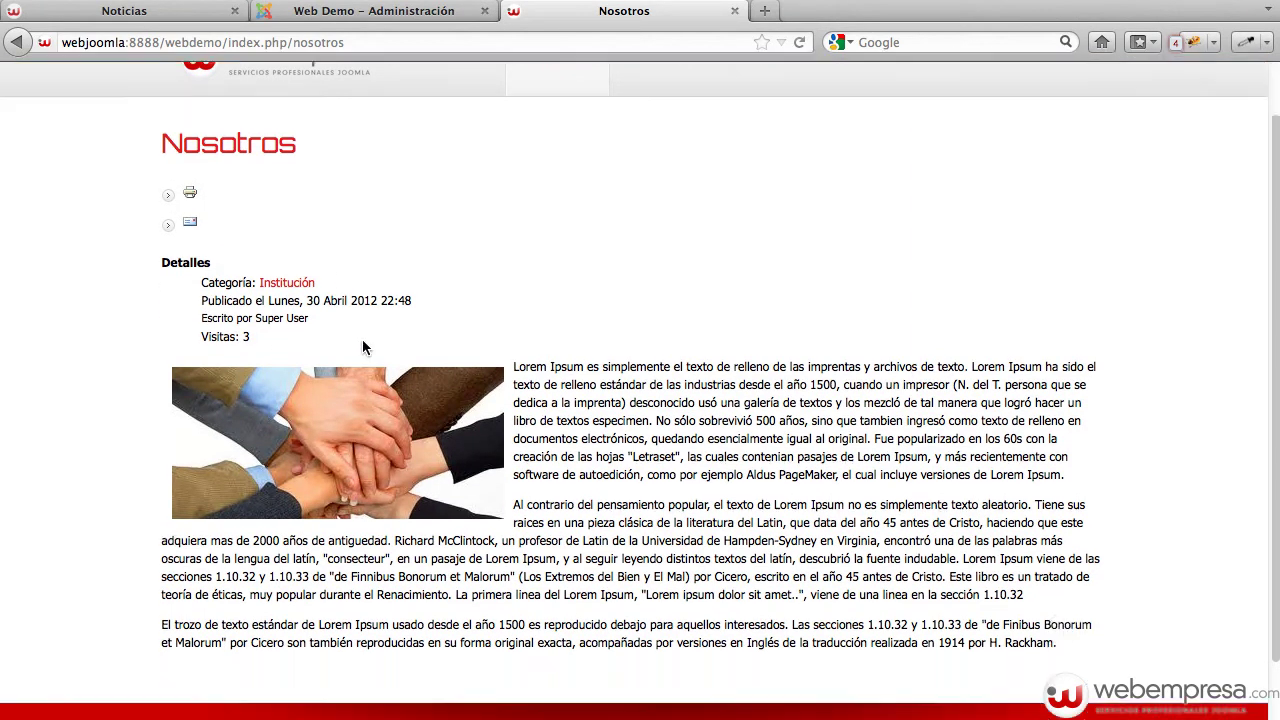
scroll(362, 339, "up", 3)
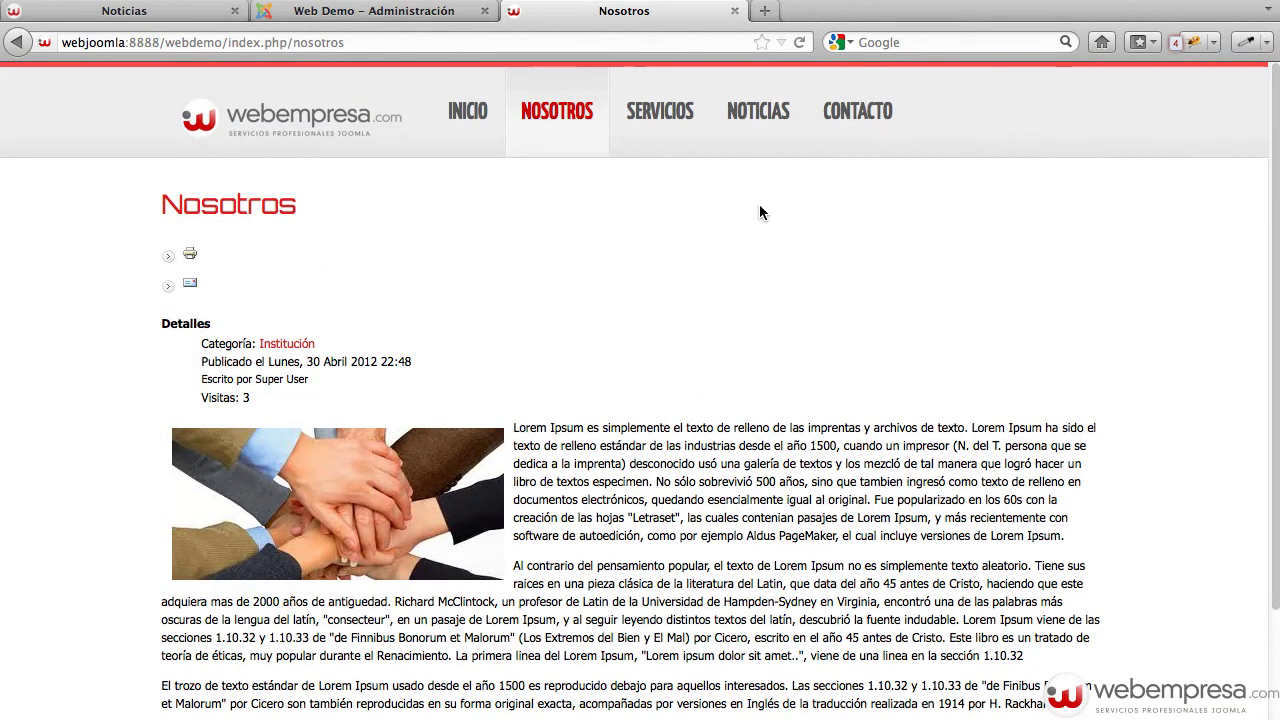
Open the Joomla article manager in the site administration.
left_click(282, 20)
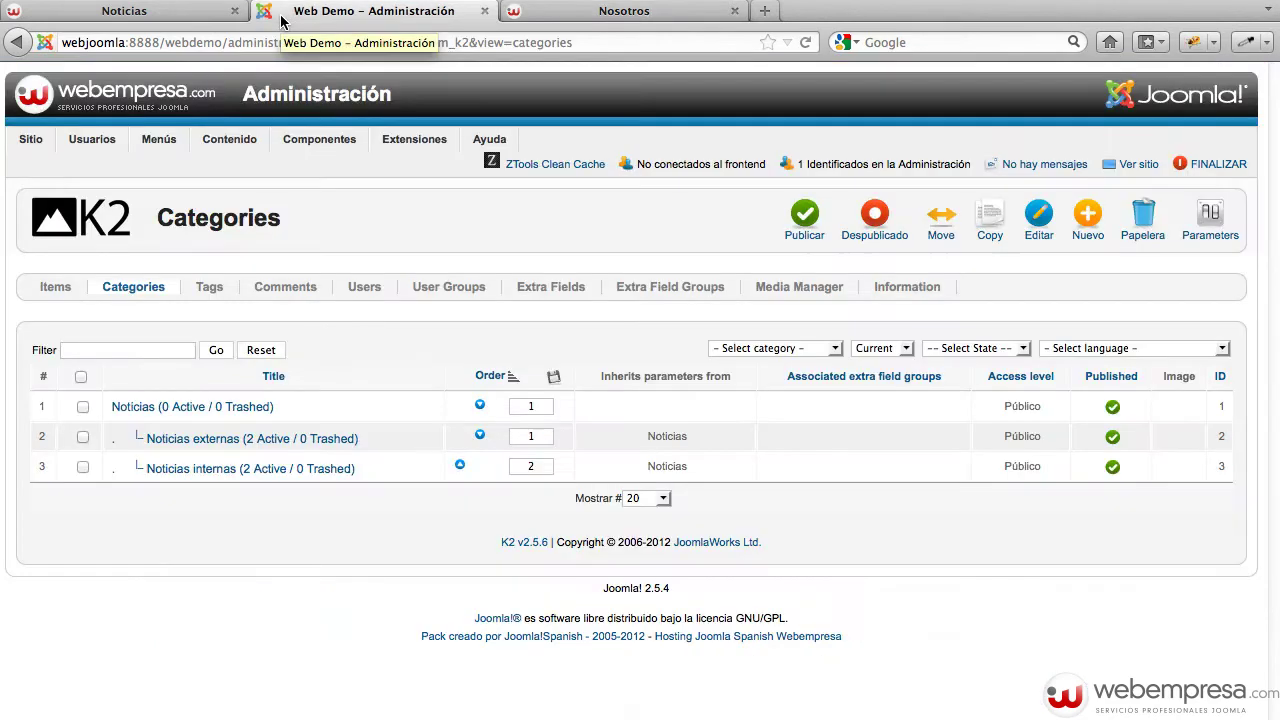
mouse_move(243, 147)
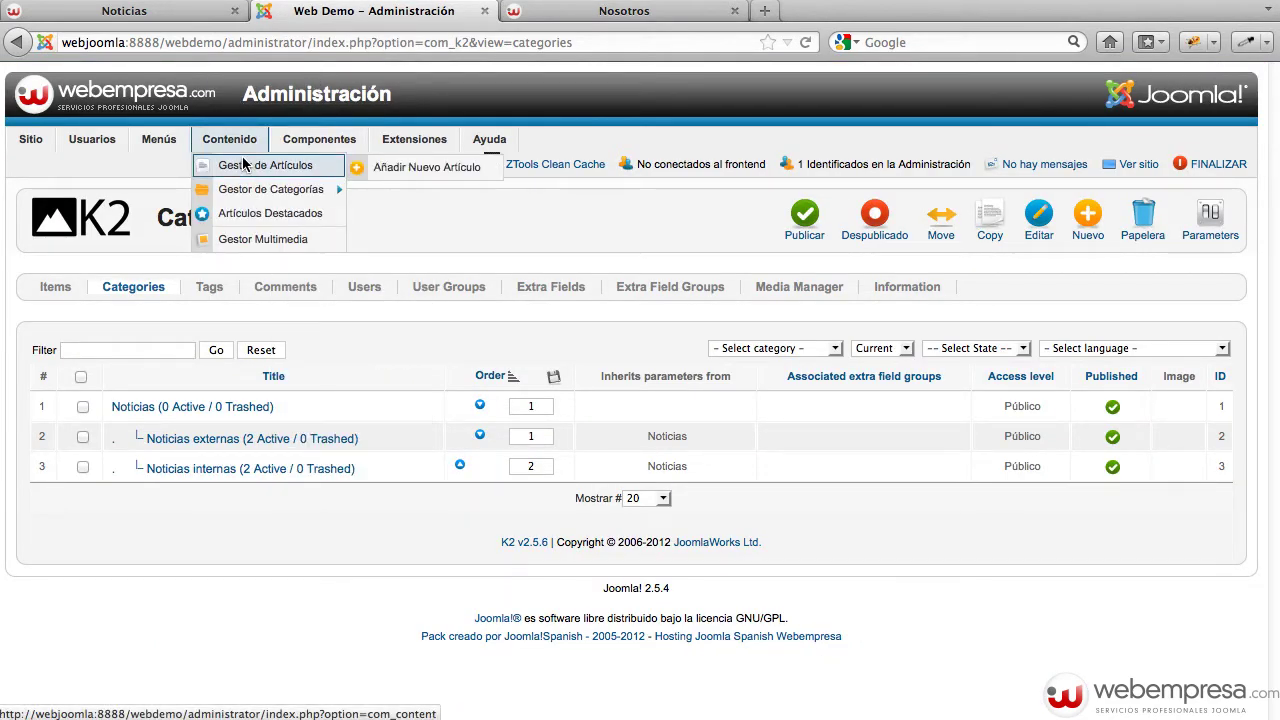
left_click(243, 165)
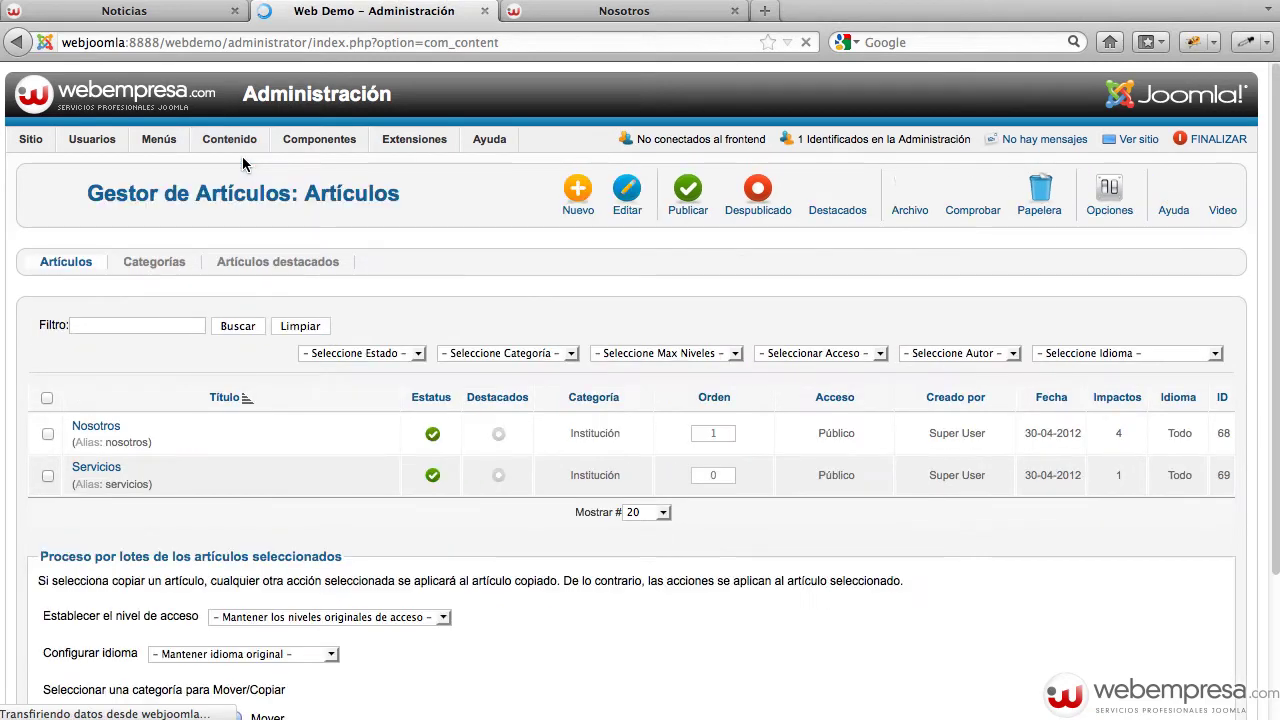
mouse_move(242, 156)
mouse_move(289, 176)
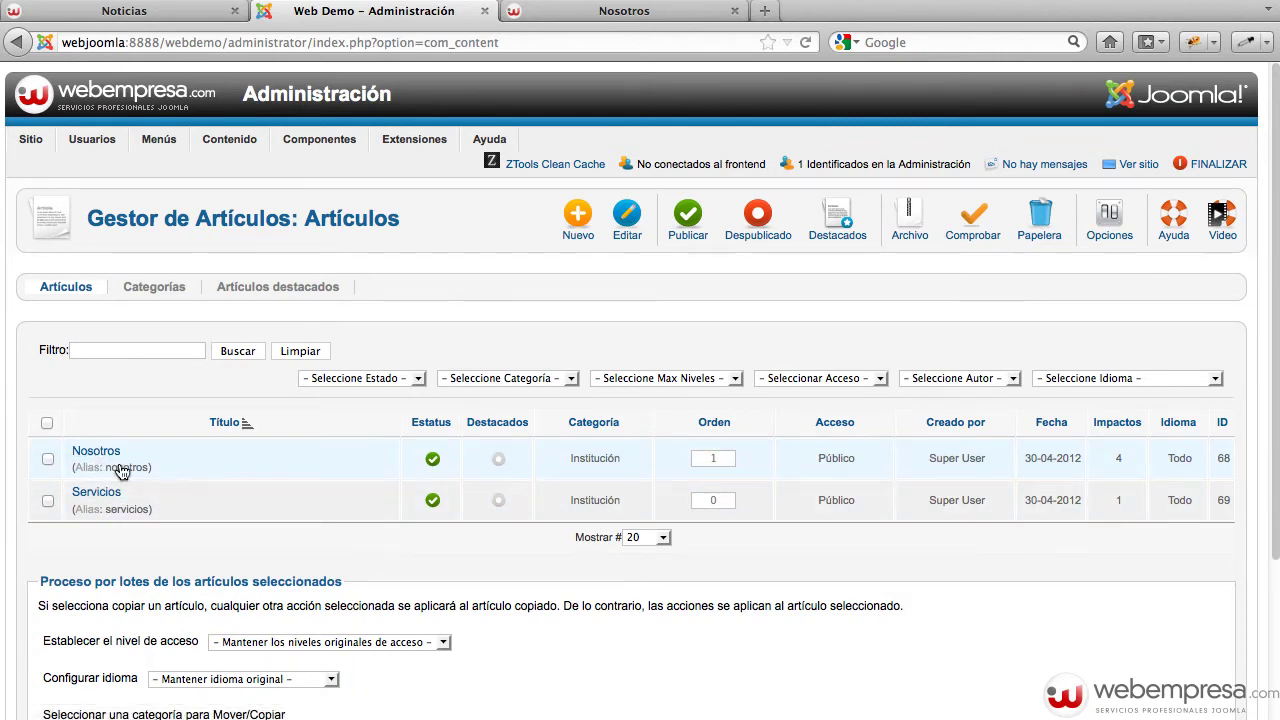
Inspect the individual display options of the Nosotros article and close it without changes.
left_click(90, 455)
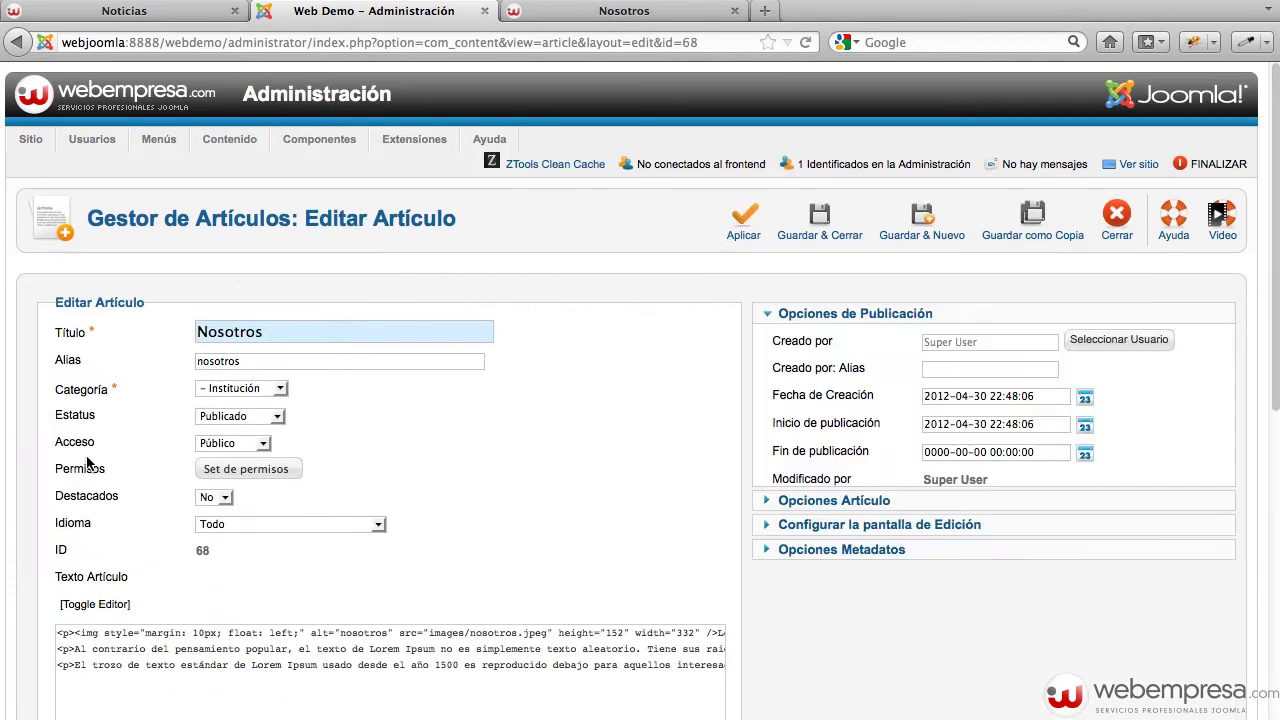
left_click(833, 616)
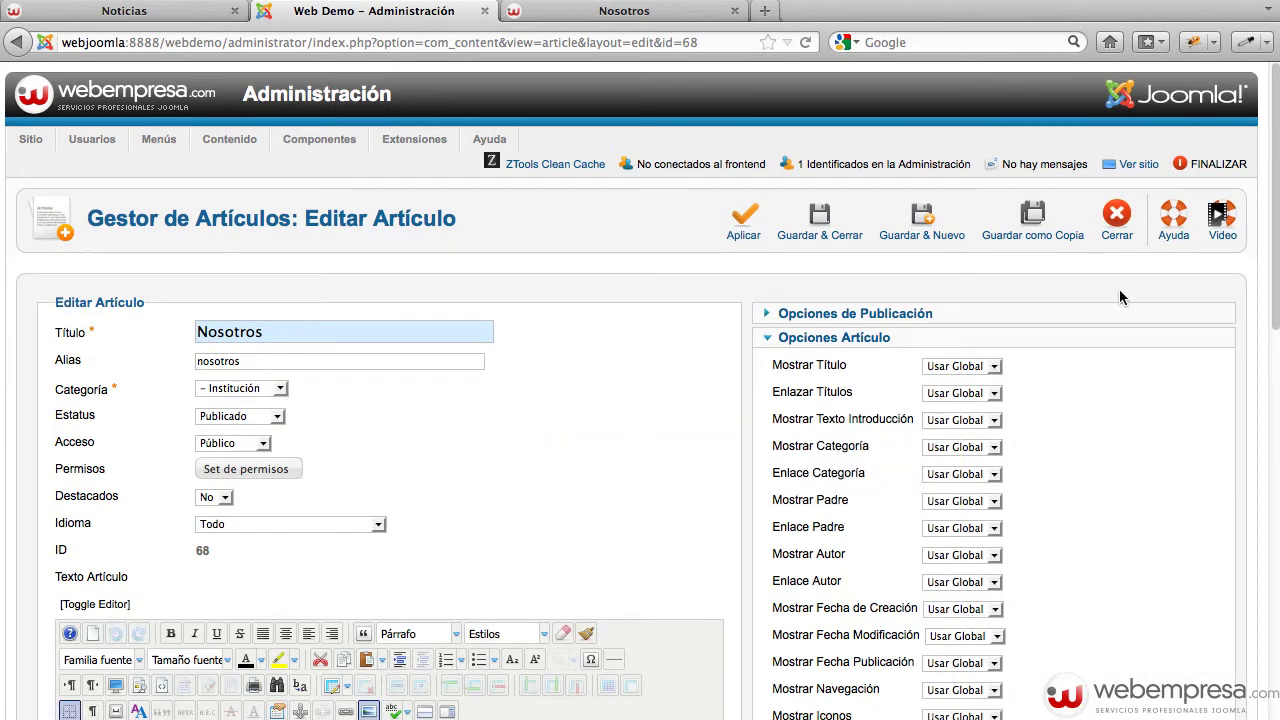
left_click(1111, 237)
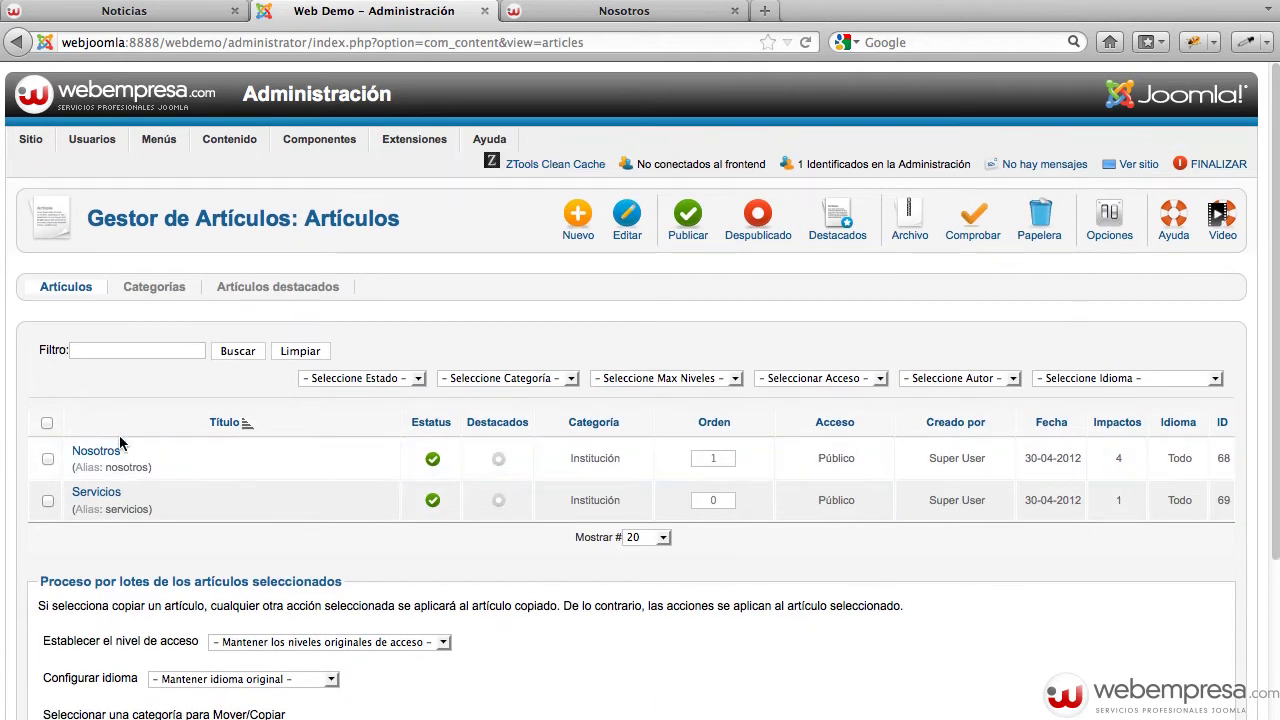
In the global article options, hide the author, publication date and navigation.
left_click(1127, 235)
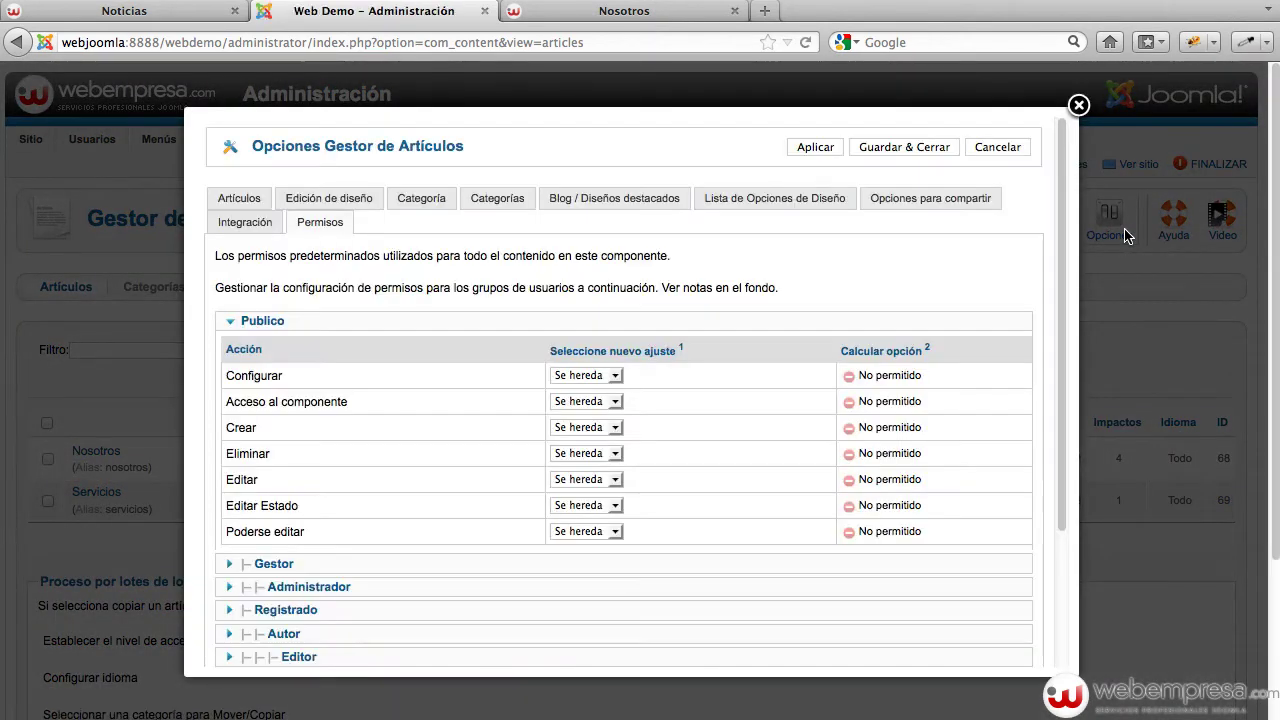
left_click(230, 203)
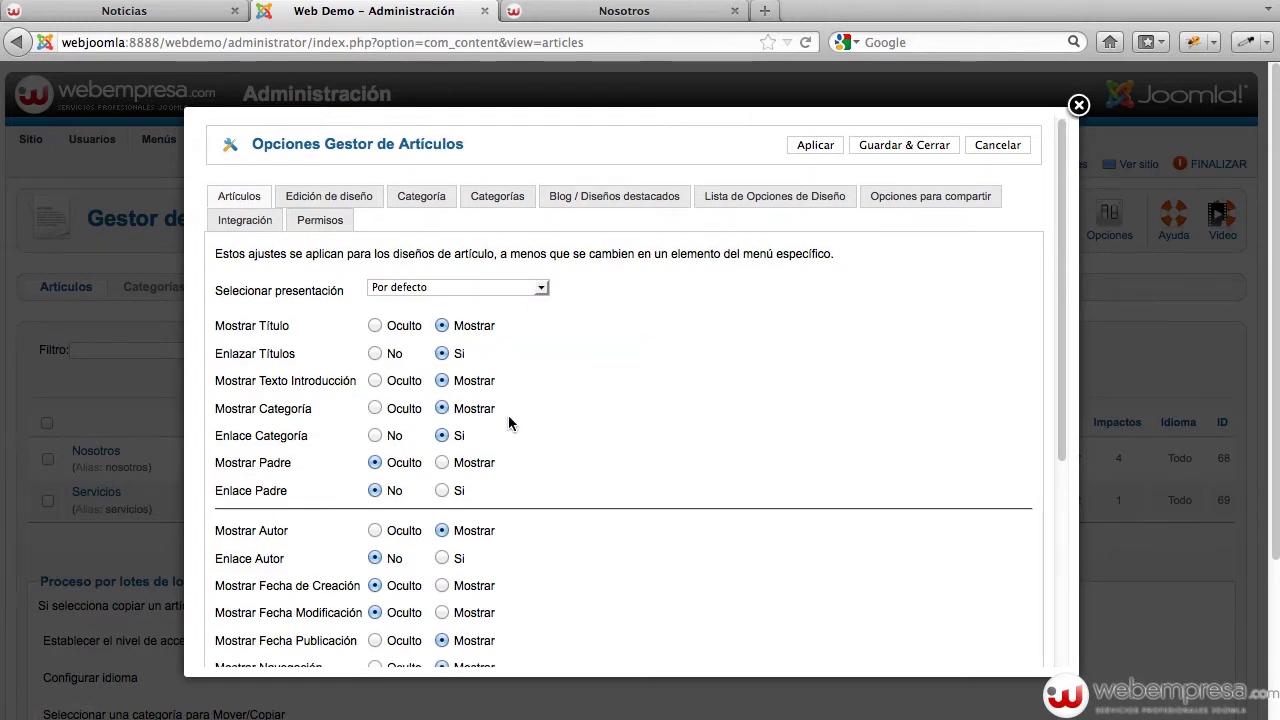
scroll(508, 420, "down", 3)
left_click(375, 406)
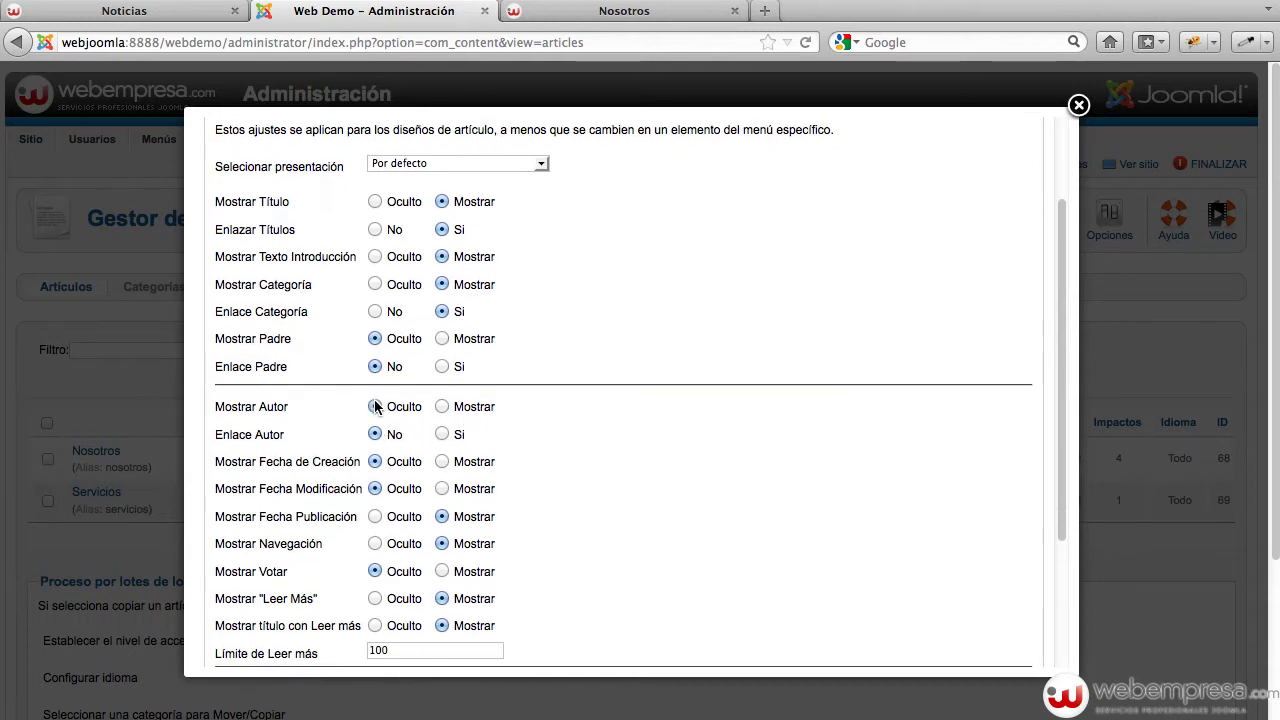
left_click(374, 516)
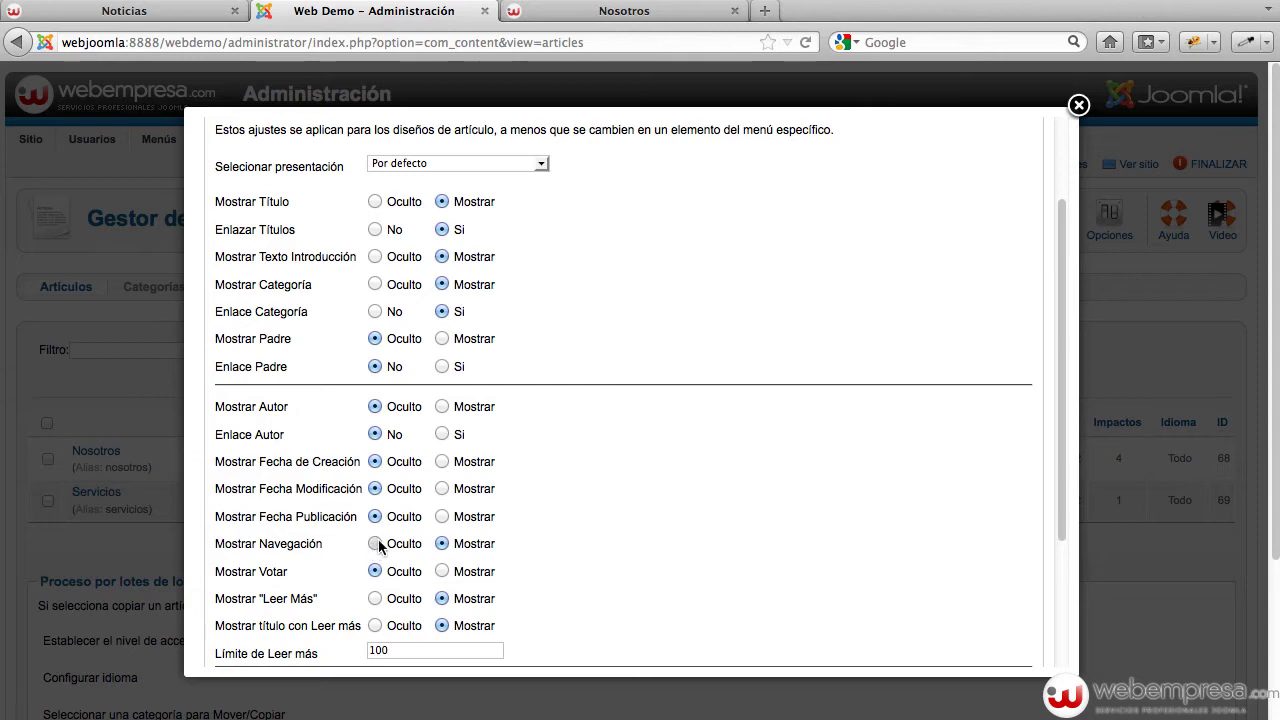
left_click(375, 544)
Hide the icons, print icon, email icon and hits in the global article options.
scroll(385, 606, "down", 5)
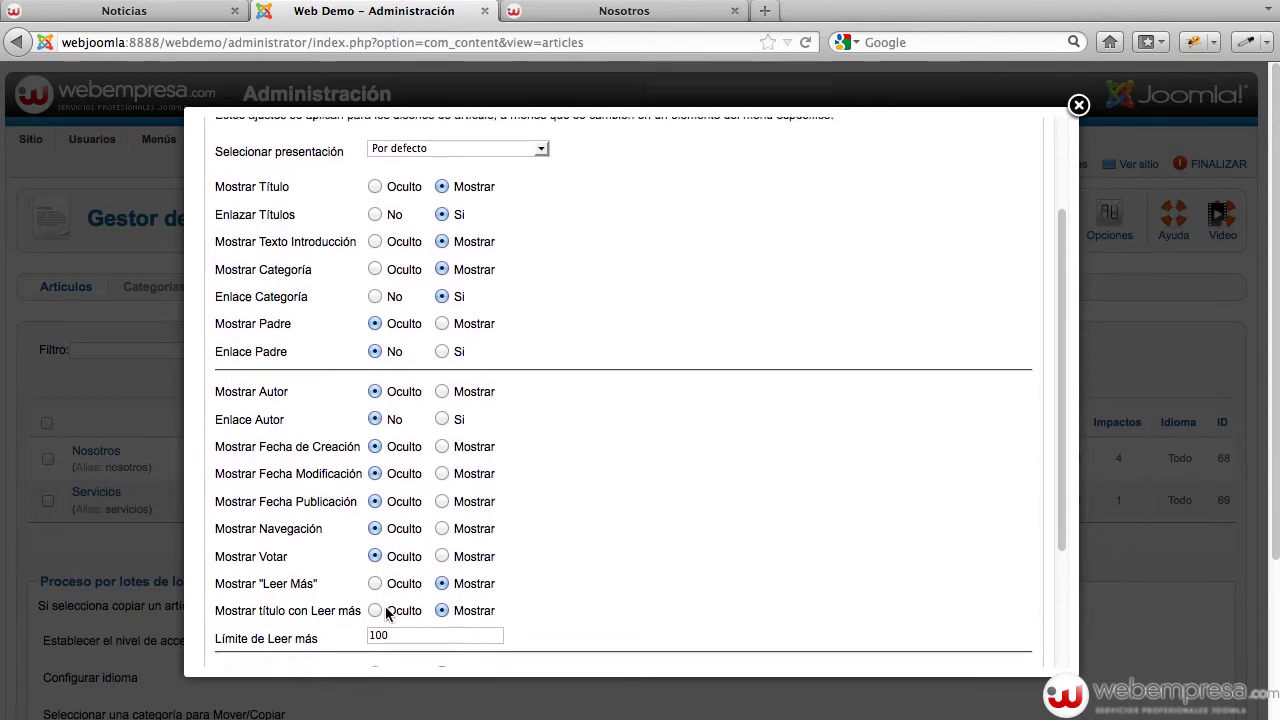
left_click(375, 516)
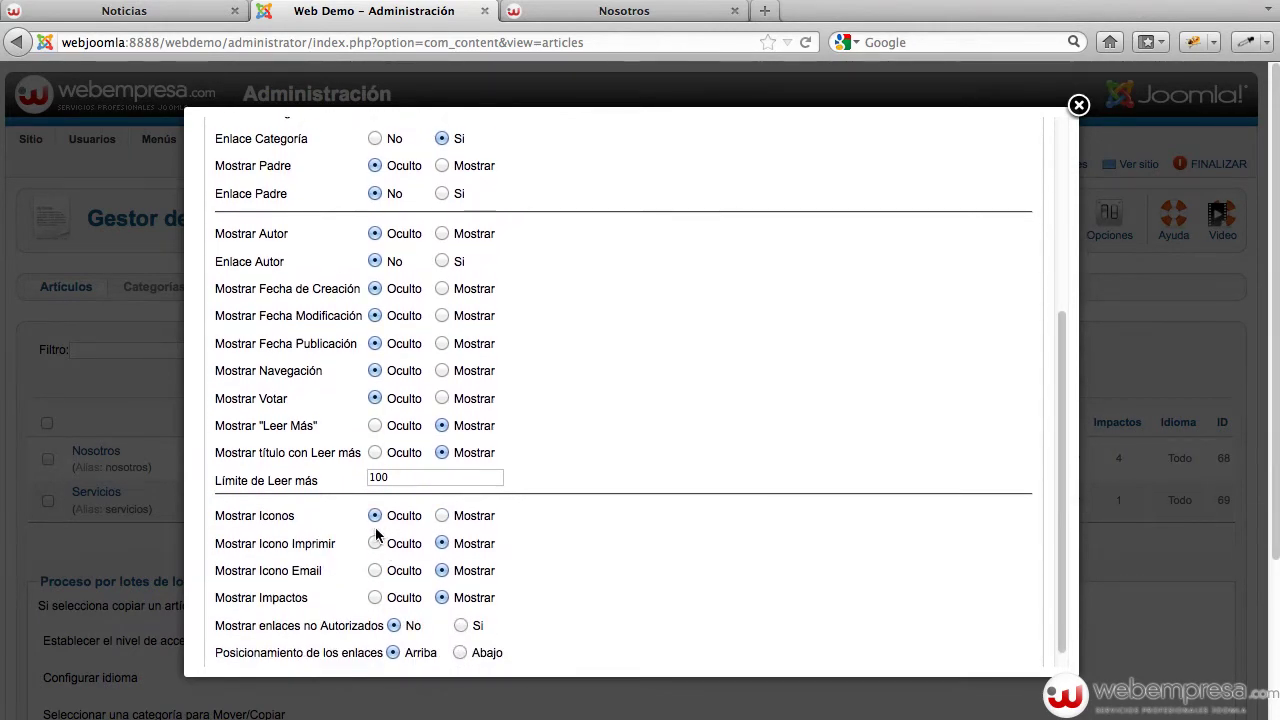
left_click(375, 571)
left_click(375, 597)
scroll(534, 596, "down", 1)
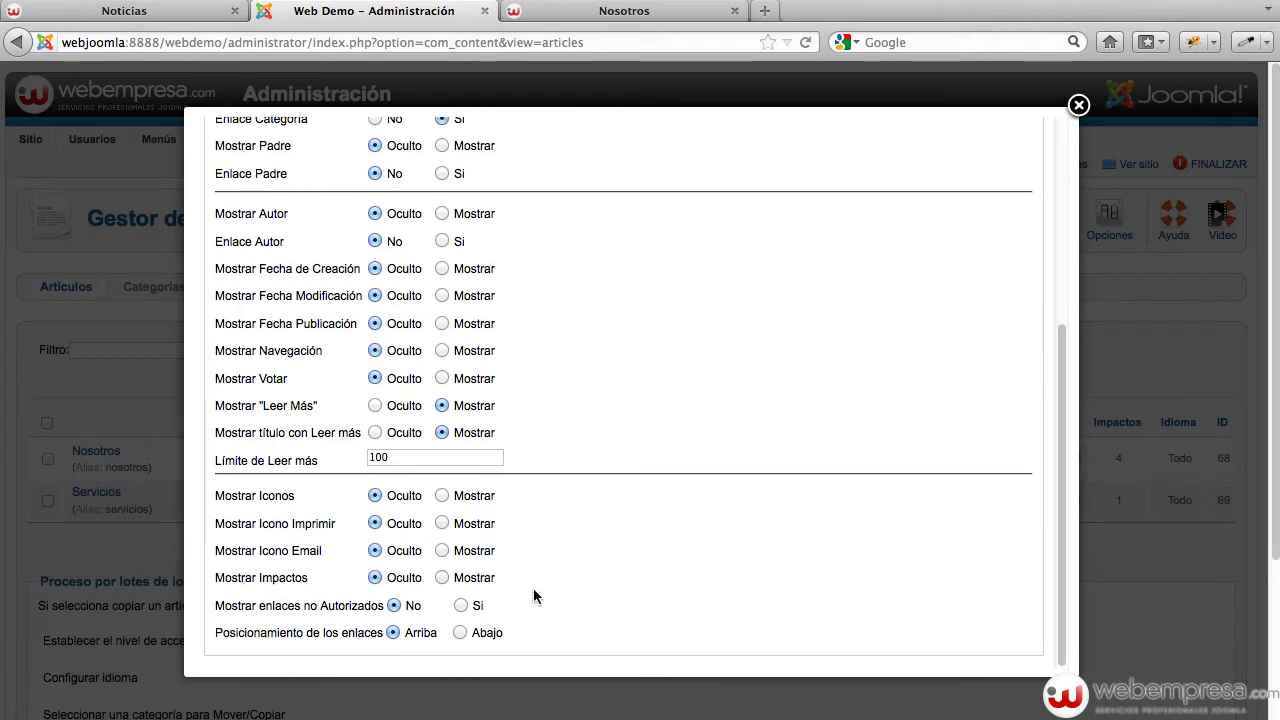
Hide the article category, disable its link, and save and close the global article options.
scroll(524, 564, "up", 3)
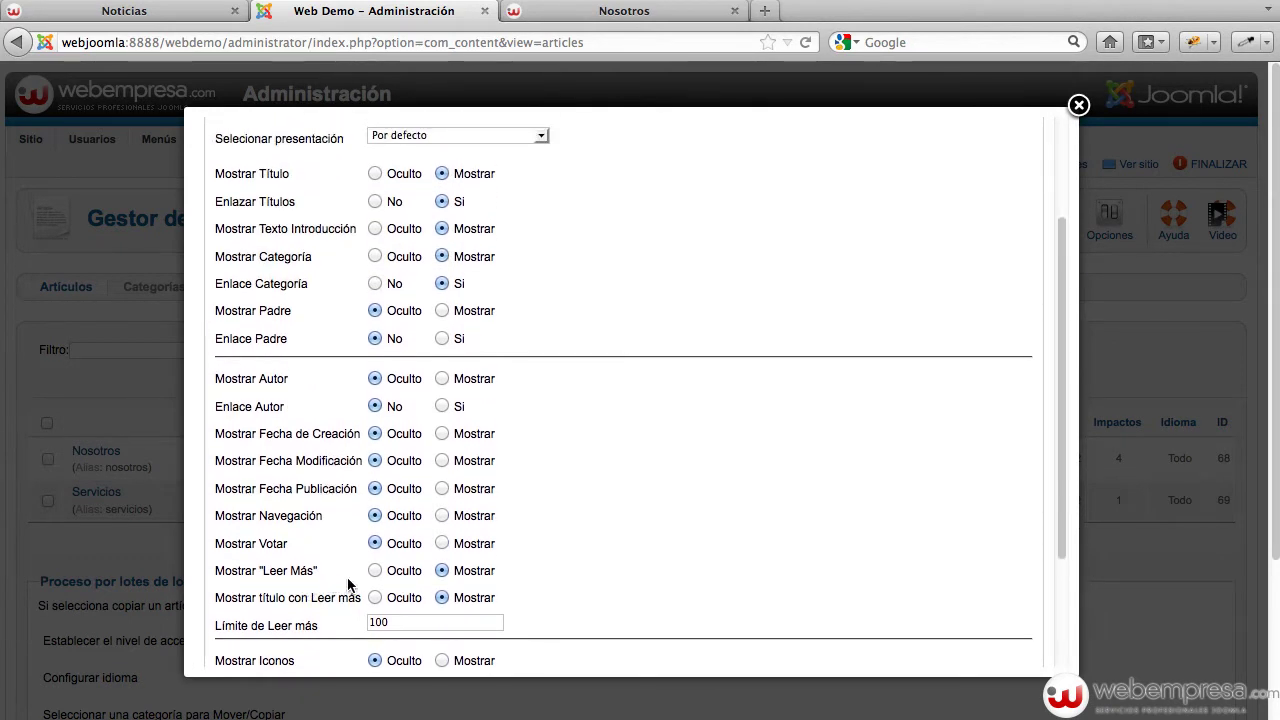
scroll(481, 515, "up", 1)
scroll(482, 515, "up", 2)
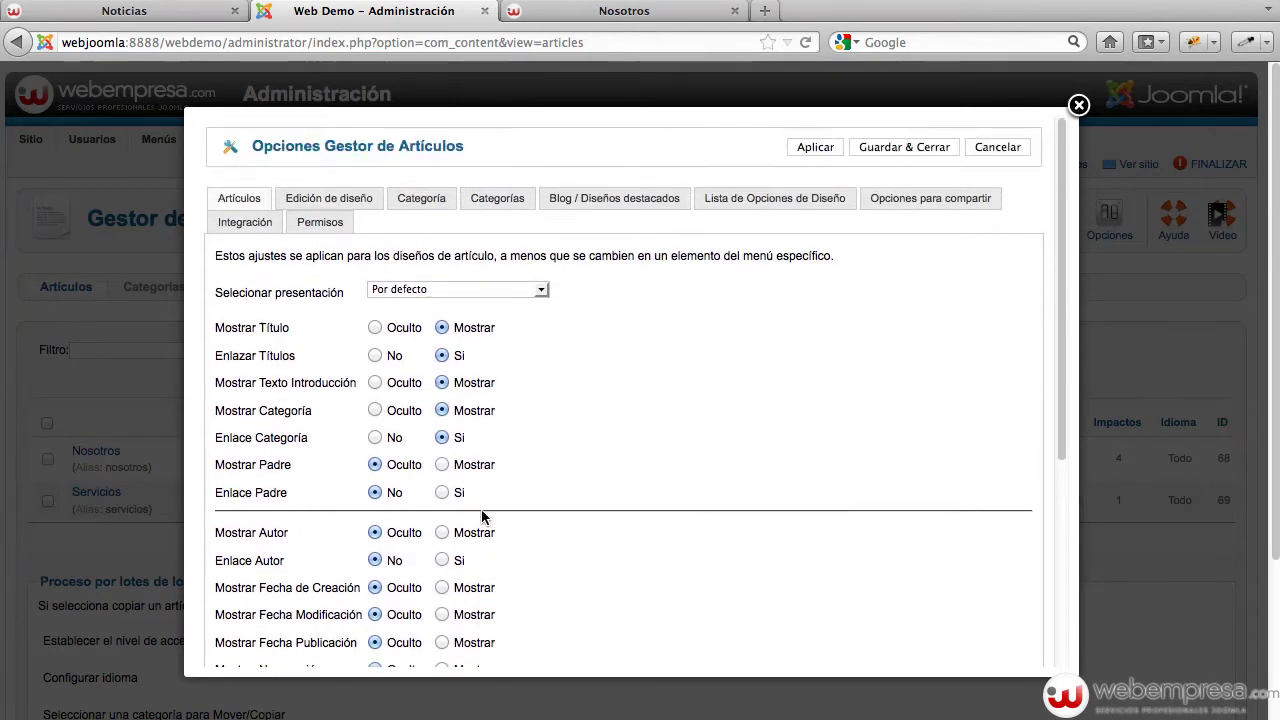
left_click(376, 440)
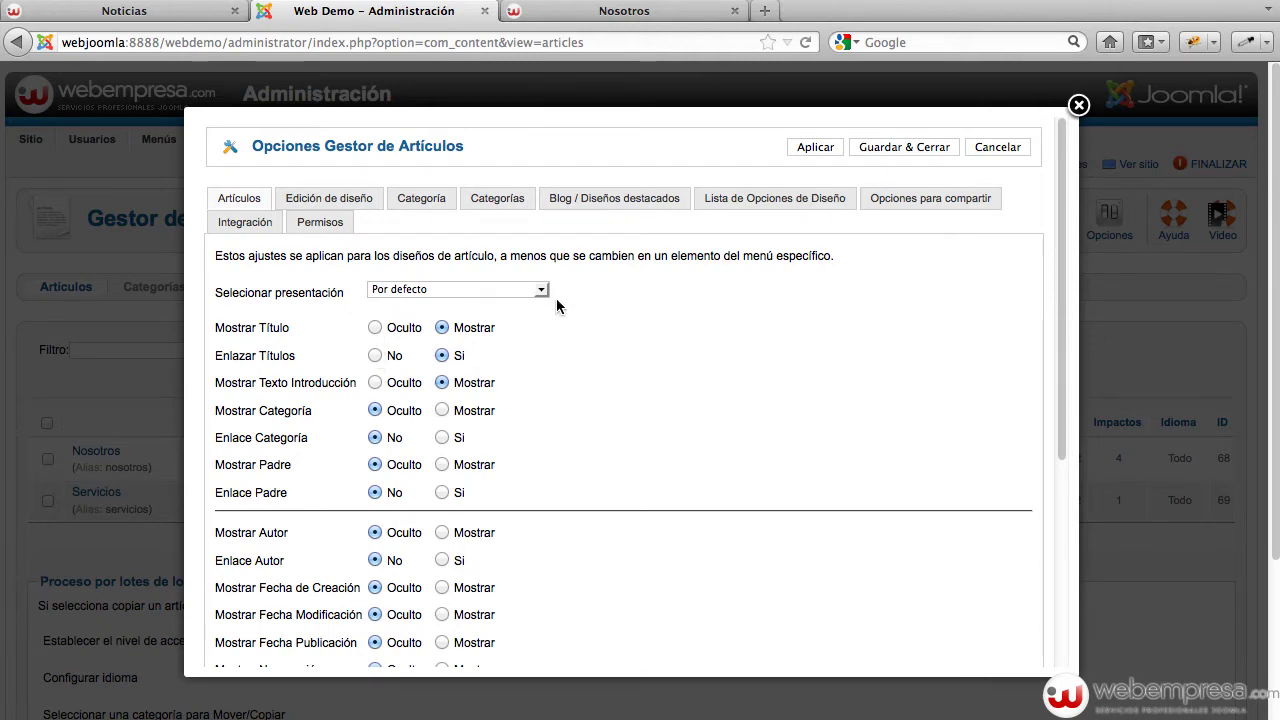
left_click(902, 150)
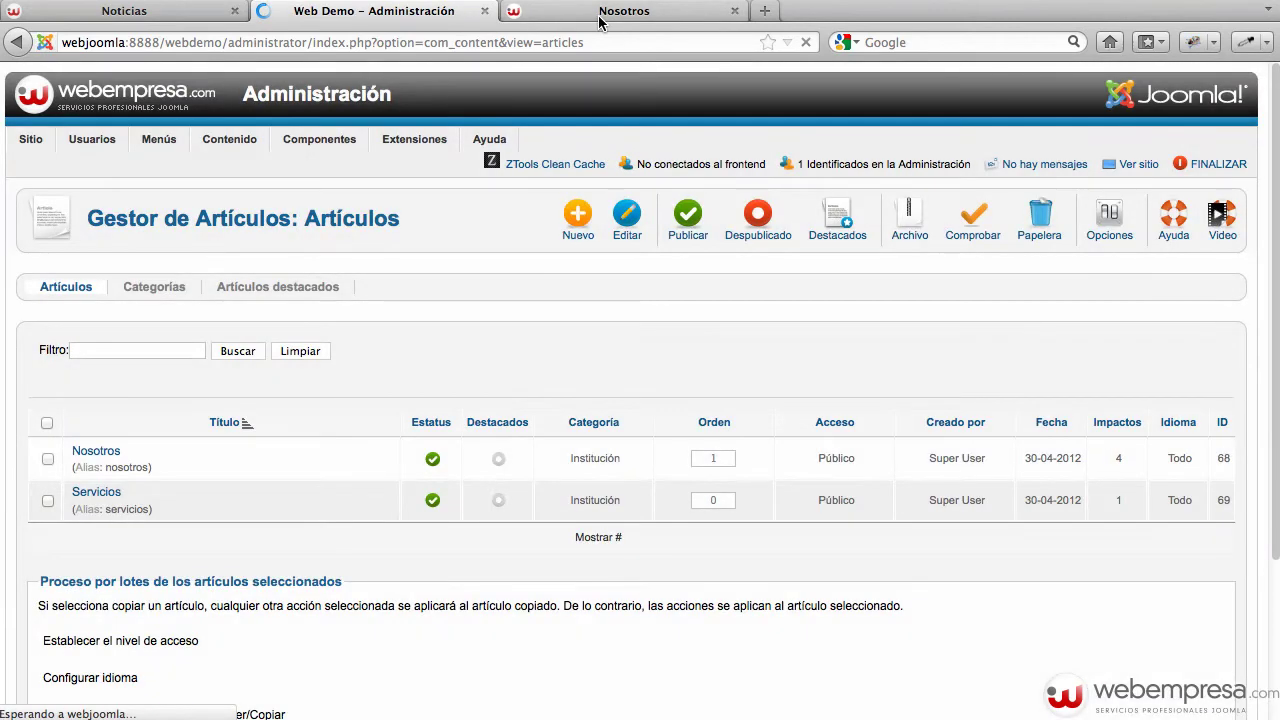
Reload the public Nosotros page and check how both it and the Servicios page are displayed.
left_click(600, 14)
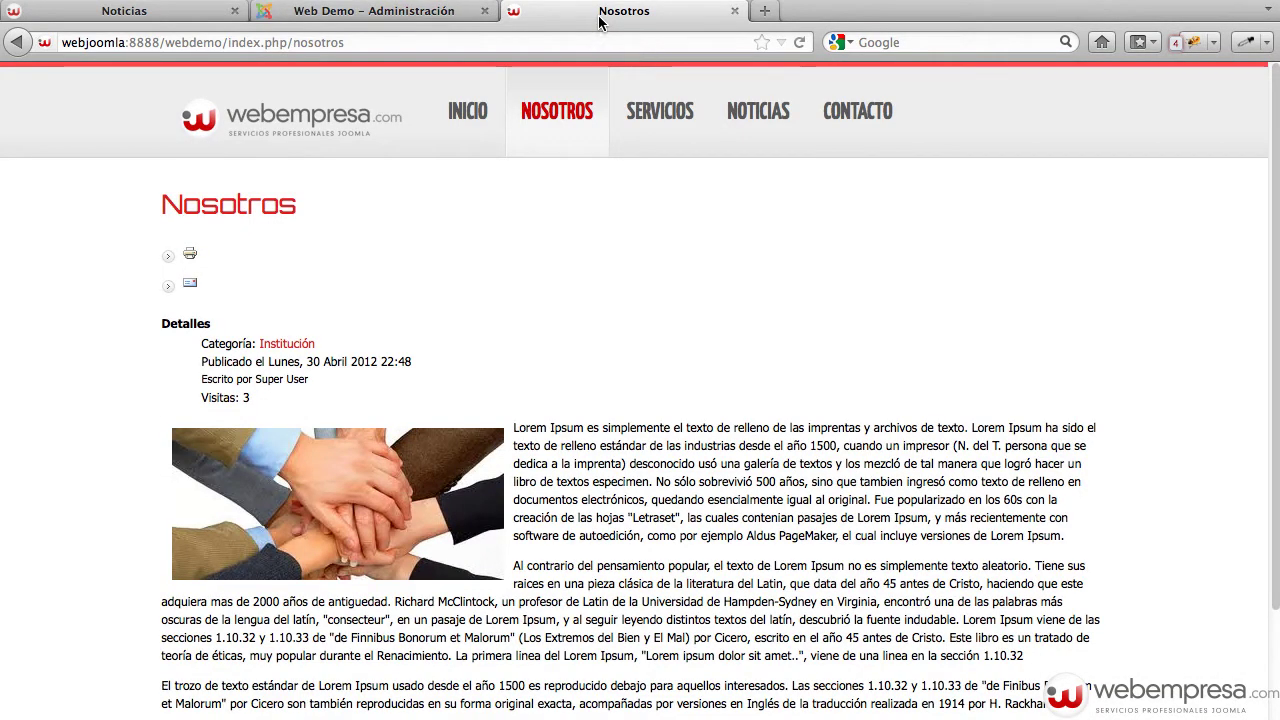
key("super+r")
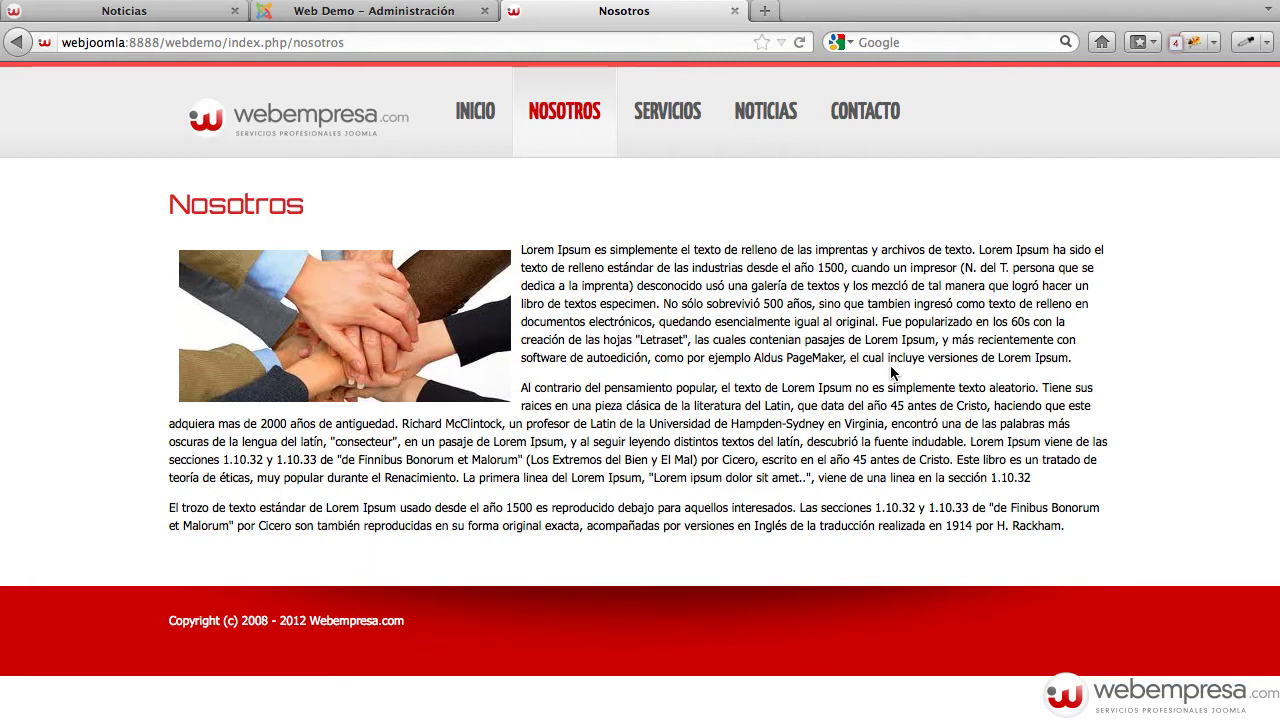
left_click(672, 121)
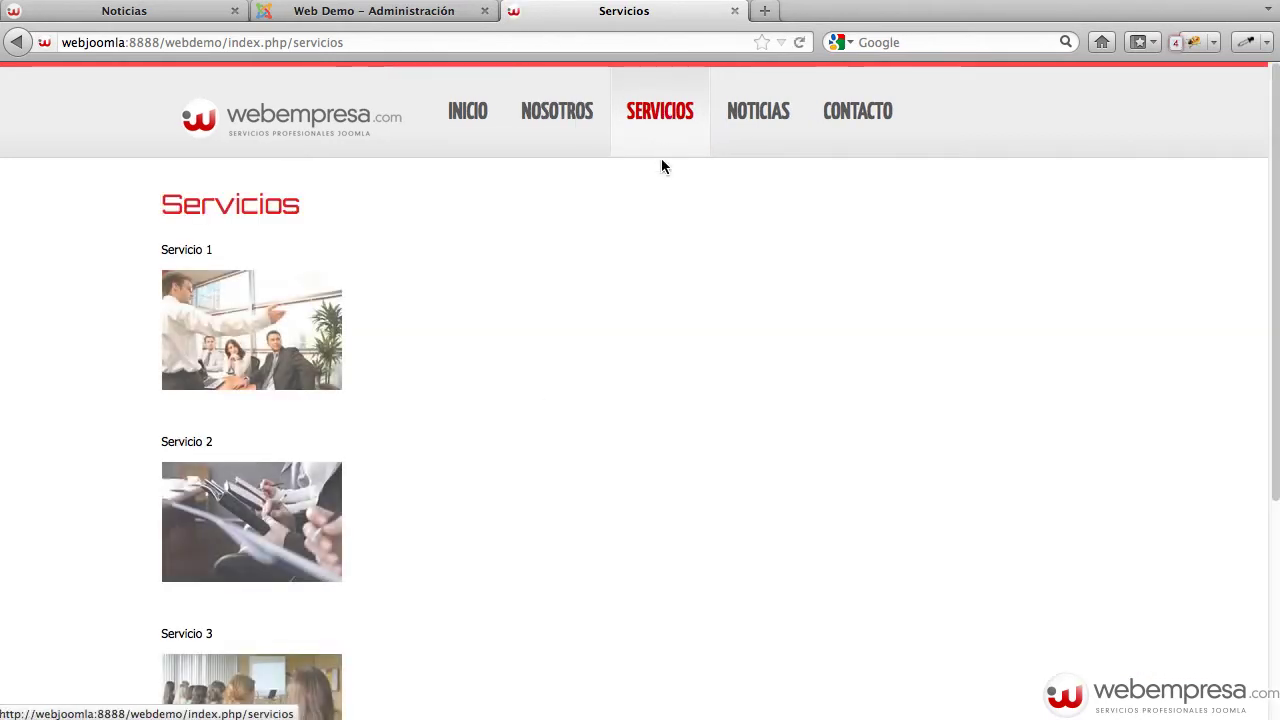
scroll(534, 400, "down", 5)
scroll(534, 405, "up", 5)
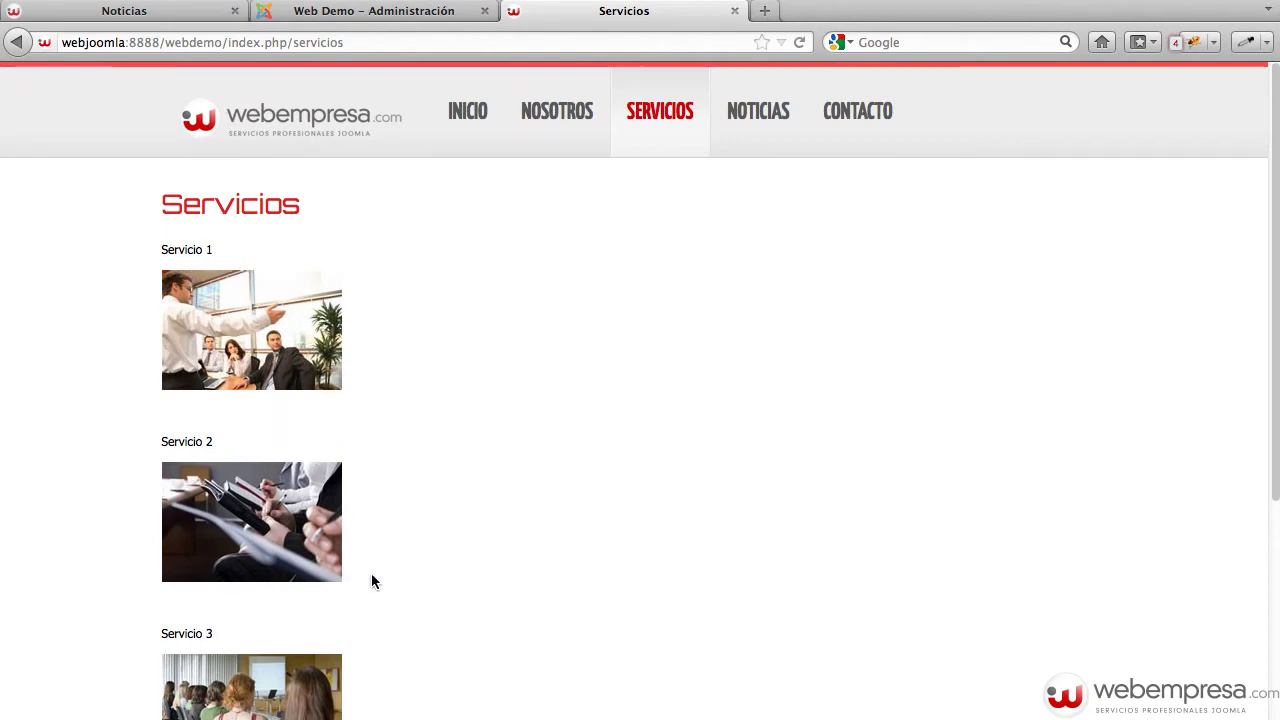
Open the Servicios article for editing, enlarge its text editor and add an empty line above the "Servicio 1" text.
left_click(310, 13)
left_click(104, 493)
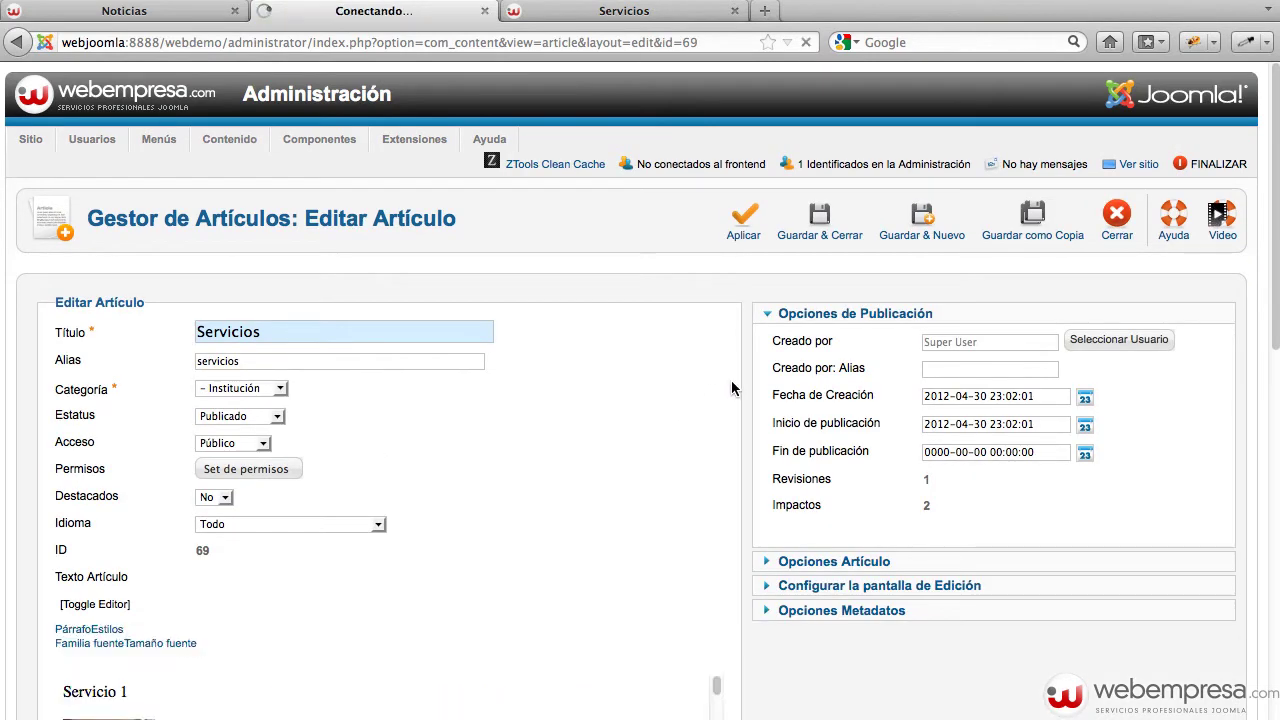
scroll(691, 380, "down", 5)
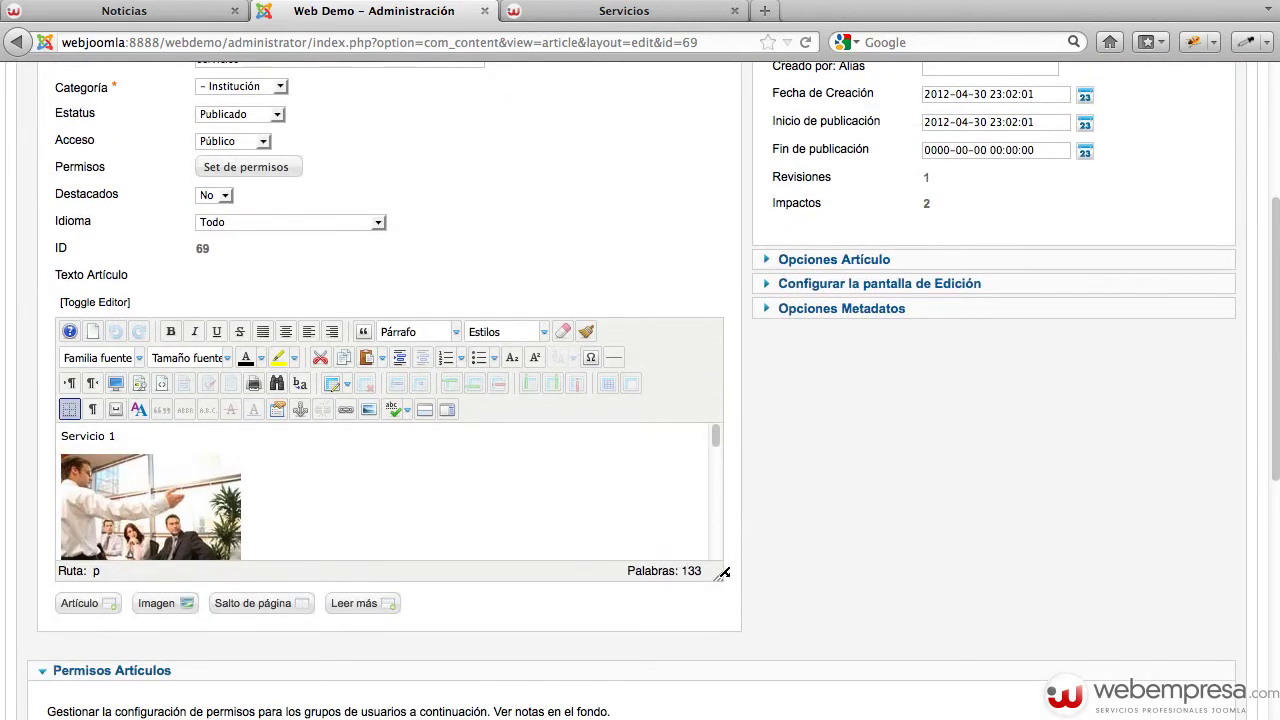
left_click_drag(718, 576, 1169, 693)
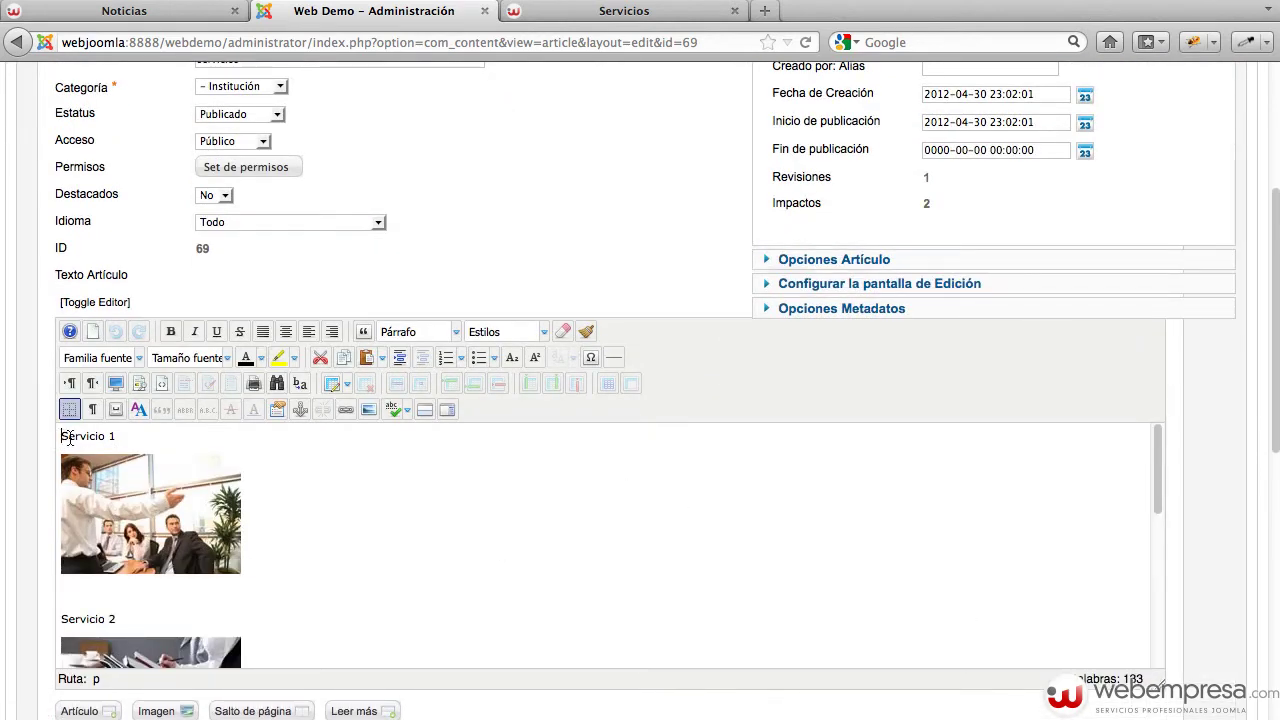
key("Return")
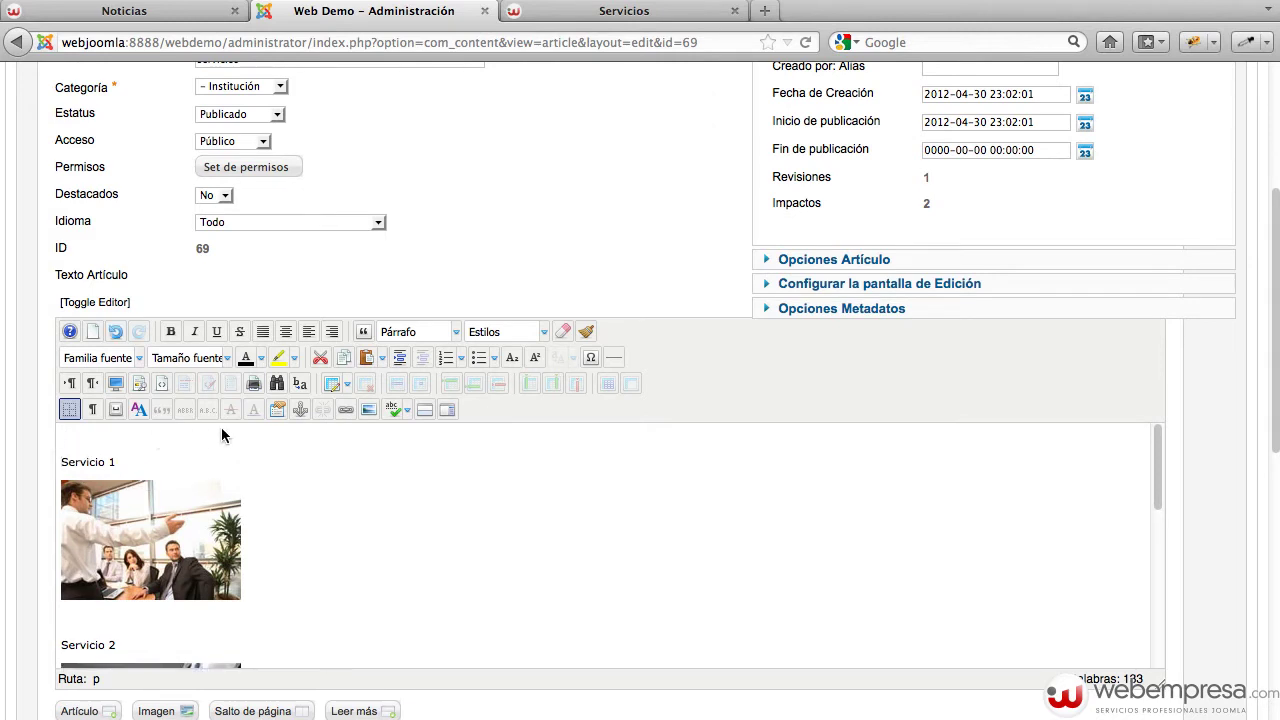
Insert a centred table with 3 columns, 2 rows, cell padding 2 and cell spacing 5 on the empty line.
left_click(333, 385)
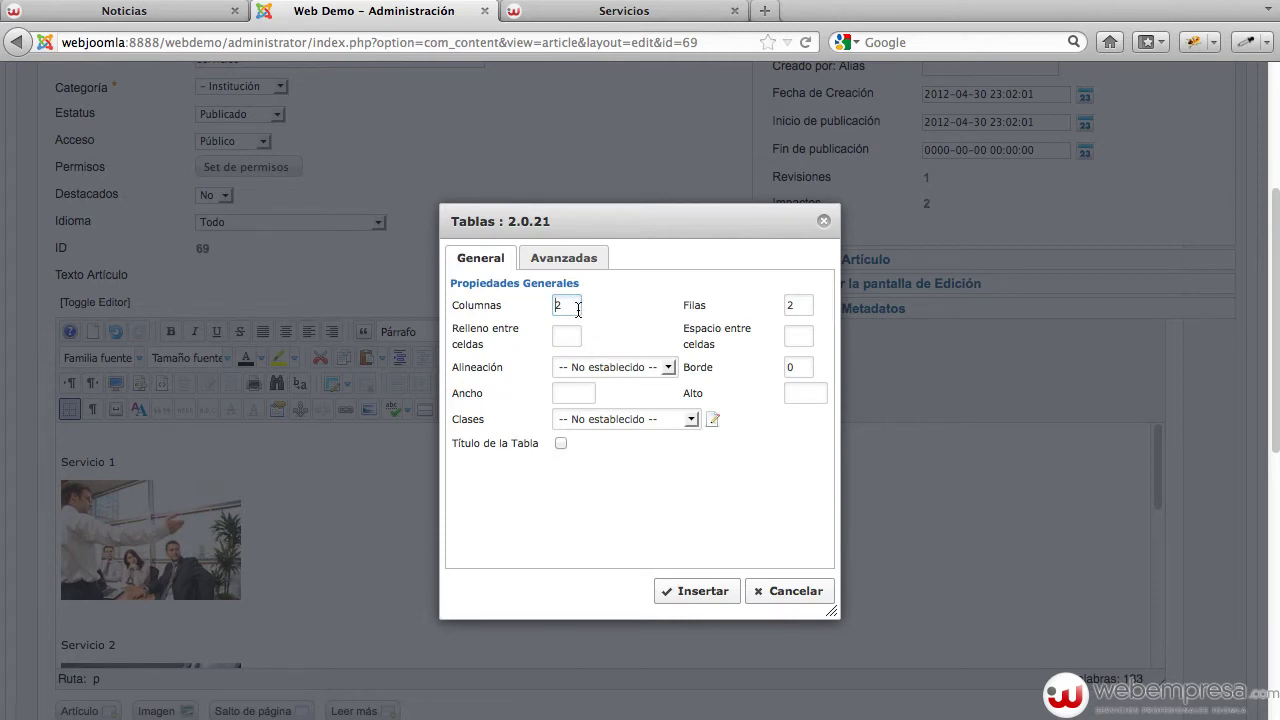
type("3")
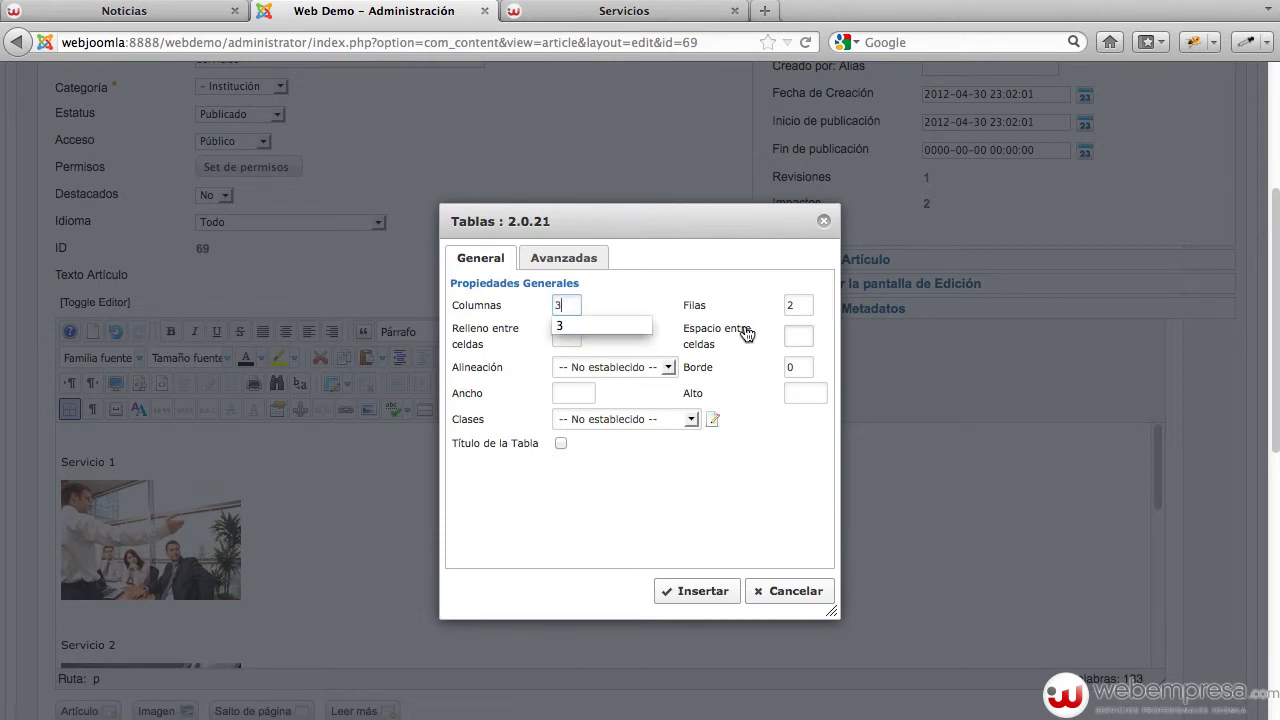
key("Escape")
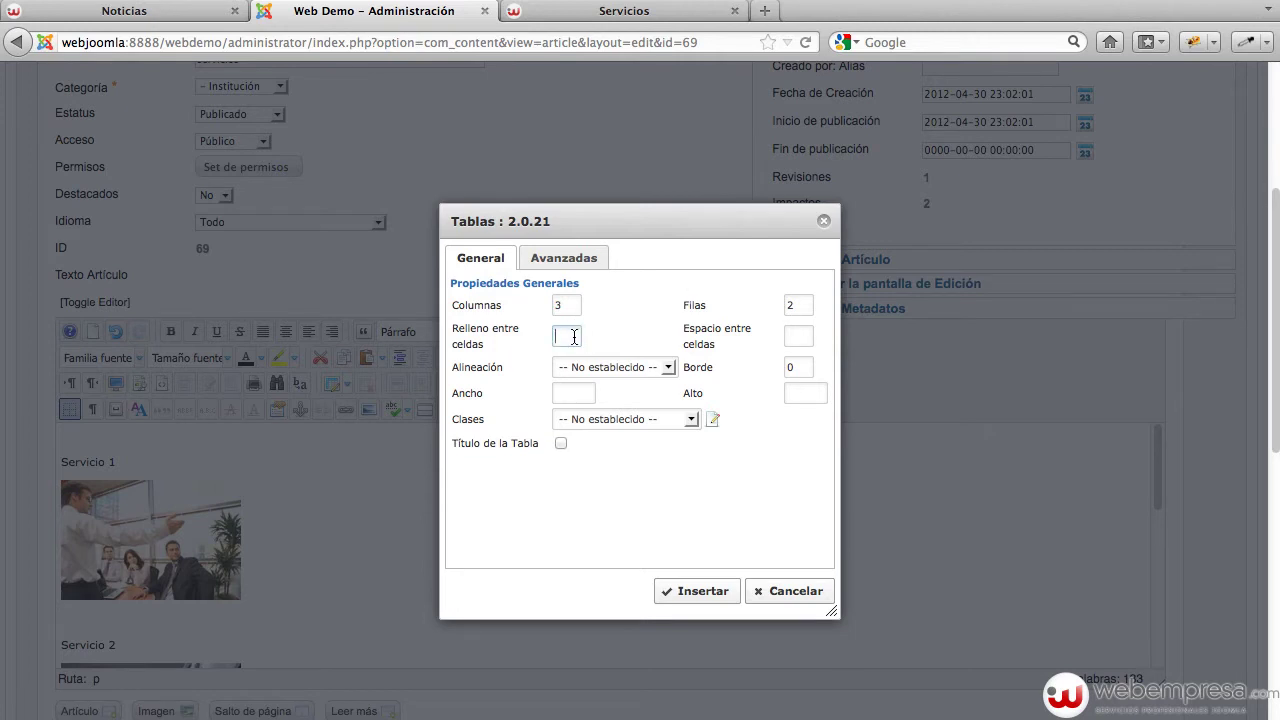
type("2")
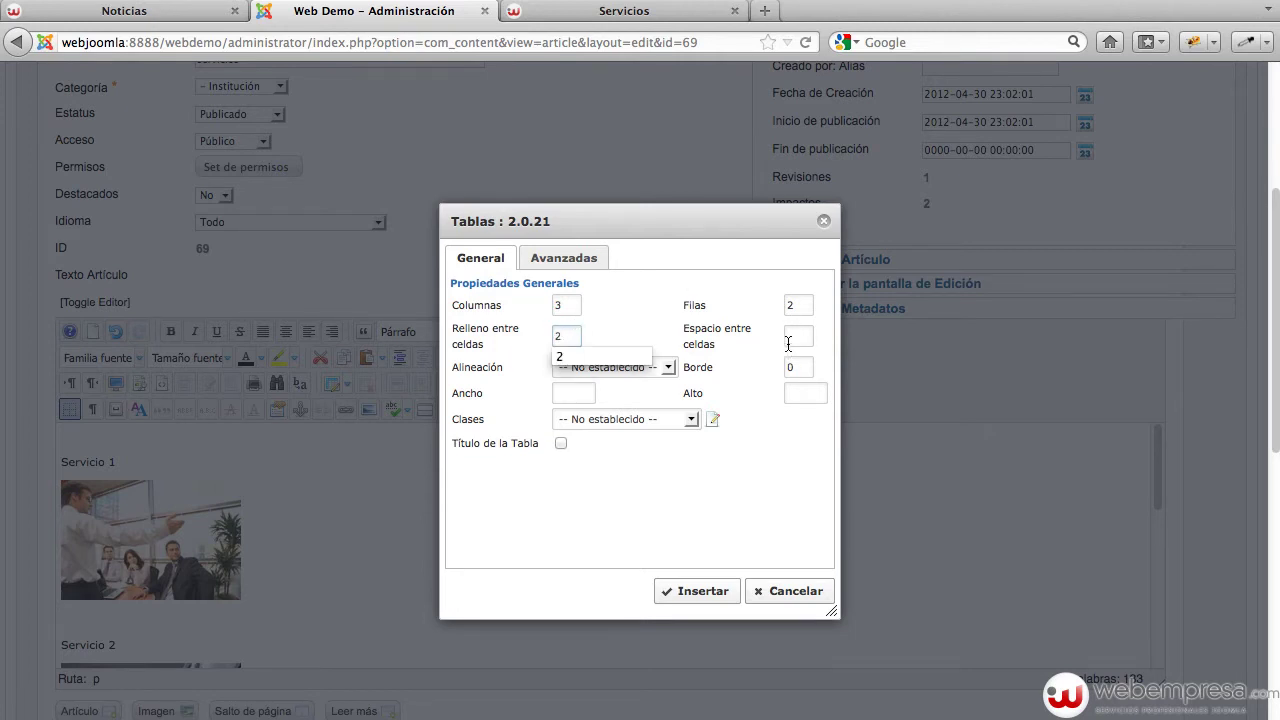
left_click(788, 340)
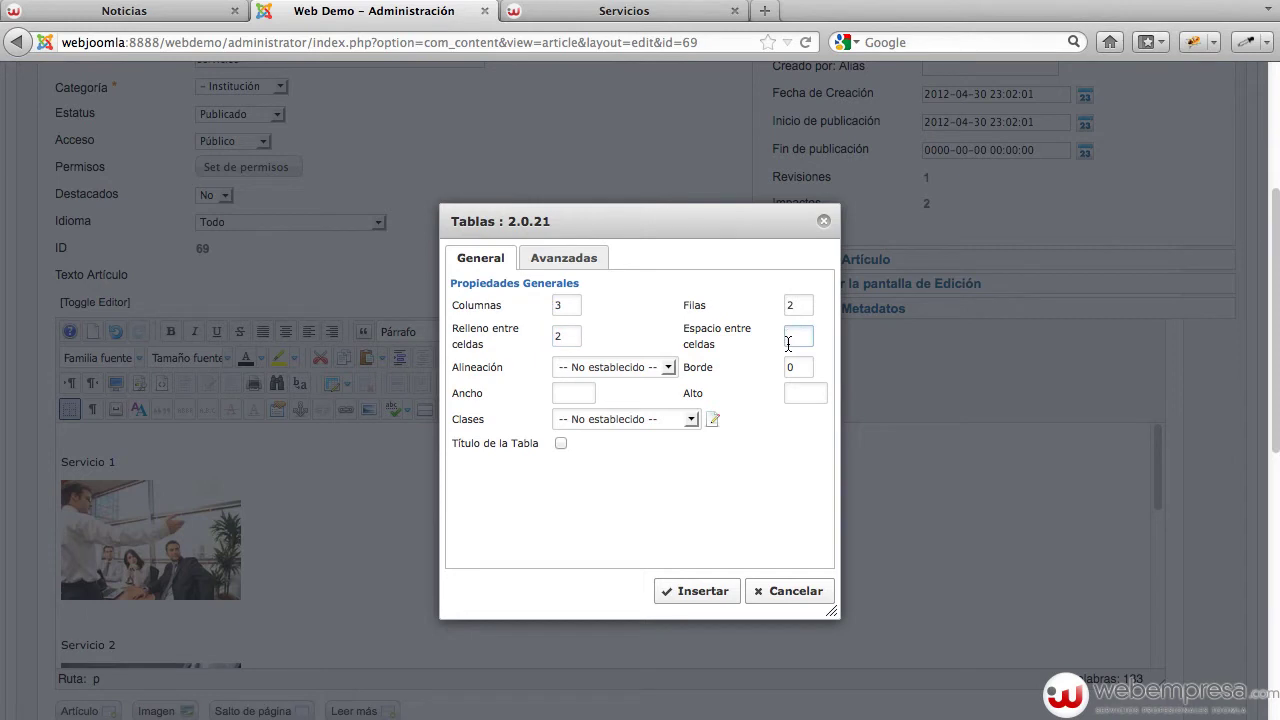
type("5")
left_click(640, 366)
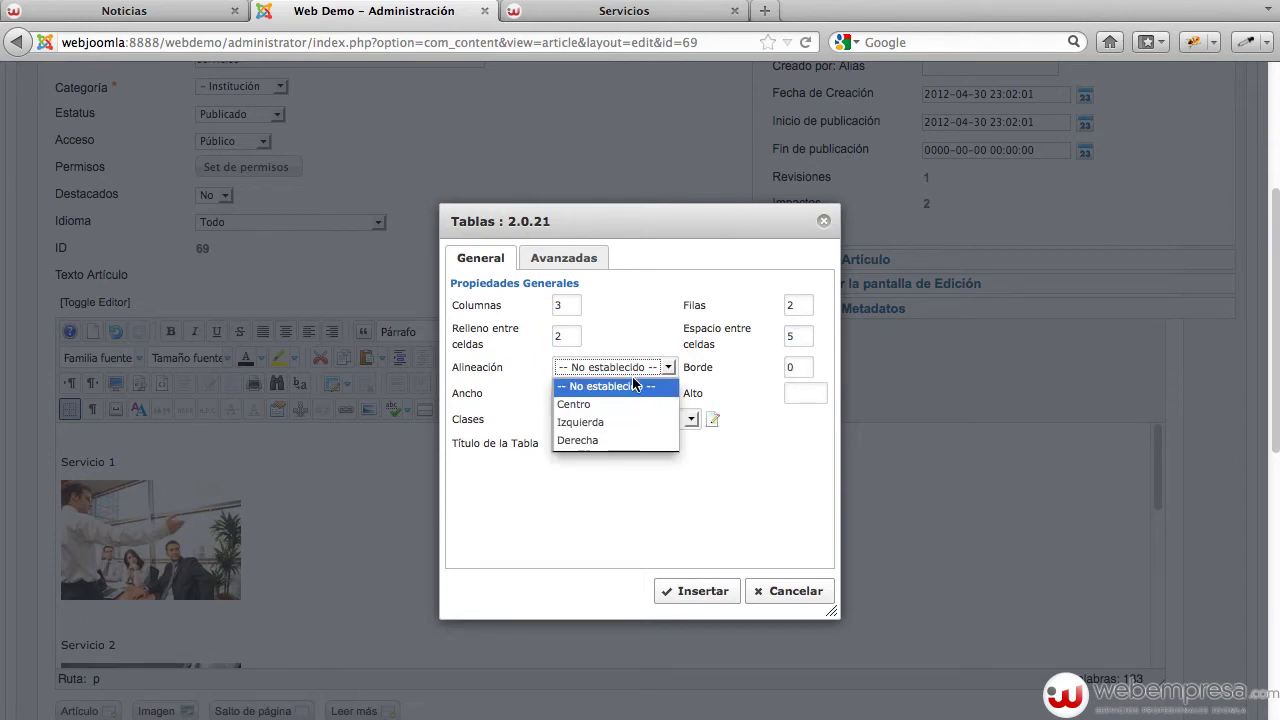
left_click(618, 406)
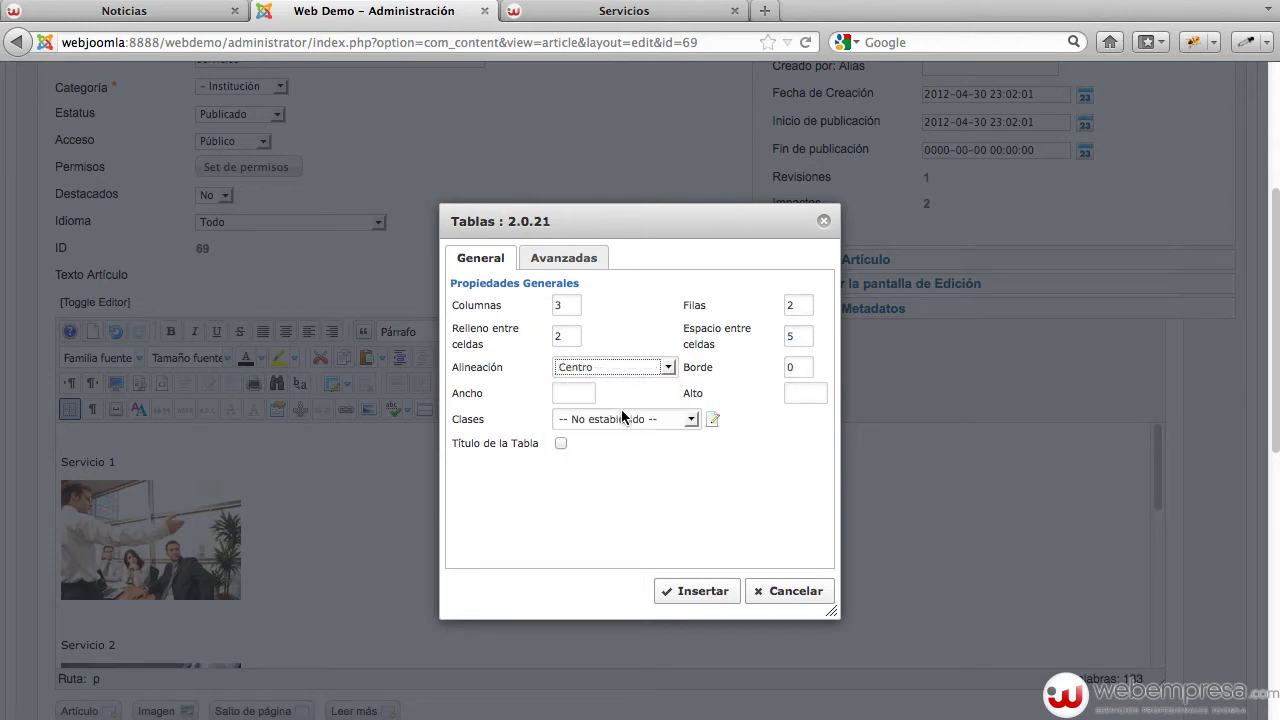
left_click(707, 583)
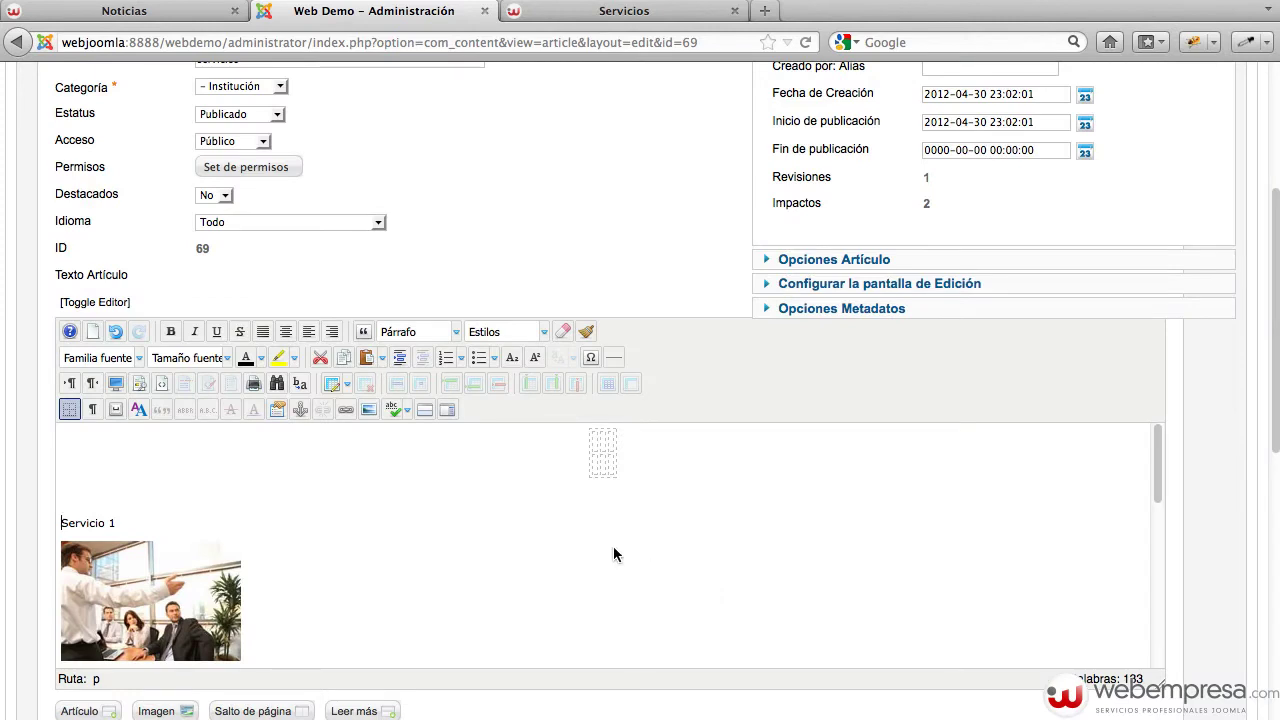
left_click(70, 410)
left_click(70, 410)
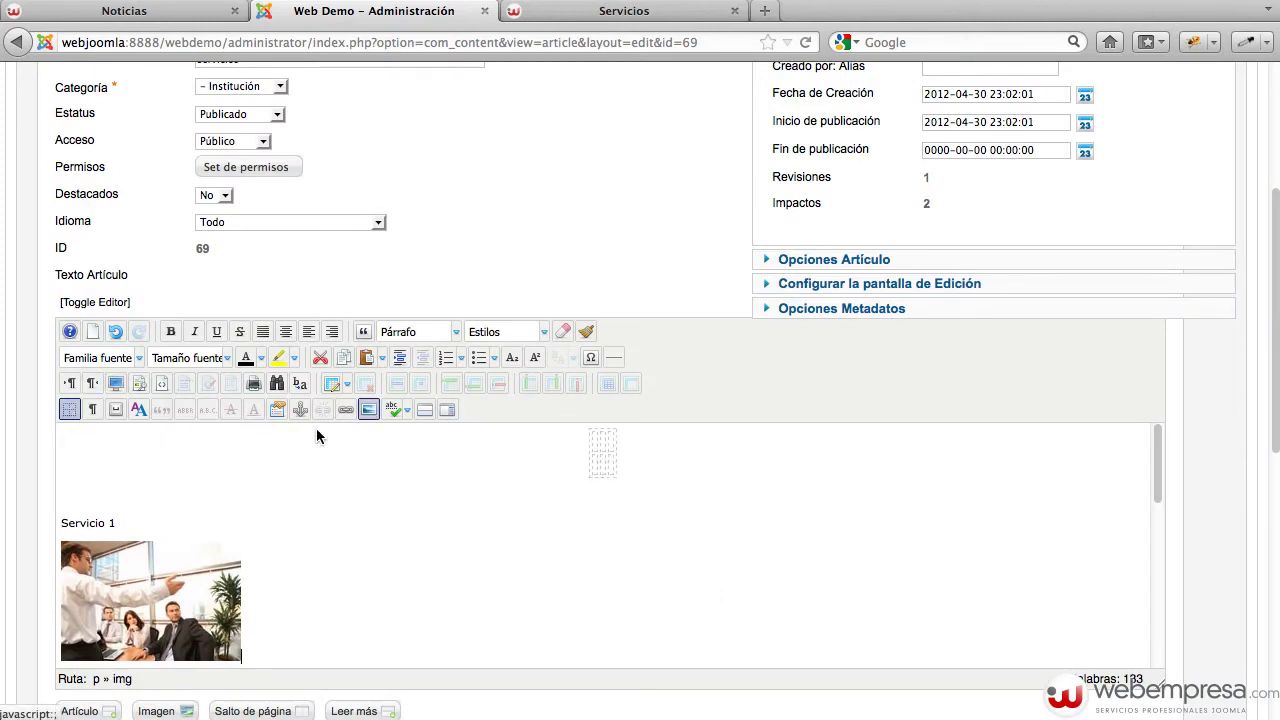
Move the "Servicio 1" text from above the first image into the table's first heading cell.
left_click(594, 437)
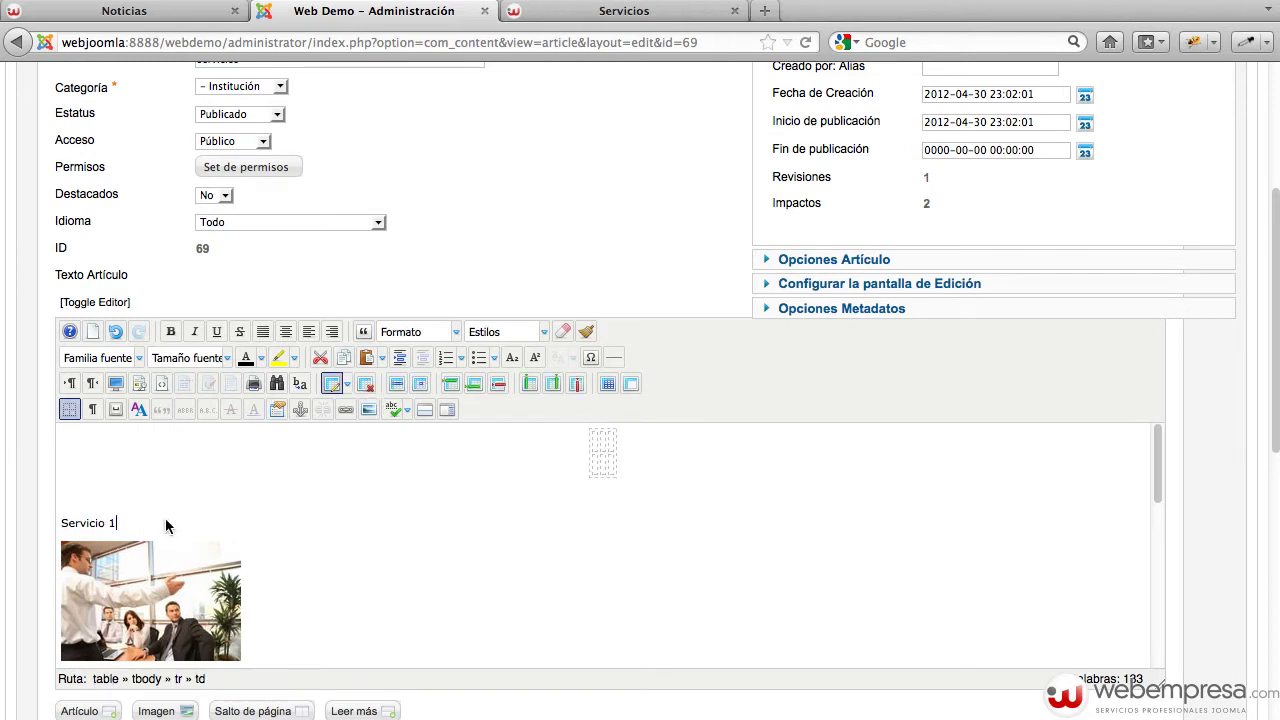
left_click_drag(166, 523, 49, 523)
key("BackSpace")
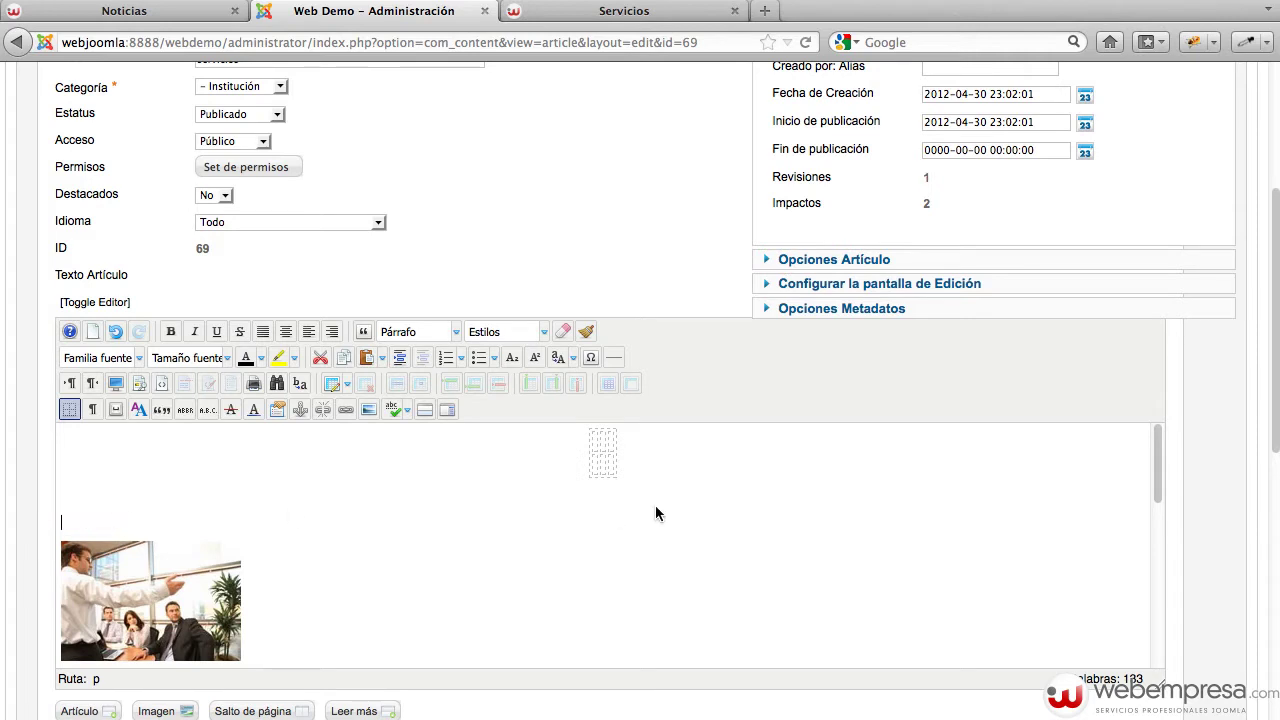
left_click(596, 438)
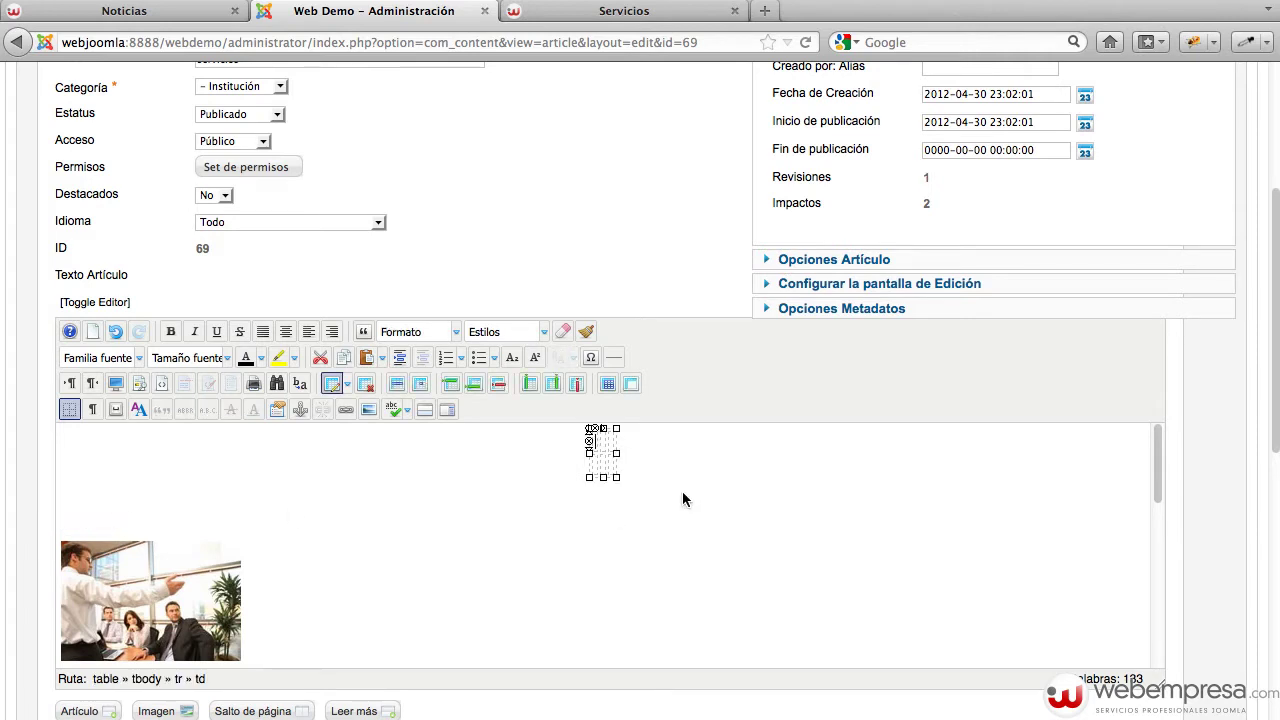
type("Servicio 1")
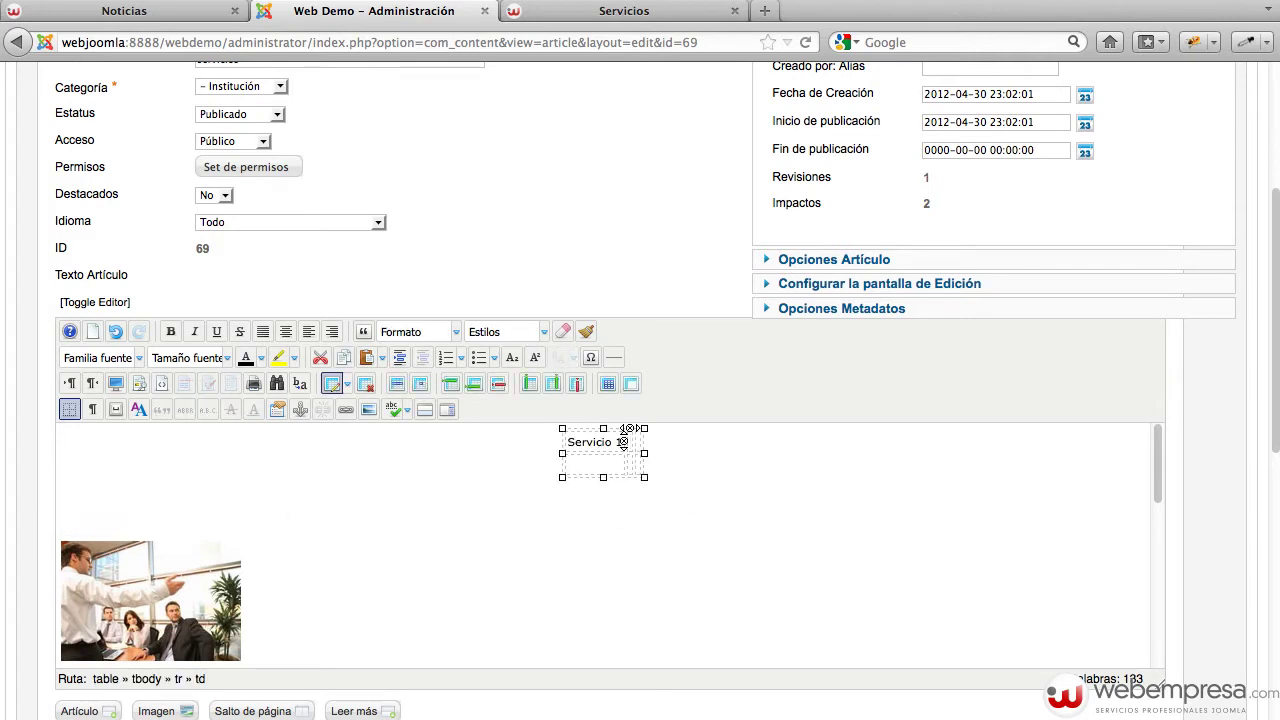
Fill the second and third heading cells of the table with "Servicio 2" and "Servicio 3".
left_click(634, 441)
type("Servicio 1")
left_click(665, 441)
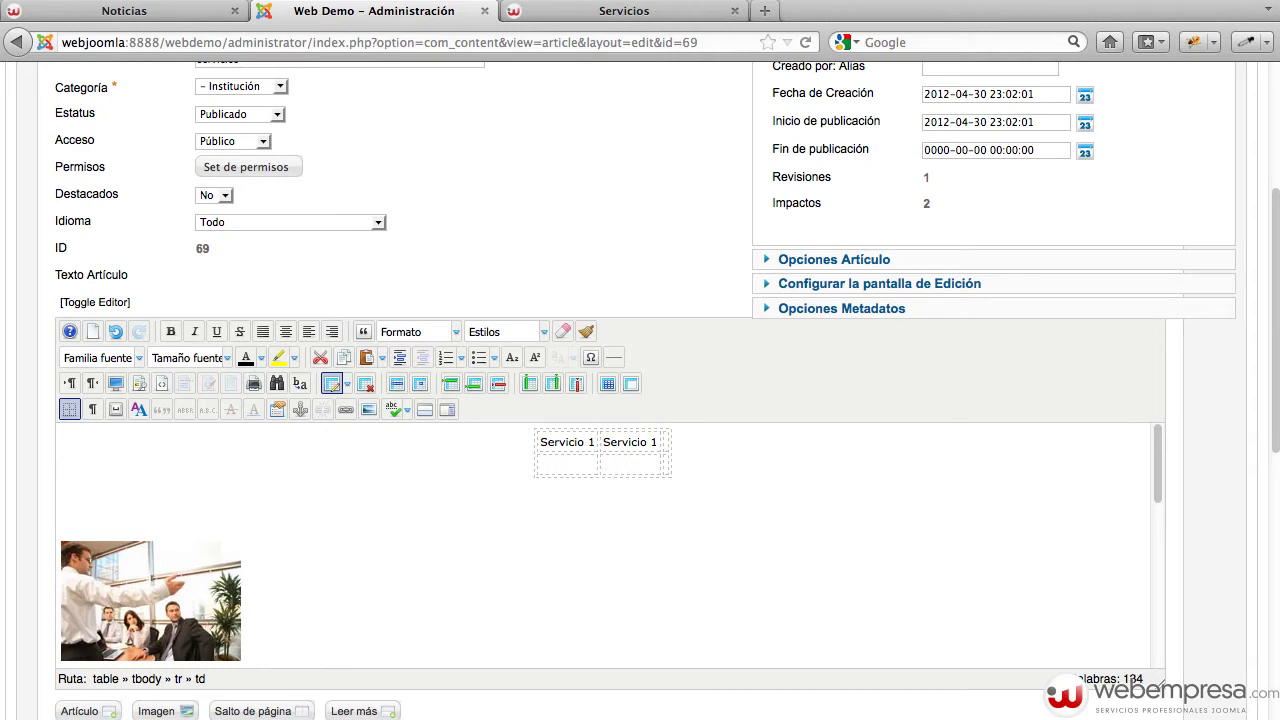
type("Servicio 1")
left_click(690, 441)
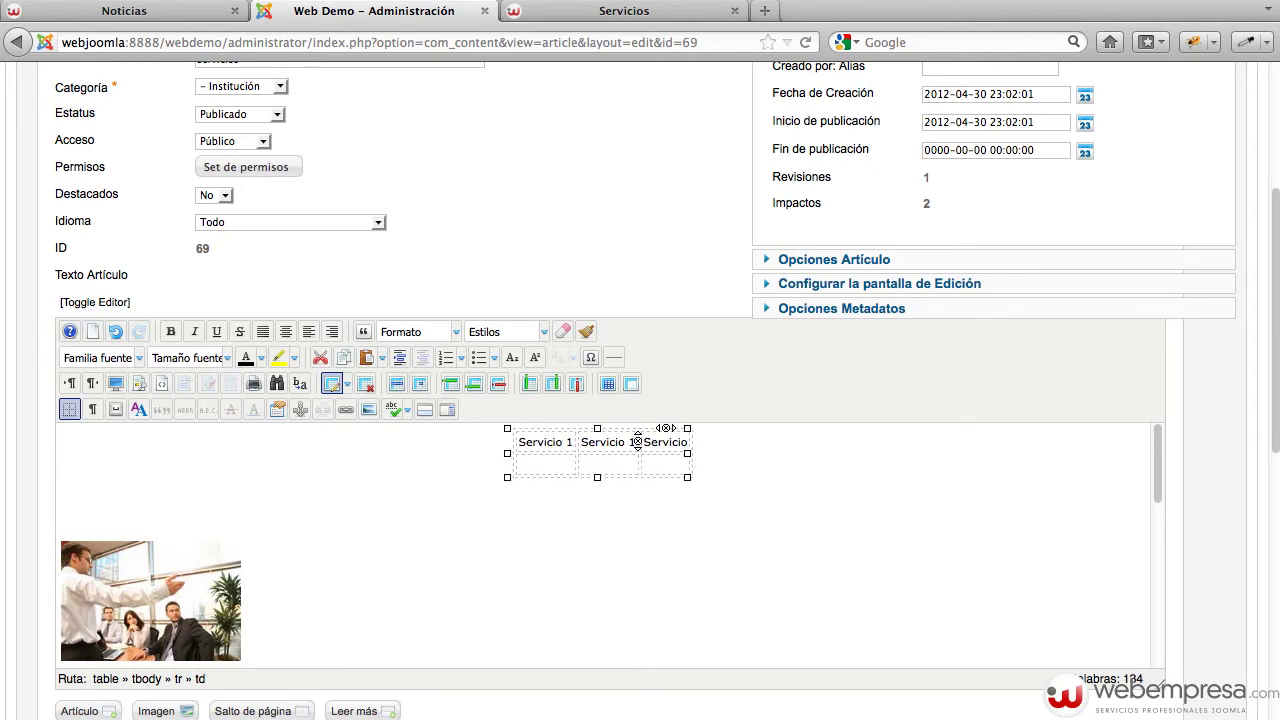
type("3")
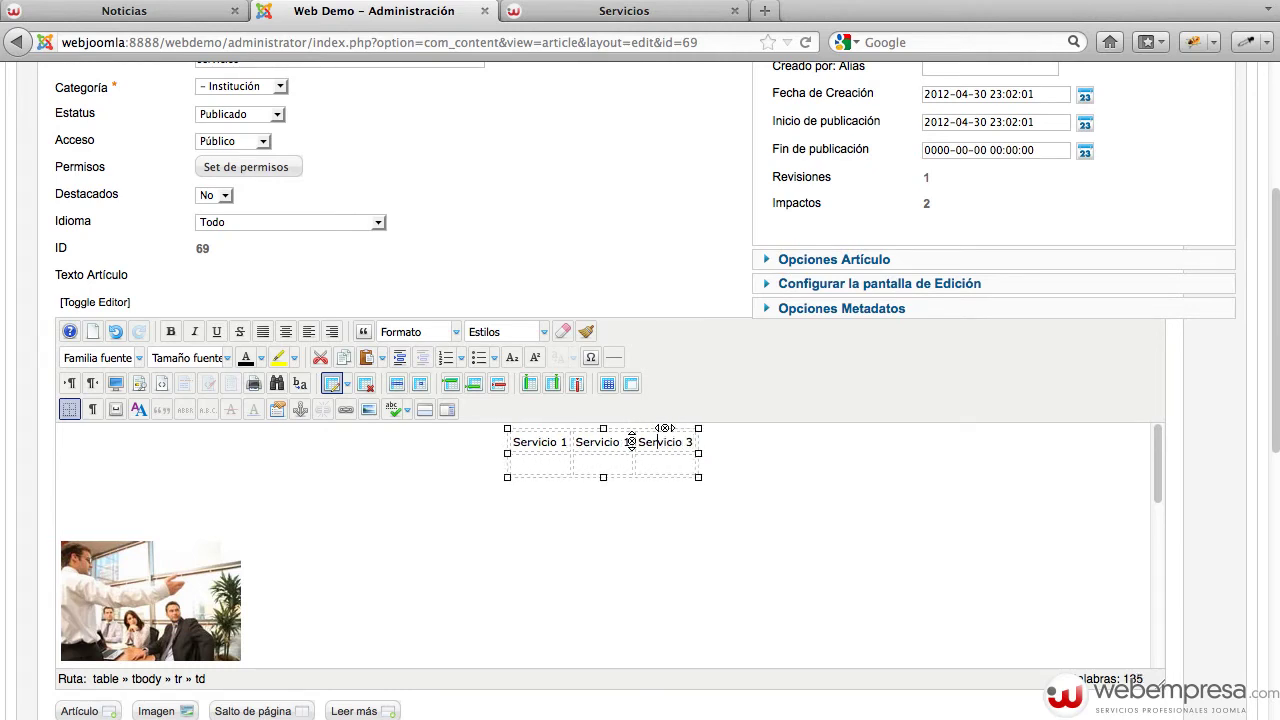
left_click(624, 441)
key("BackSpace")
type("3")
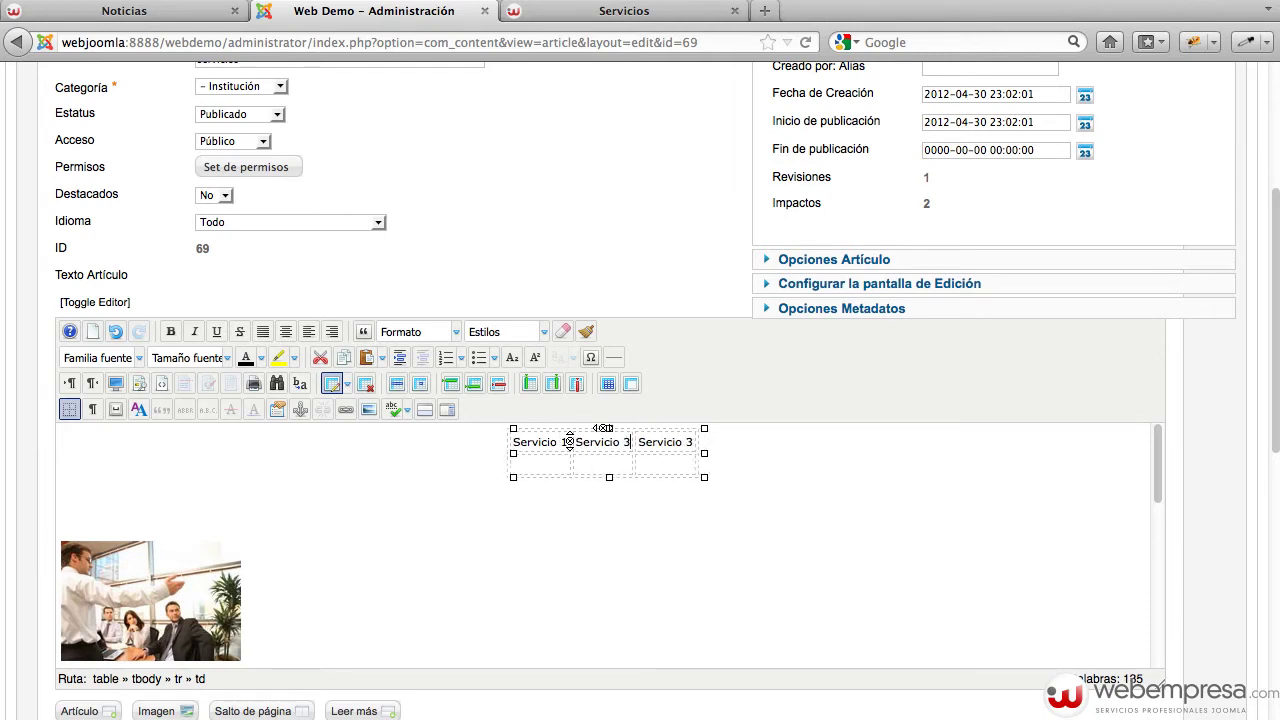
key("BackSpace")
type("2")
Move the first and second service images into the table cells below "Servicio 1" and "Servicio 2".
left_click(553, 460)
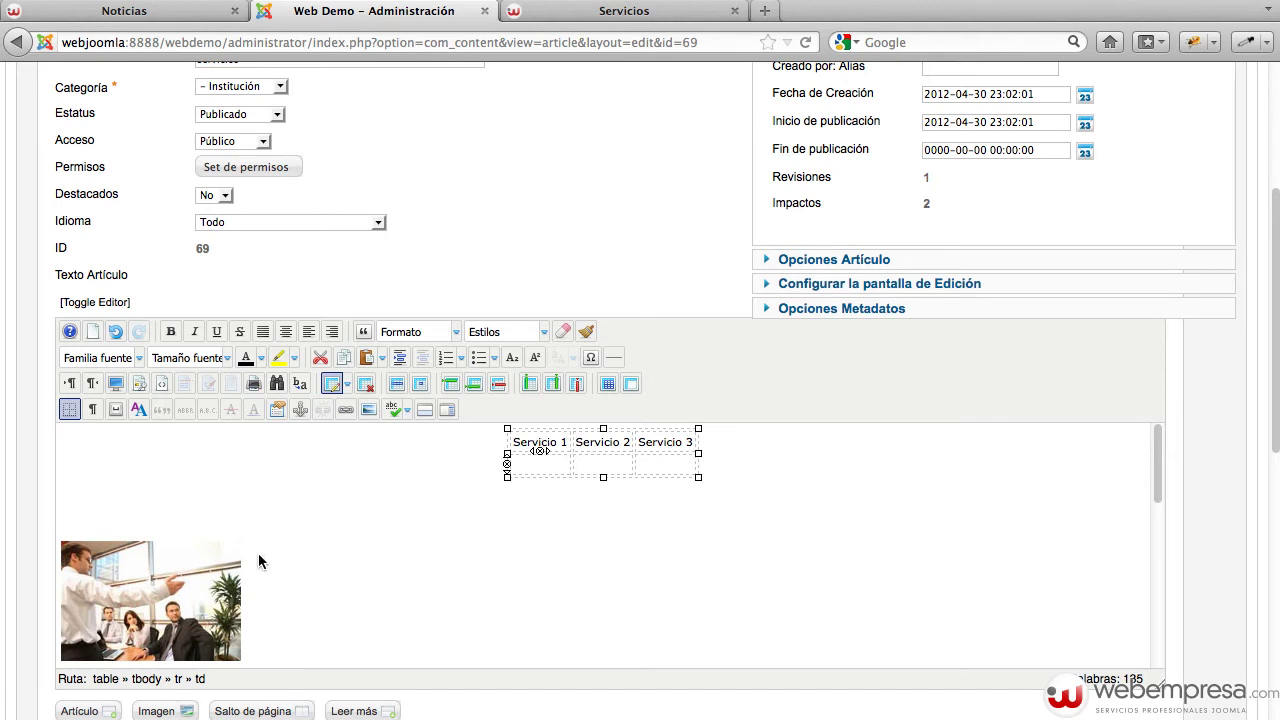
left_click(144, 583)
left_click_drag(150, 590, 468, 502)
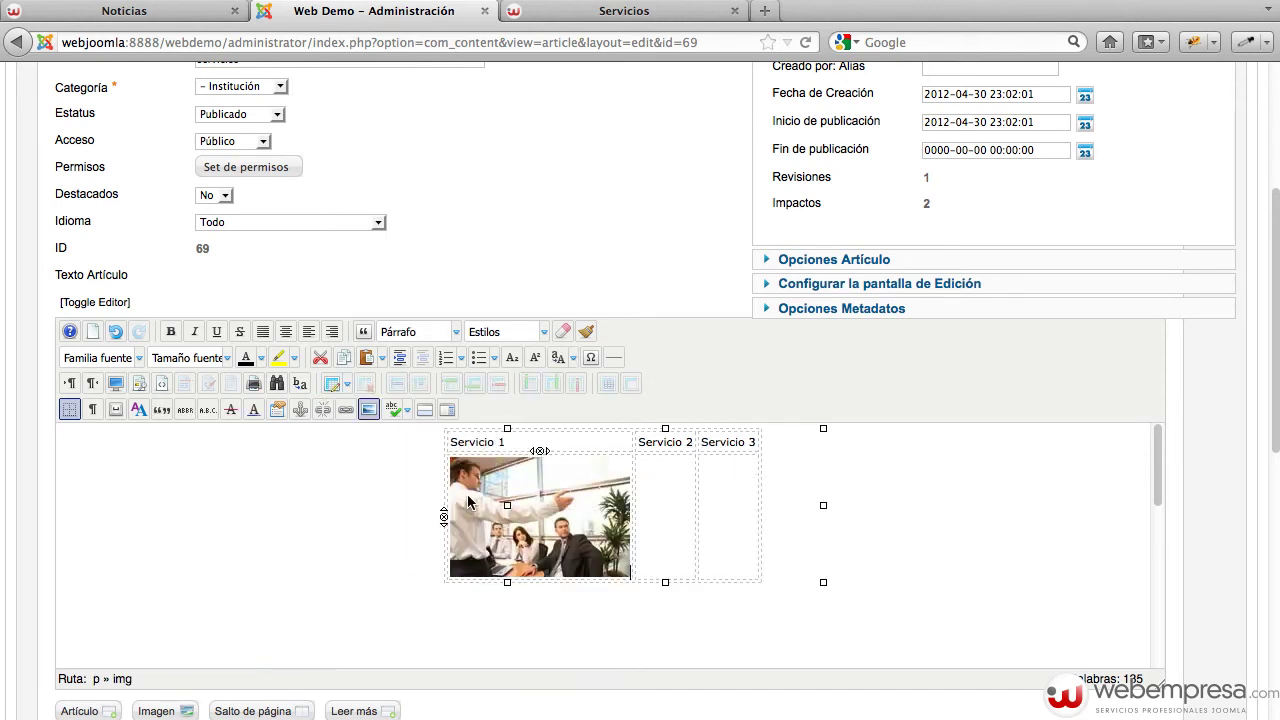
scroll(343, 571, "down", 2)
left_click(149, 657)
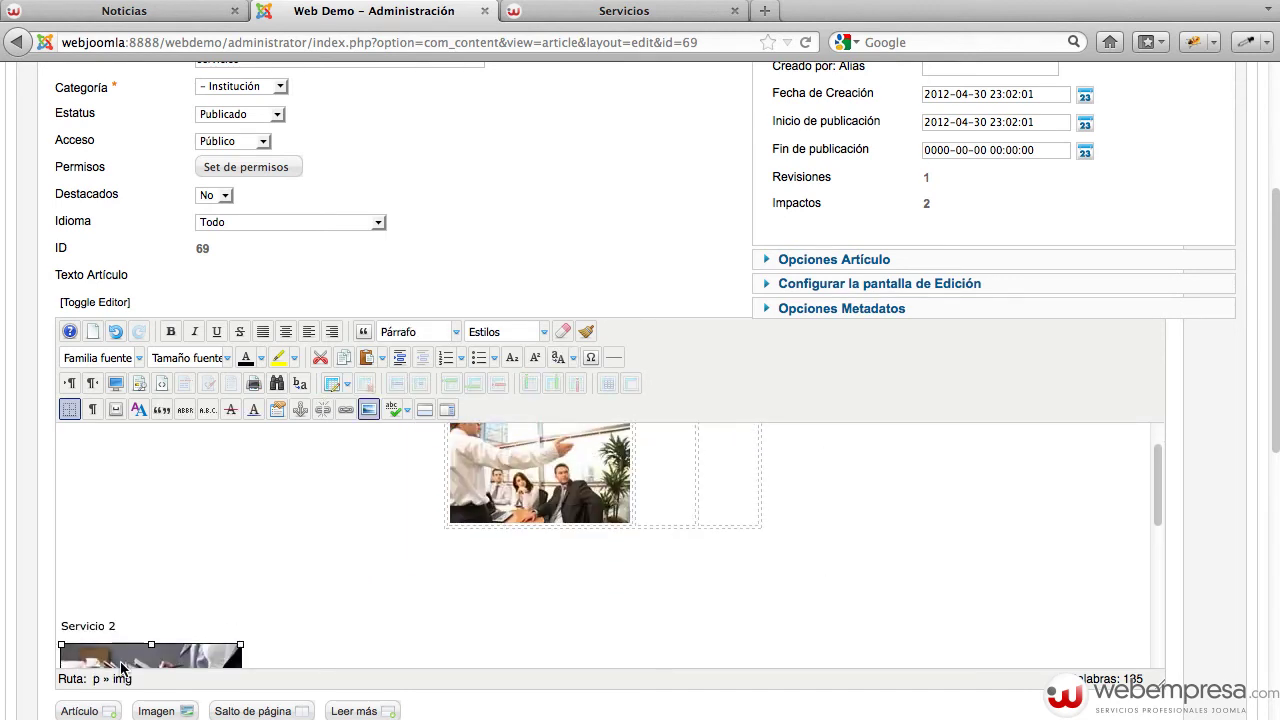
left_click_drag(122, 664, 650, 470)
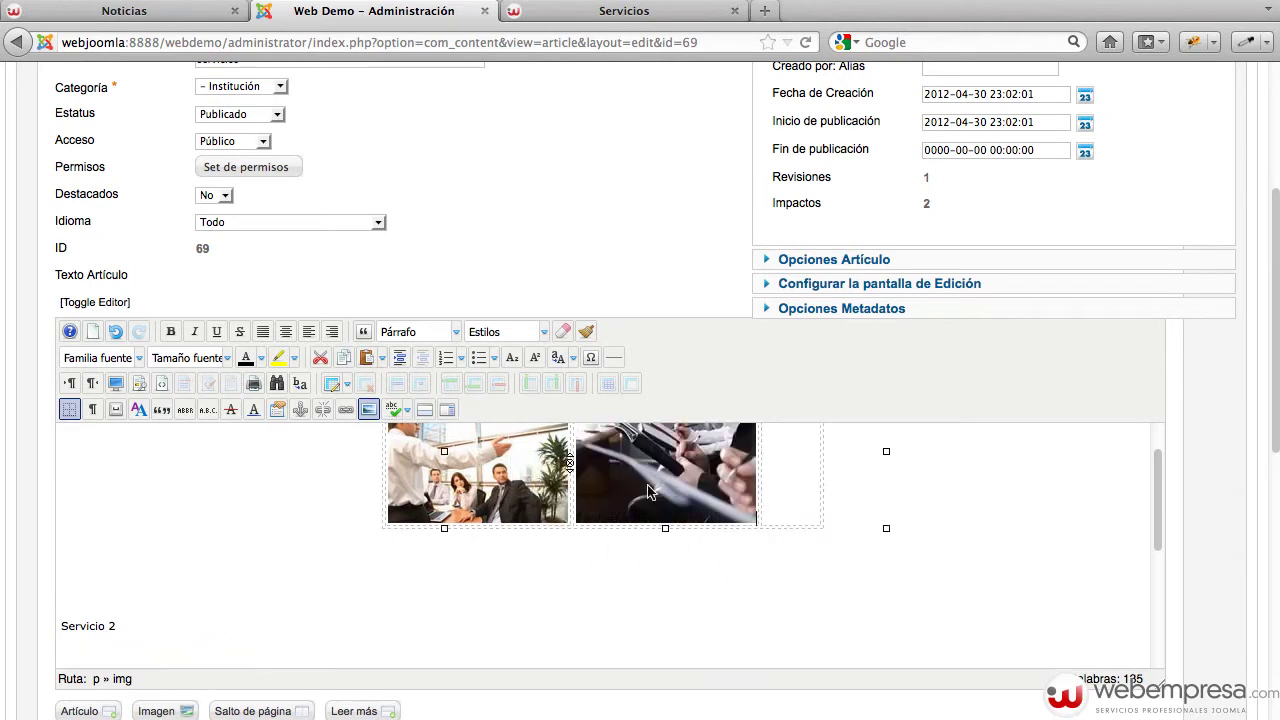
Delete the leftover "Servicio 2" and "Servicio 3" lines between the table and the third image.
scroll(295, 575, "down", 3)
left_click(230, 590)
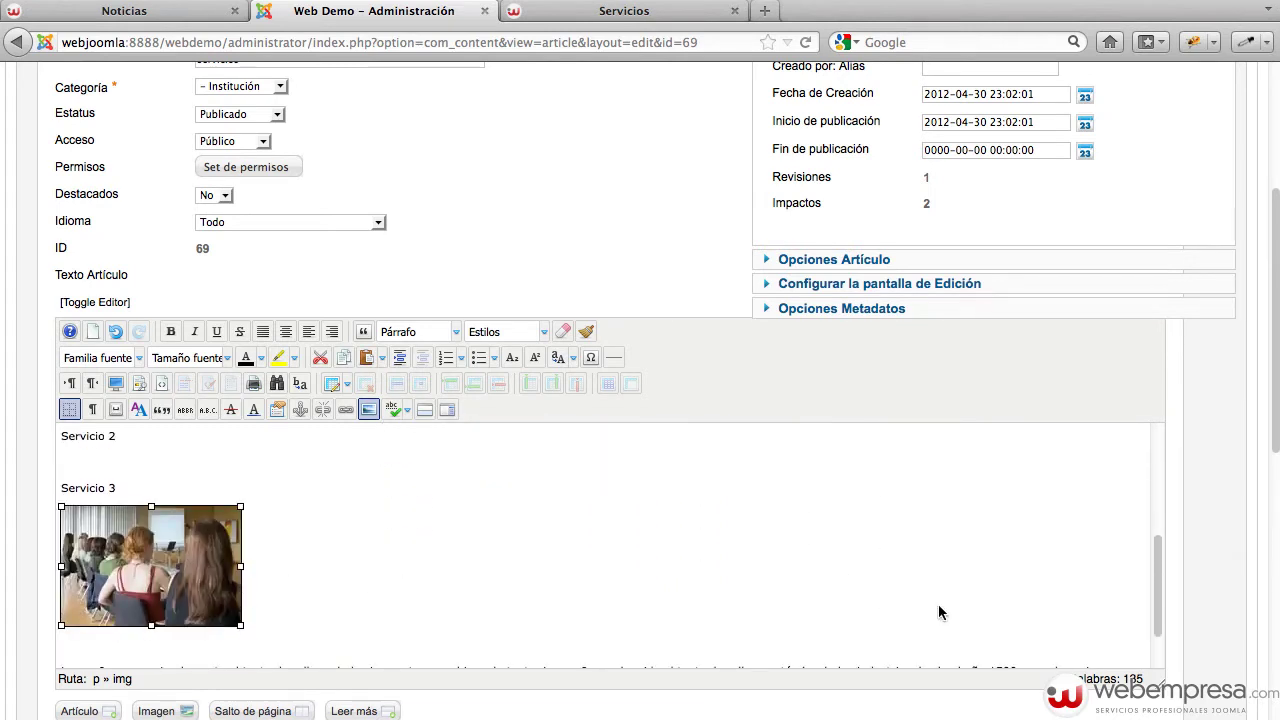
scroll(951, 561, "up", 2)
left_click(74, 559)
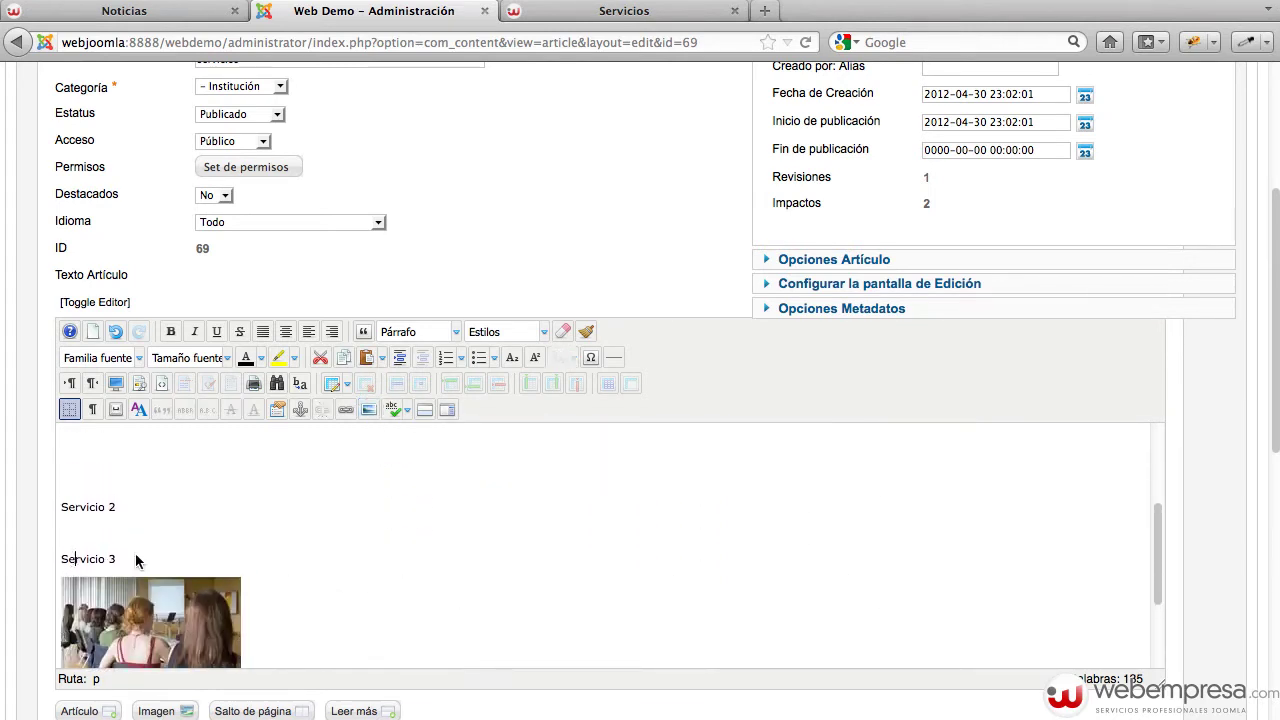
left_click_drag(135, 557, 48, 442)
left_click(96, 467)
key("BackSpace")
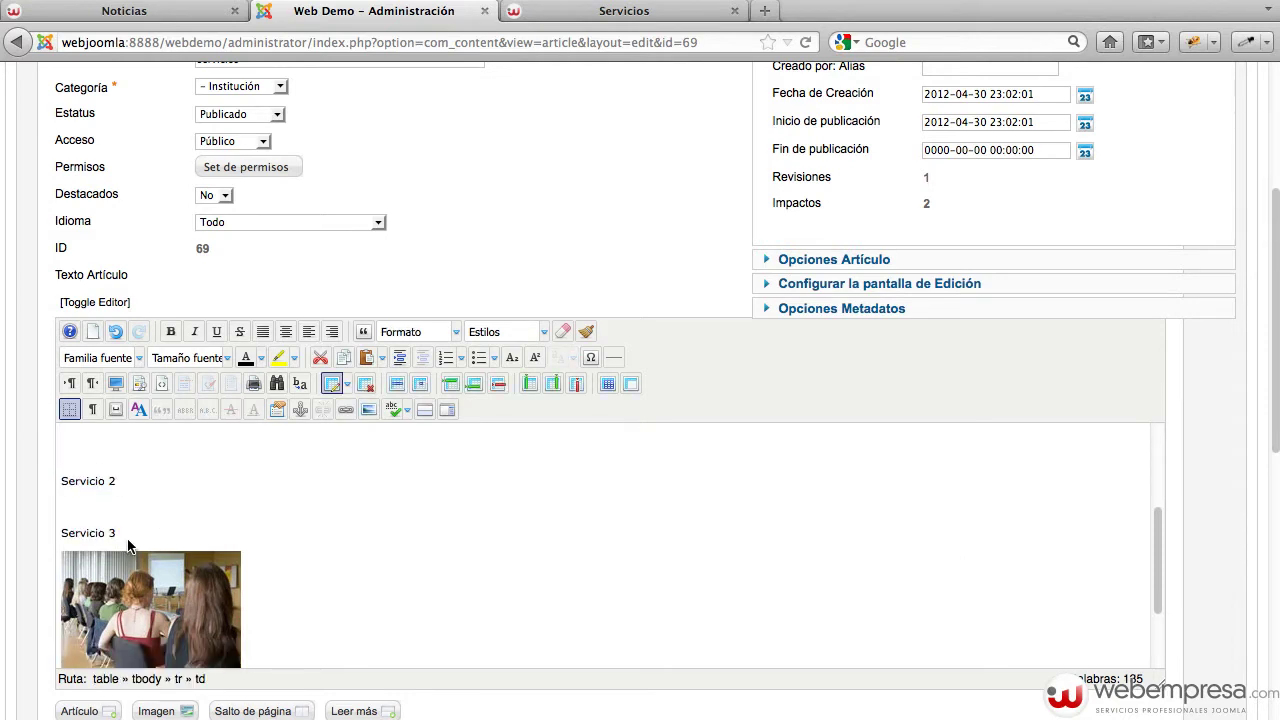
left_click_drag(128, 545, 29, 457)
key("BackSpace")
scroll(484, 553, "up", 3)
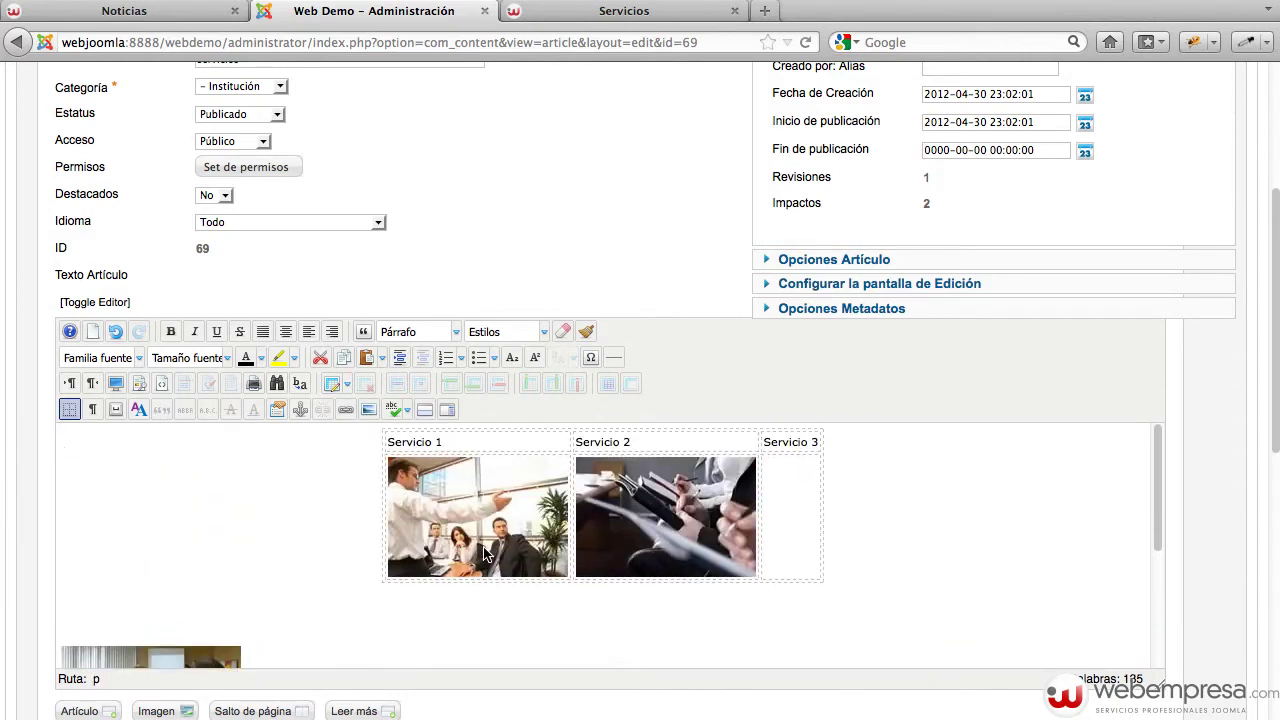
Move the third service image into the cell below "Servicio 3" and remove surplus blank lines between the table and the body text.
scroll(484, 553, "down", 1)
left_click(193, 615)
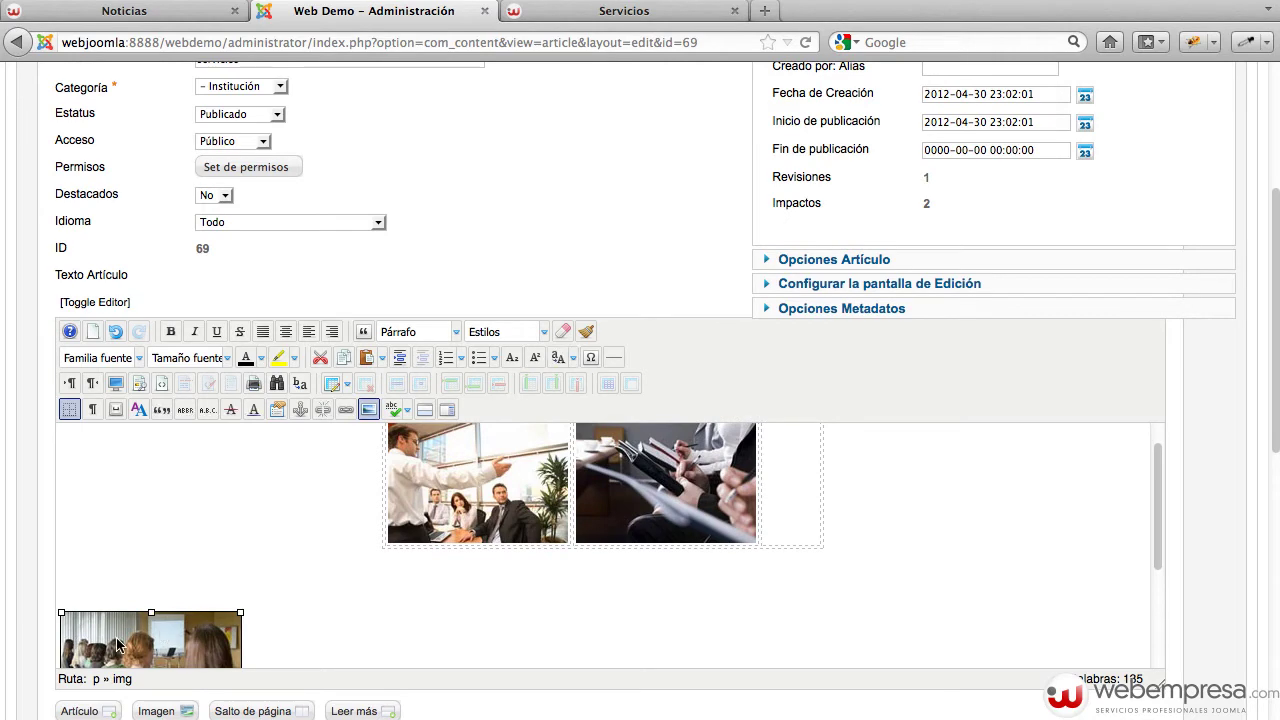
left_click_drag(120, 640, 806, 535)
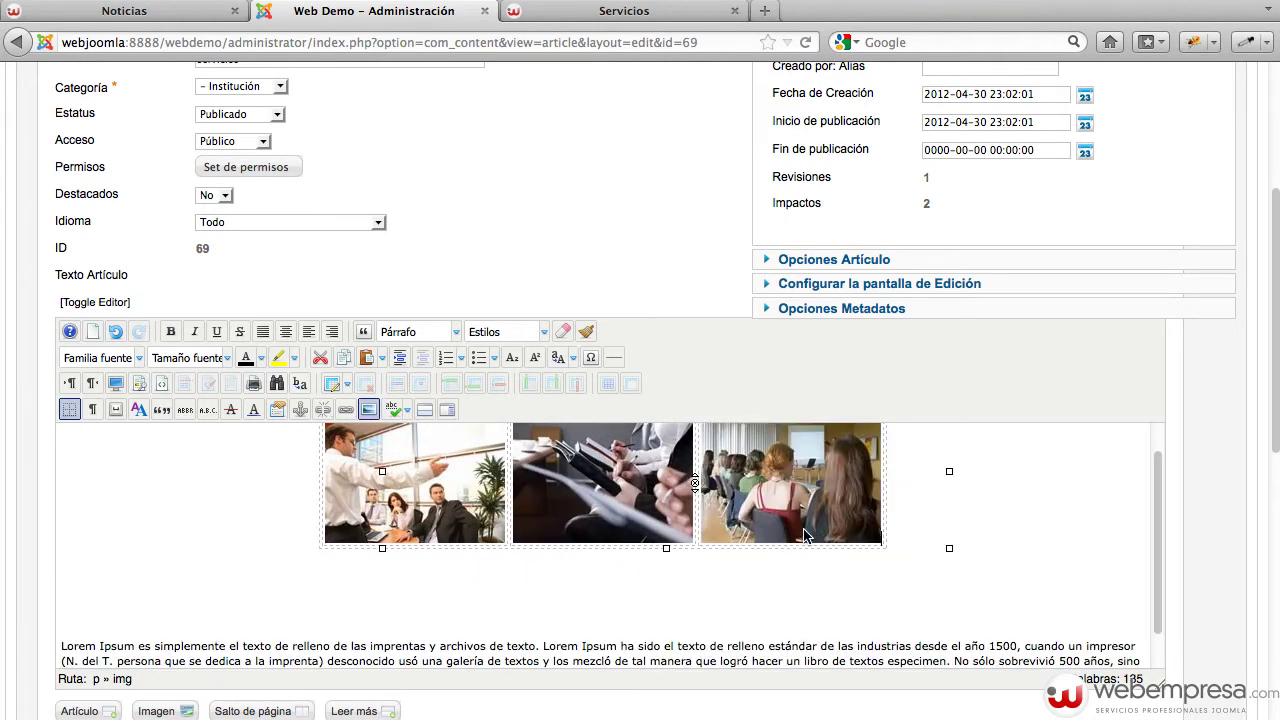
left_click(364, 601)
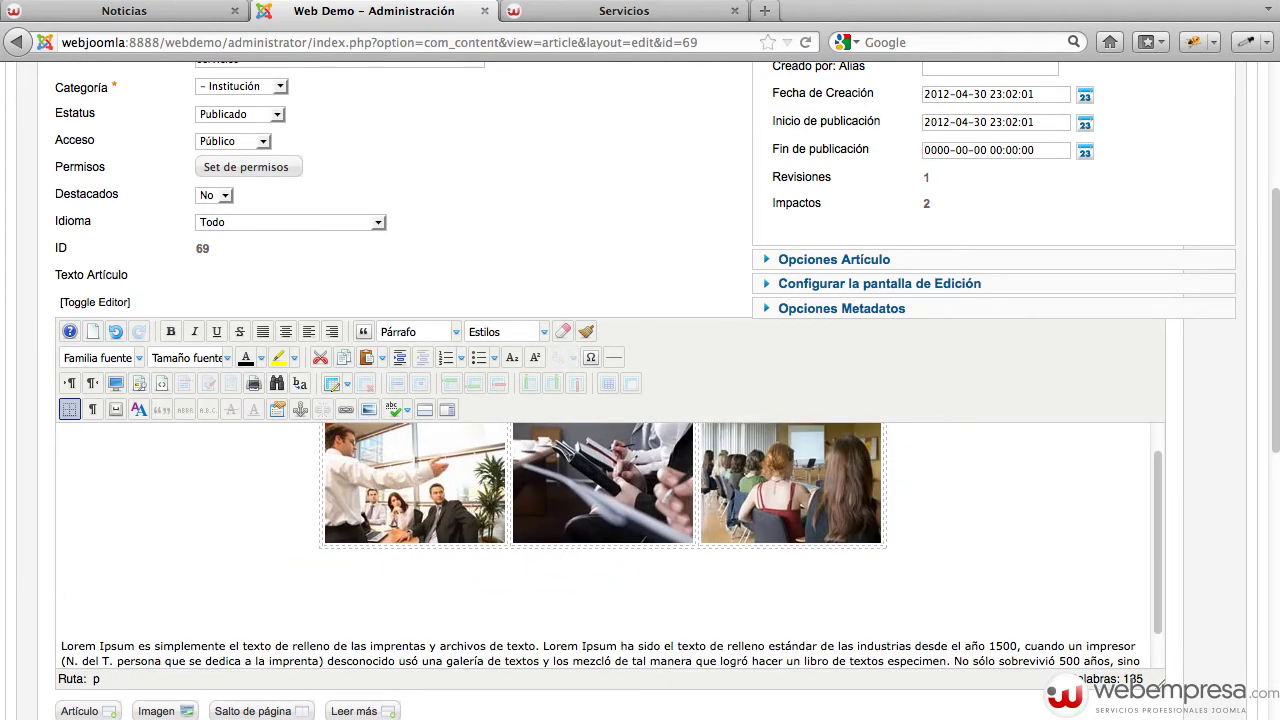
key("Delete")
key("Delete")
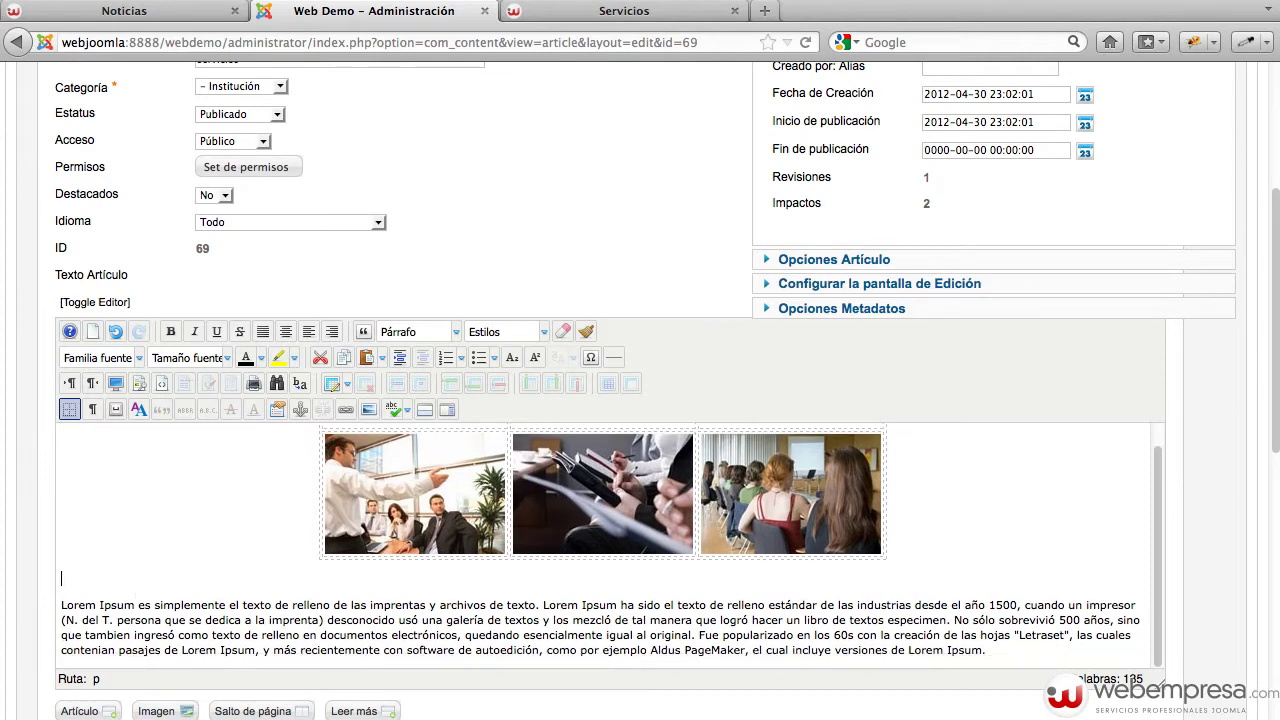
Centre the "Servicio 1", "Servicio 2" and "Servicio 3" headings within their table cells.
scroll(288, 592, "up", 1)
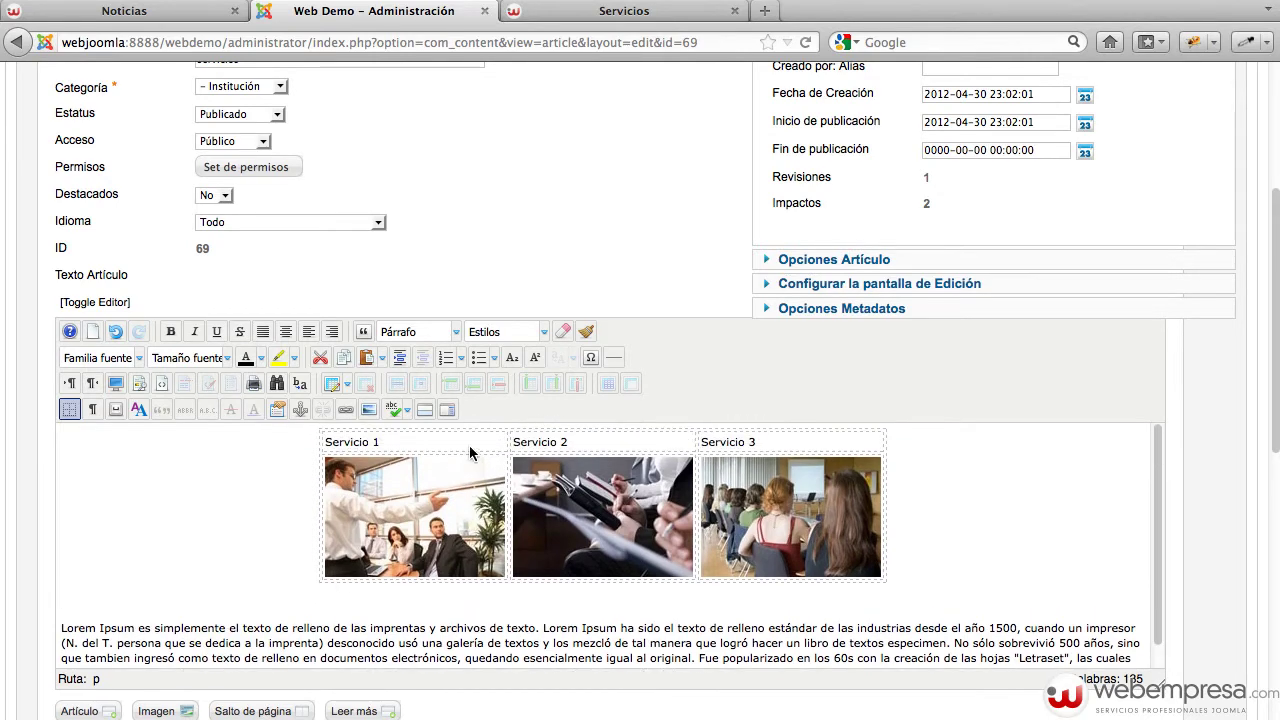
left_click_drag(772, 457, 370, 443)
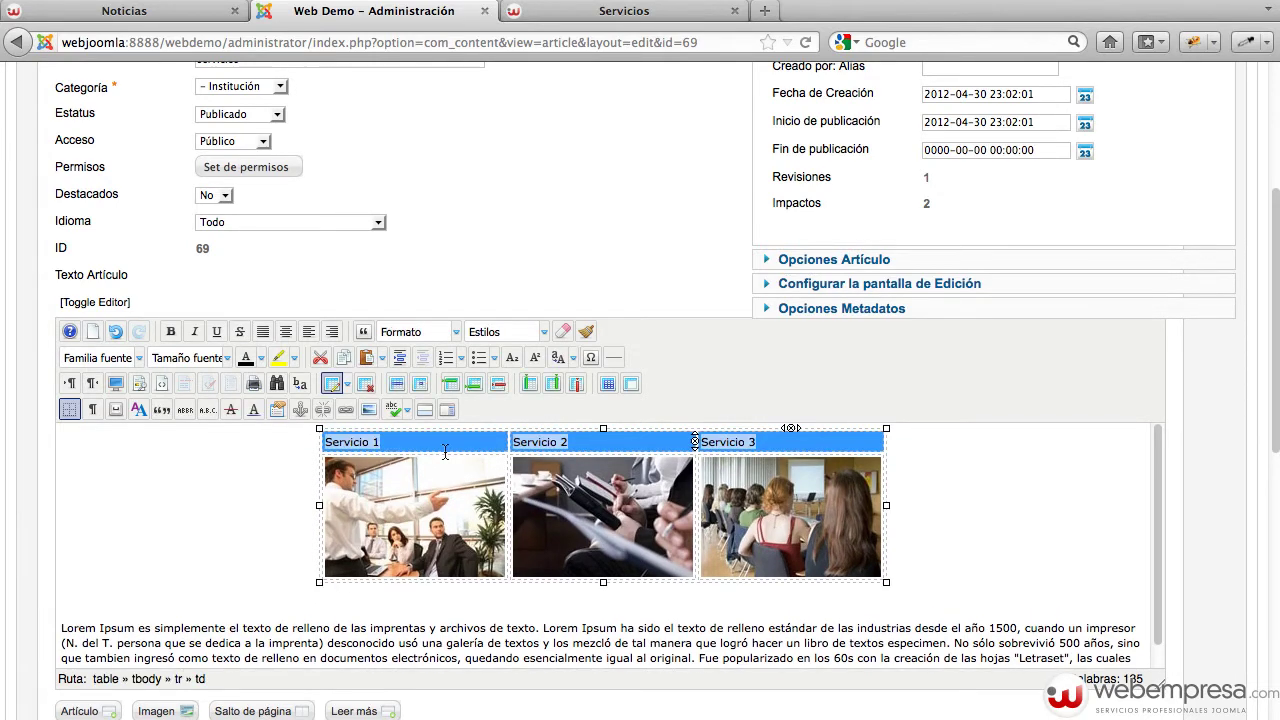
left_click(286, 331)
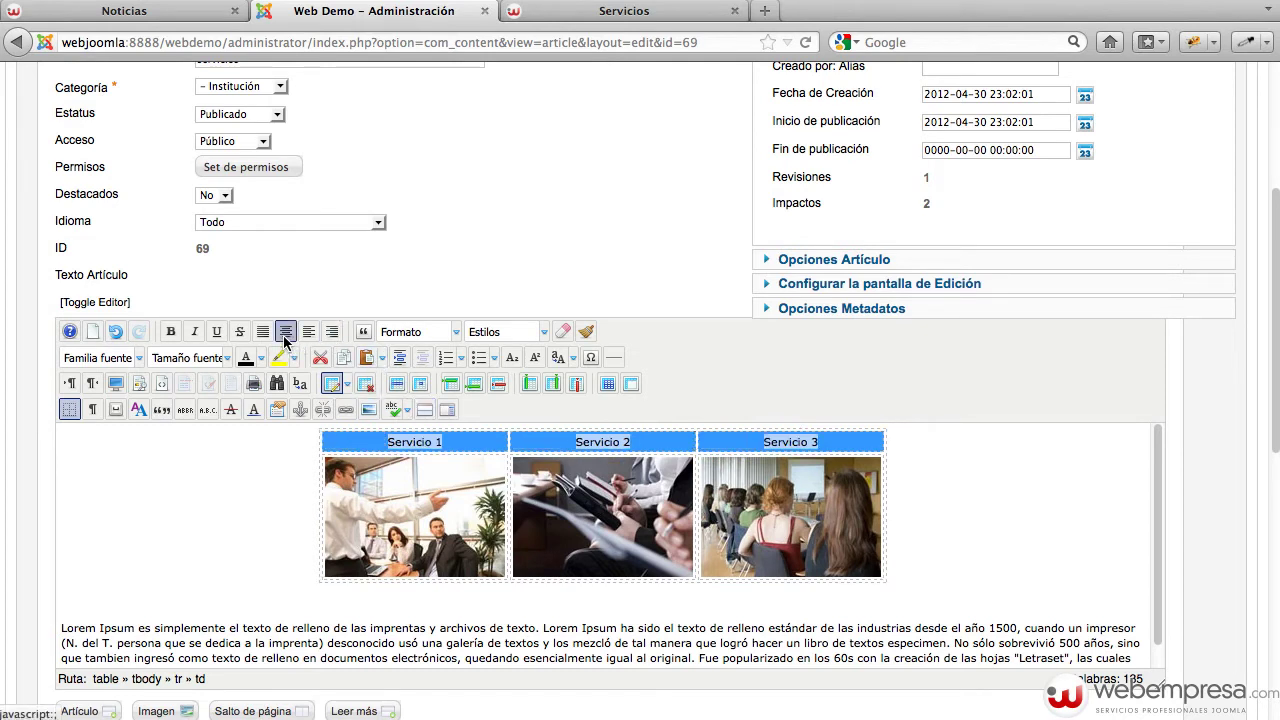
left_click(630, 553)
left_click(840, 527)
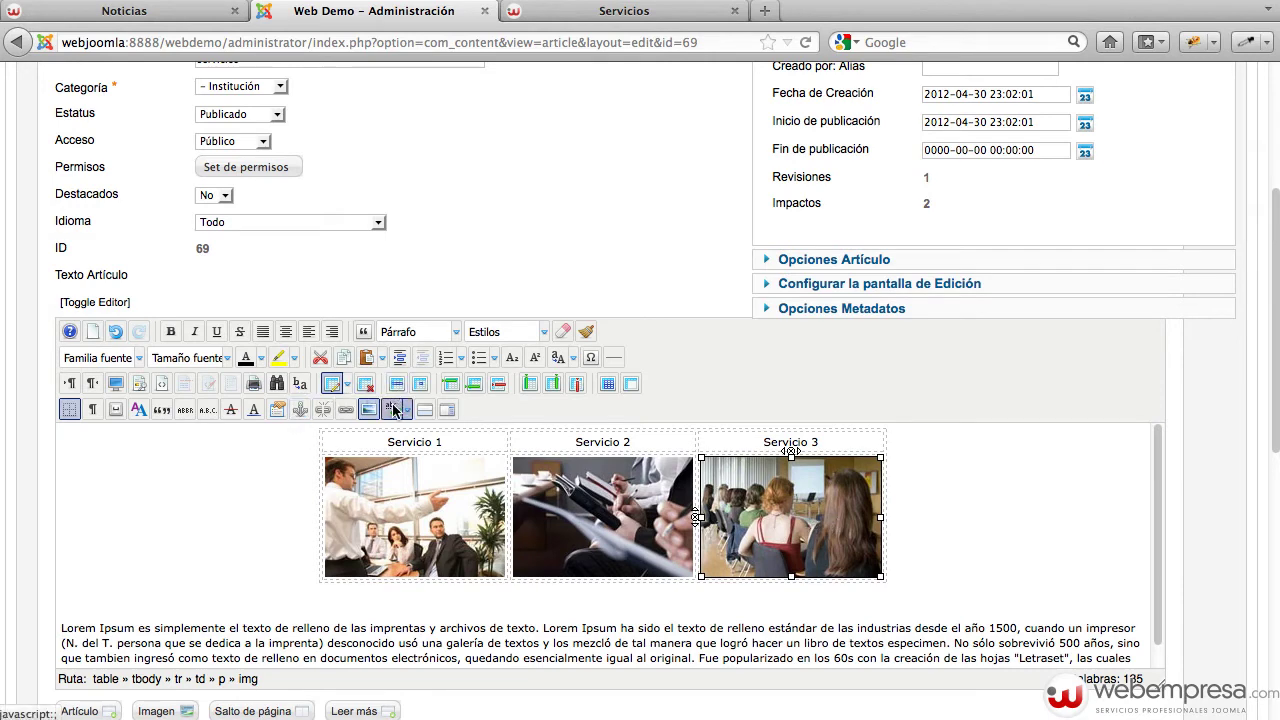
left_click(358, 410)
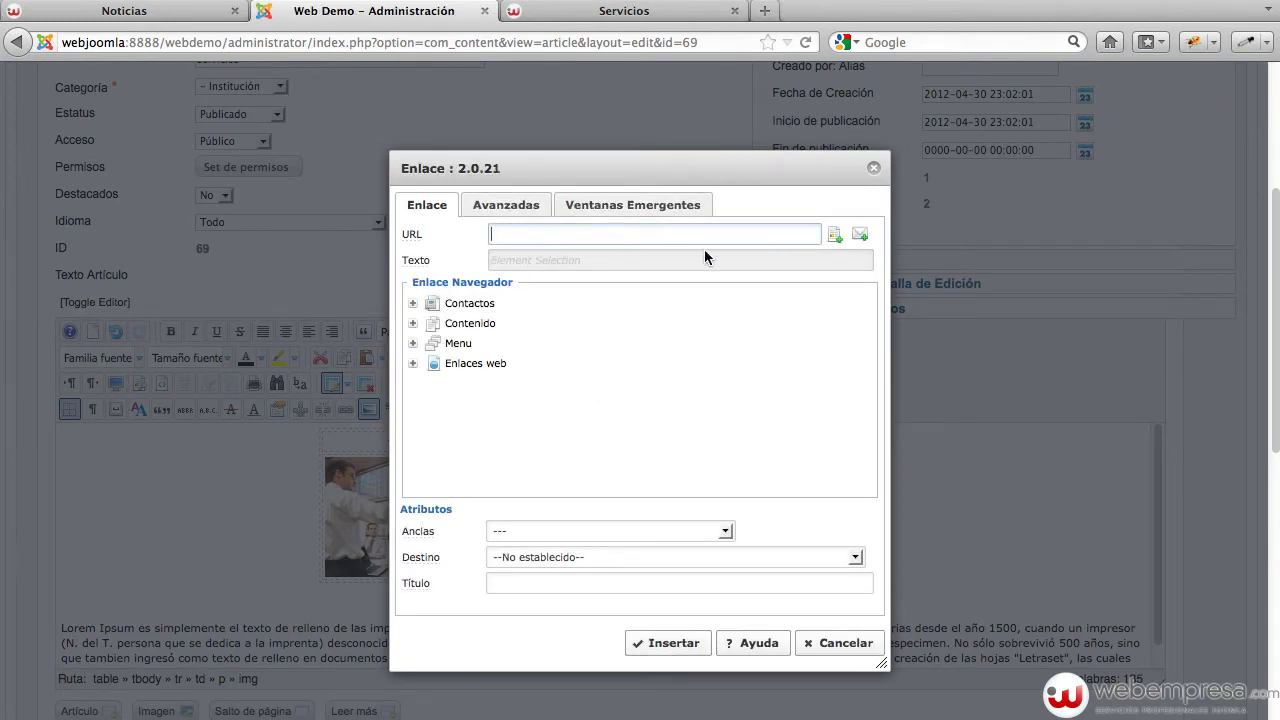
left_click(873, 170)
Save and close the Servicios article, and reload its public page to check the table layout.
scroll(1179, 386, "up", 3)
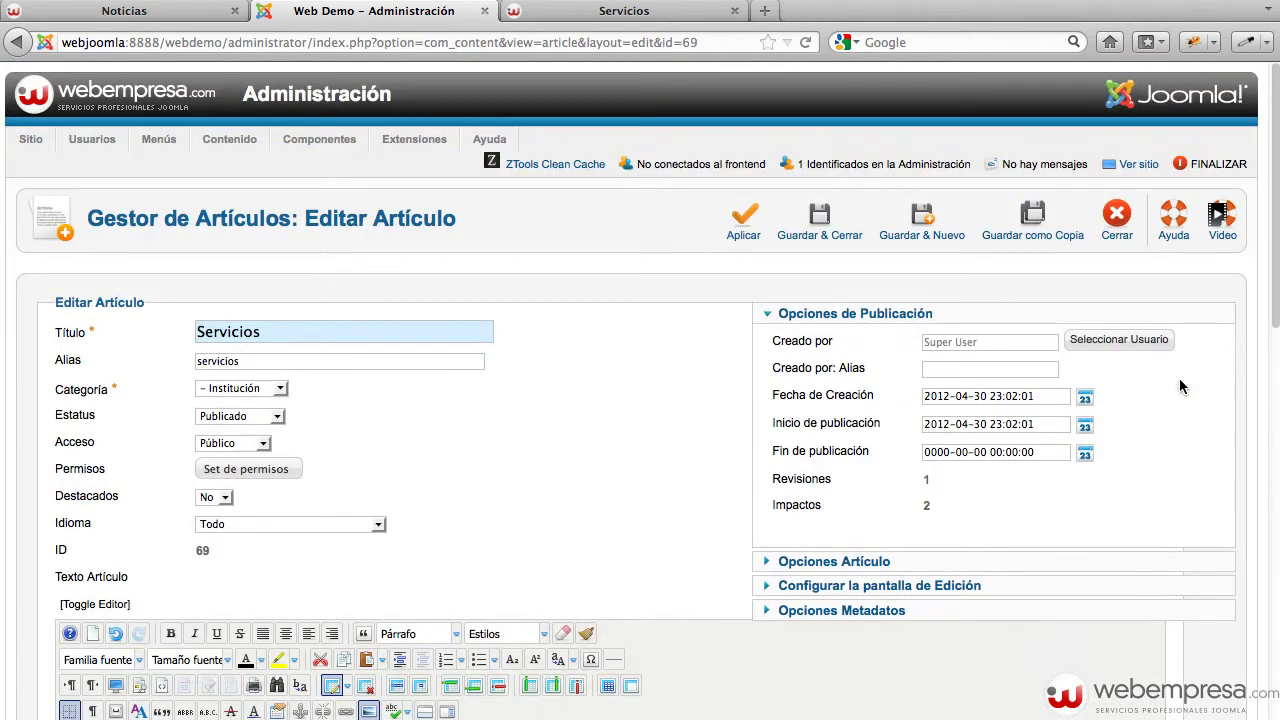
left_click(819, 230)
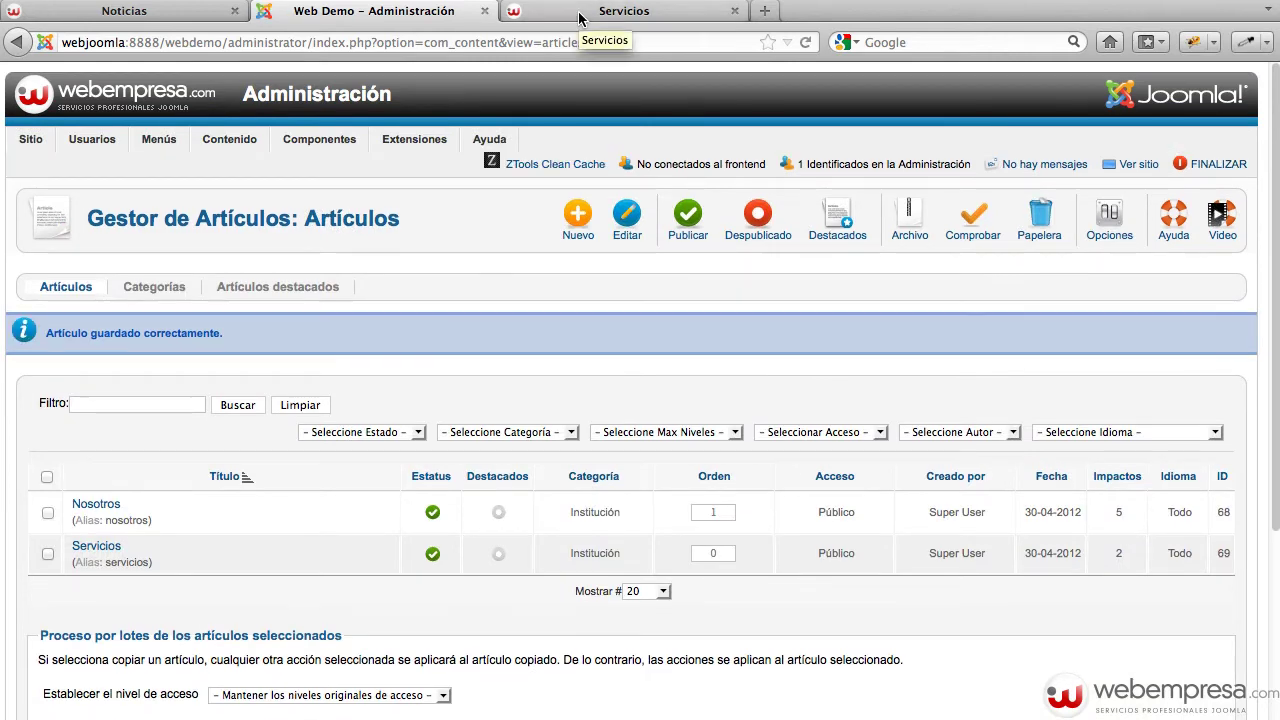
left_click(585, 14)
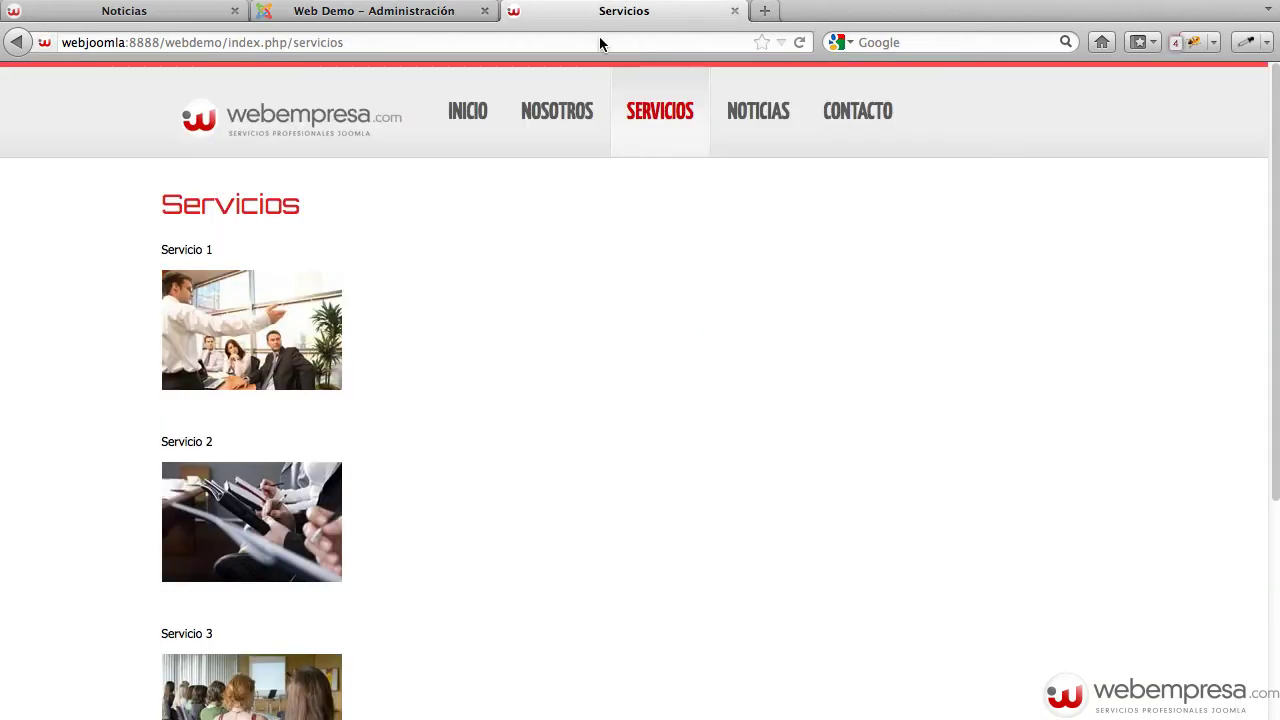
key("super+r")
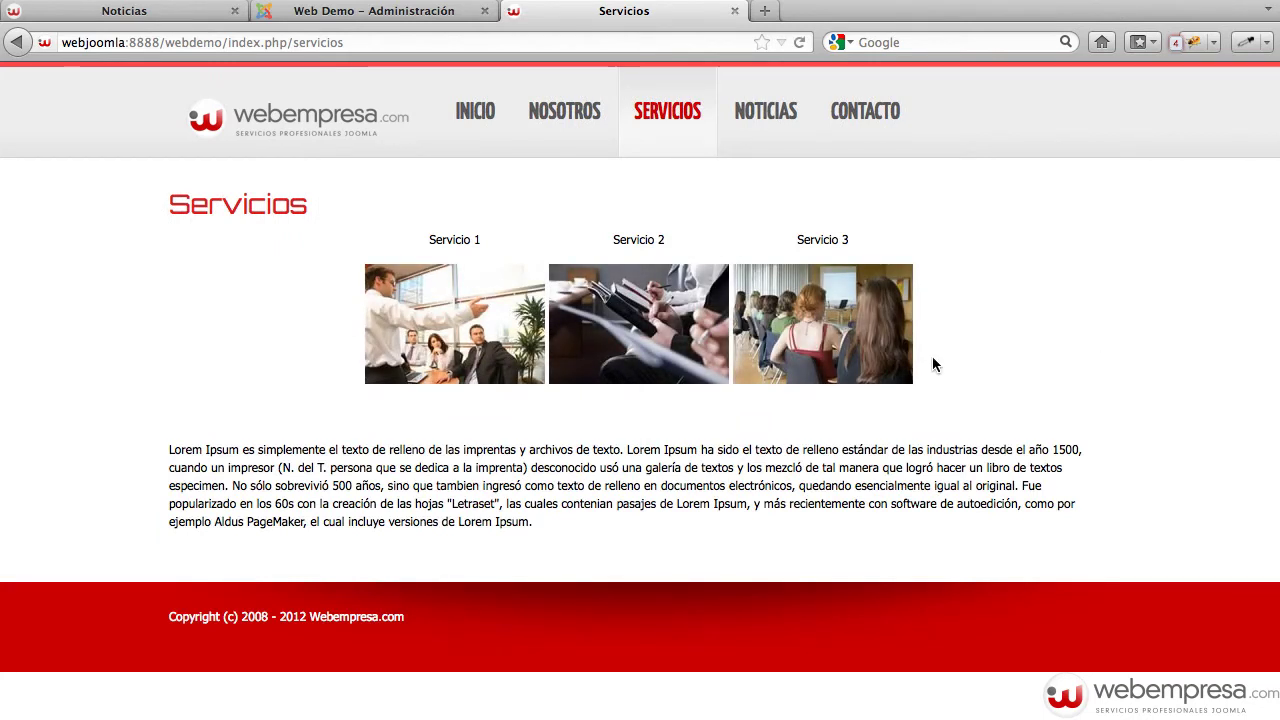
Review the Inicio, Nosotros and Servicios pages of the public site and return to Inicio.
left_click(485, 118)
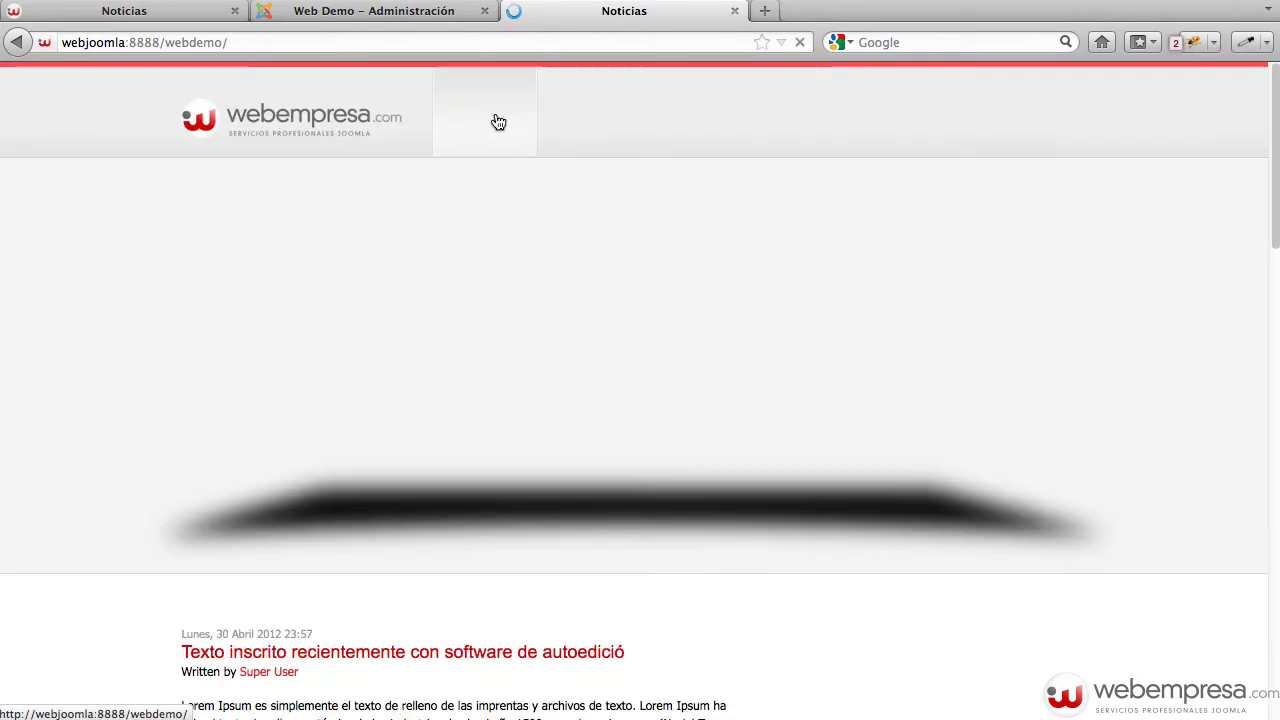
scroll(729, 339, "down", 10)
scroll(729, 339, "up", 6)
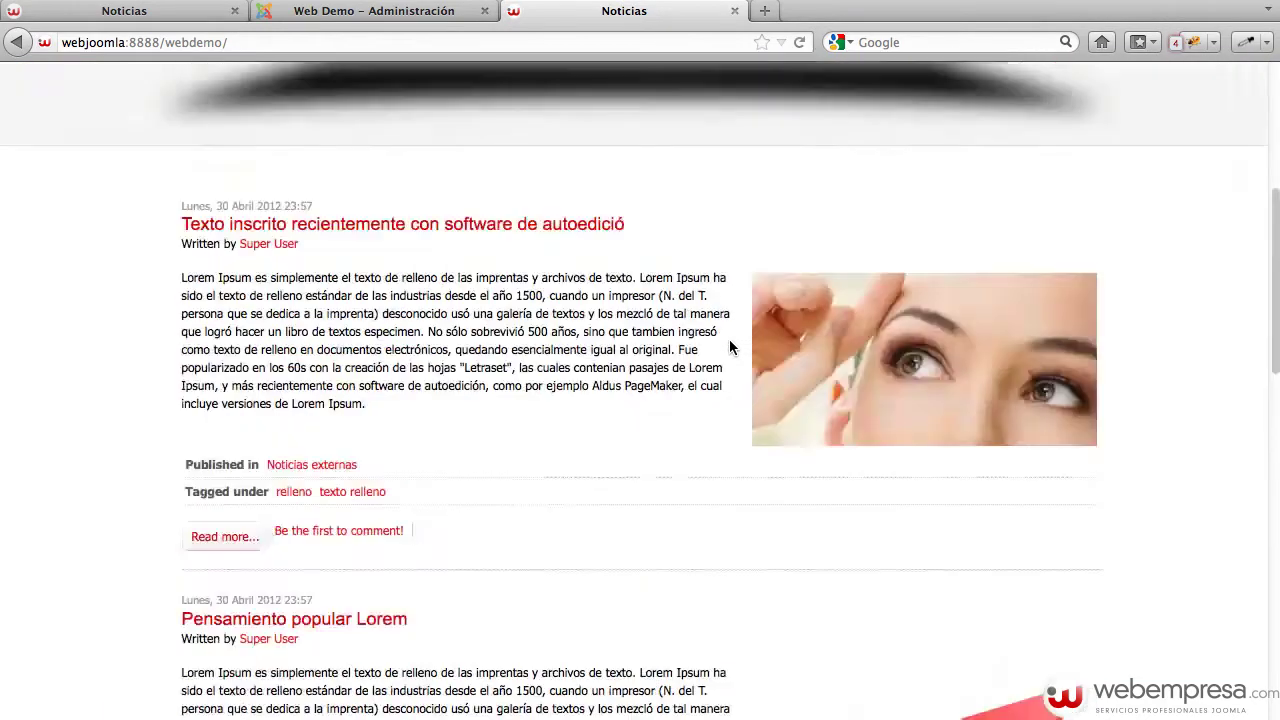
scroll(729, 347, "up", 4)
left_click(533, 131)
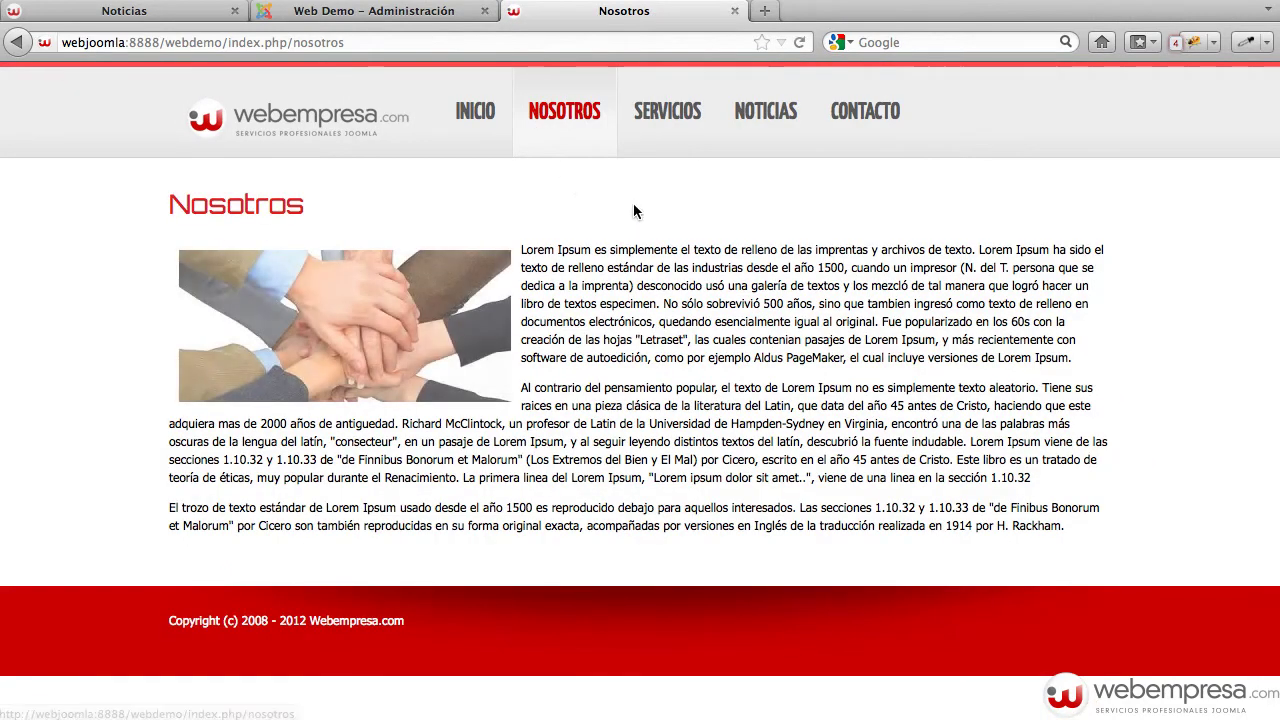
left_click(664, 128)
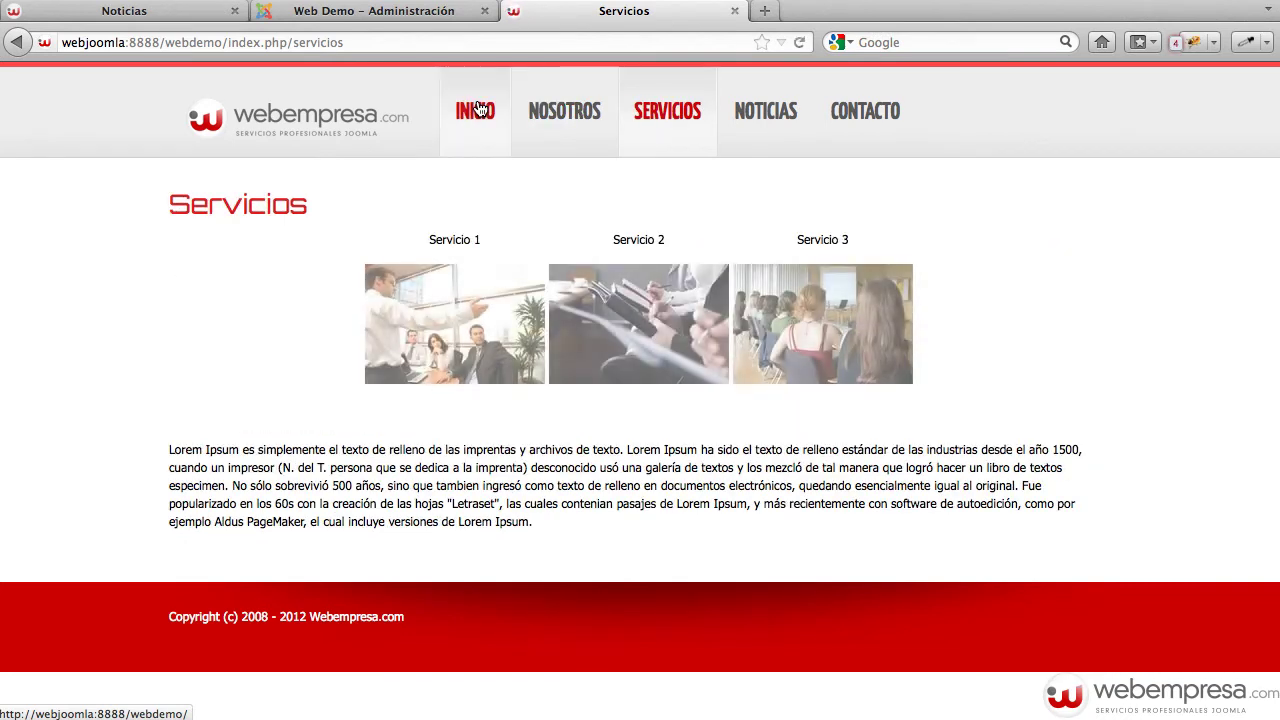
left_click(479, 109)
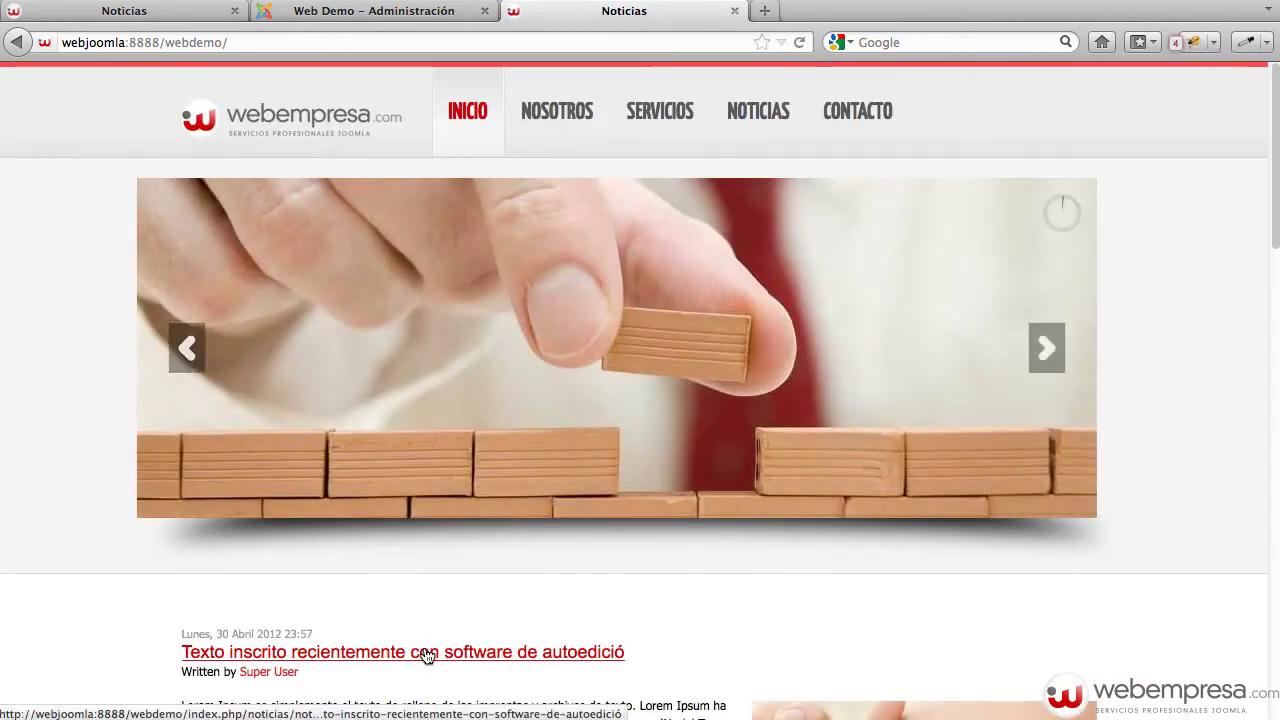
Open the news item "Texto inscrito recientemente con software de autoedició" and examine its text, sharing buttons, author block and comment form.
left_click(427, 654)
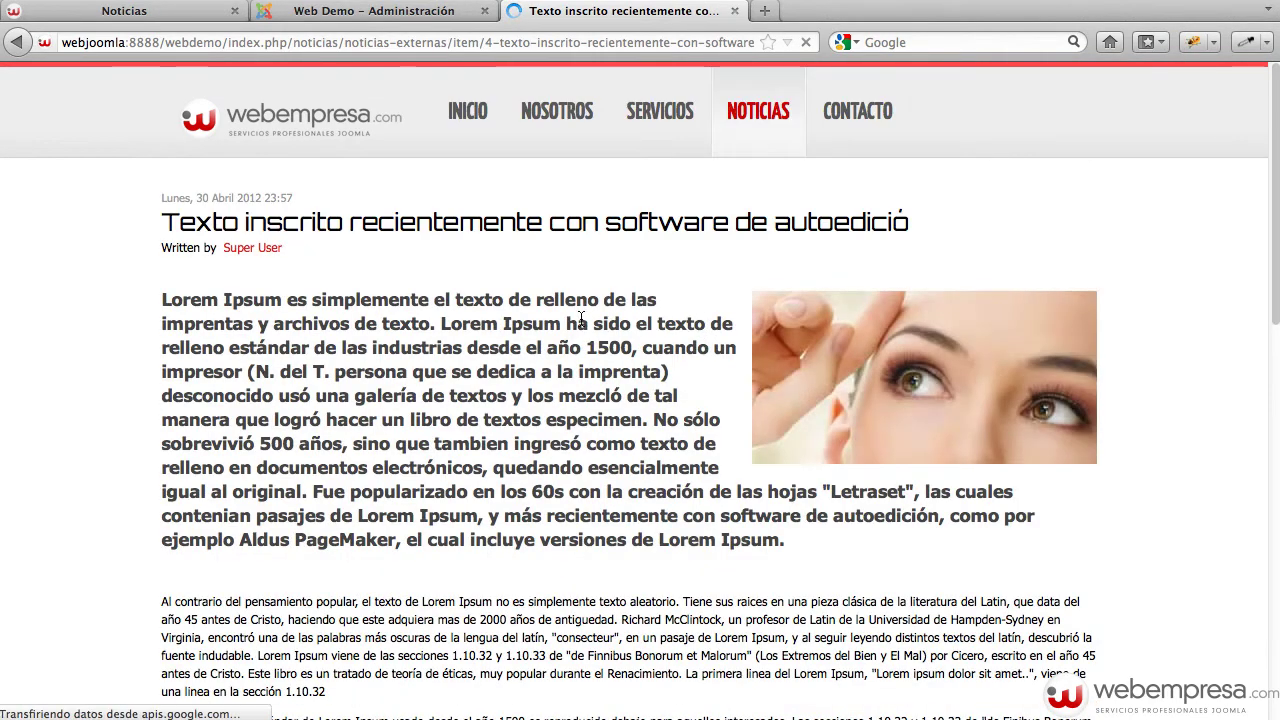
scroll(581, 318, "down", 7)
scroll(581, 318, "down", 1)
scroll(581, 318, "up", 6)
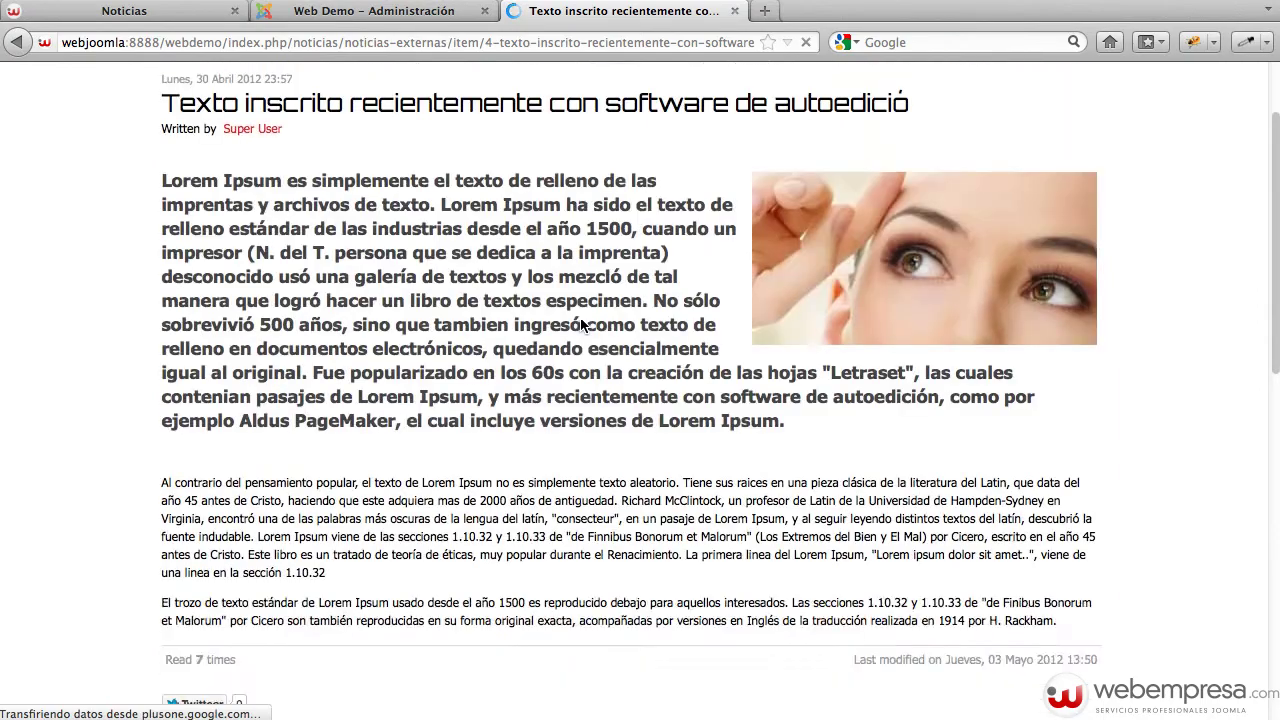
scroll(580, 323, "up", 2)
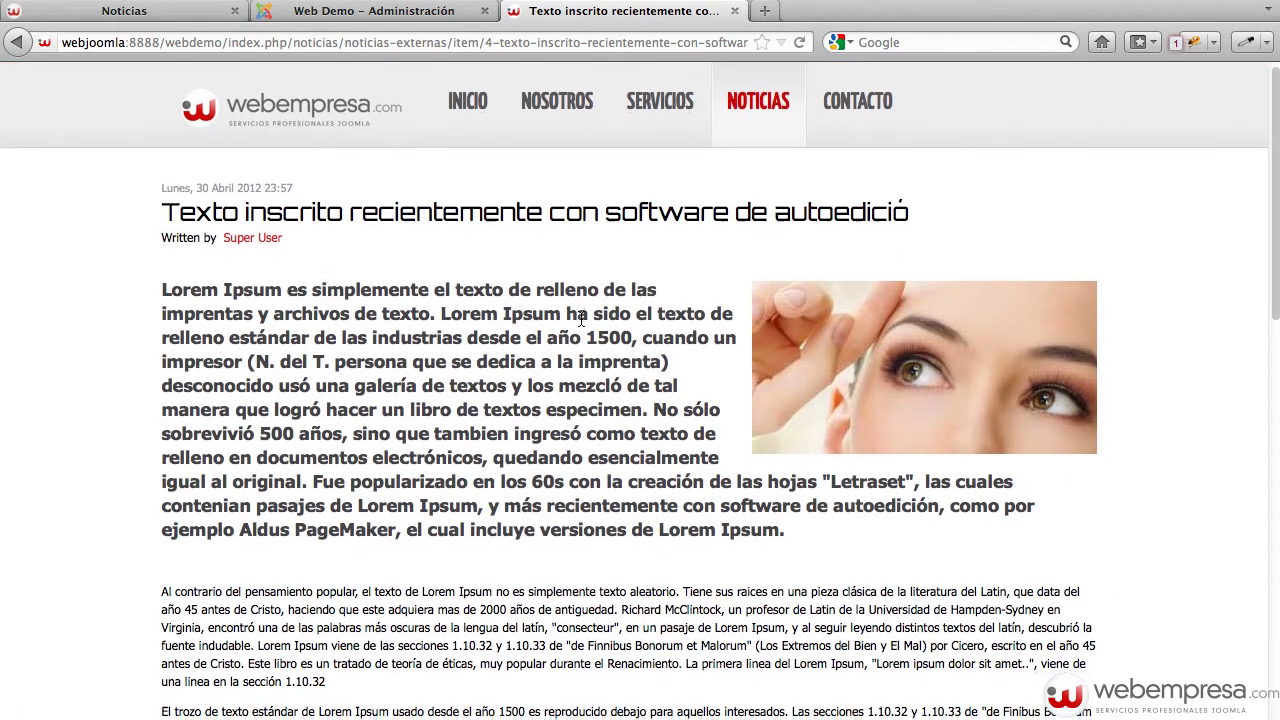
scroll(580, 318, "down", 7)
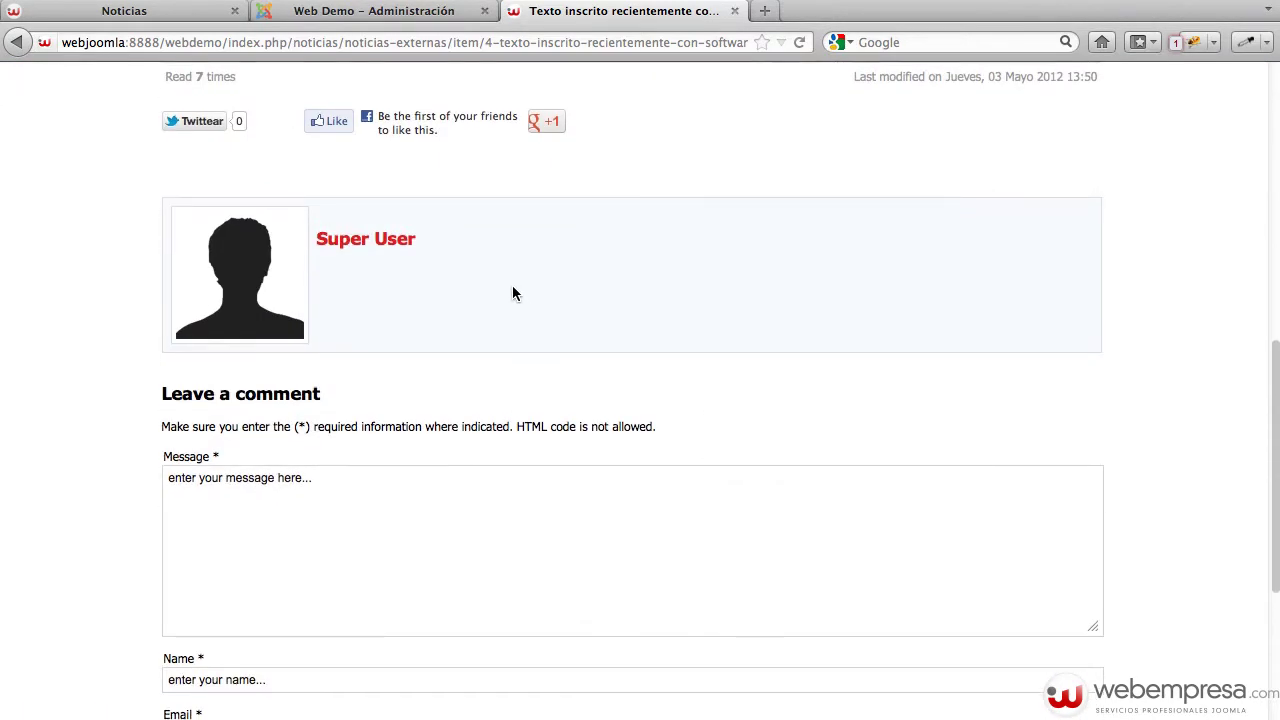
scroll(536, 260, "up", 3)
scroll(536, 260, "down", 2)
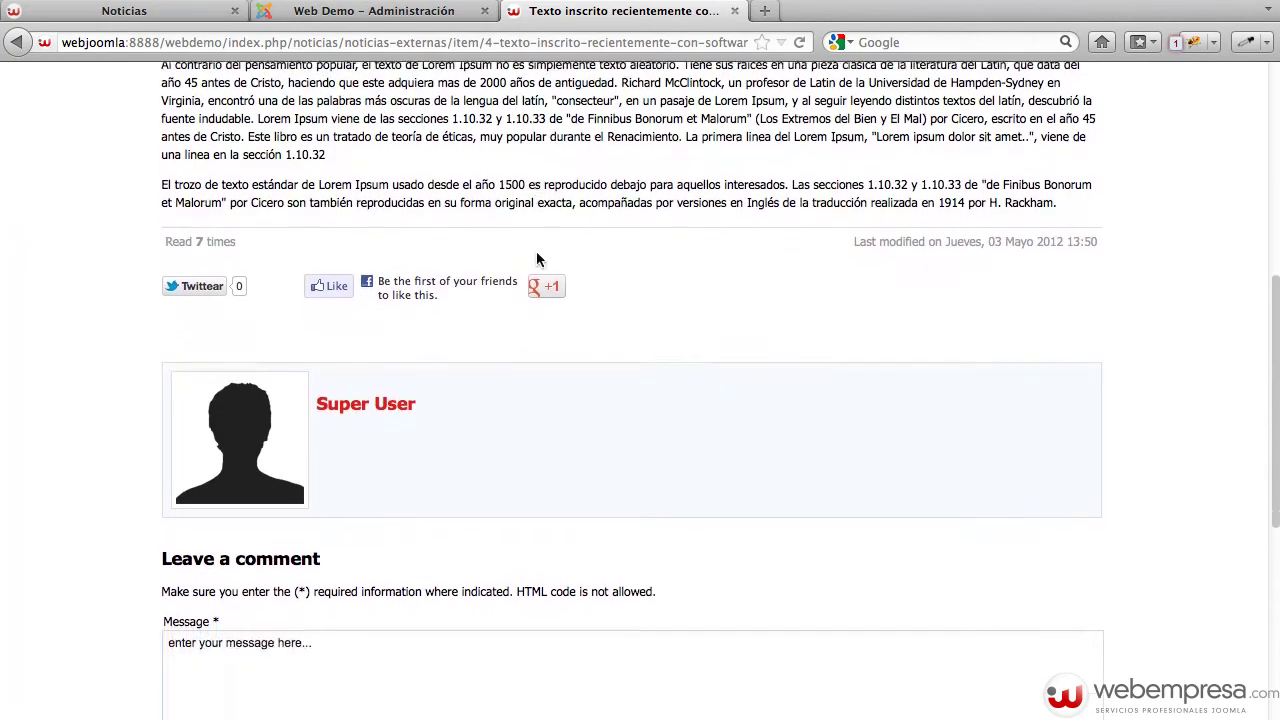
scroll(536, 260, "up", 10)
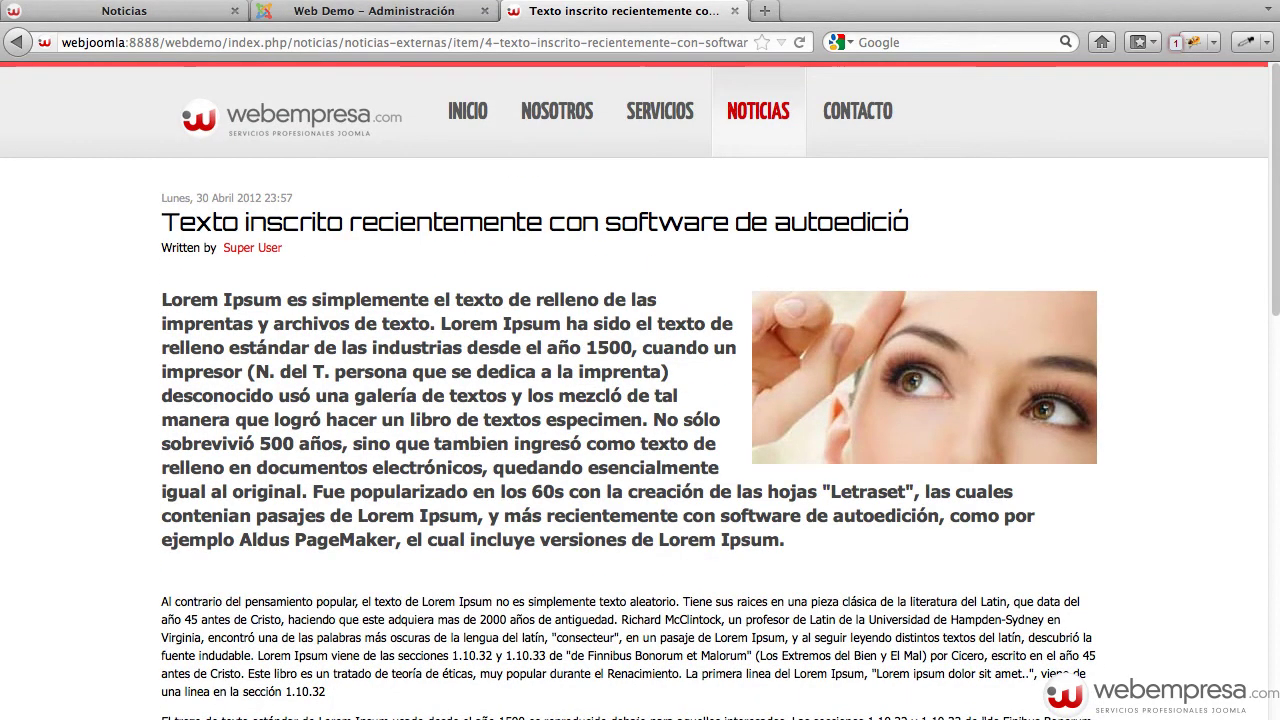
Search the web in a new tab for "k2 languages" and find the Spanish (Spain) pack on getk2.org's Translations page.
left_click(776, 12)
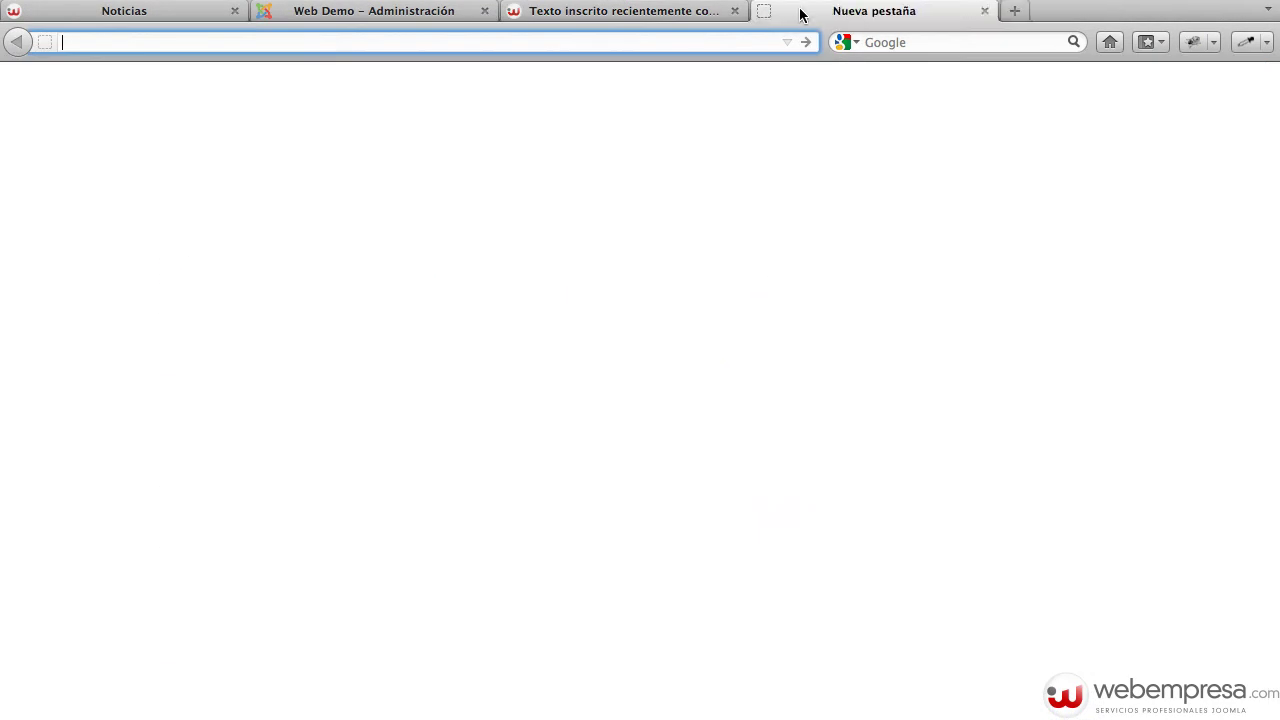
left_click(951, 44)
type("k")
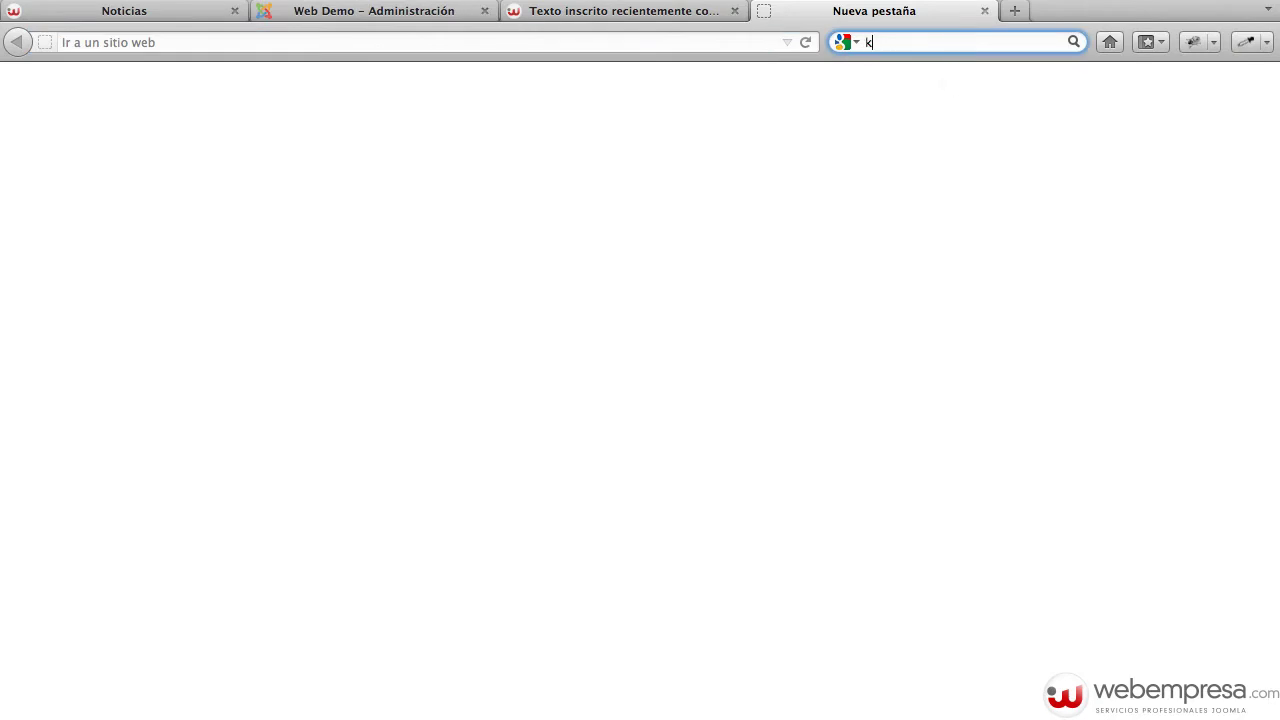
type("2 lang")
key("Down")
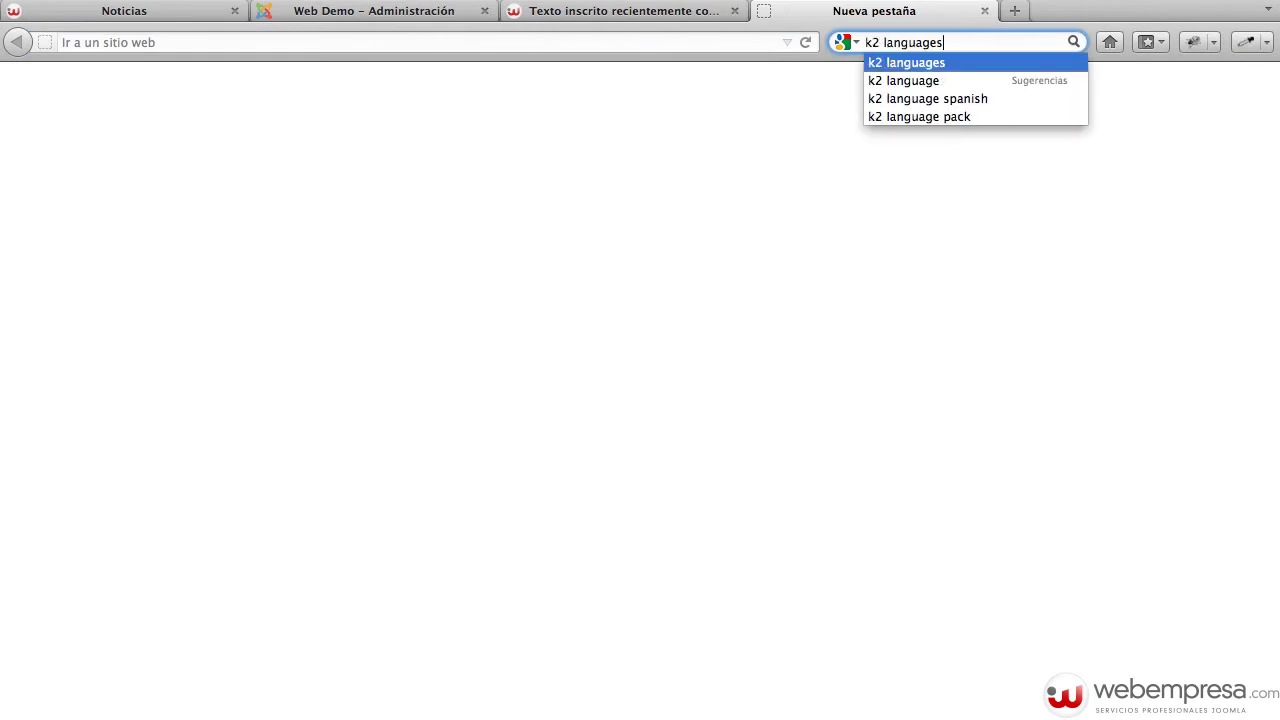
key("Return")
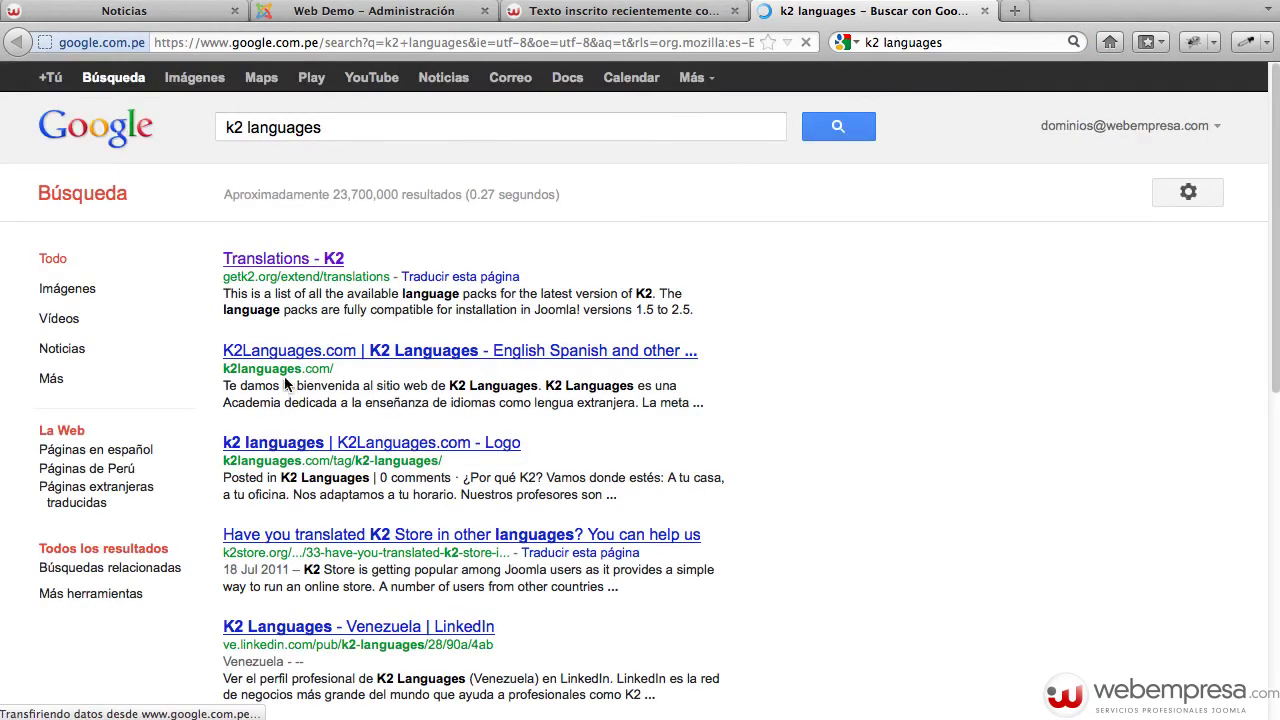
left_click(259, 260)
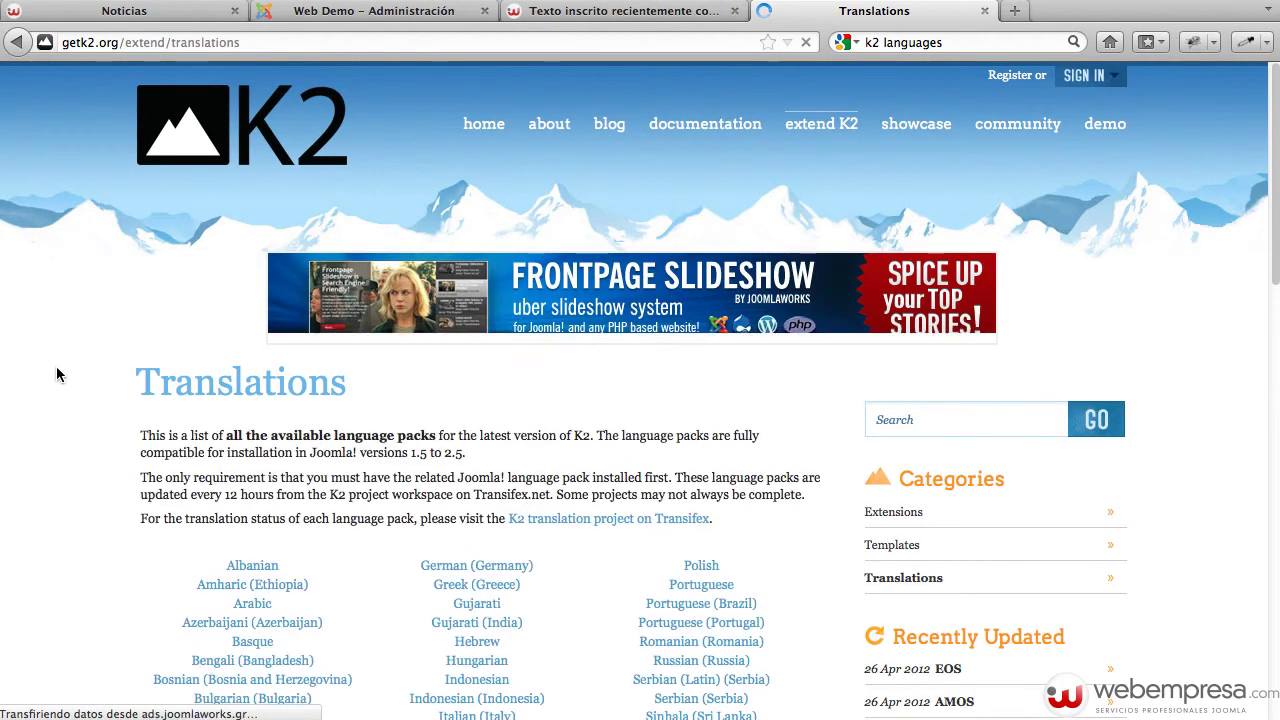
scroll(64, 376, "down", 3)
scroll(64, 376, "down", 1)
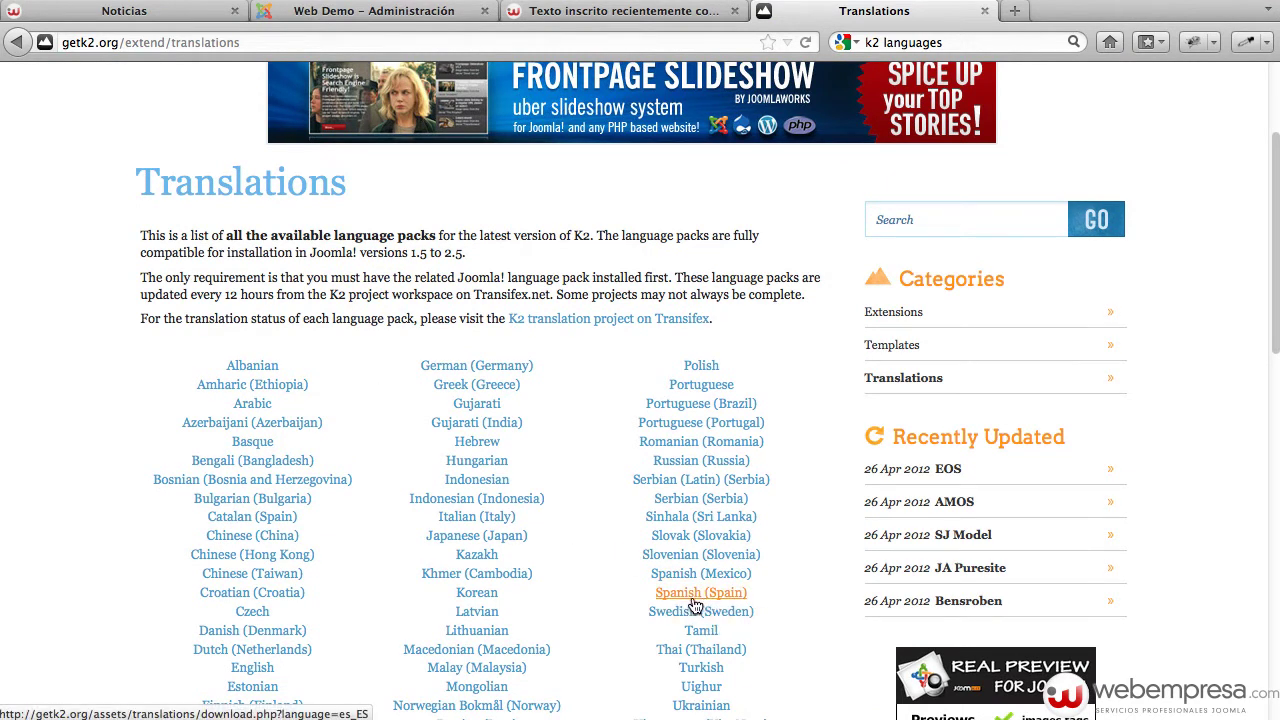
Upload and install k2_es-ES_language_pack.zip from the Escritorio folder with the Joomla extension manager.
left_click(523, 16)
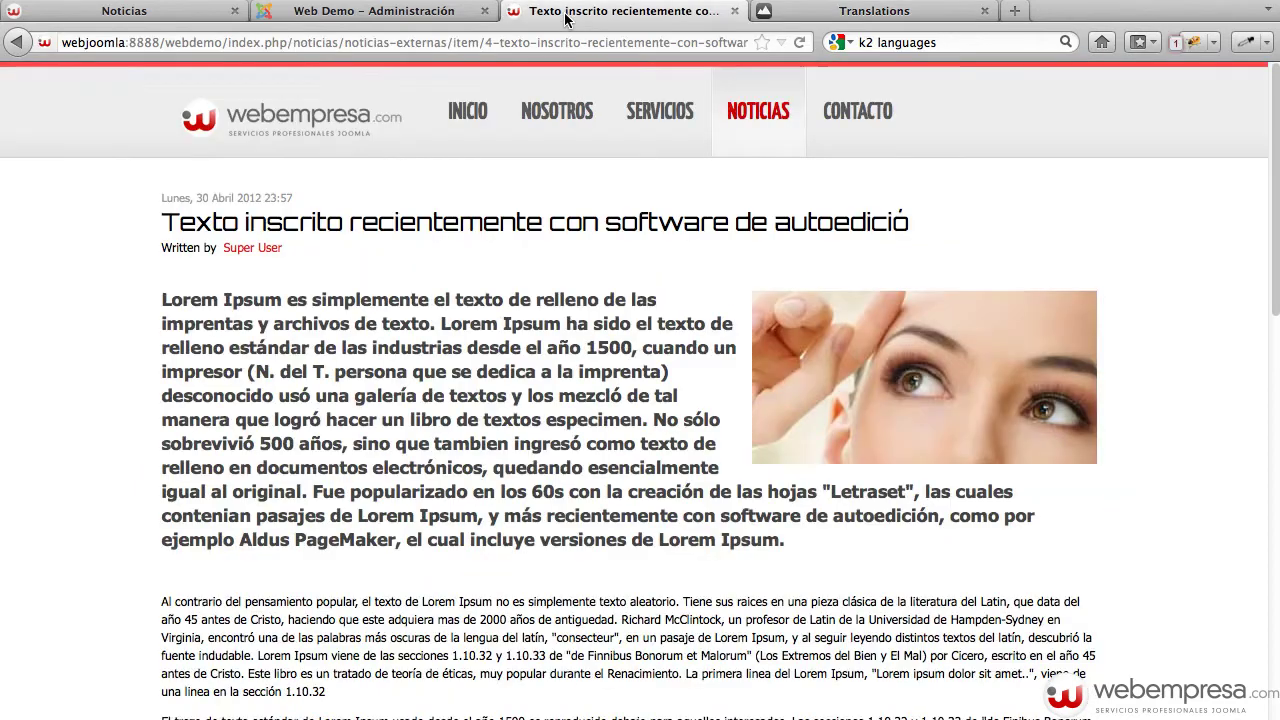
left_click(400, 12)
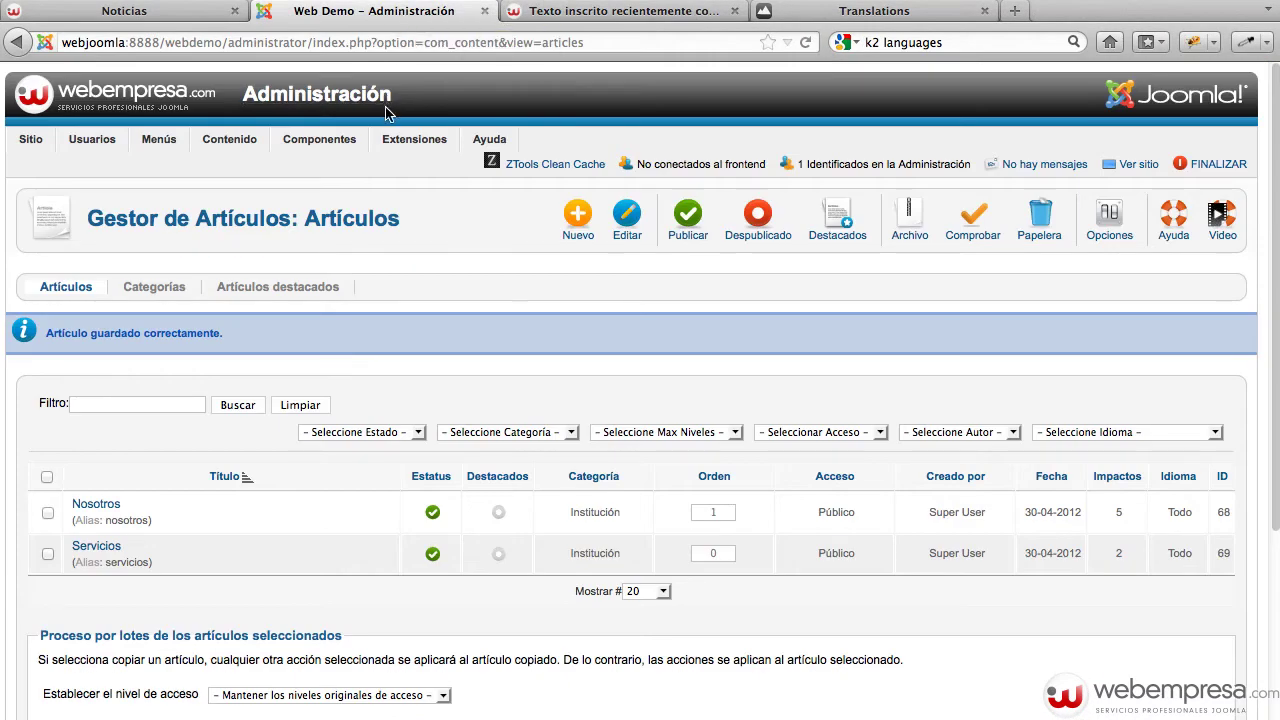
mouse_move(405, 150)
left_click(416, 175)
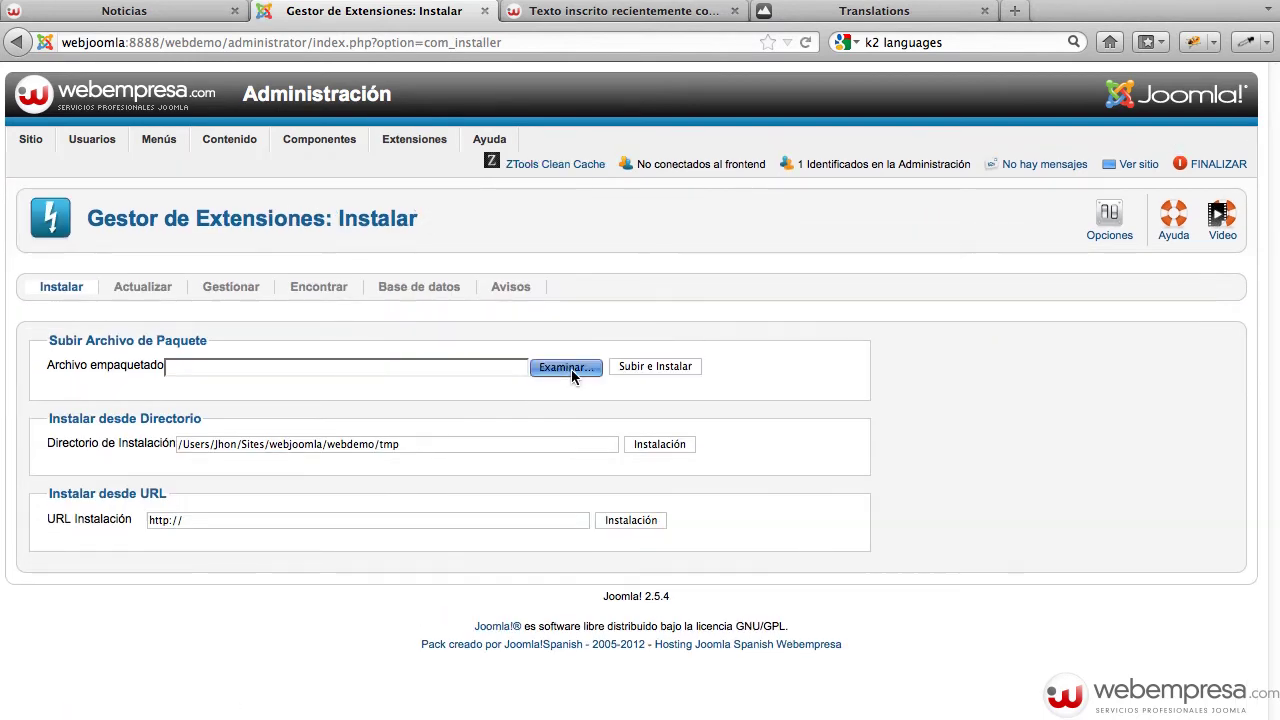
left_click(567, 367)
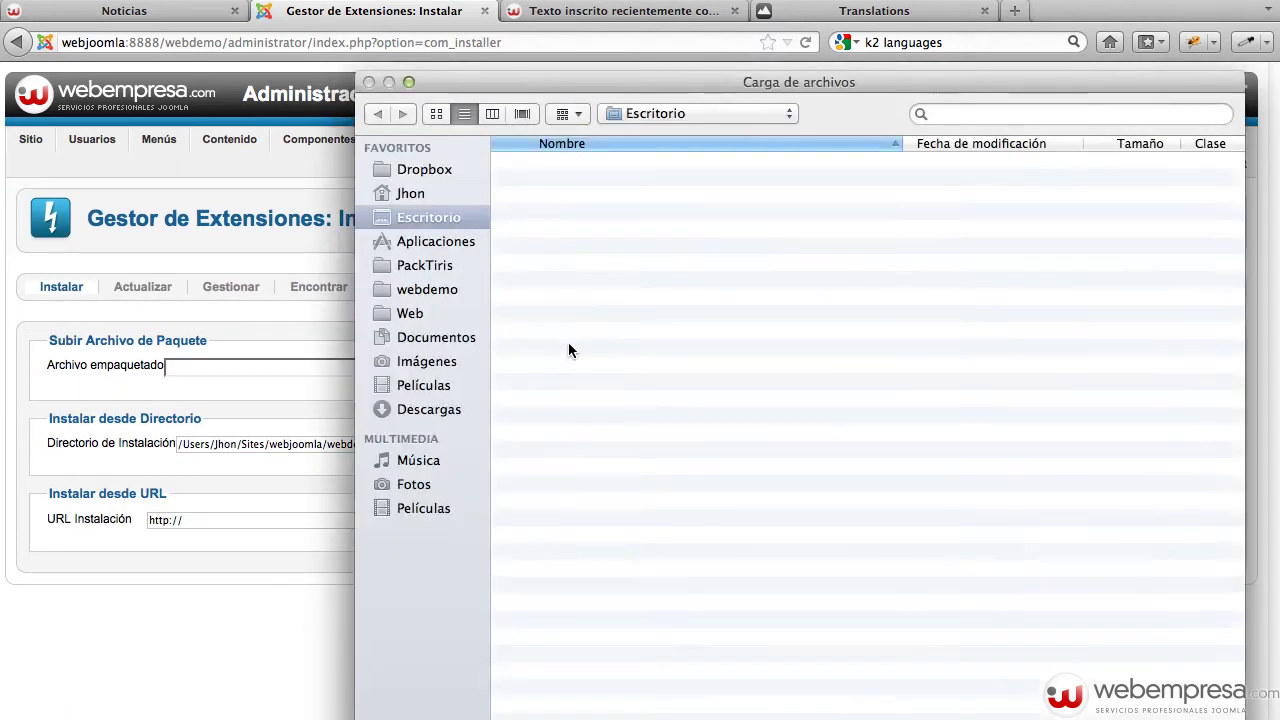
left_click(608, 200)
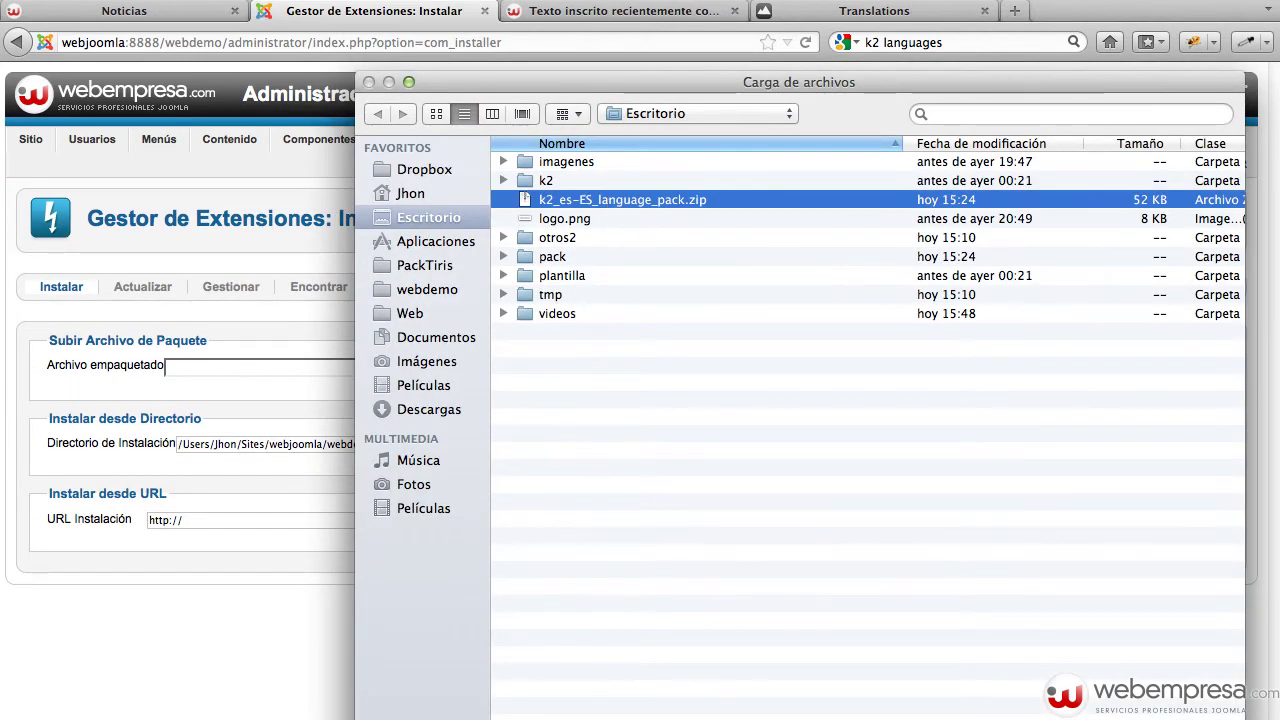
key("Return")
left_click(638, 370)
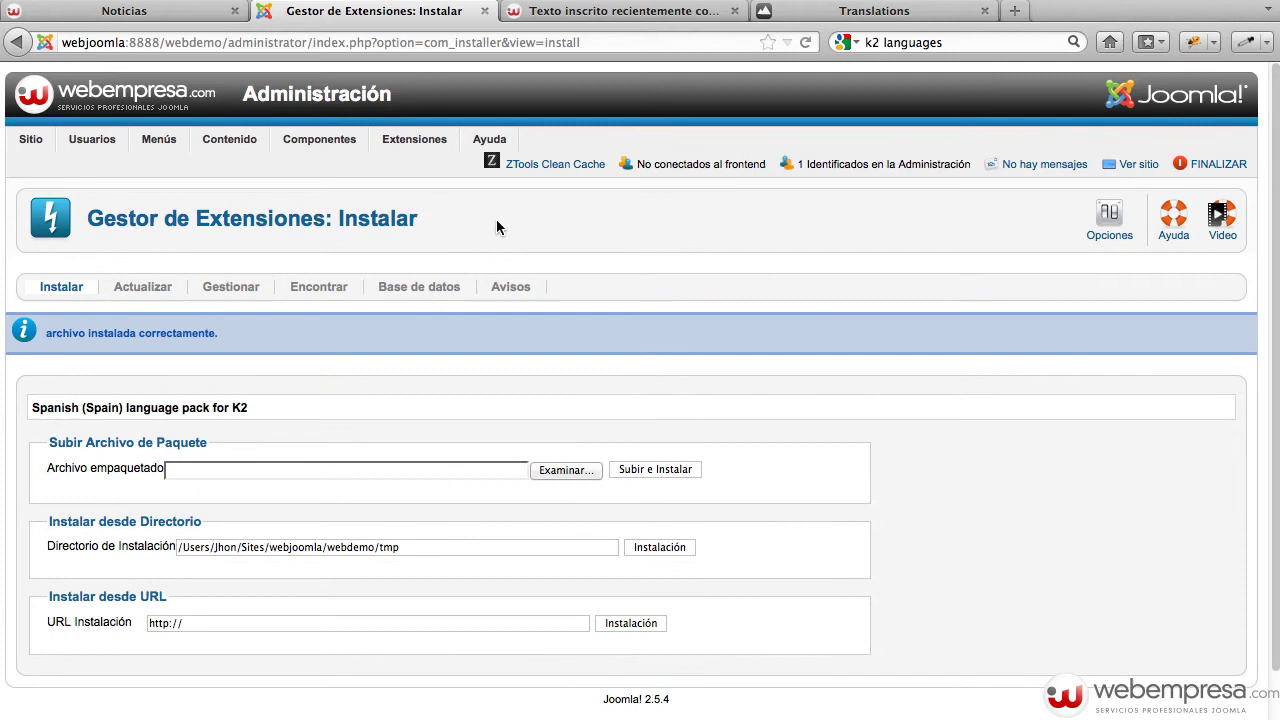
Reload the open news item on the public site and check the language of its labels and comment form.
left_click(575, 11)
scroll(678, 388, "down", 10)
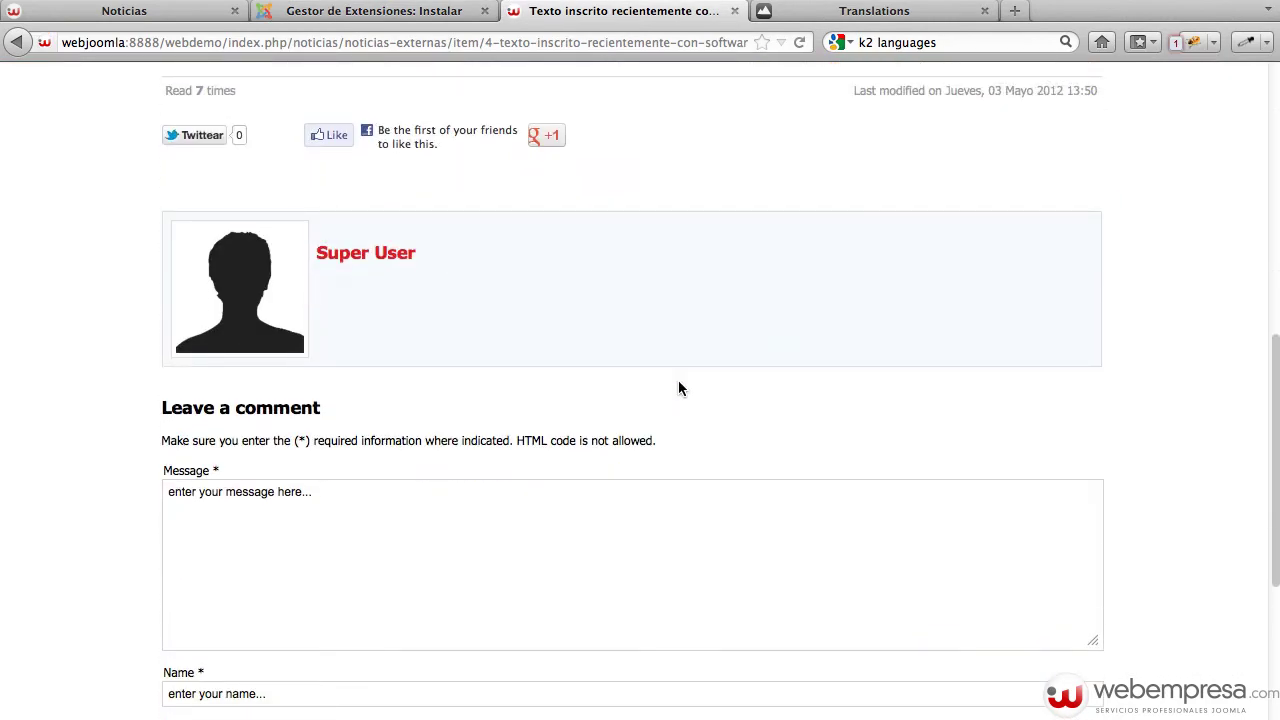
key("super+r")
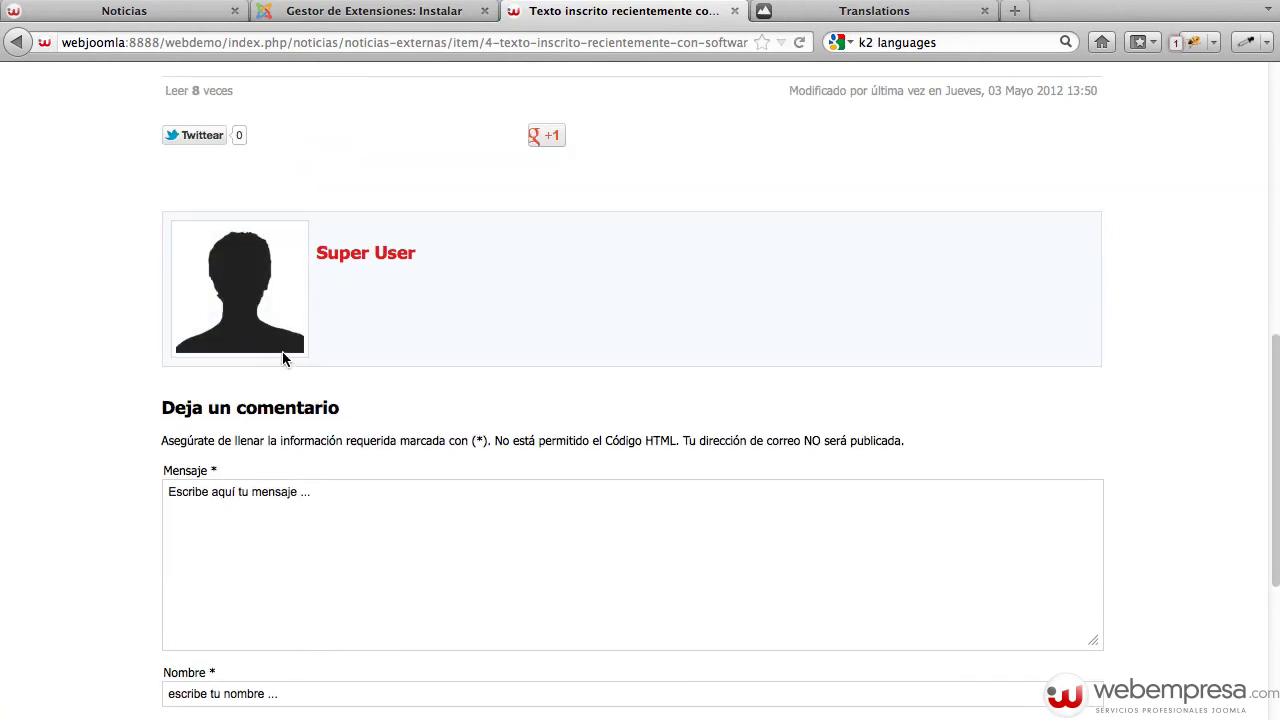
scroll(593, 408, "down", 5)
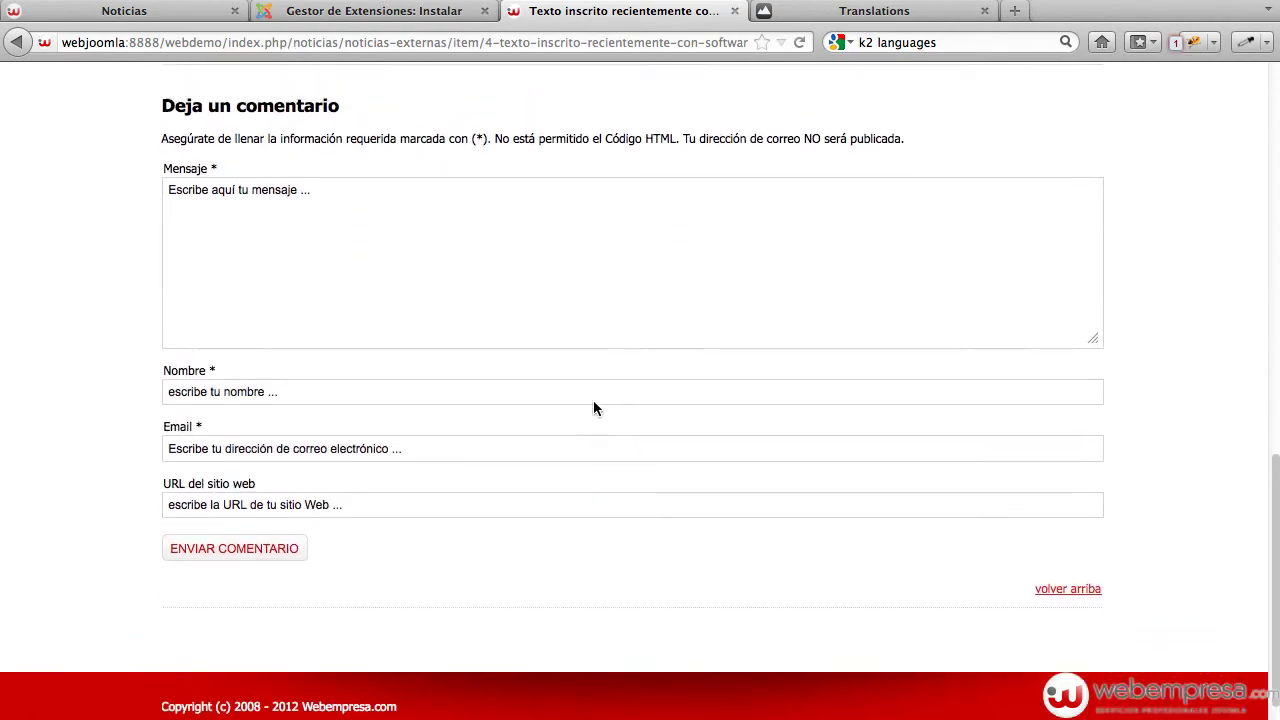
Inspect the news item's bold intro paragraph with Firebug to find the CSS file and line that style div.itemIntroText.
scroll(593, 400, "up", 10)
scroll(593, 400, "up", 5)
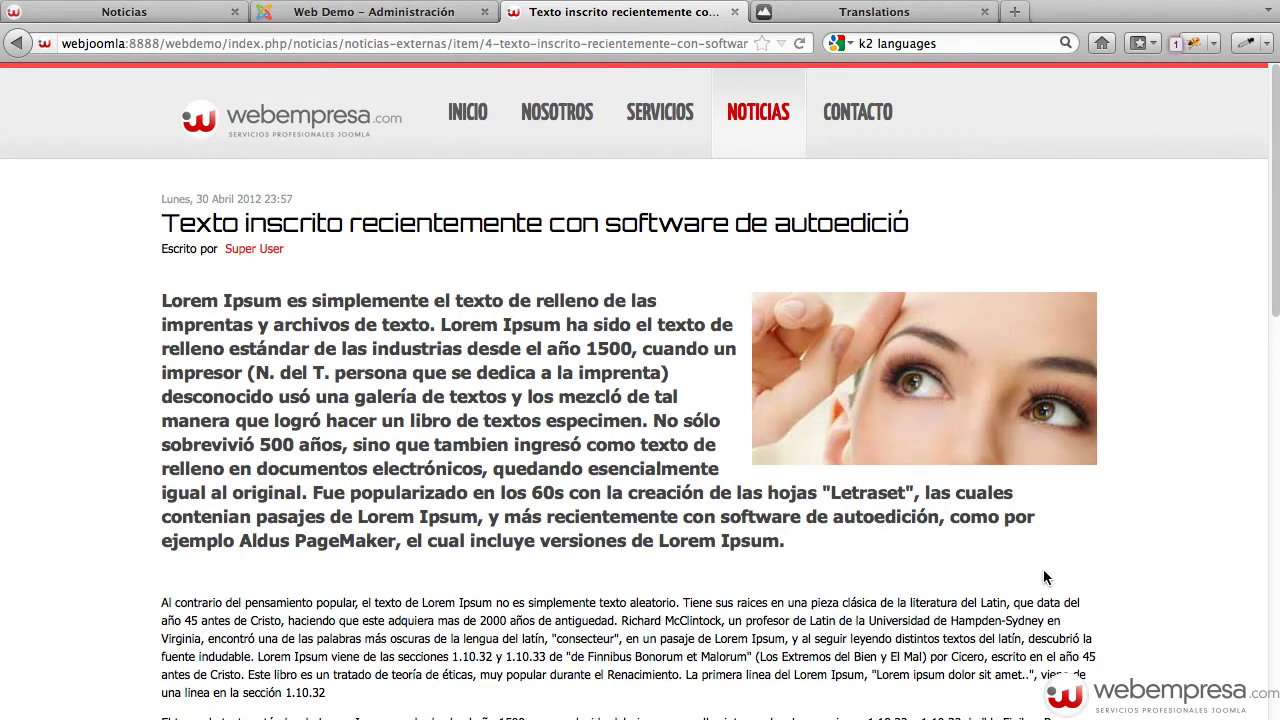
scroll(1043, 575, "down", 1)
scroll(1043, 575, "up", 1)
left_click(1194, 46)
scroll(620, 202, "down", 1)
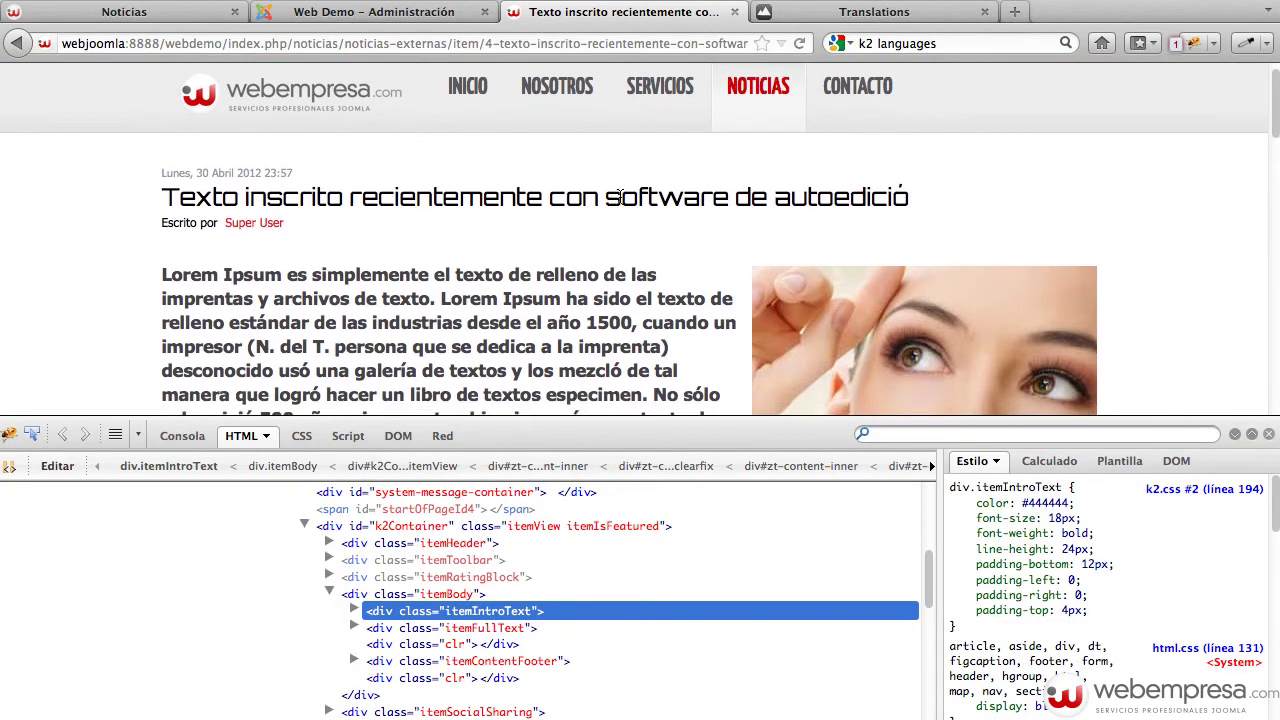
left_click(32, 435)
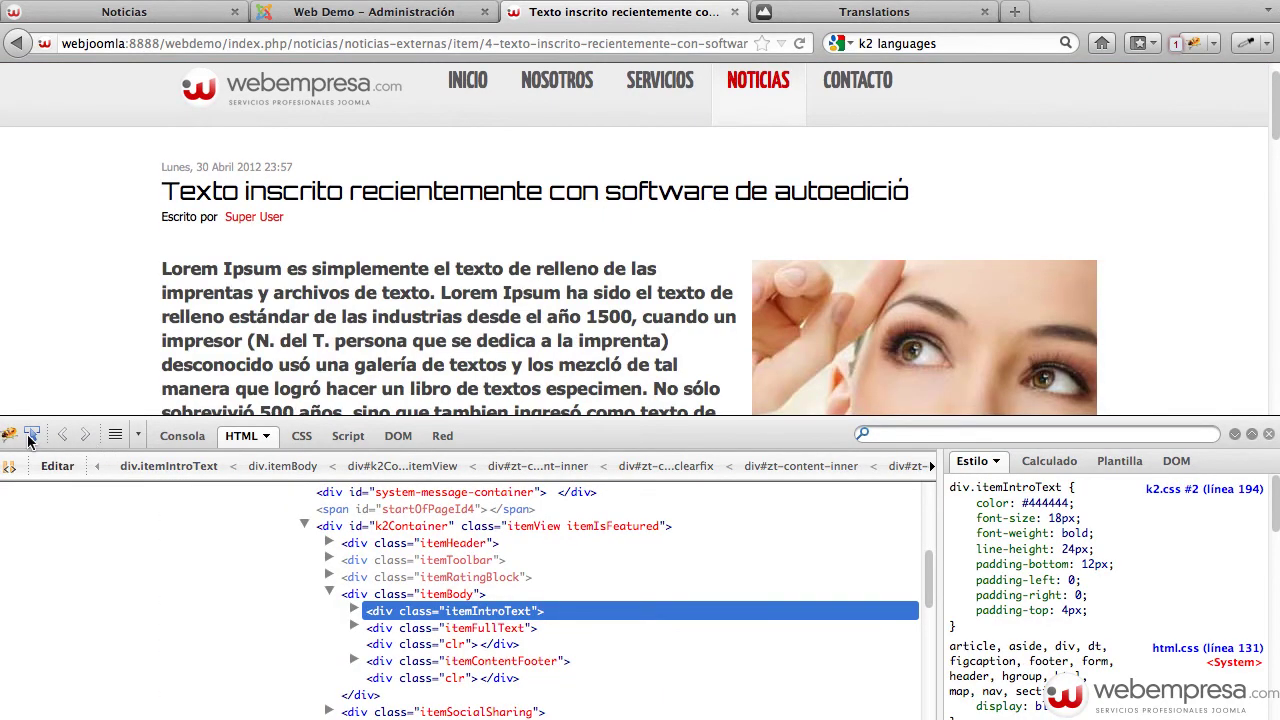
left_click(208, 330)
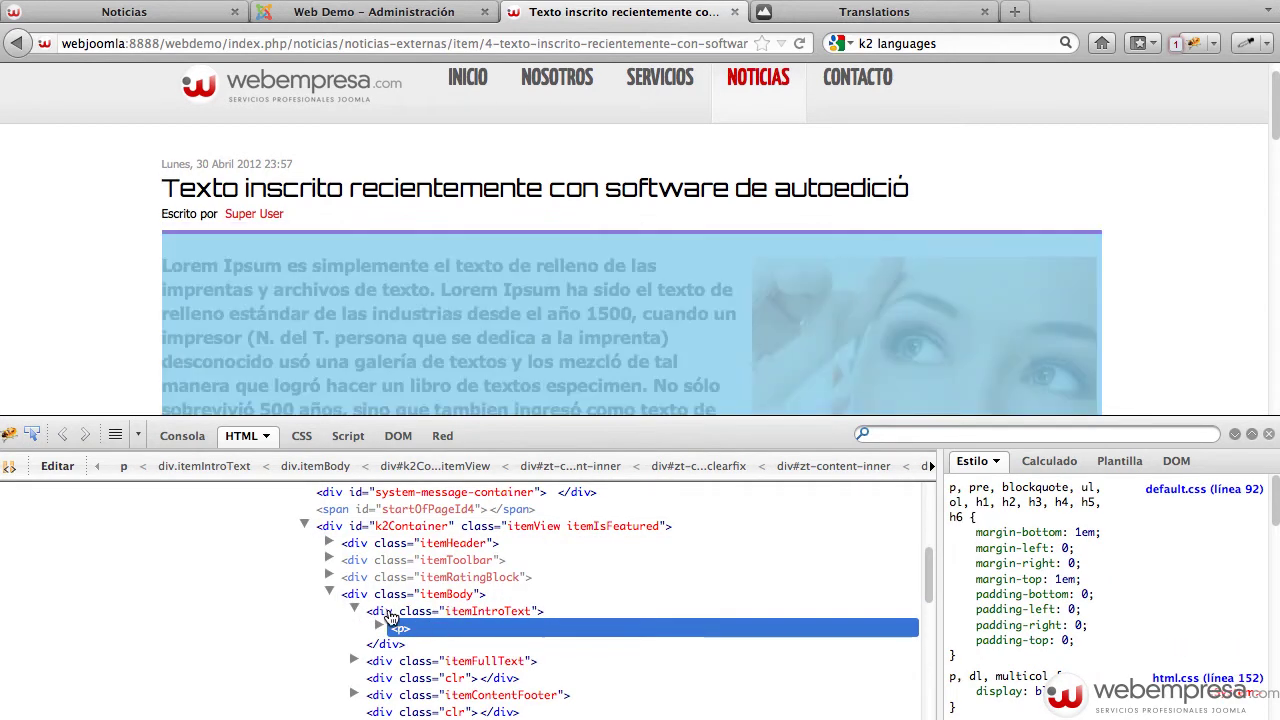
left_click(383, 615)
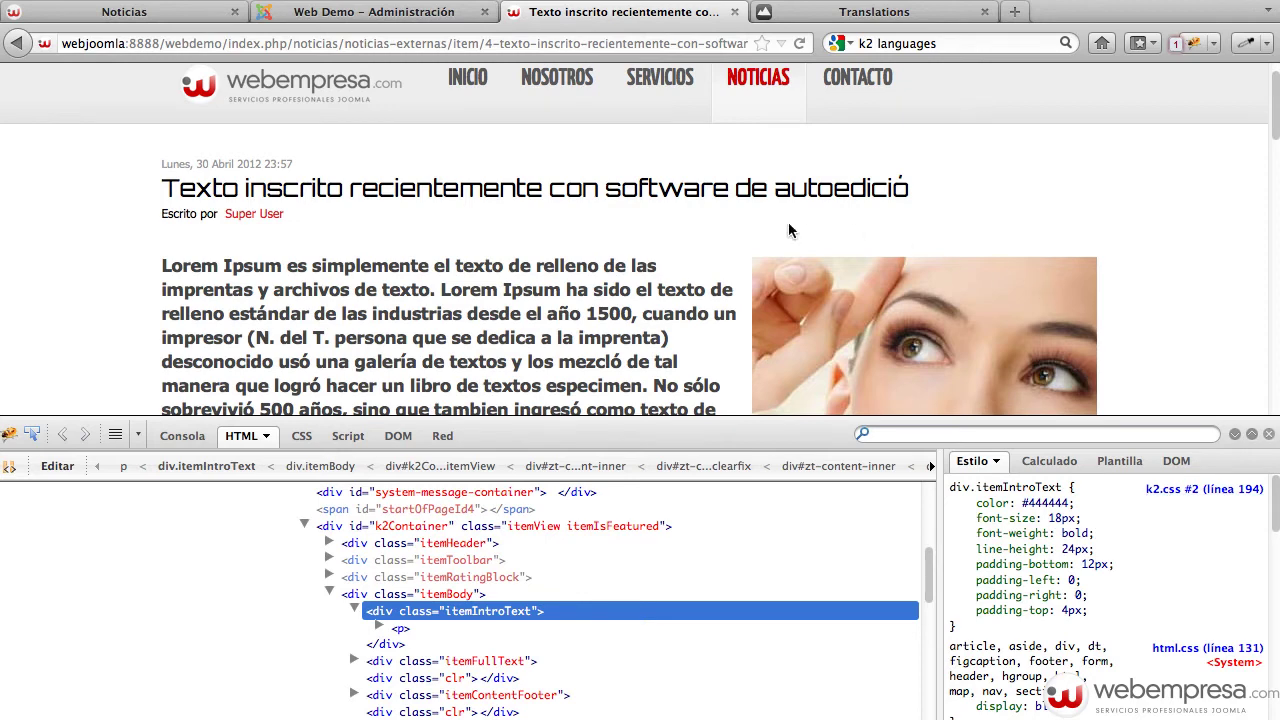
left_click(1235, 434)
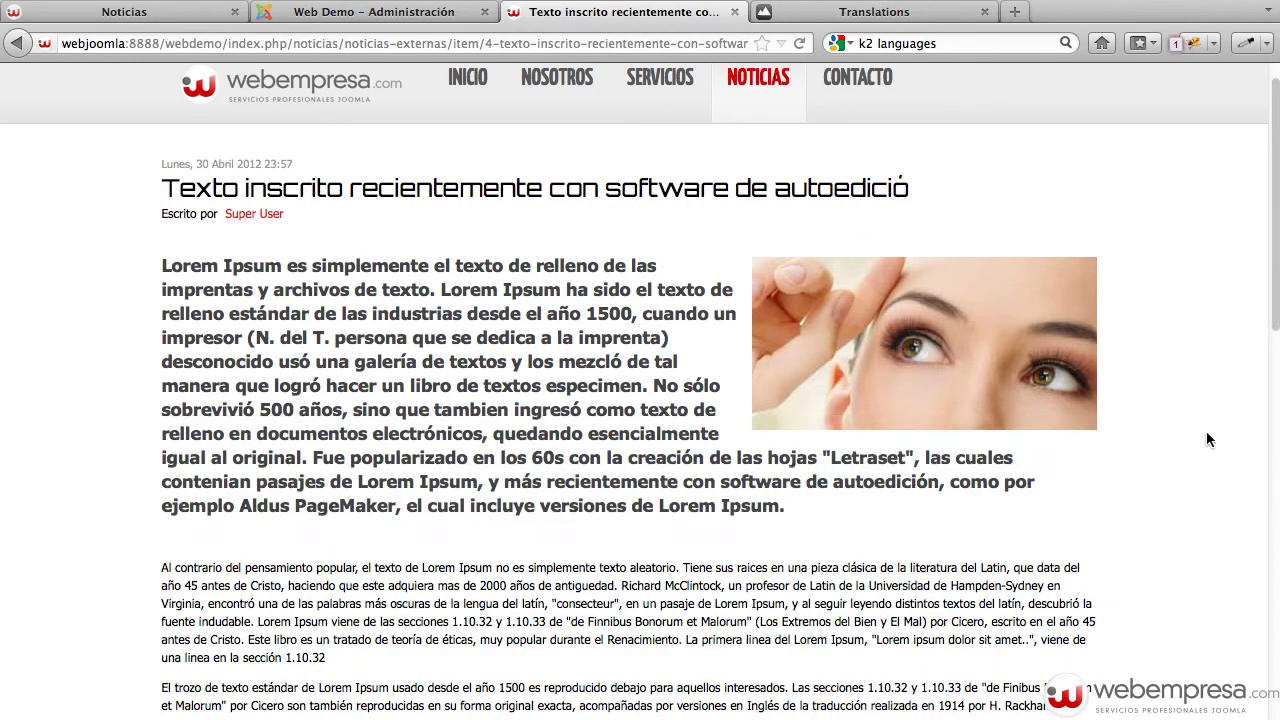
Open /webdemo/templates/zt_xenia25/css/k2.css for editing in the Joomla administration's eXtplorer file manager.
left_click(345, 12)
mouse_move(319, 140)
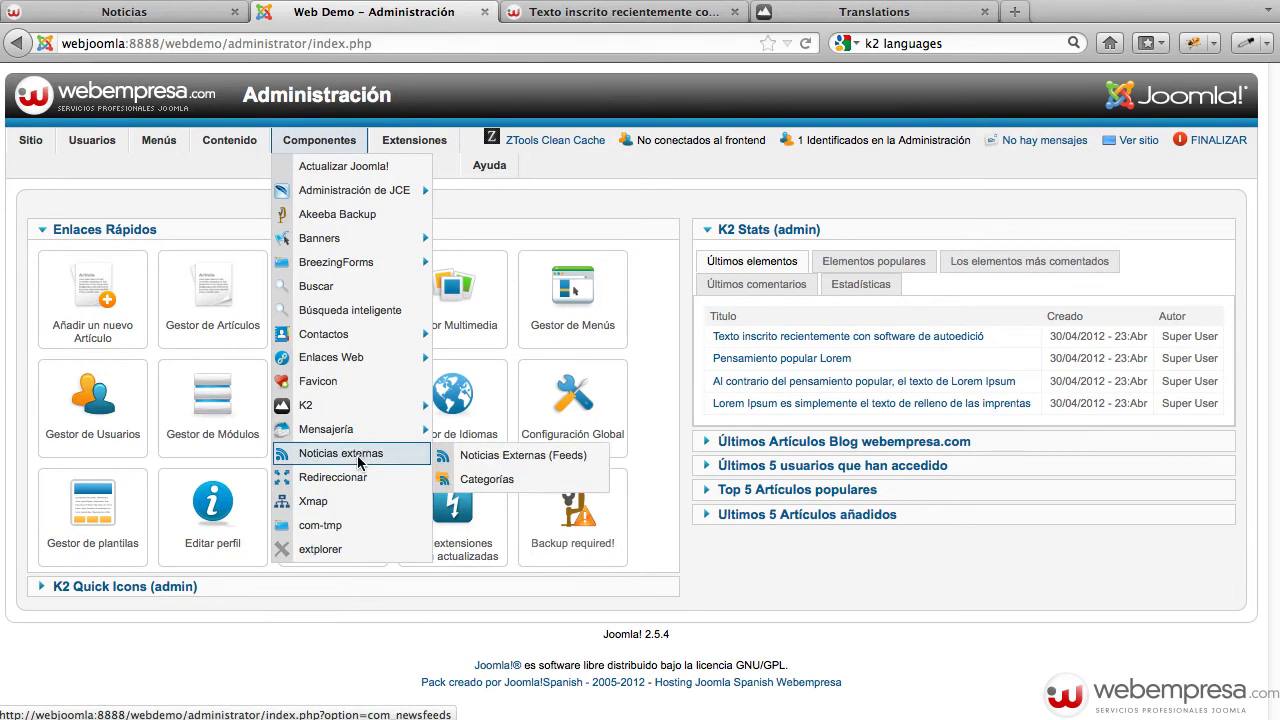
left_click(338, 549)
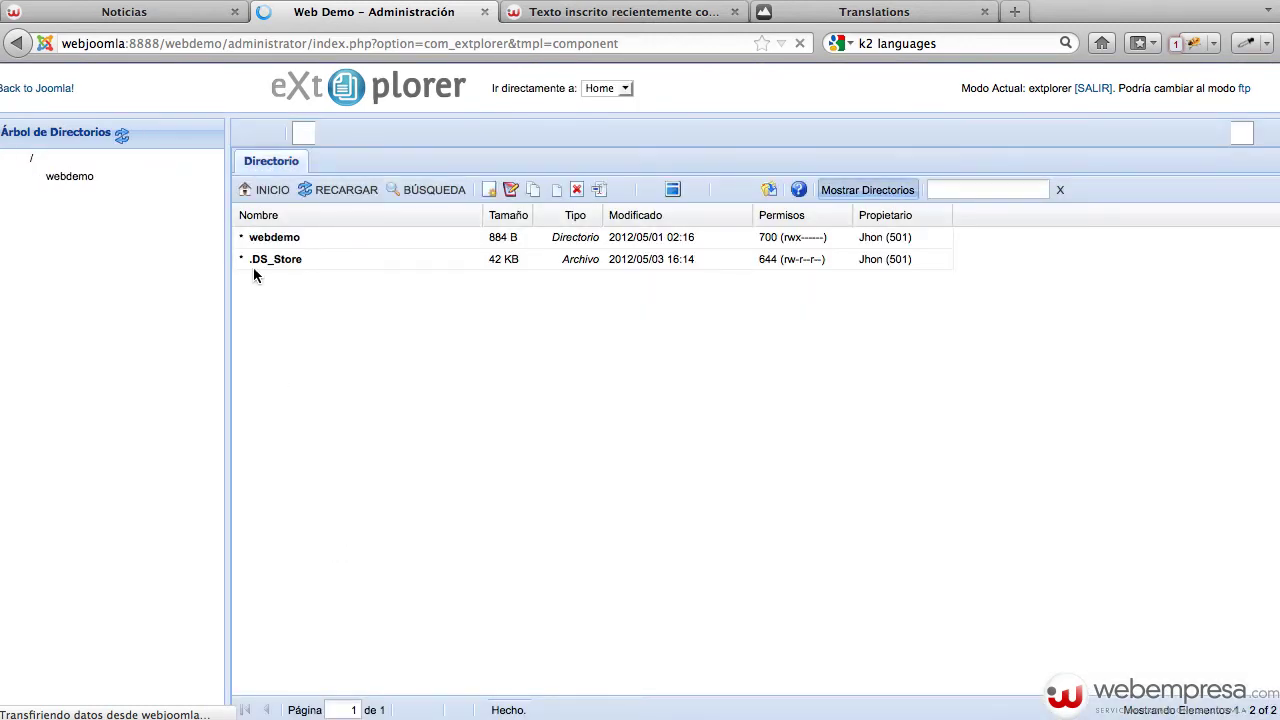
left_click(69, 180)
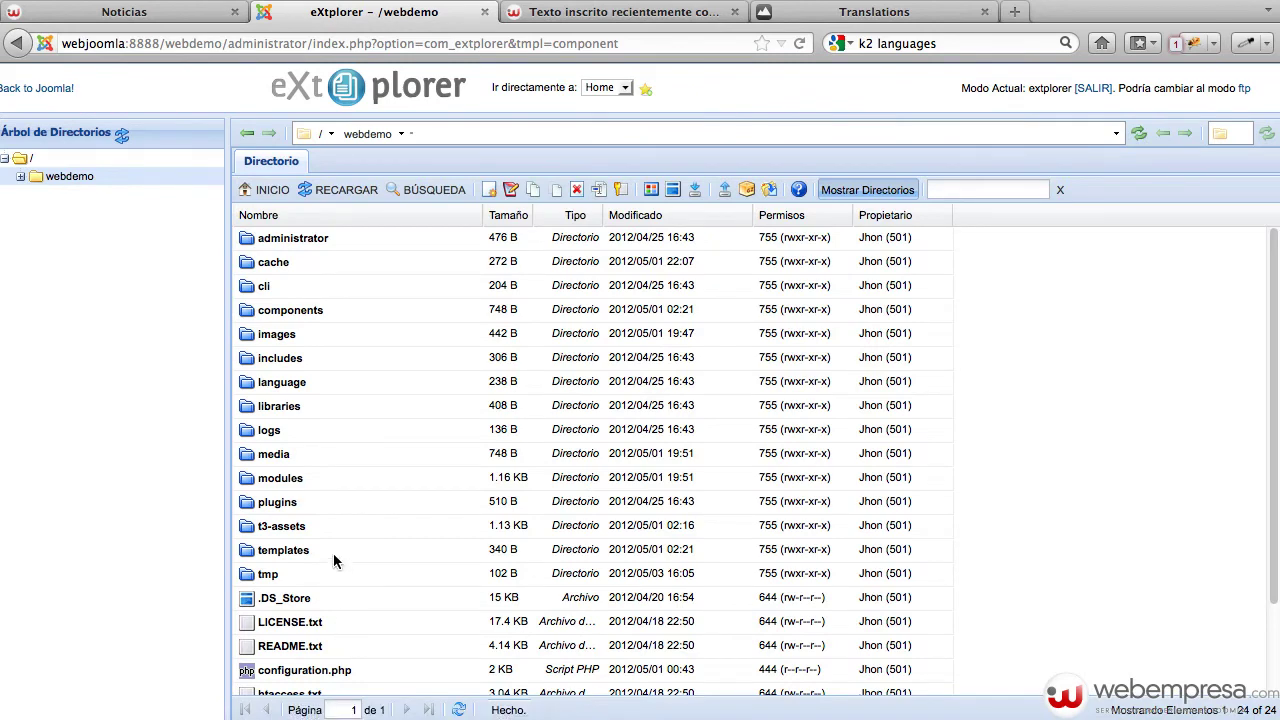
left_click(334, 552)
double_click(394, 556)
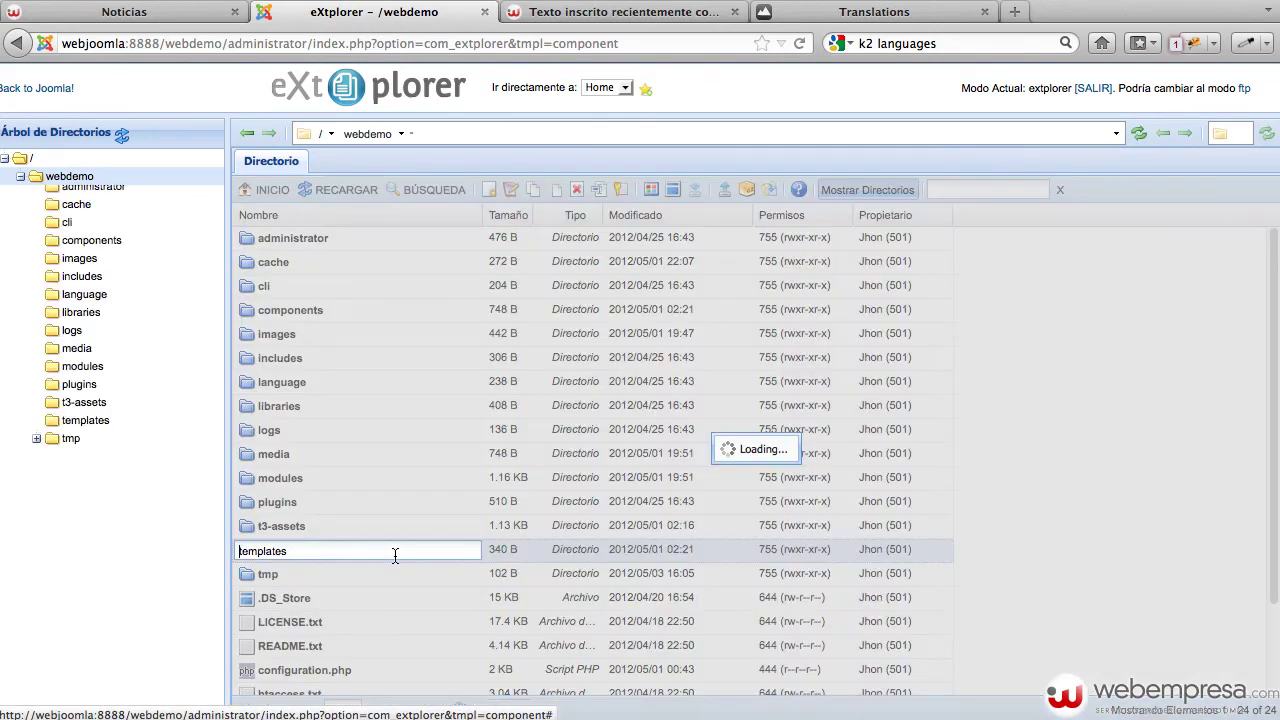
double_click(357, 381)
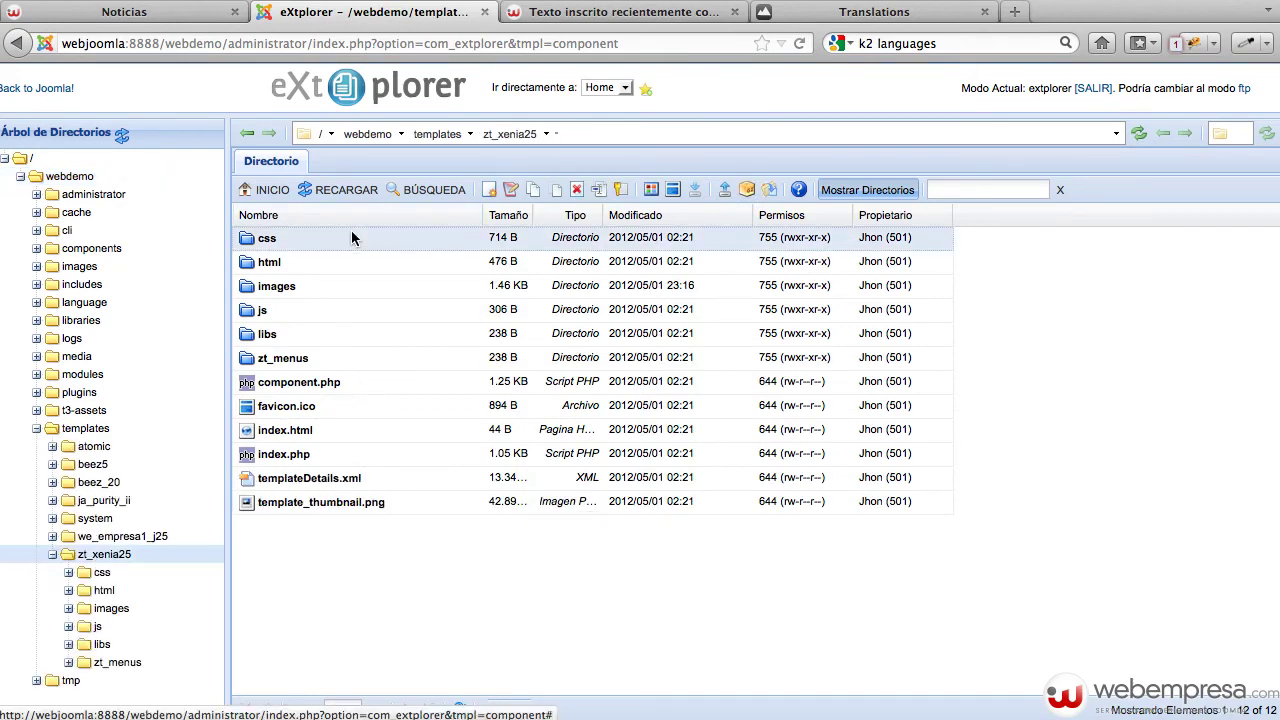
double_click(352, 237)
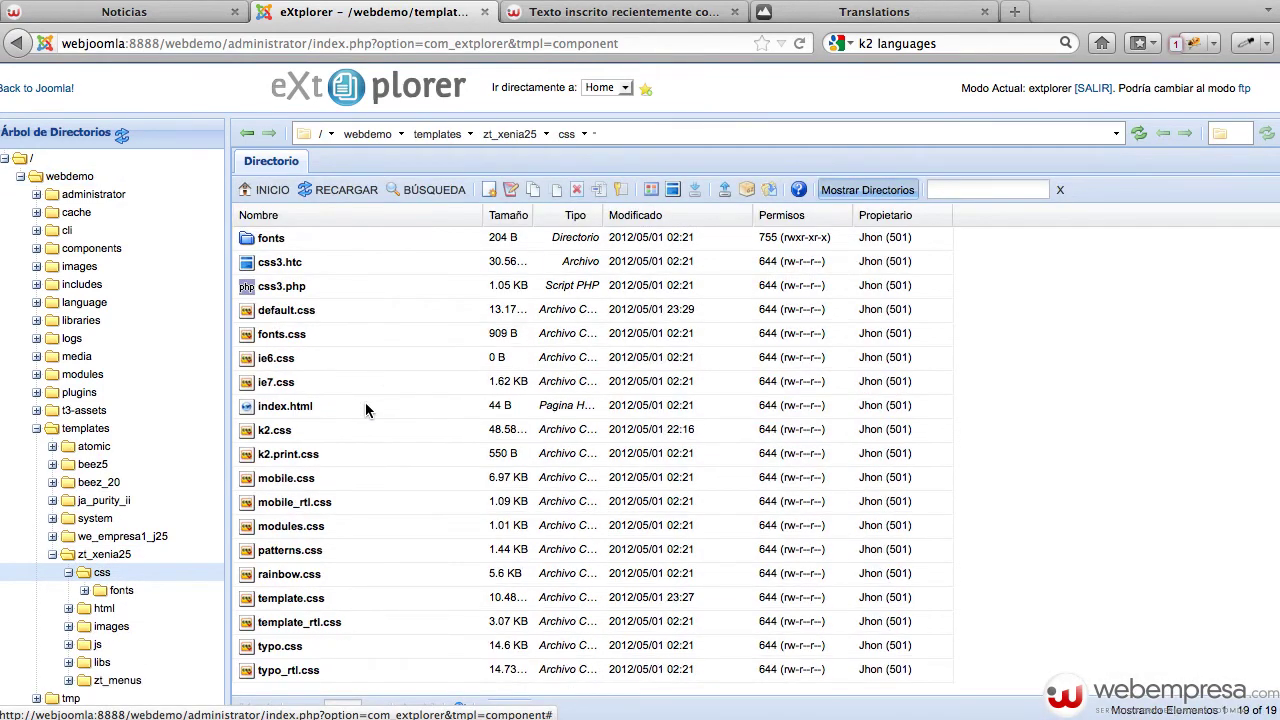
left_click(362, 432)
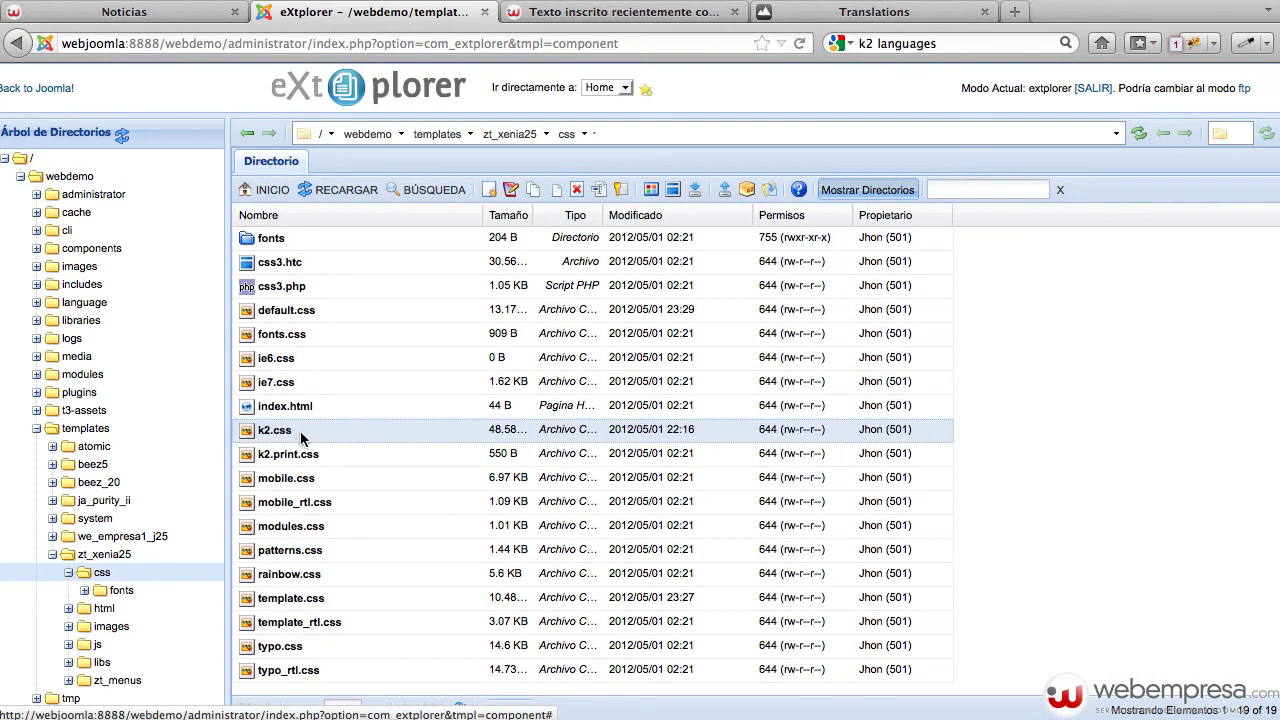
left_click(511, 190)
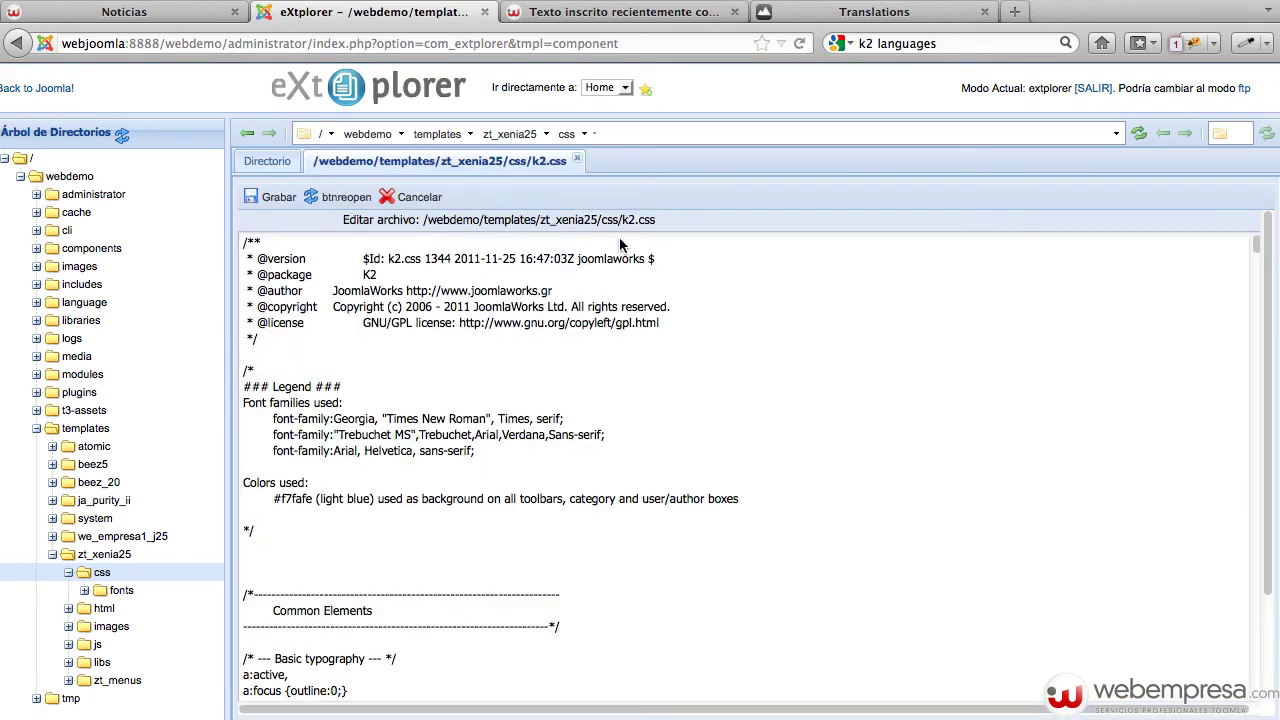
Remove font-weight:bold from the div.itemIntroText rule on line 194, set its font-size to 16px, and save k2.css.
left_click(594, 362)
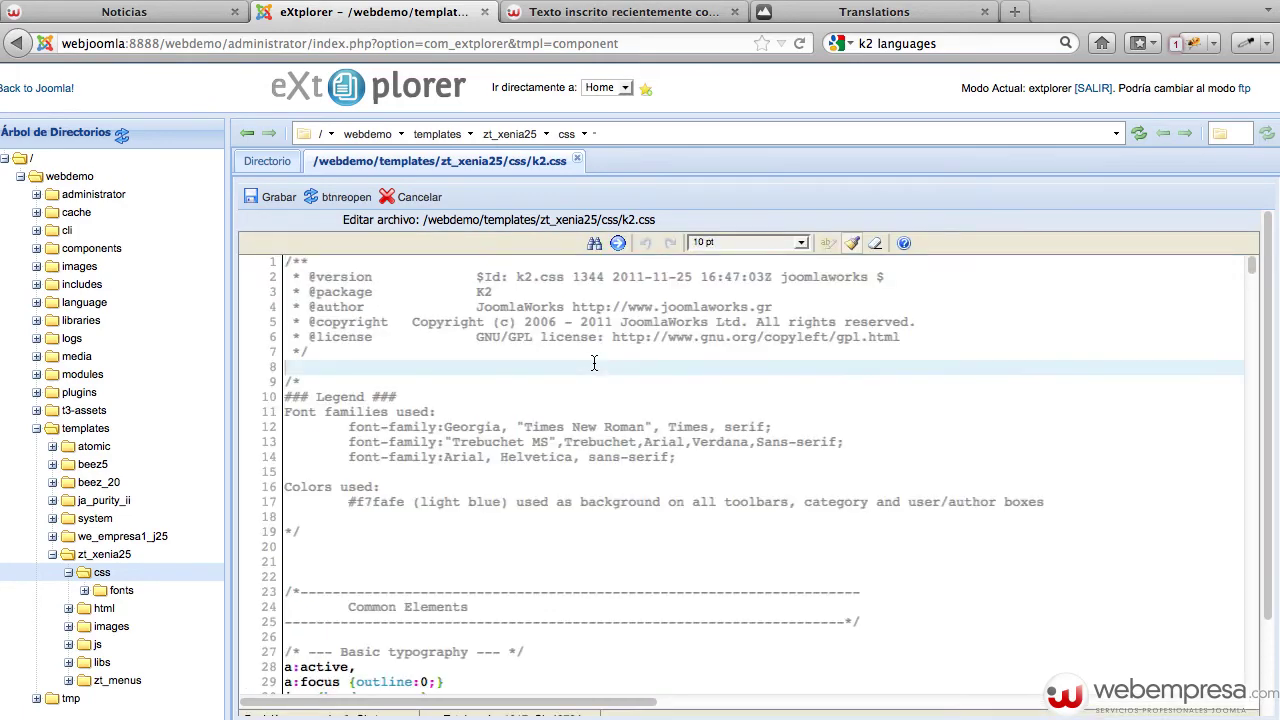
scroll(600, 395, "down", 20)
scroll(603, 398, "down", 8)
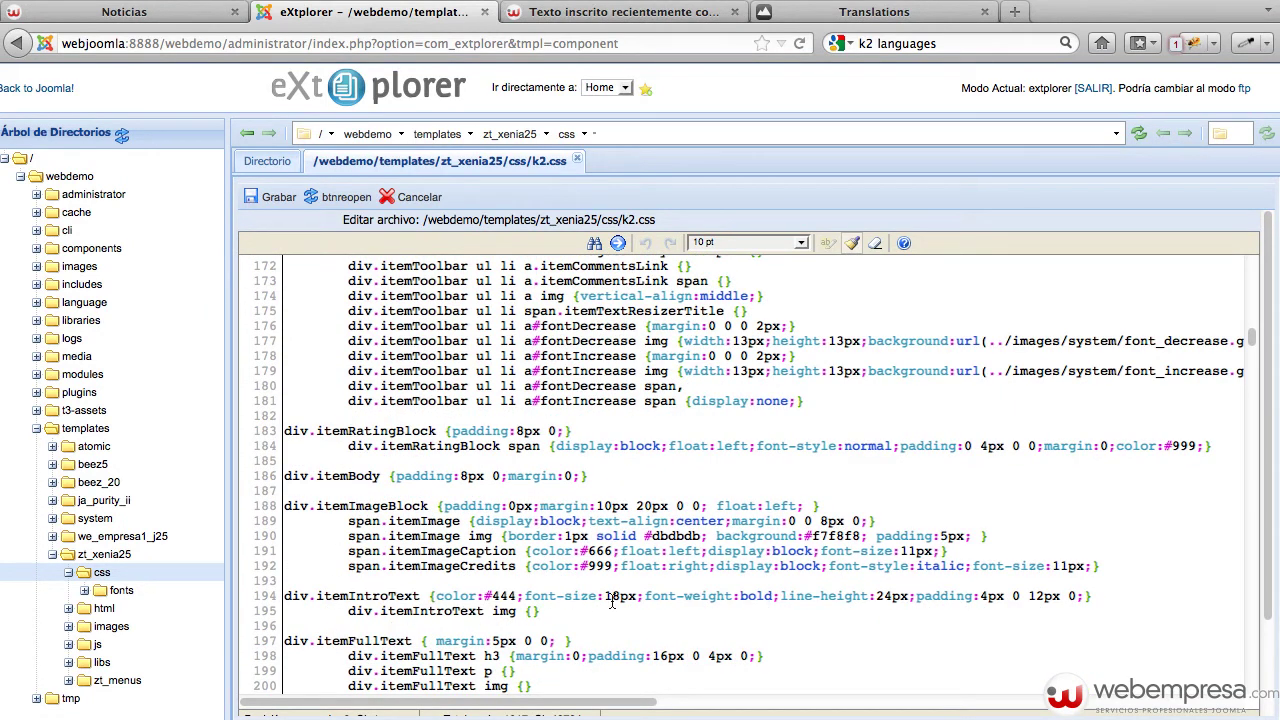
left_click_drag(645, 596, 769, 596)
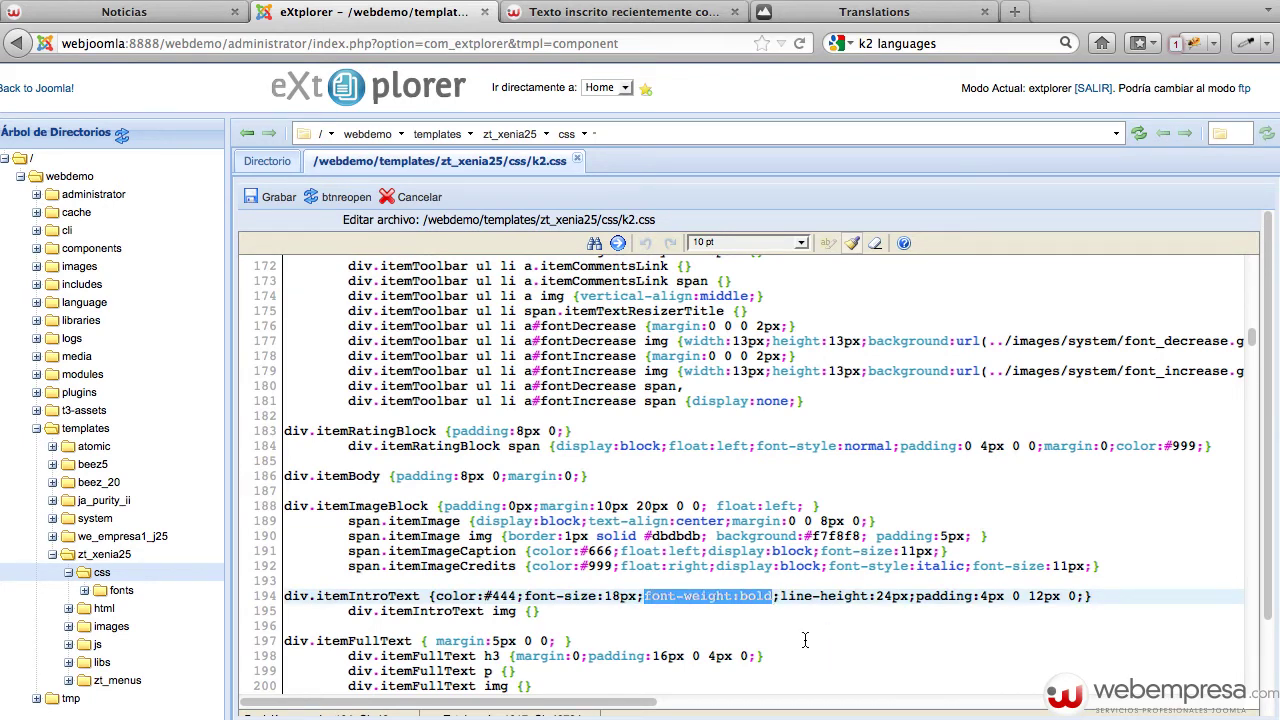
key("Delete")
key("Delete")
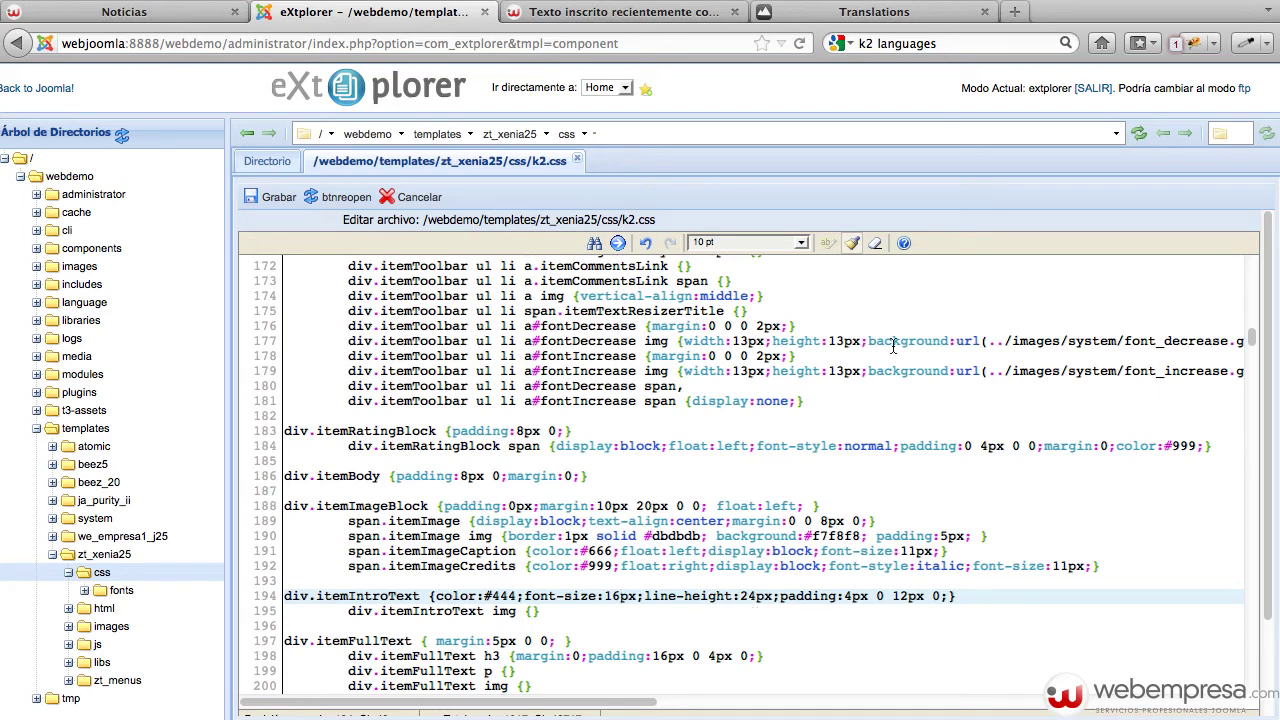
left_click(257, 200)
Reload the news item on the public site and check its intro text, sharing buttons and author block.
left_click(590, 20)
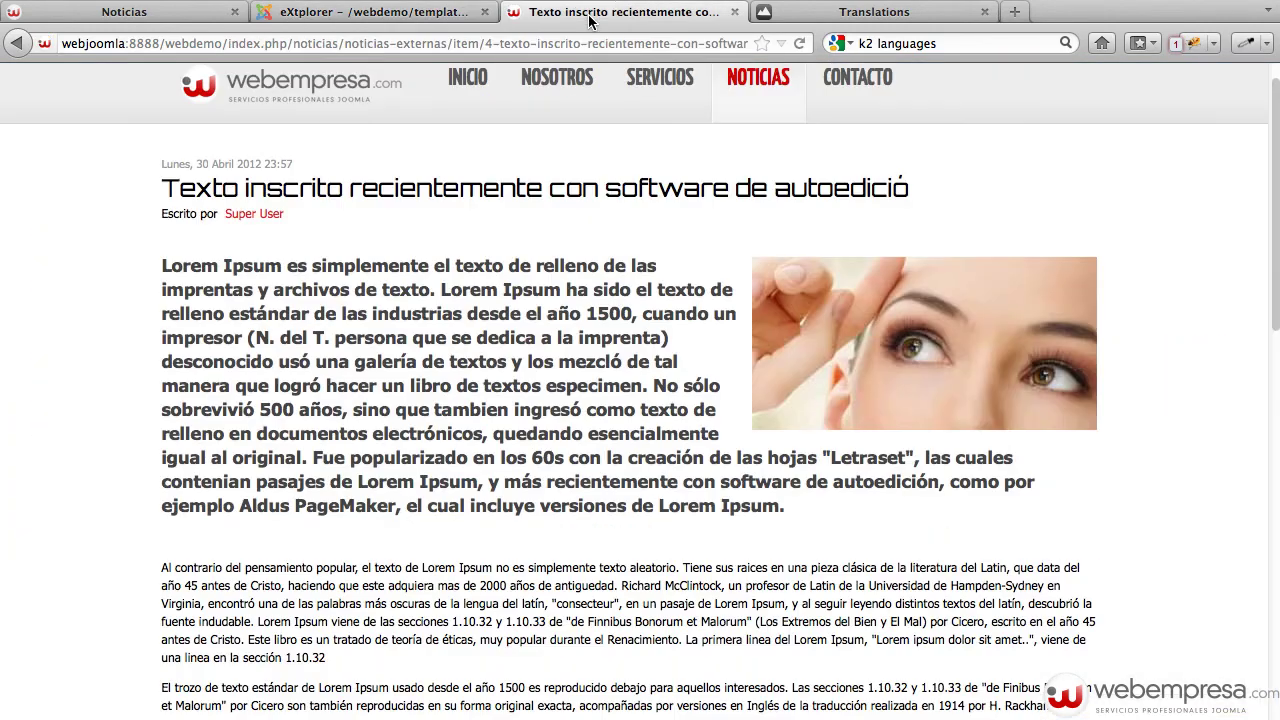
key("super+r")
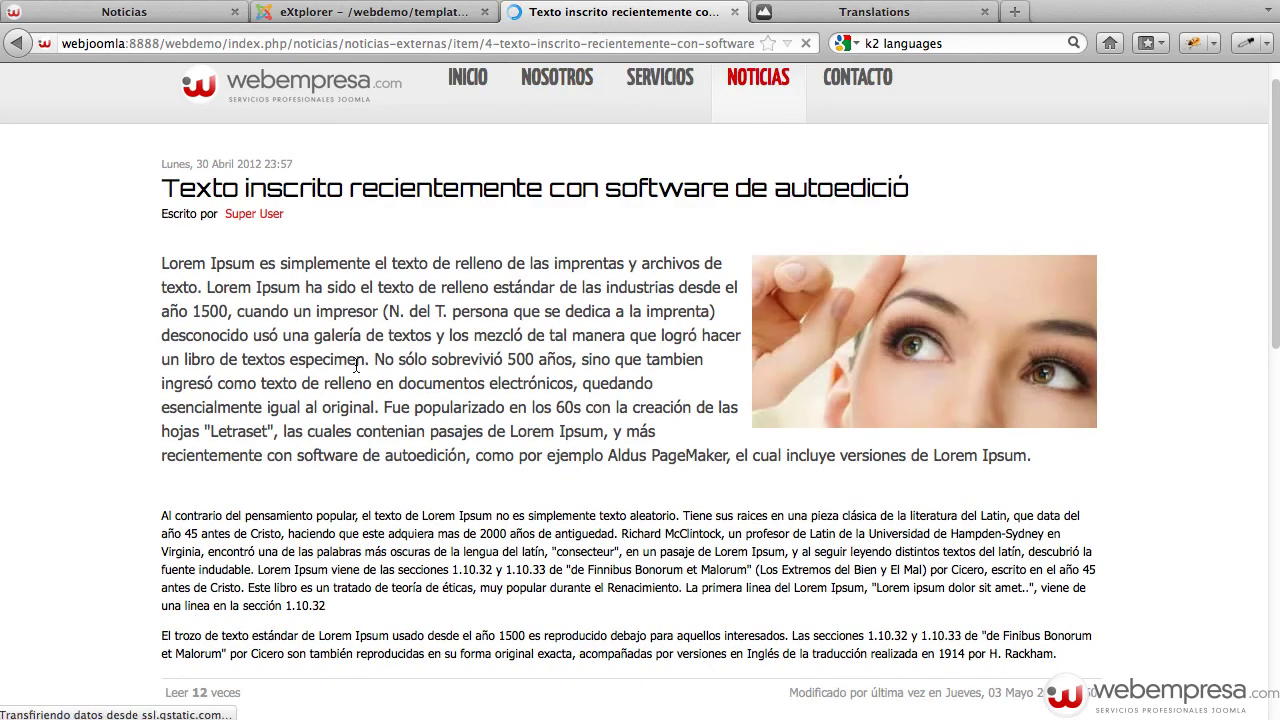
scroll(360, 366, "down", 2)
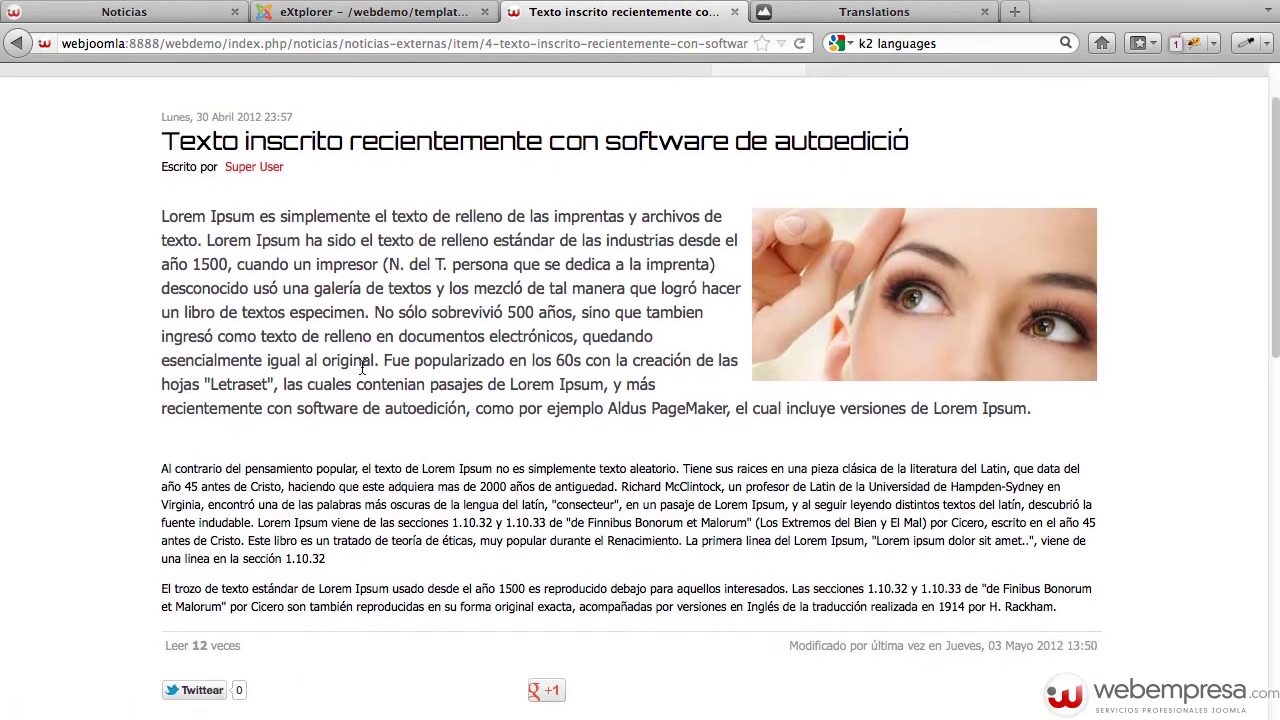
scroll(361, 366, "down", 2)
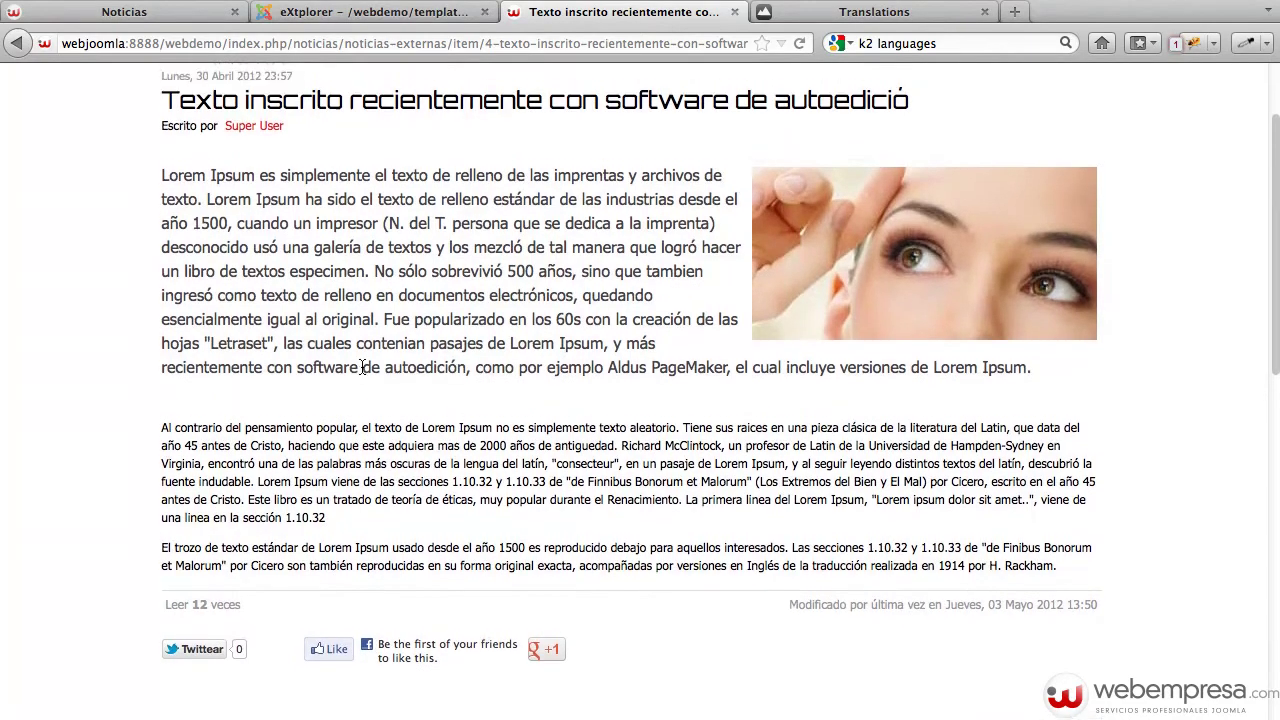
scroll(362, 367, "down", 2)
scroll(362, 367, "up", 5)
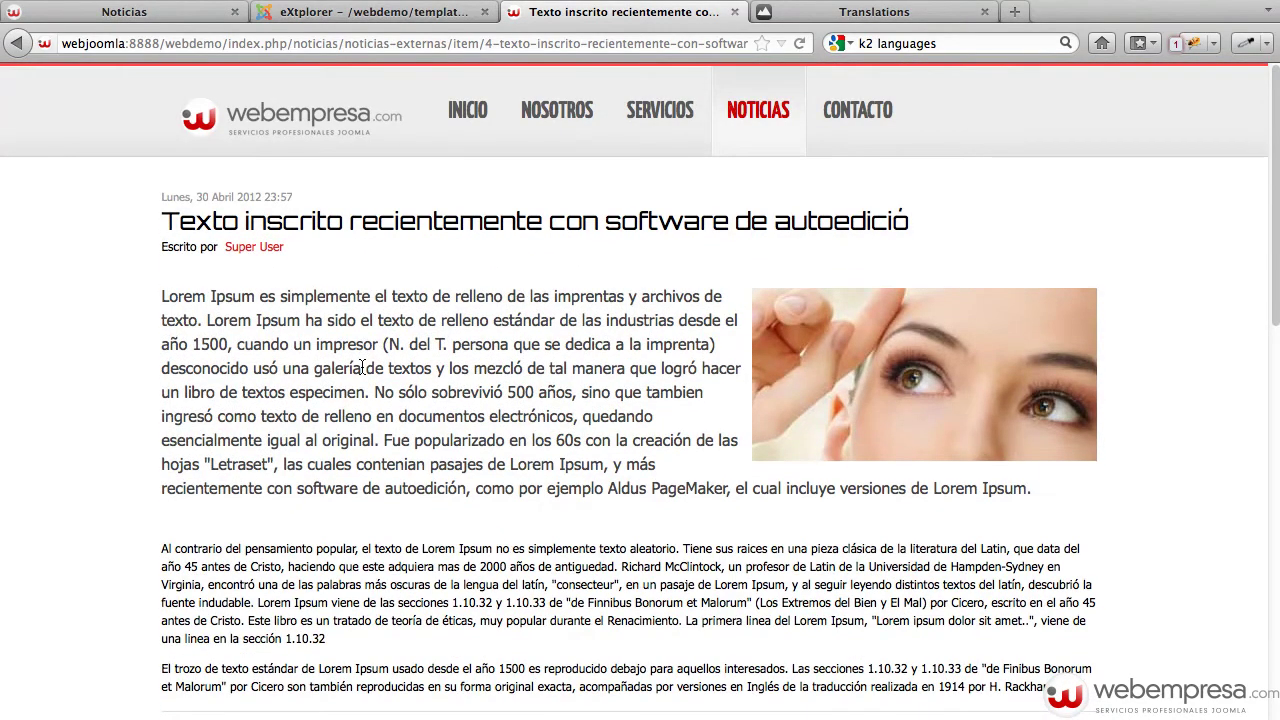
scroll(411, 400, "down", 4)
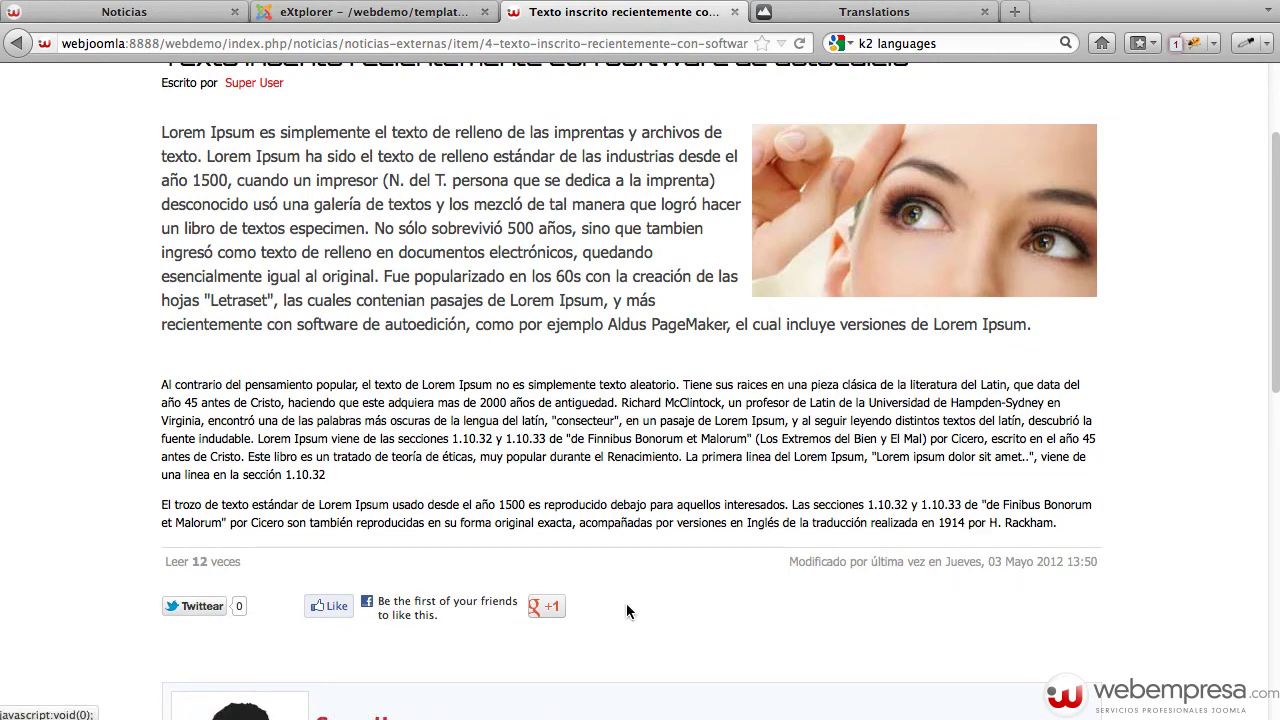
scroll(265, 595, "down", 3)
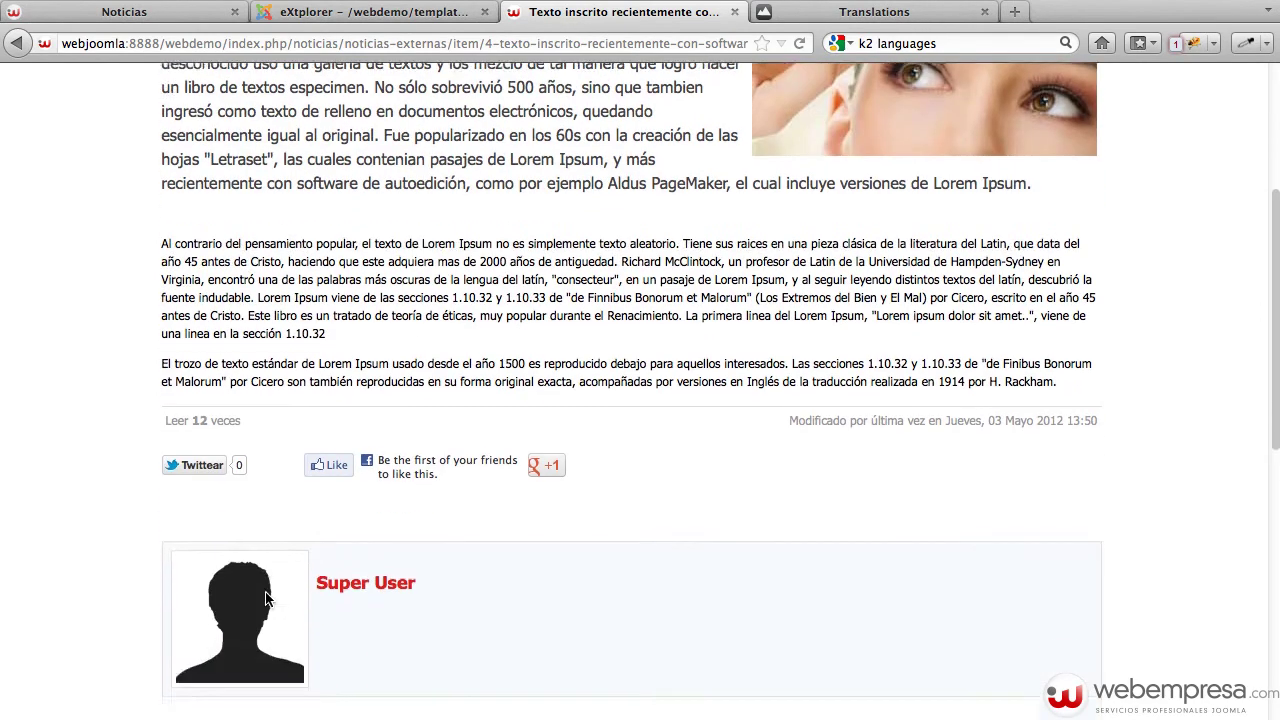
scroll(550, 471, "down", 6)
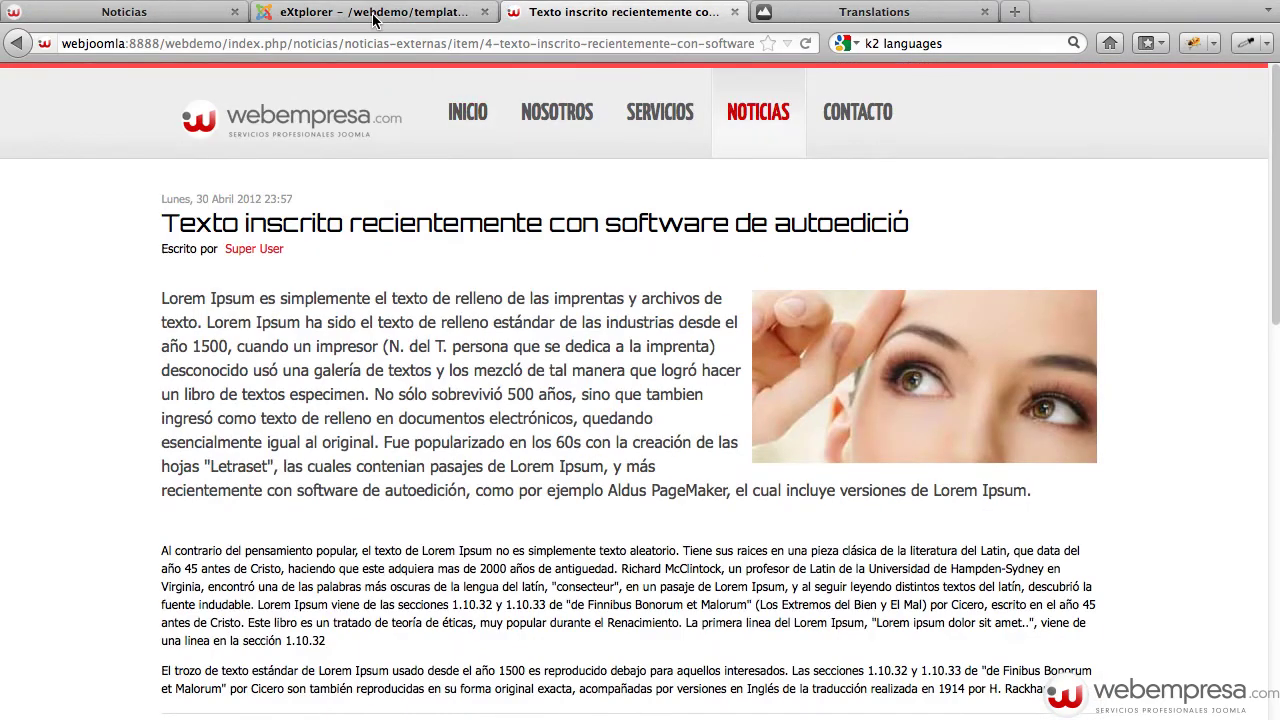
Return to the Joomla administration, examine K2's comment and social parameters, close them without saving, and go back to the public news item.
left_click(373, 20)
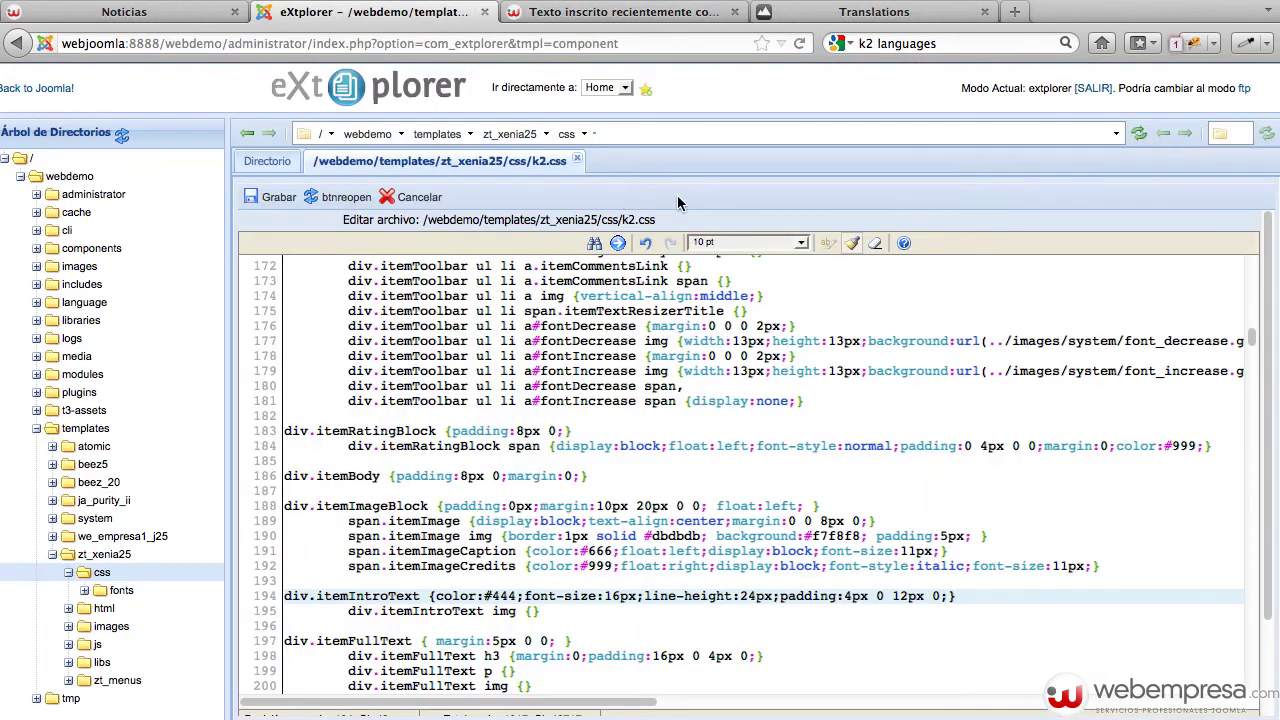
left_click(12, 90)
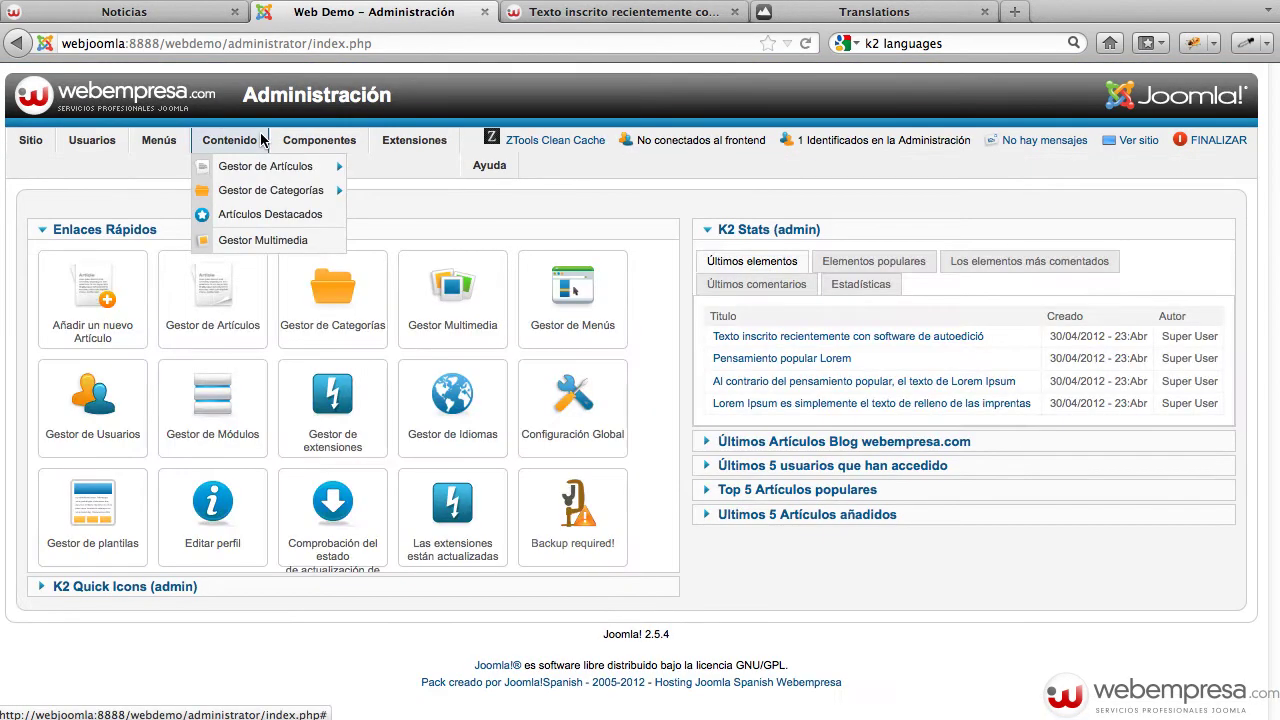
mouse_move(330, 148)
left_click(332, 416)
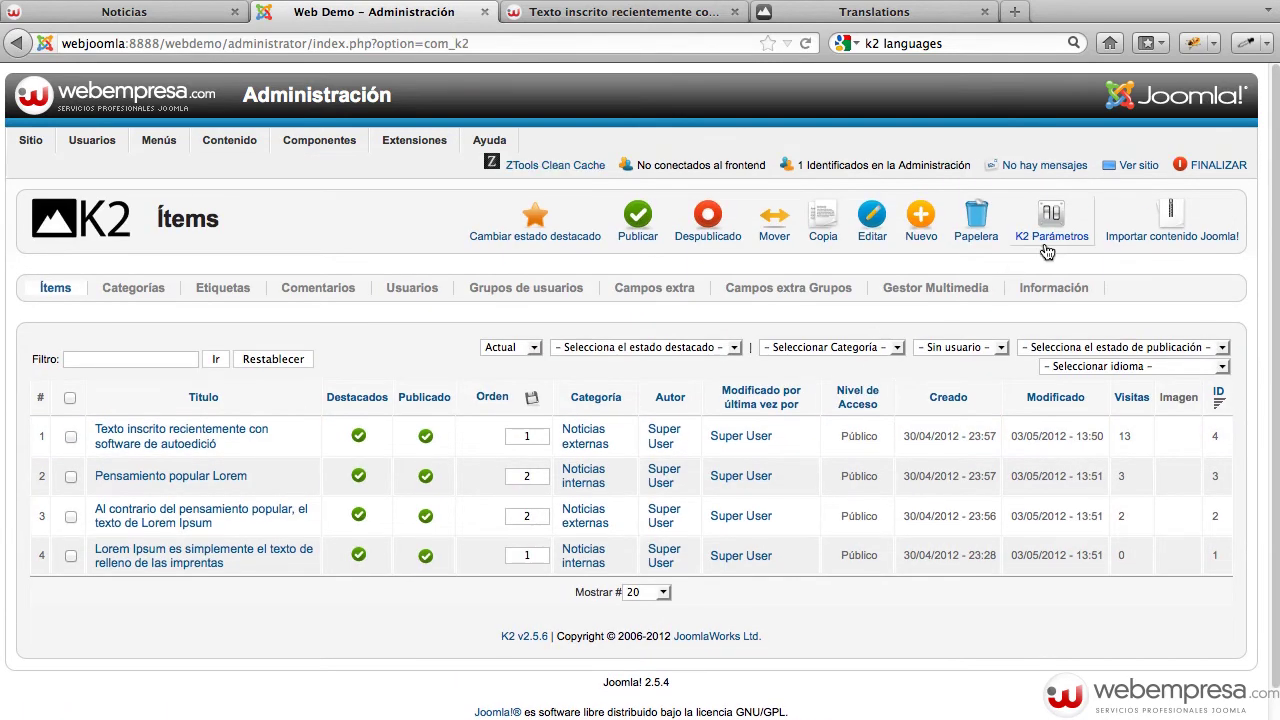
left_click(1047, 249)
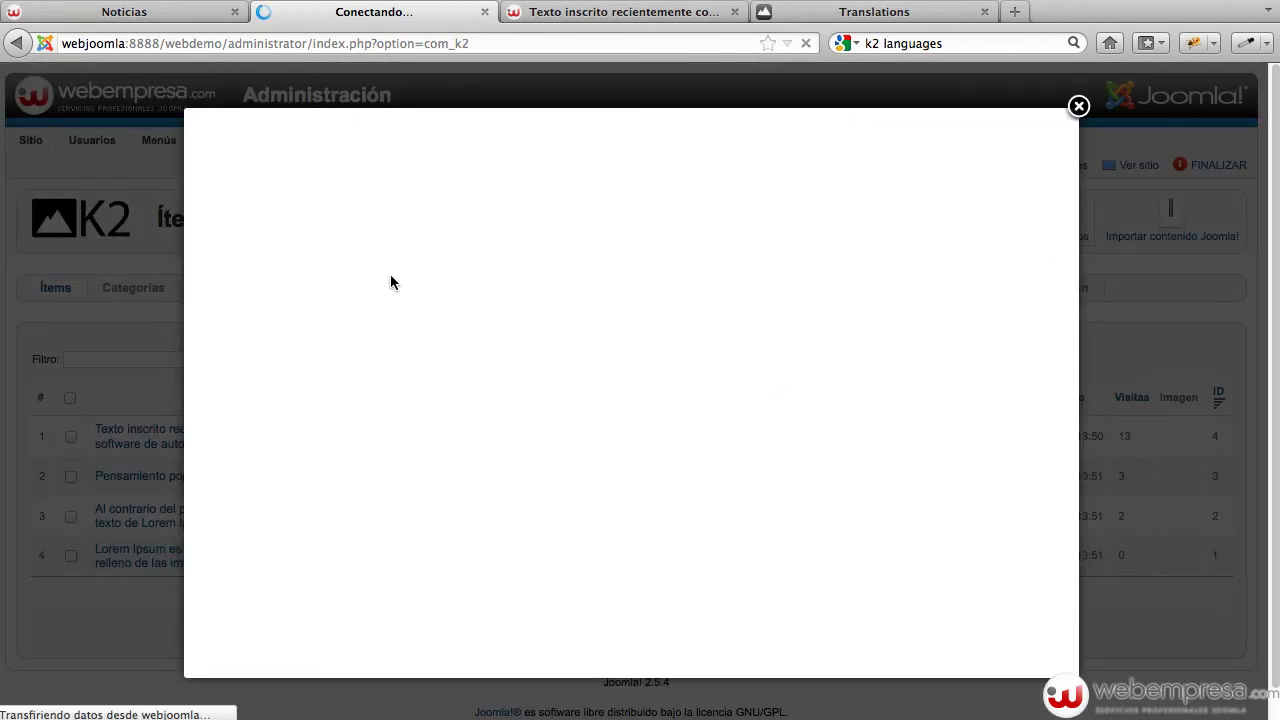
left_click(565, 208)
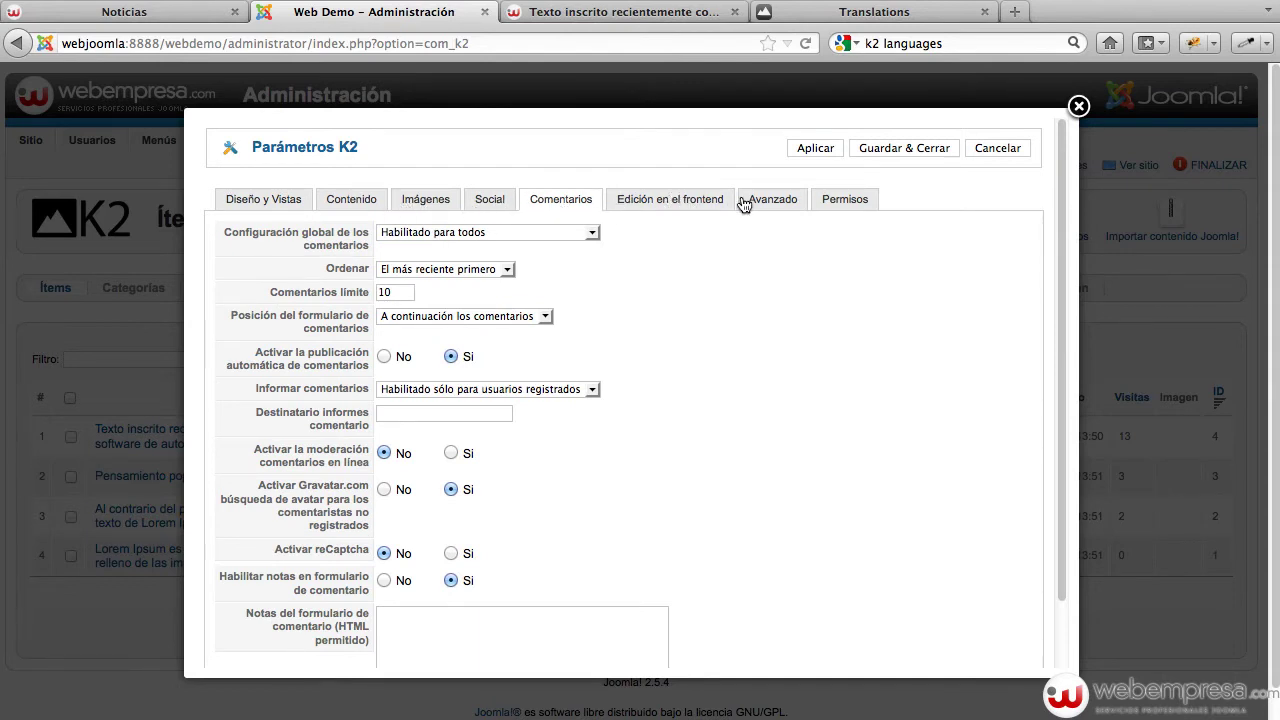
left_click(480, 205)
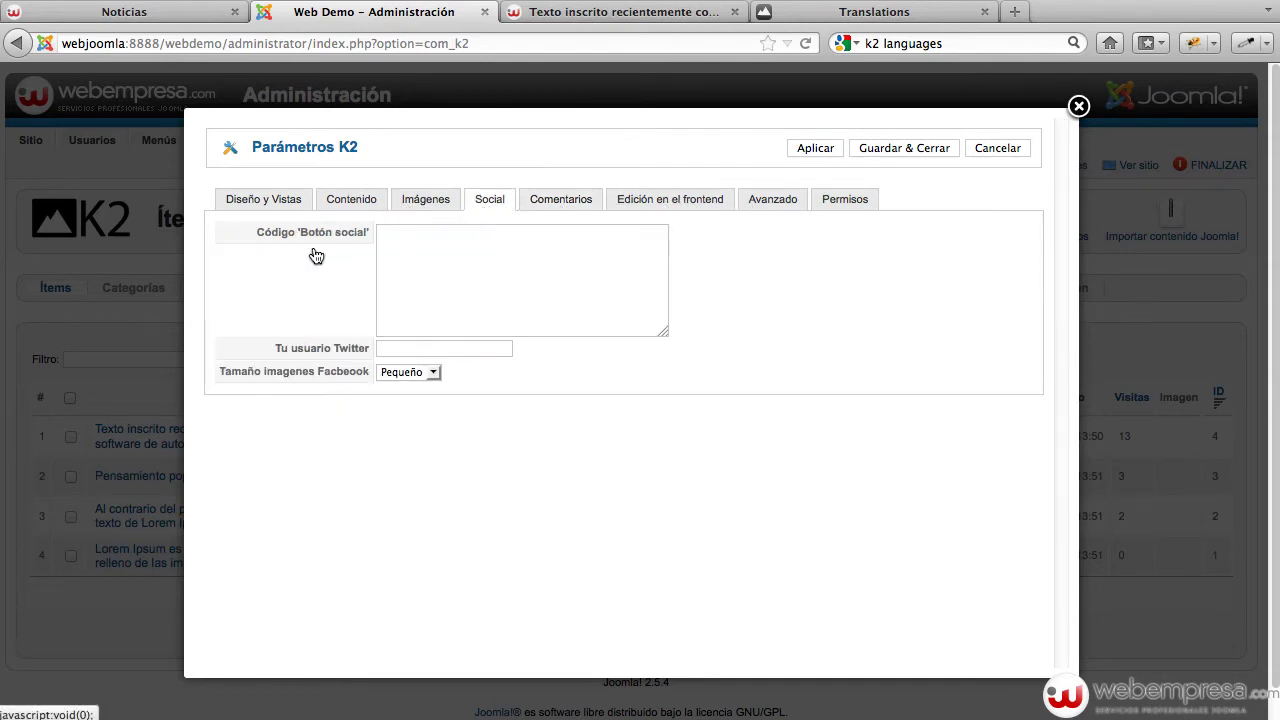
mouse_move(337, 292)
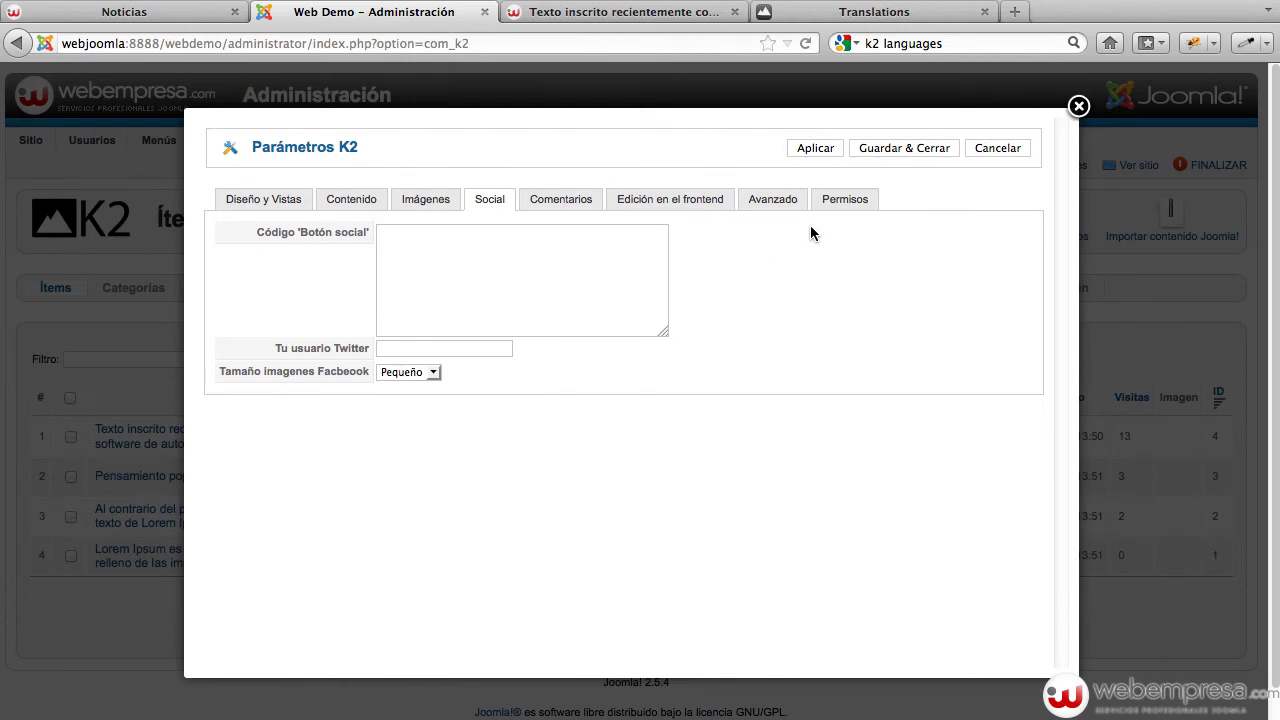
left_click(996, 150)
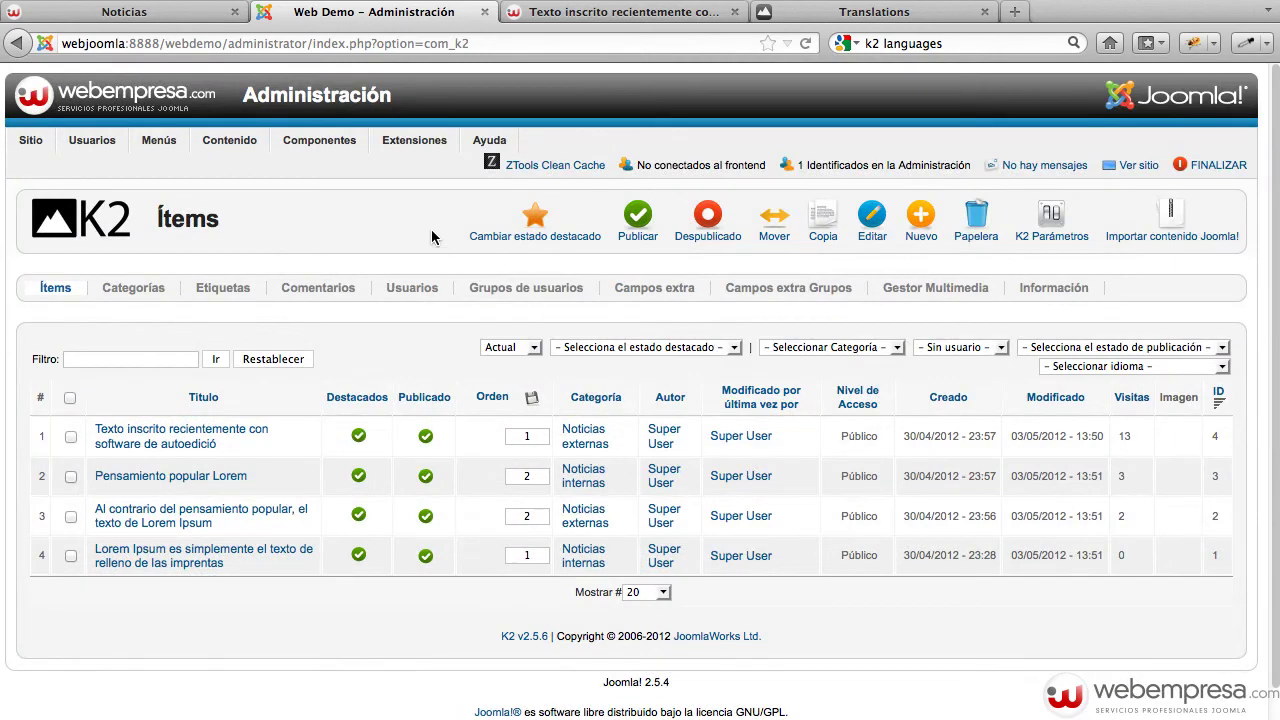
left_click(527, 12)
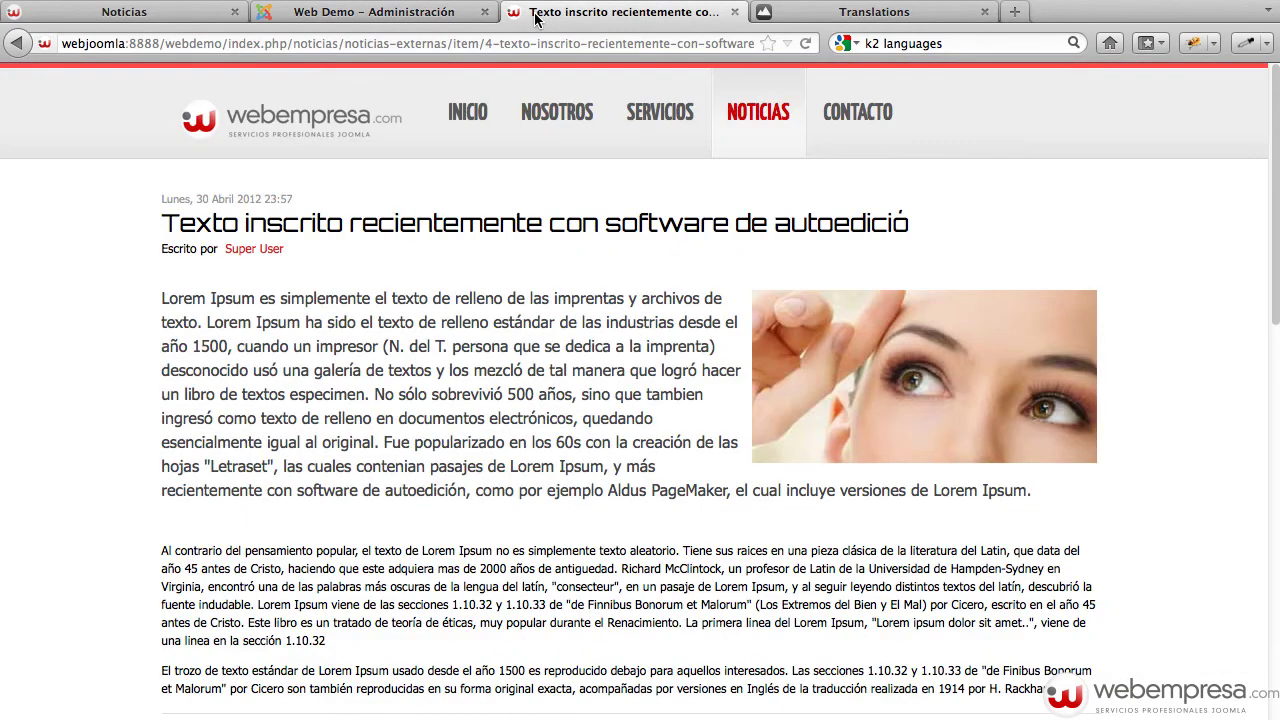
Compare the news titles on the public home page with the title on the full page of the first news item.
left_click(478, 122)
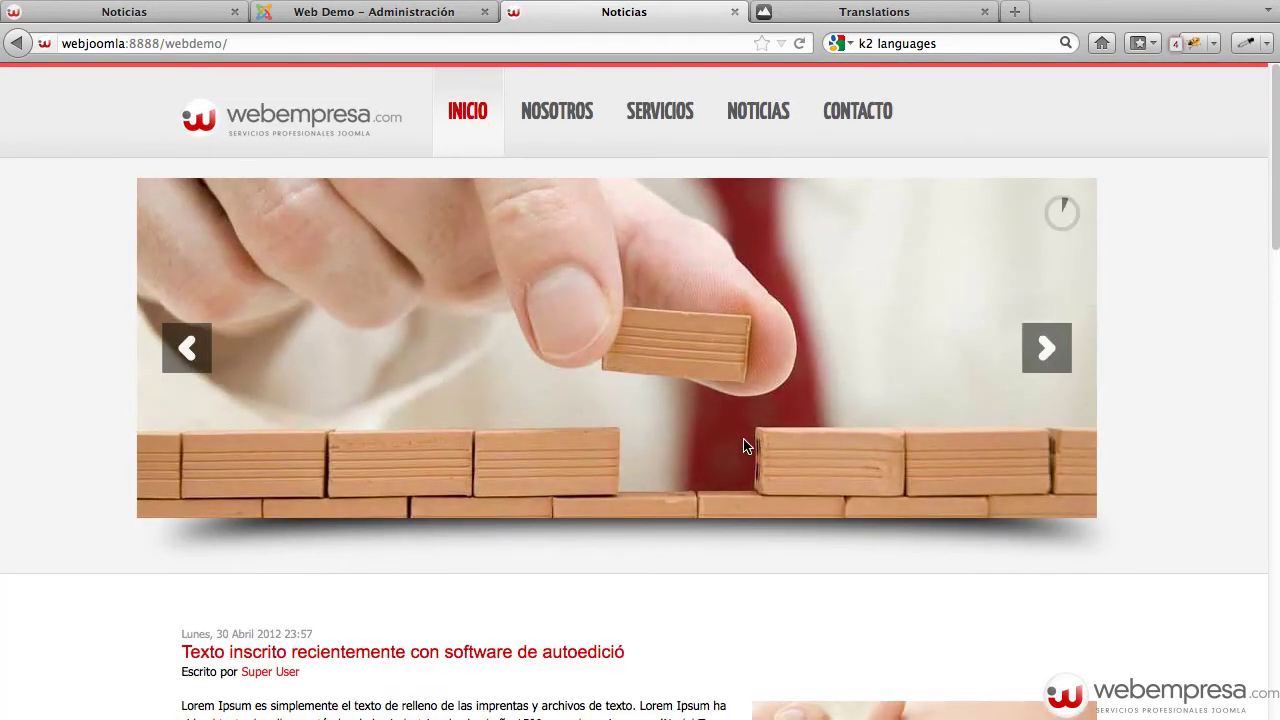
scroll(746, 443, "down", 5)
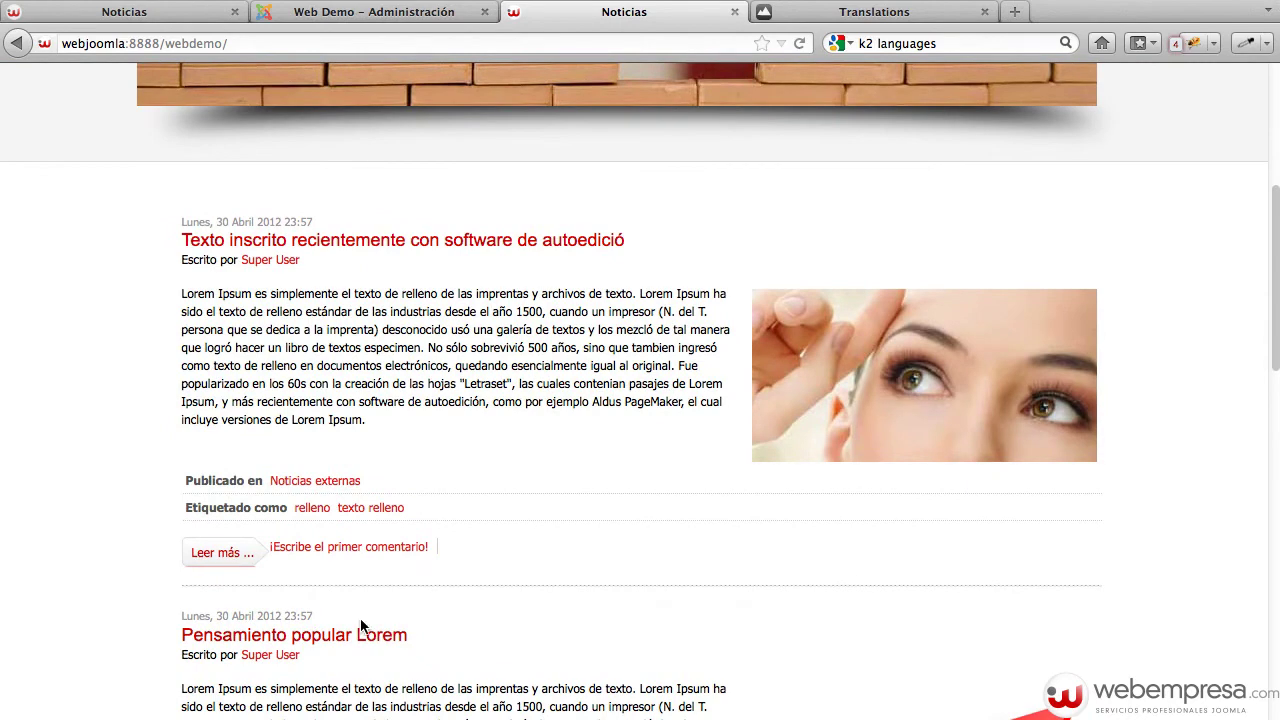
left_click(395, 255)
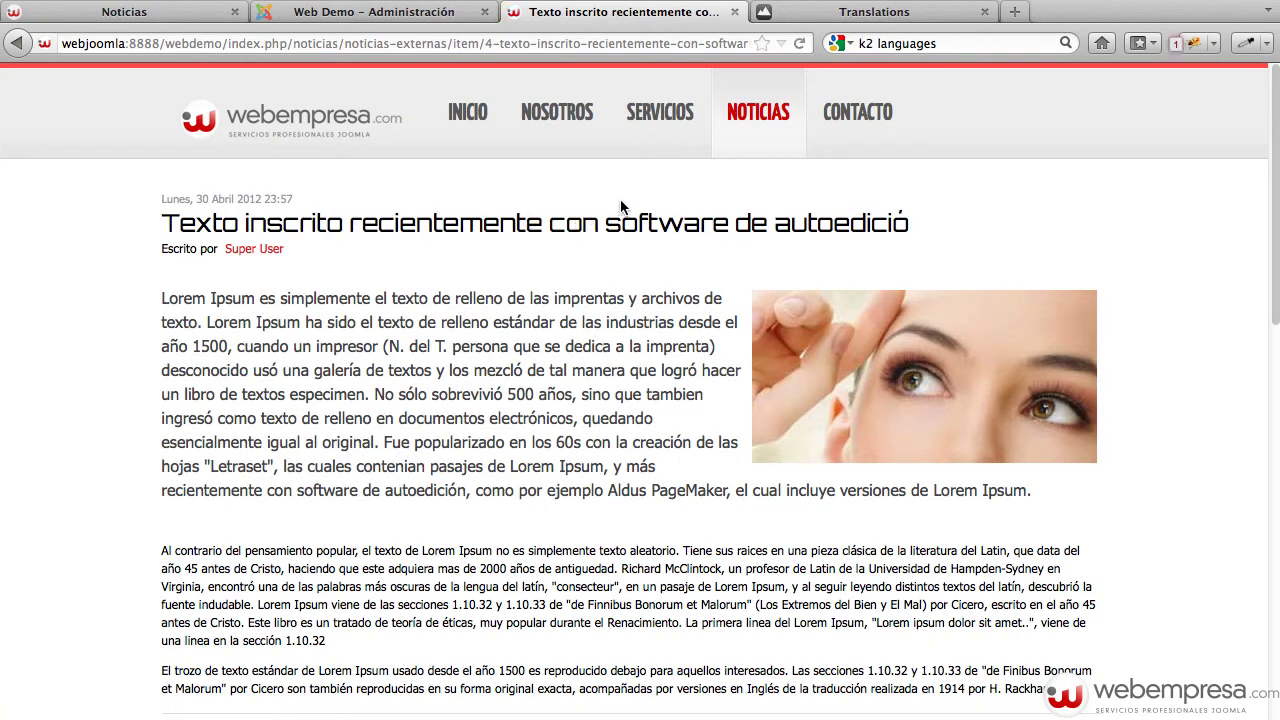
Inspect the news item's title in Firebug and copy its font-family value 'Orbitron',sans-serif from the h2.itemTitle rule.
left_click(1194, 44)
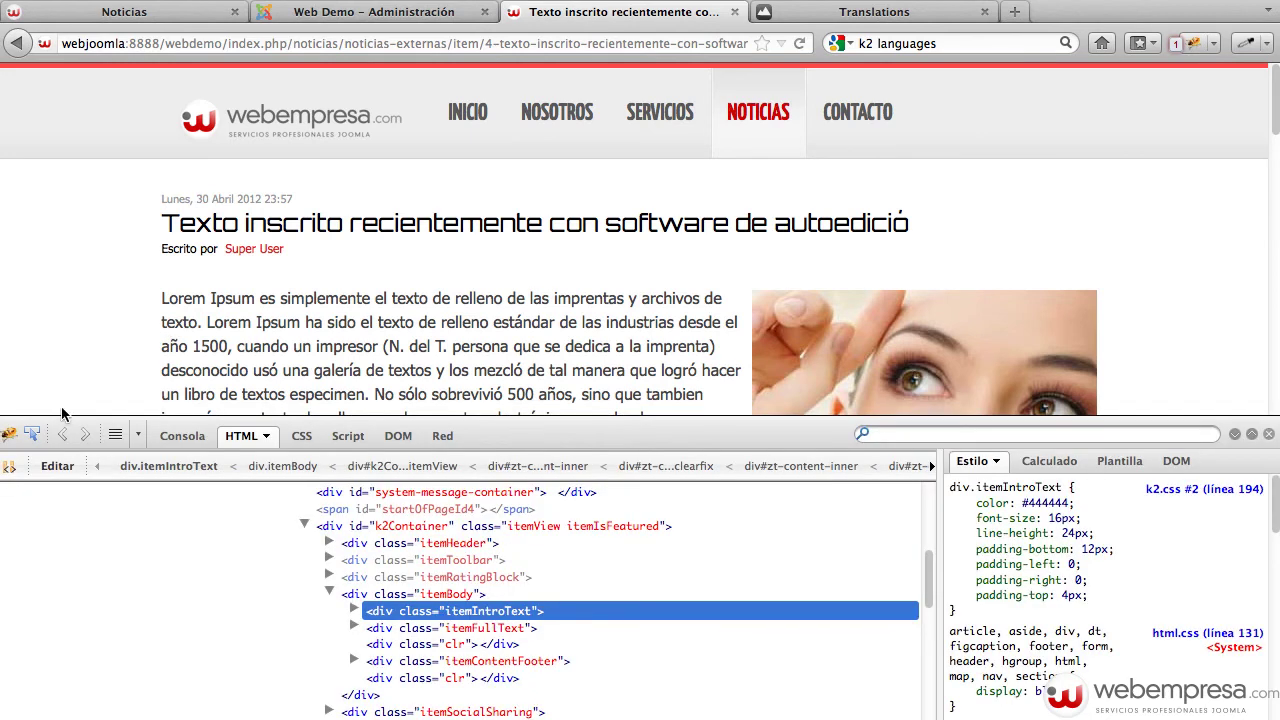
left_click(32, 435)
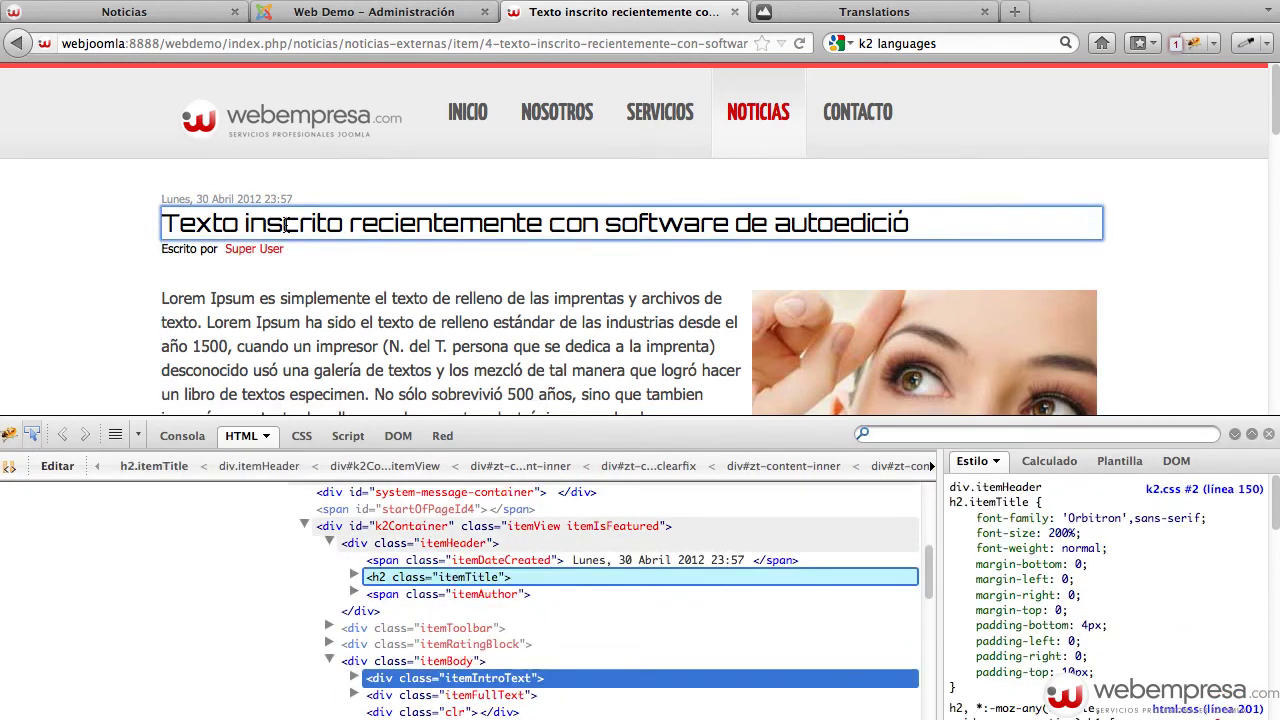
left_click(285, 226)
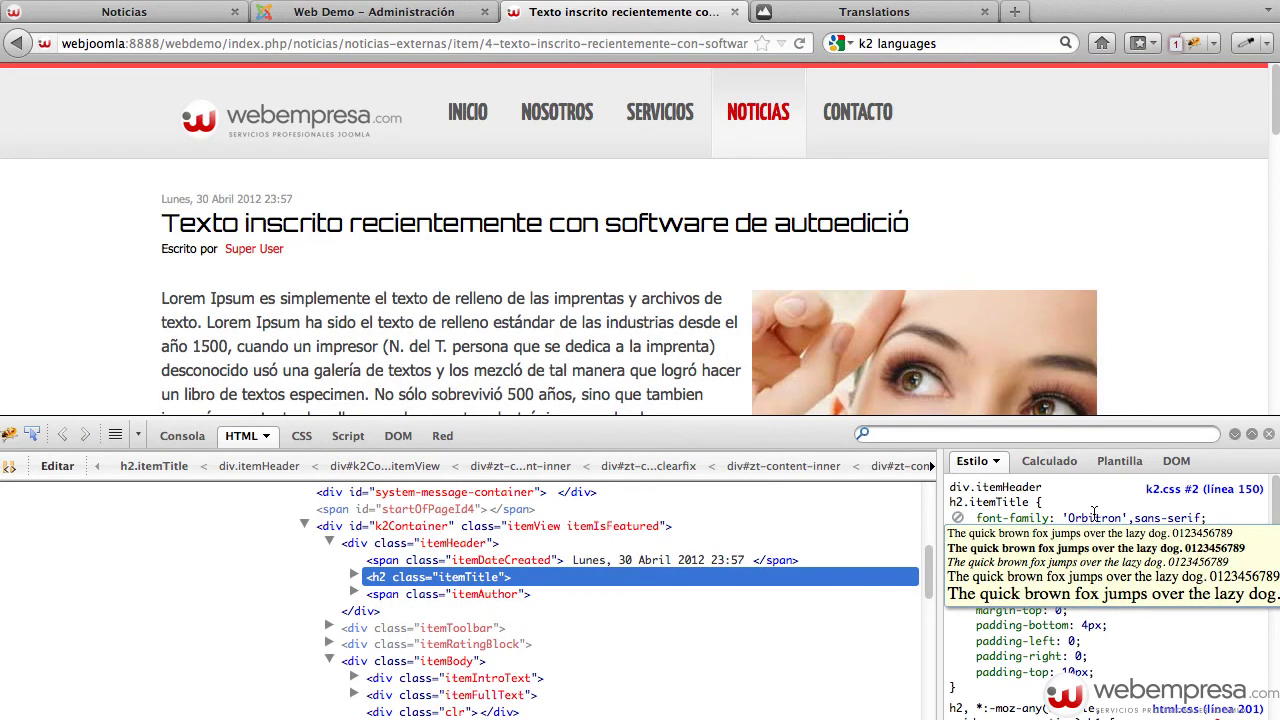
left_click(1086, 516)
key("super+c")
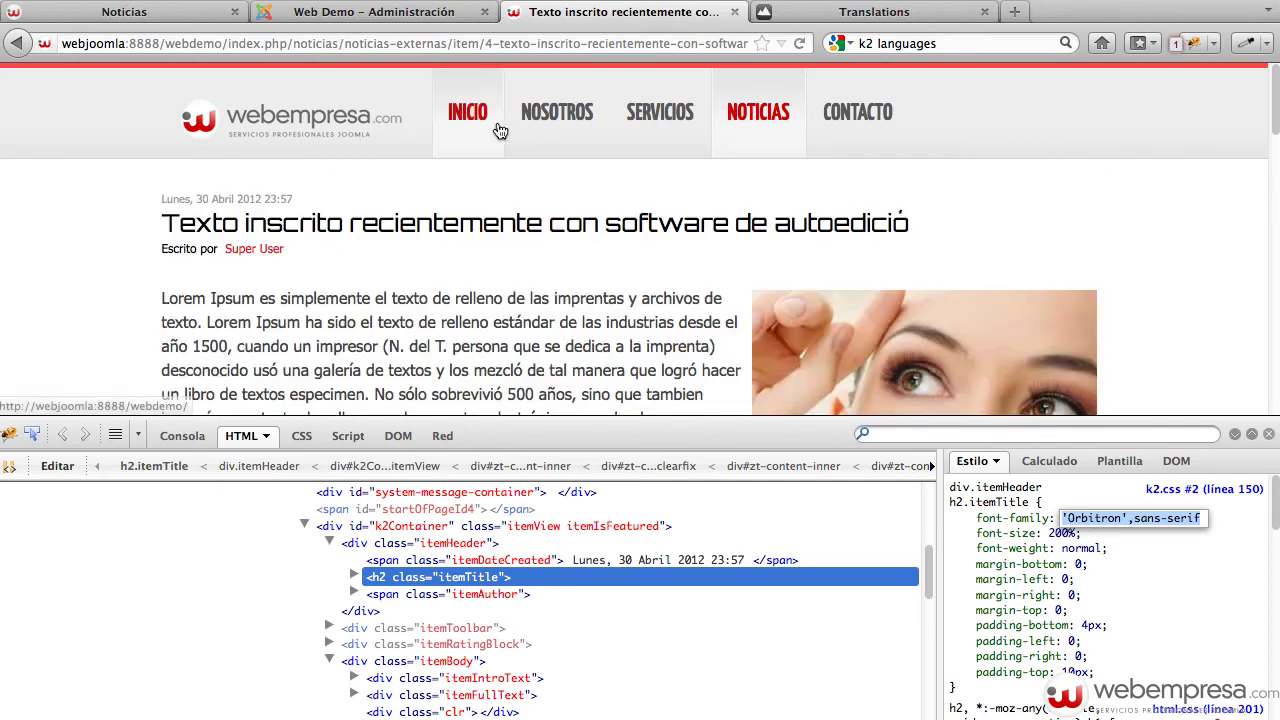
Go to the public home page and inspect the first news title's h3.catItemTitle element and its style rule.
left_click(465, 114)
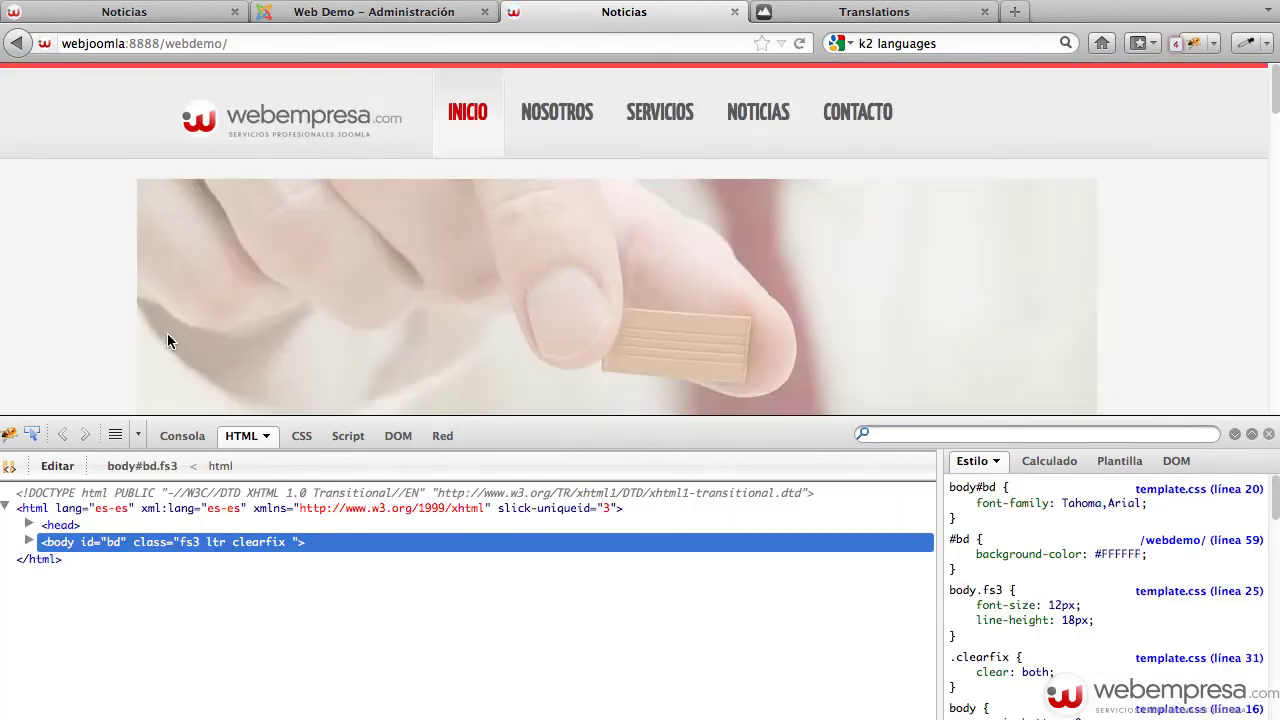
scroll(171, 337, "down", 5)
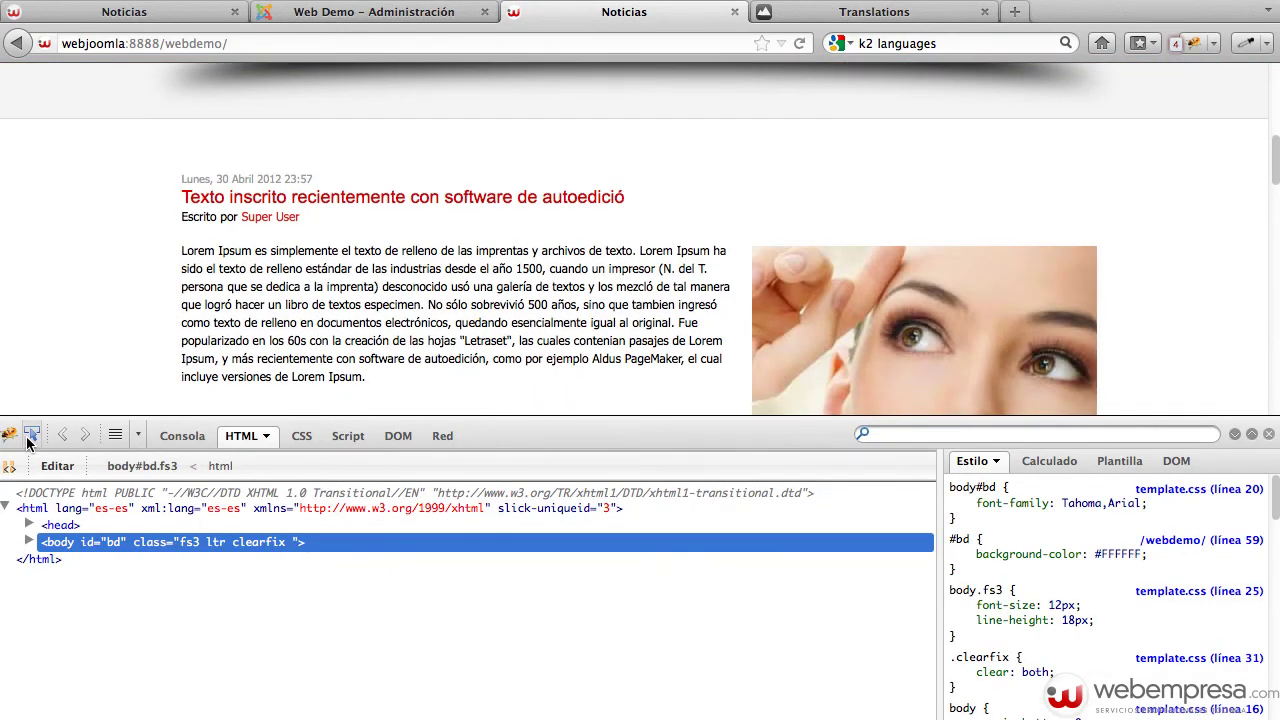
left_click(31, 435)
left_click(350, 205)
left_click(502, 593)
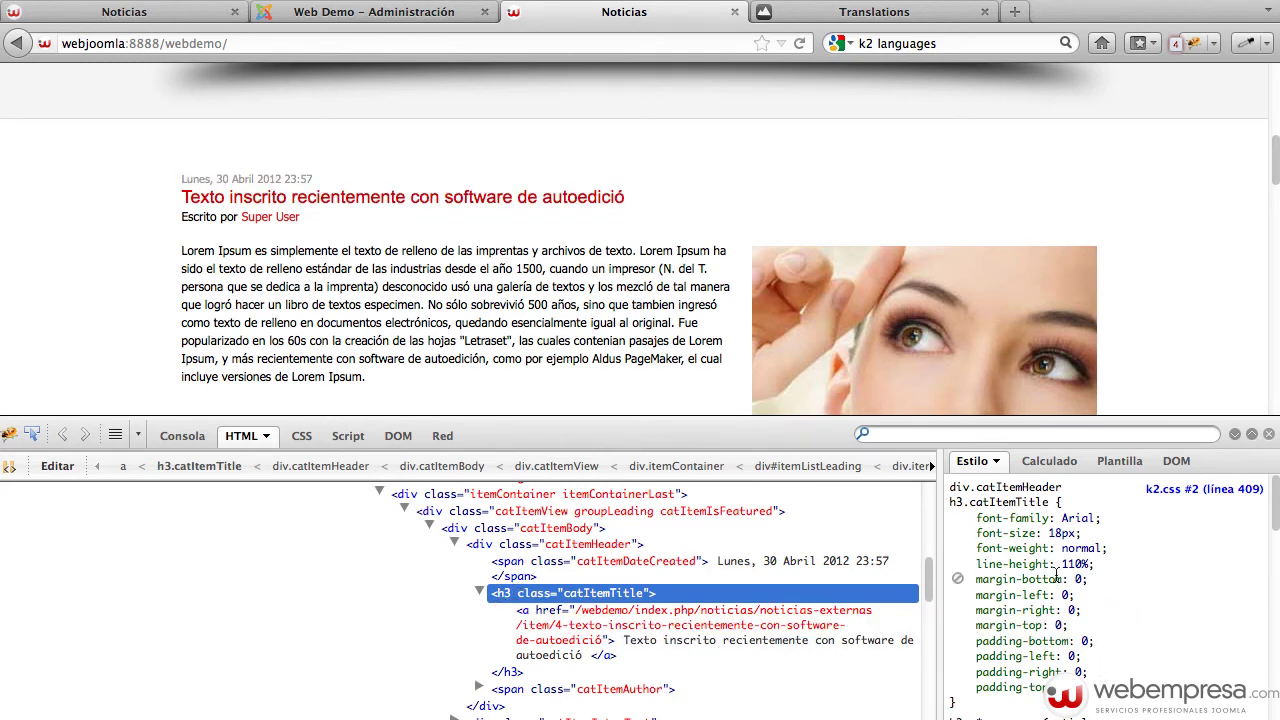
Add font-family: 'Orbitron',sans-serif to the h3.catItemTitle rule in Firebug as a live preview.
scroll(1056, 574, "down", 2)
left_click(1090, 610)
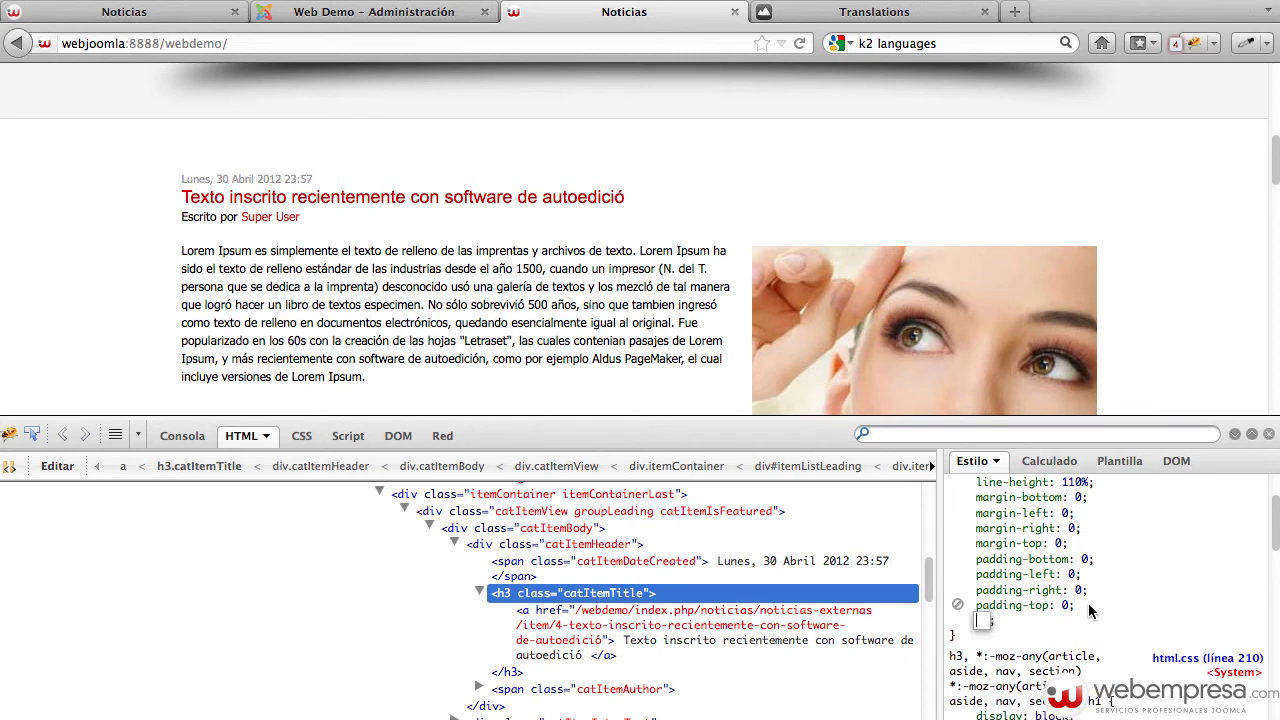
type("font-st")
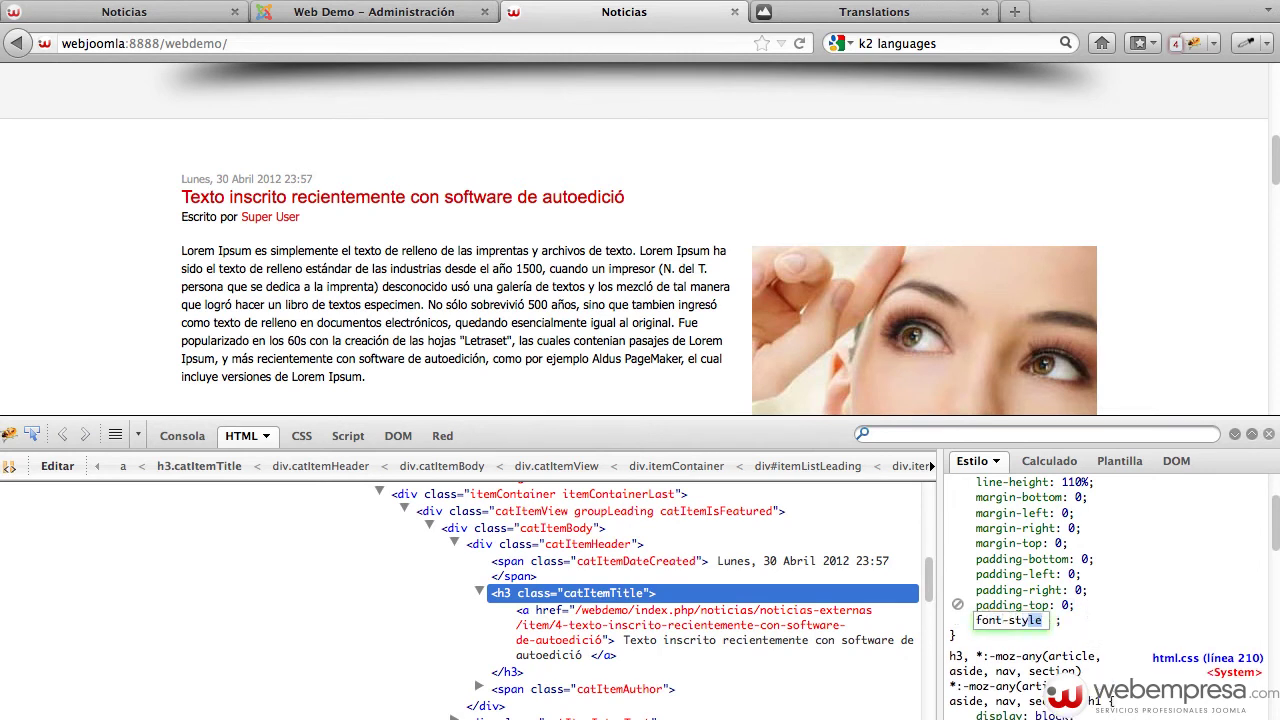
key("BackSpace")
type("family")
key("Tab")
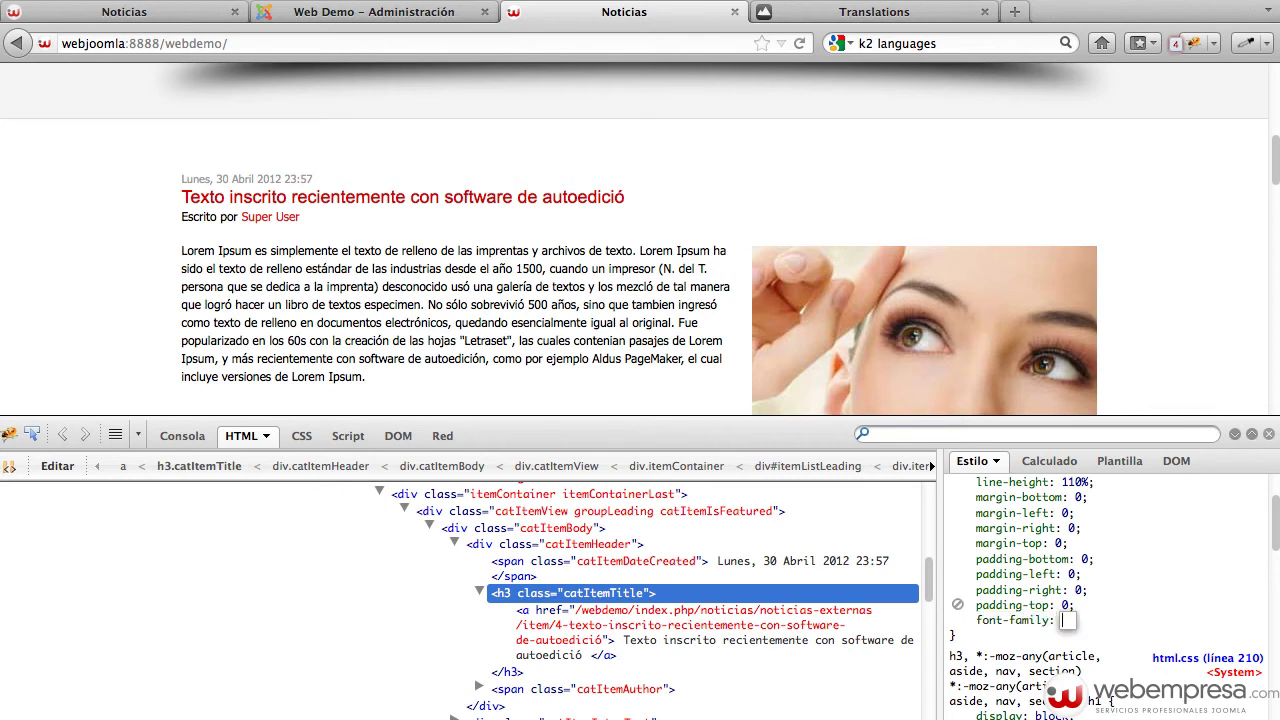
key("super+v")
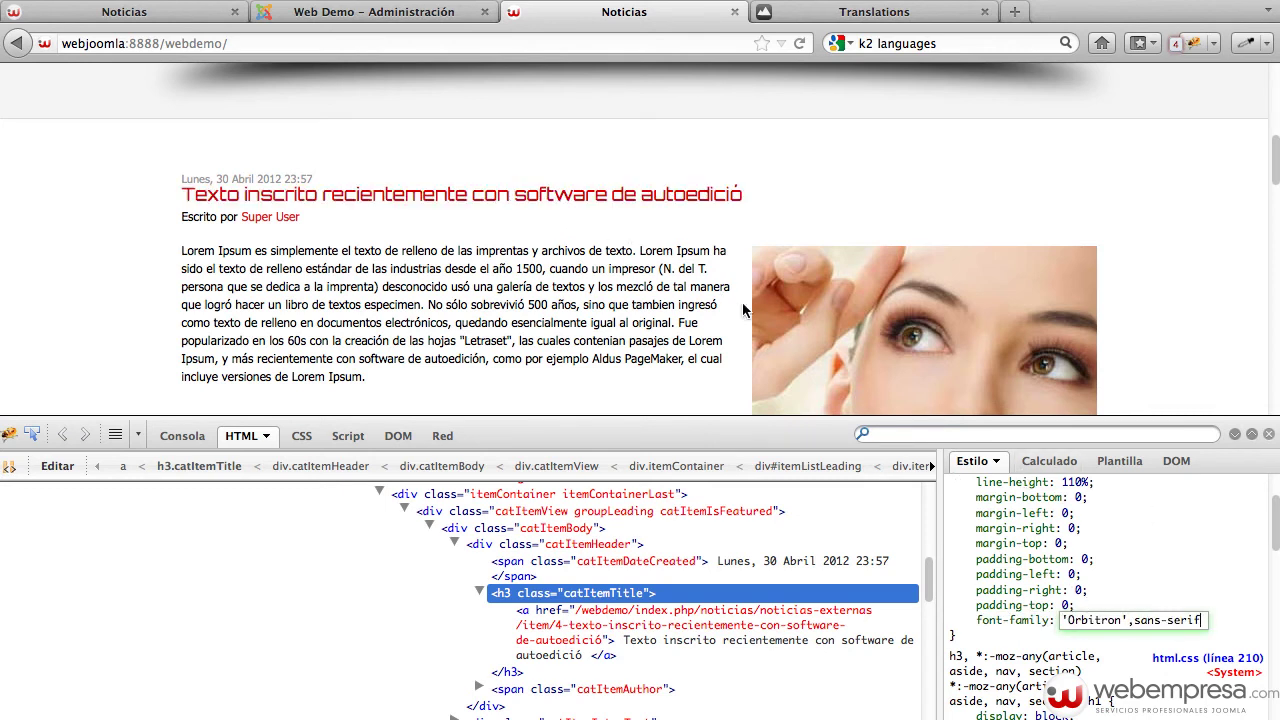
key("Return")
Add font-size: 200% to the previewed h3.catItemTitle rule and check the other news titles on the home page.
type("font-size: ")
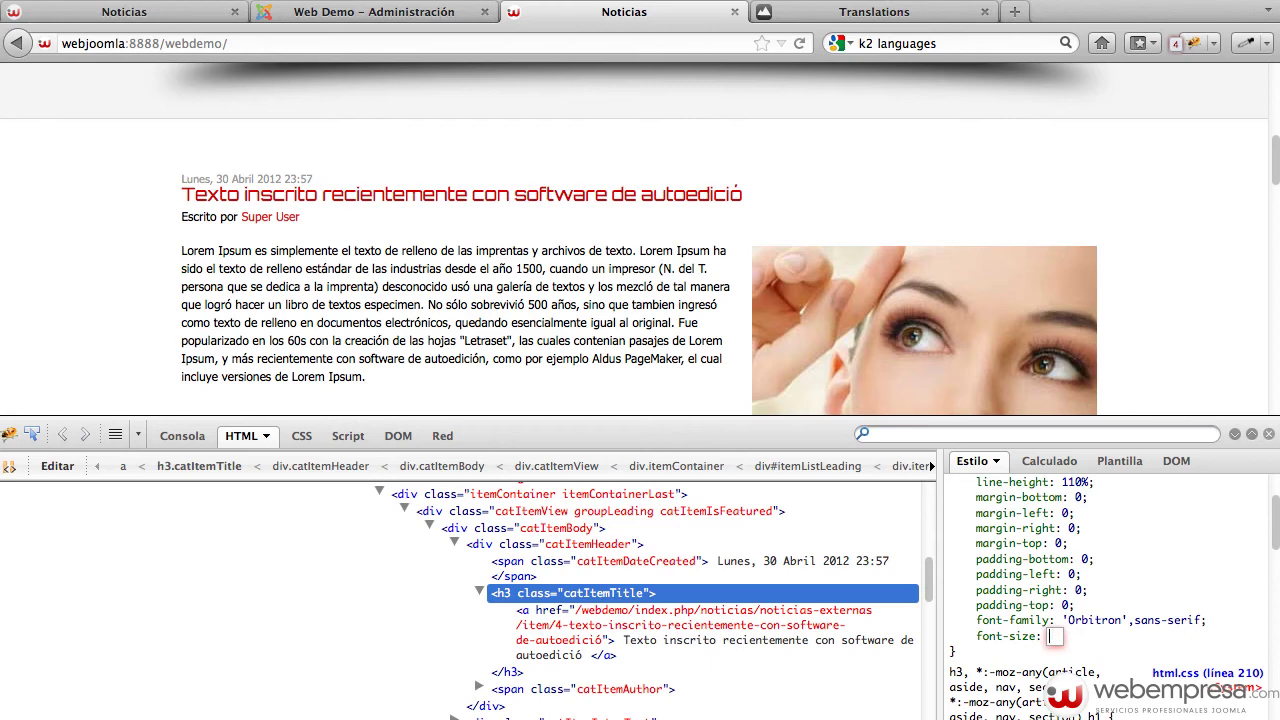
type("200%")
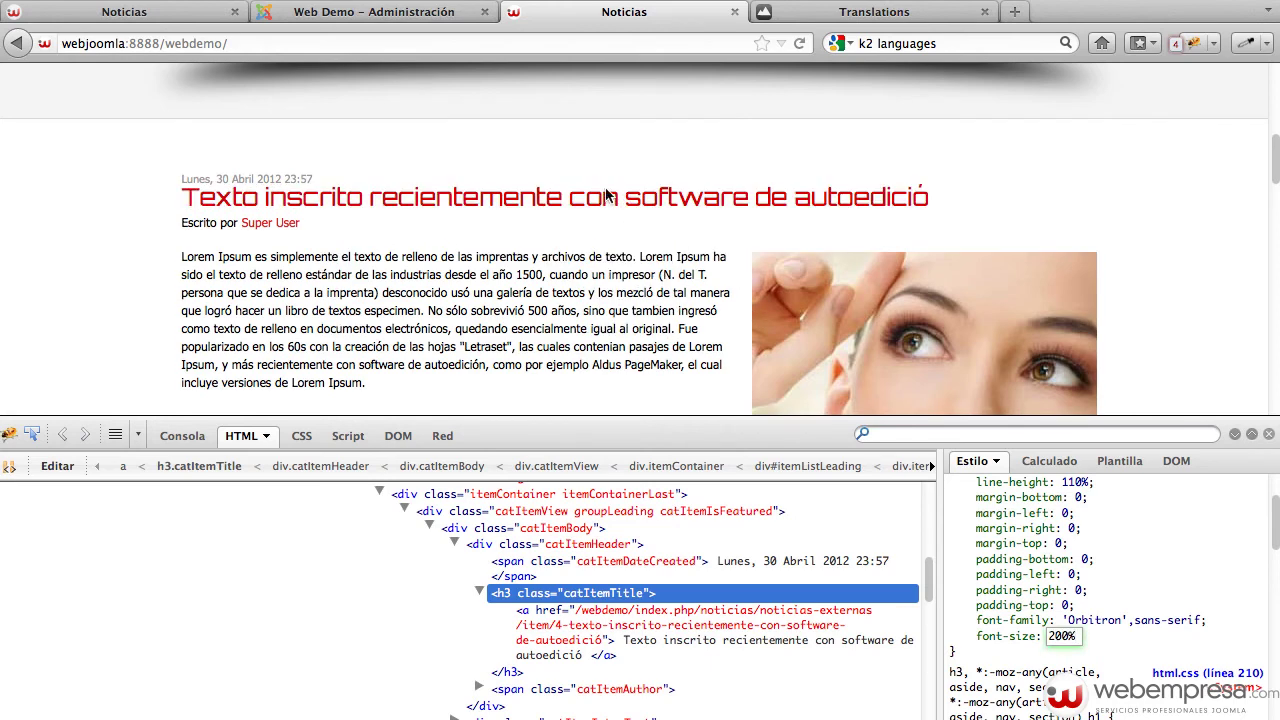
scroll(455, 265, "down", 5)
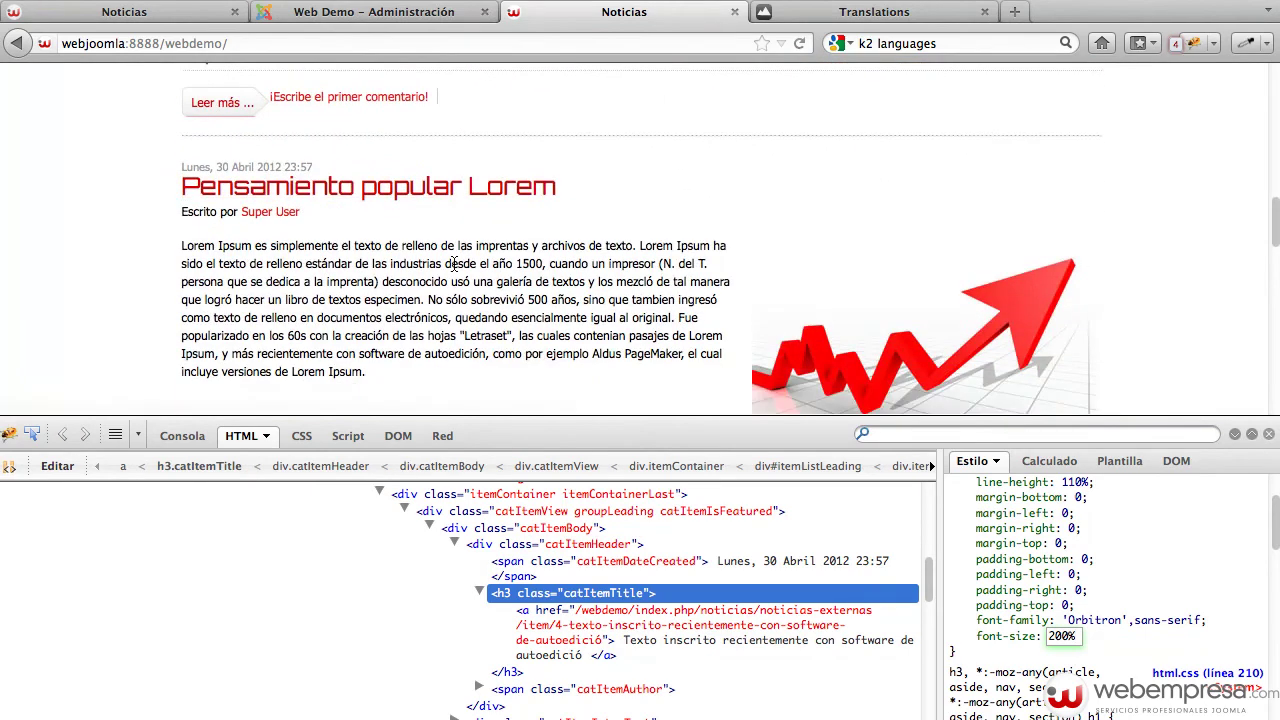
scroll(465, 263, "down", 5)
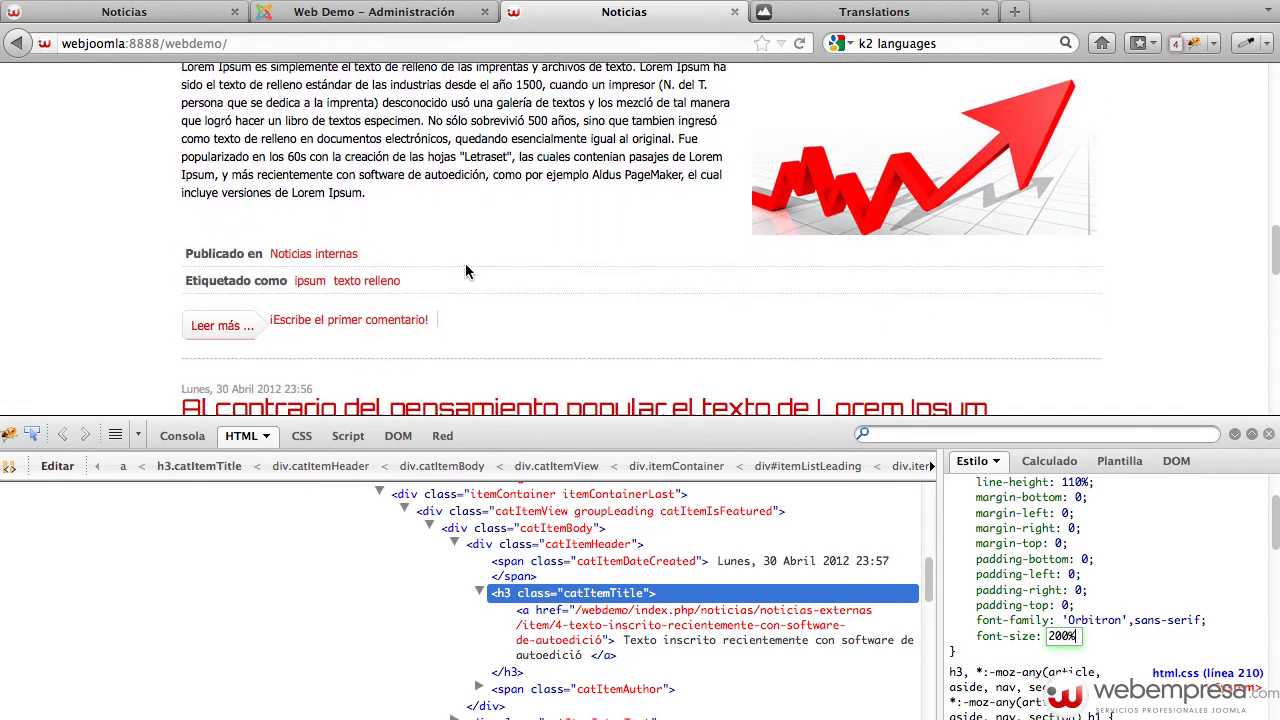
scroll(465, 263, "up", 2)
scroll(465, 263, "up", 2)
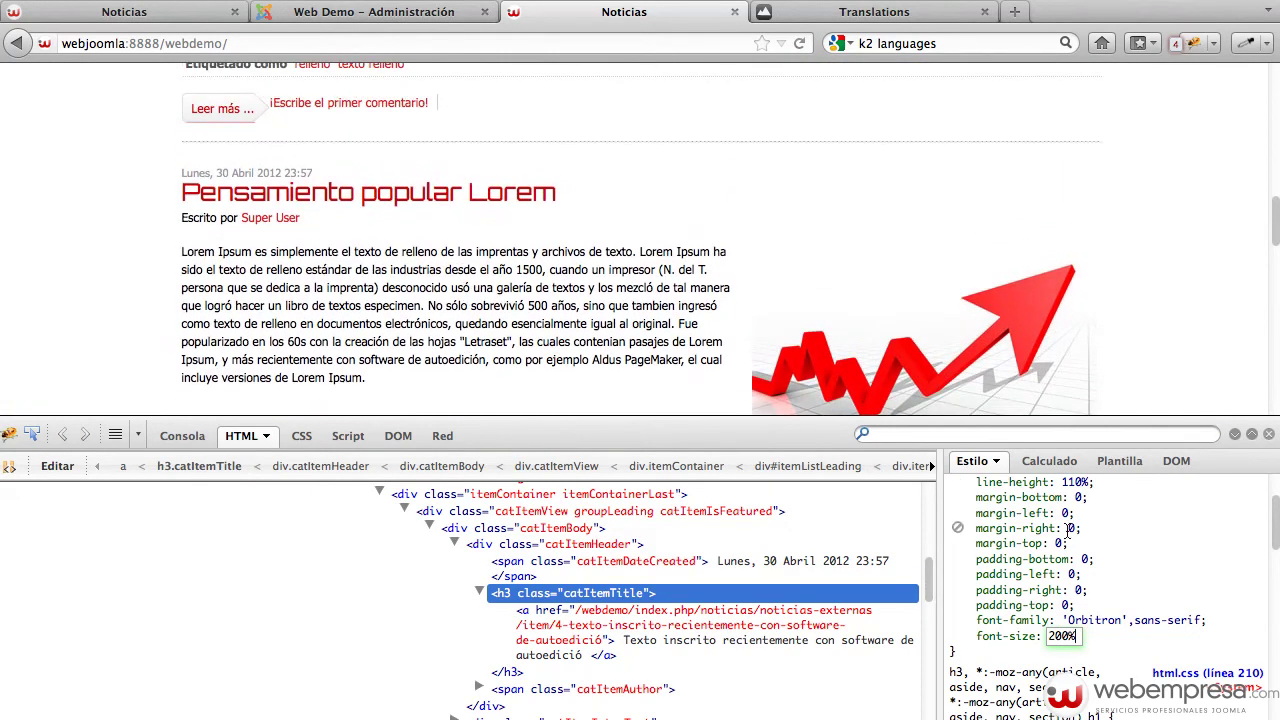
scroll(1040, 522, "up", 2)
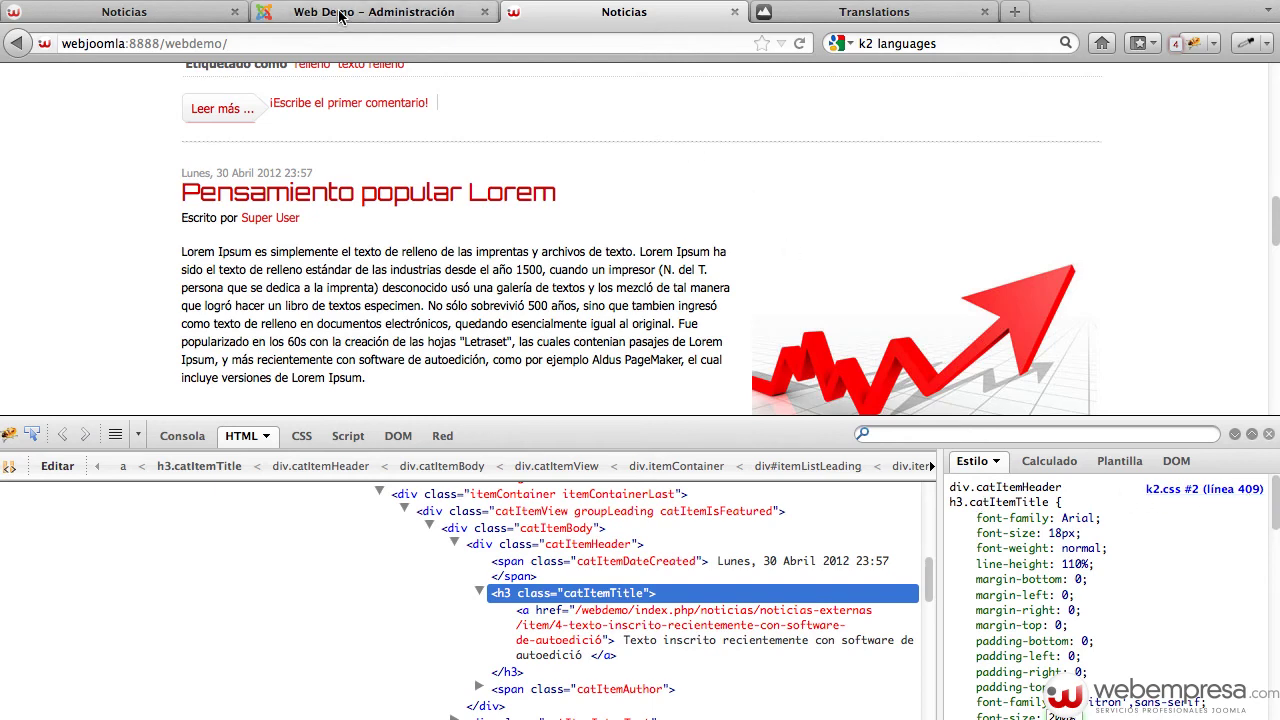
Switch to the Joomla administration, close Firebug, and open zt_xenia25/css/k2.css for editing in eXtplorer.
left_click(398, 13)
mouse_move(313, 136)
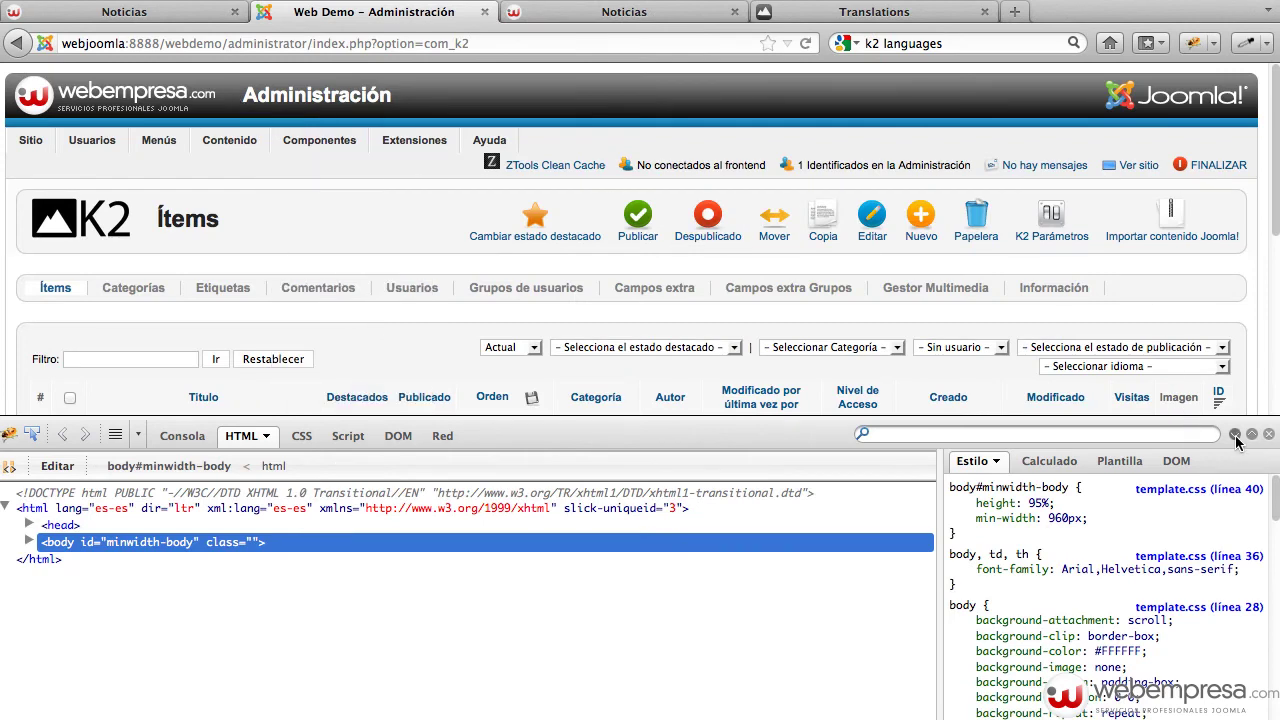
left_click(1234, 434)
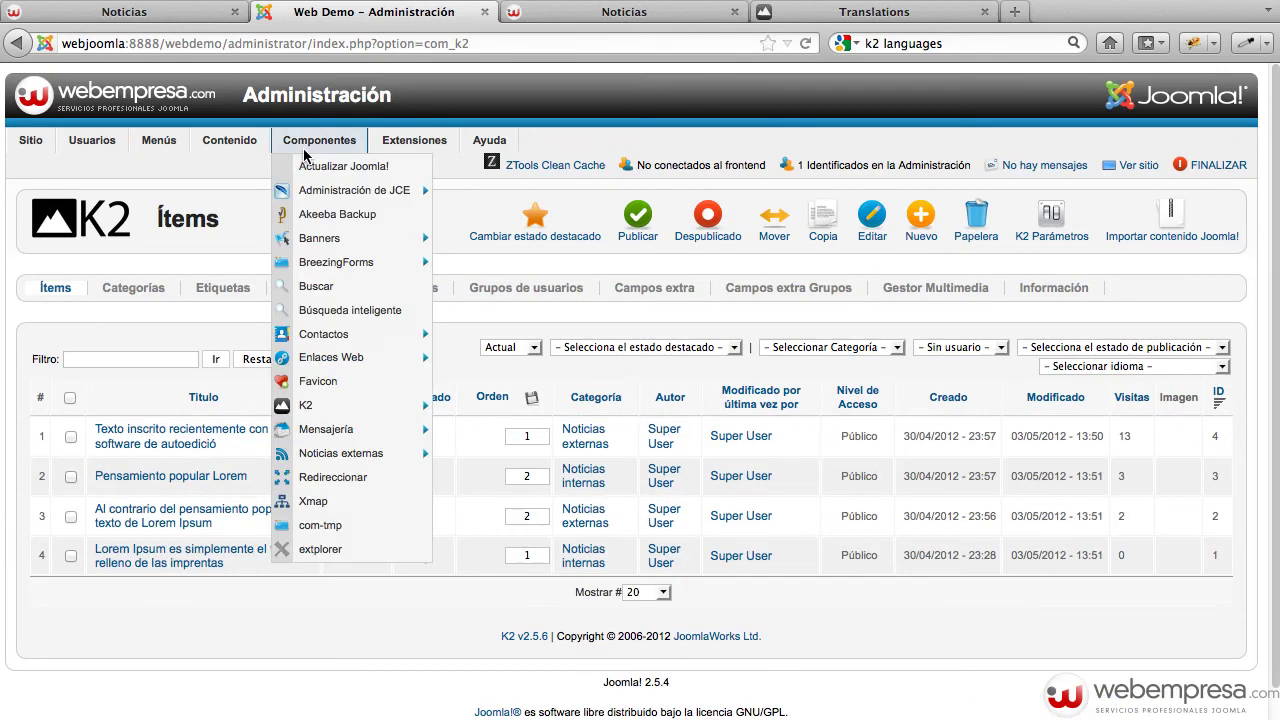
left_click(313, 551)
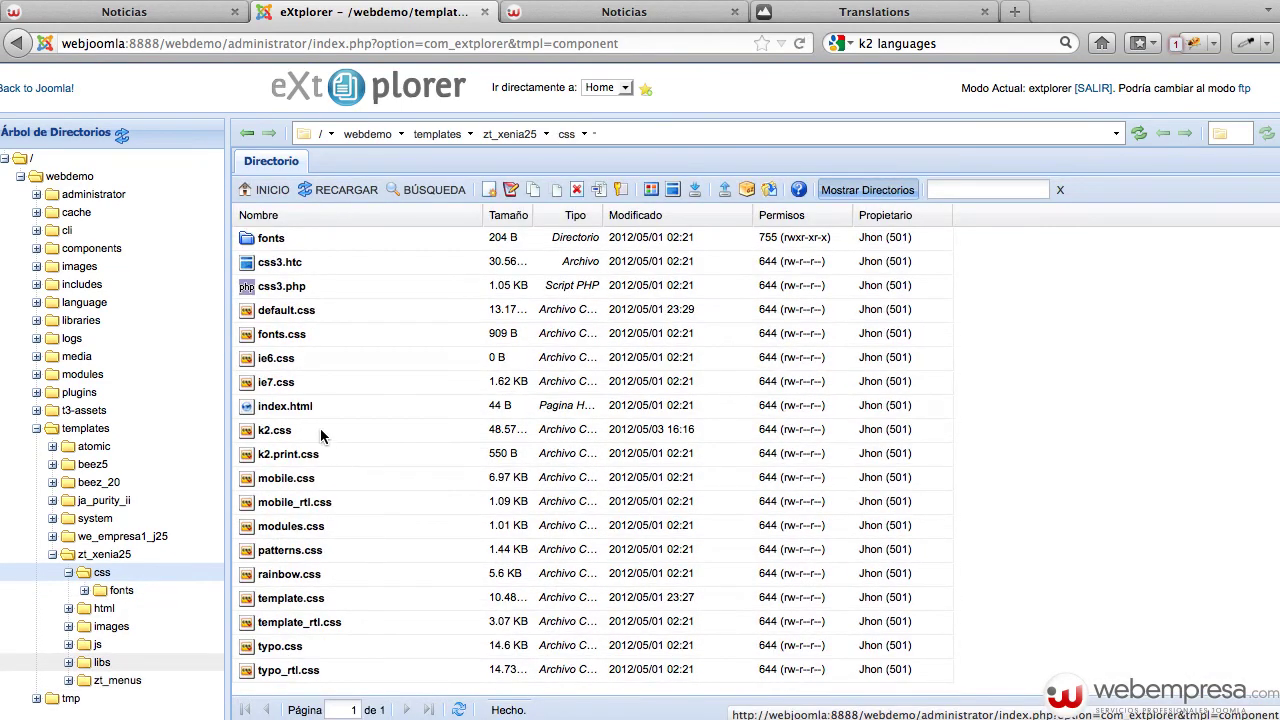
left_click(320, 428)
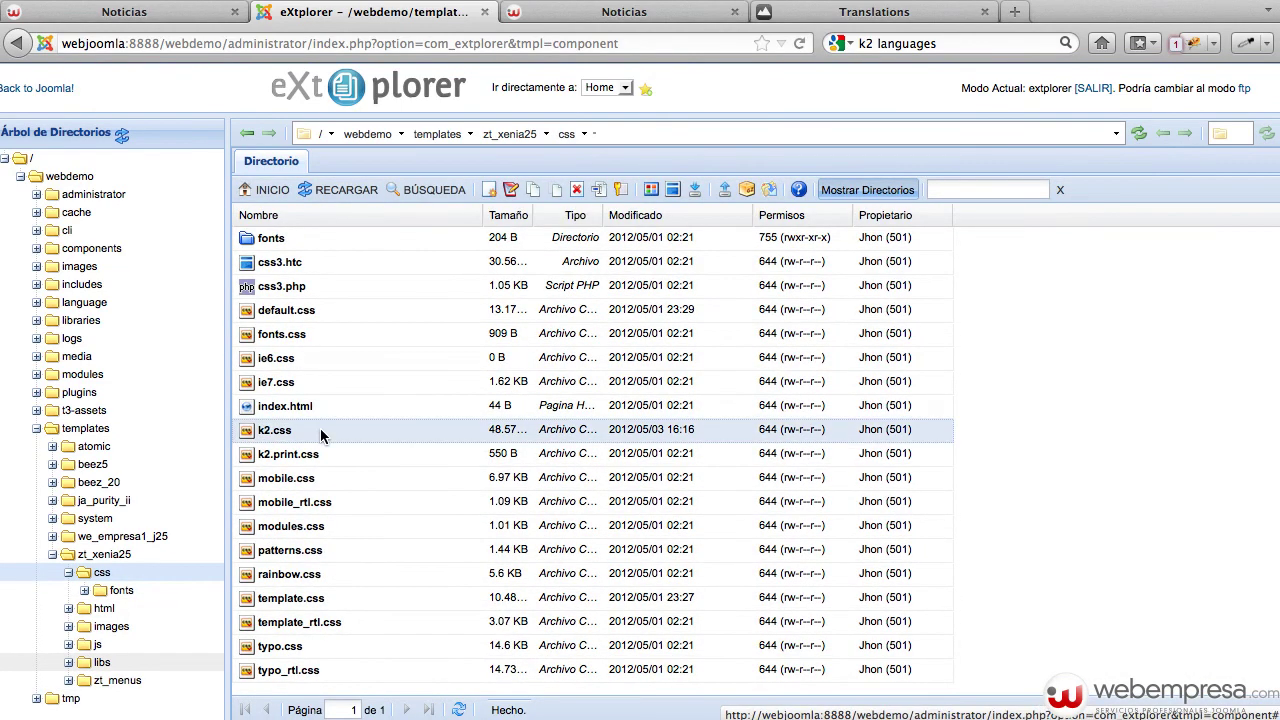
left_click(511, 192)
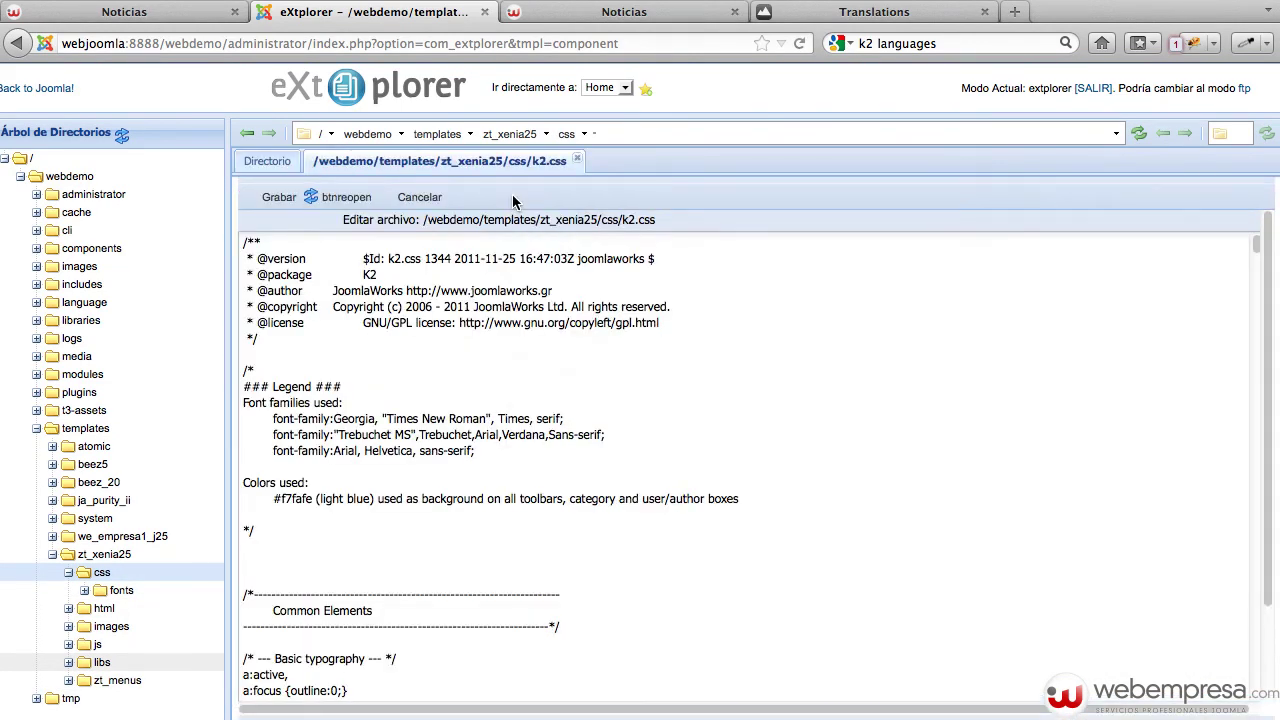
Replace the font-family value of the h3.catItemTitle rule on line 409 of k2.css with 'Orbitron',sans-serif.
scroll(901, 464, "down", 20)
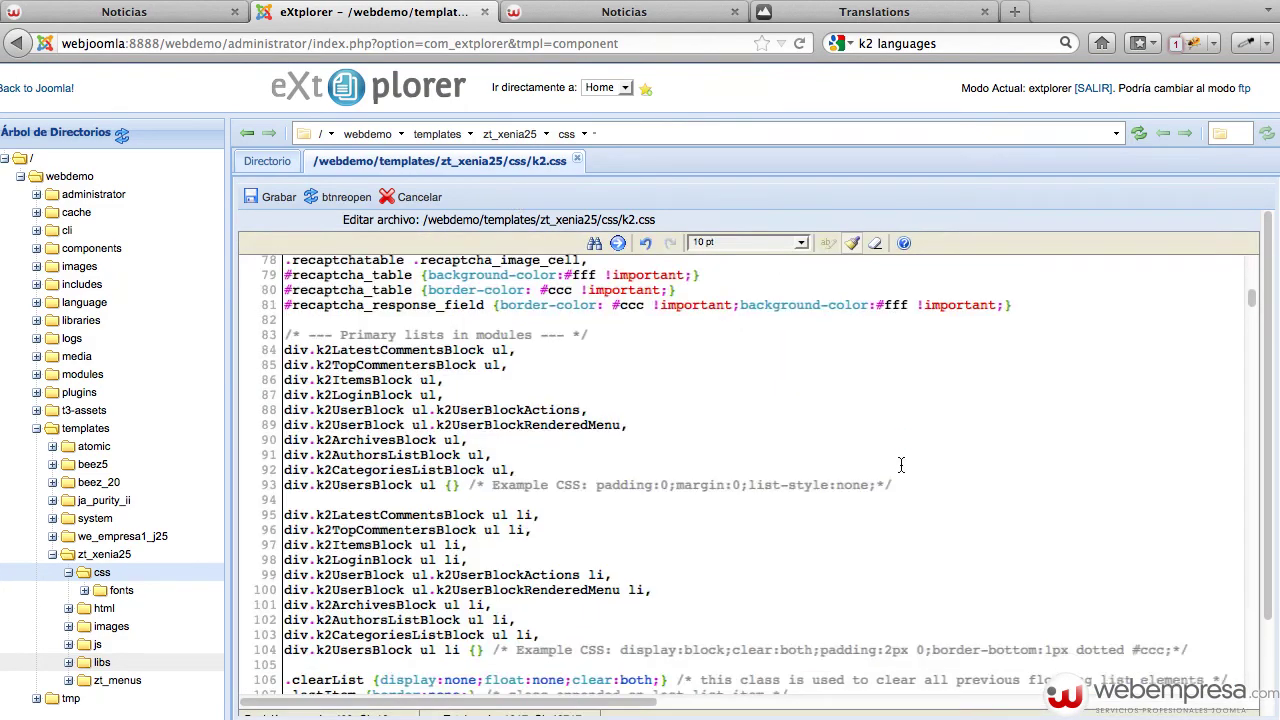
scroll(901, 464, "down", 20)
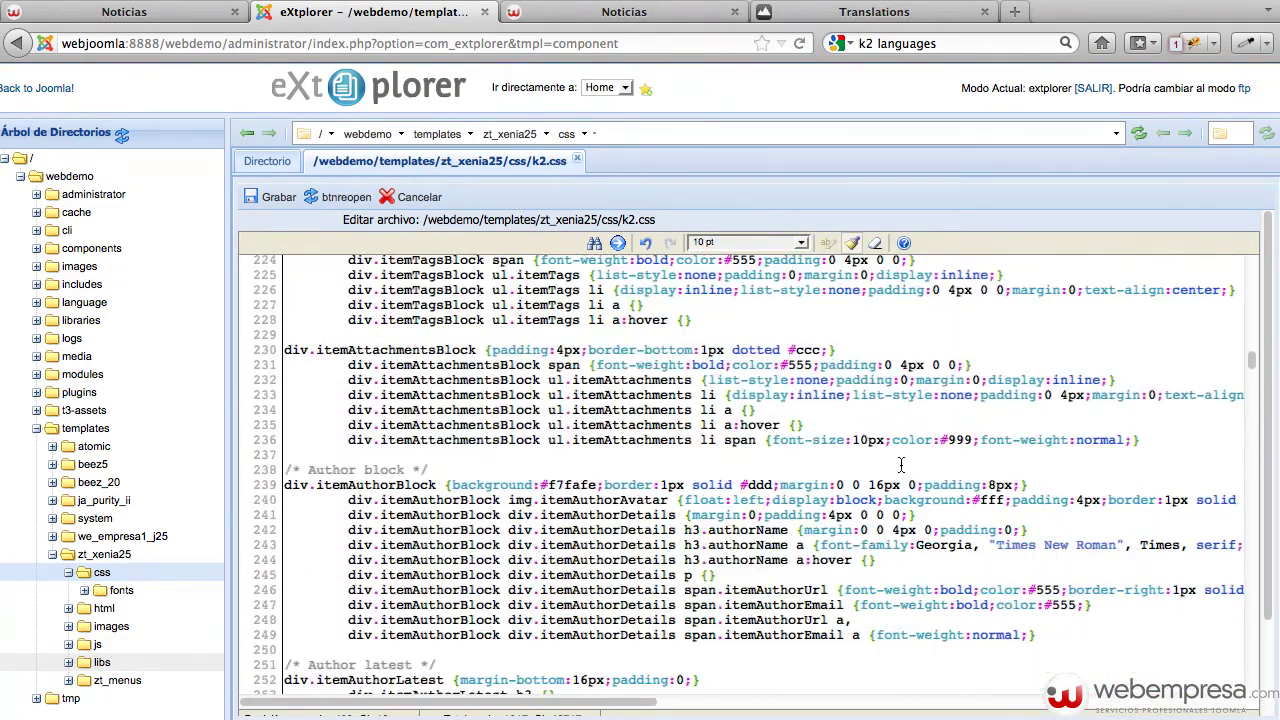
scroll(901, 464, "down", 20)
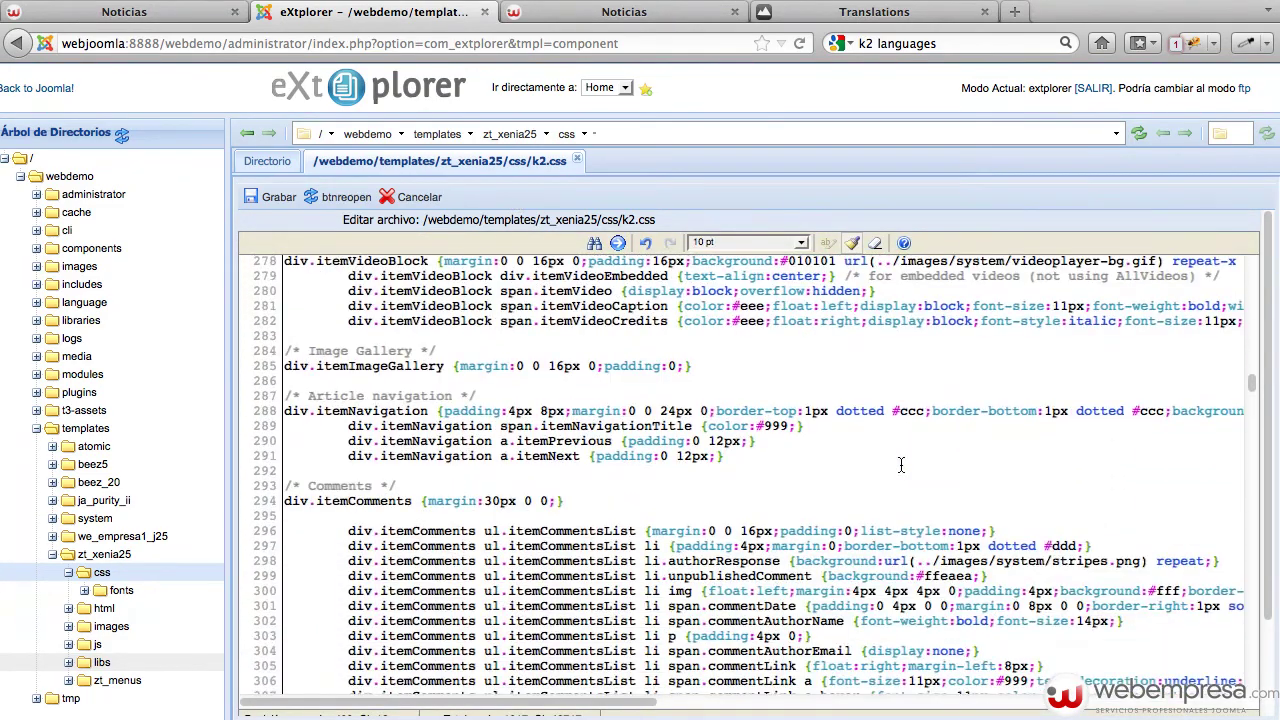
scroll(901, 464, "down", 19)
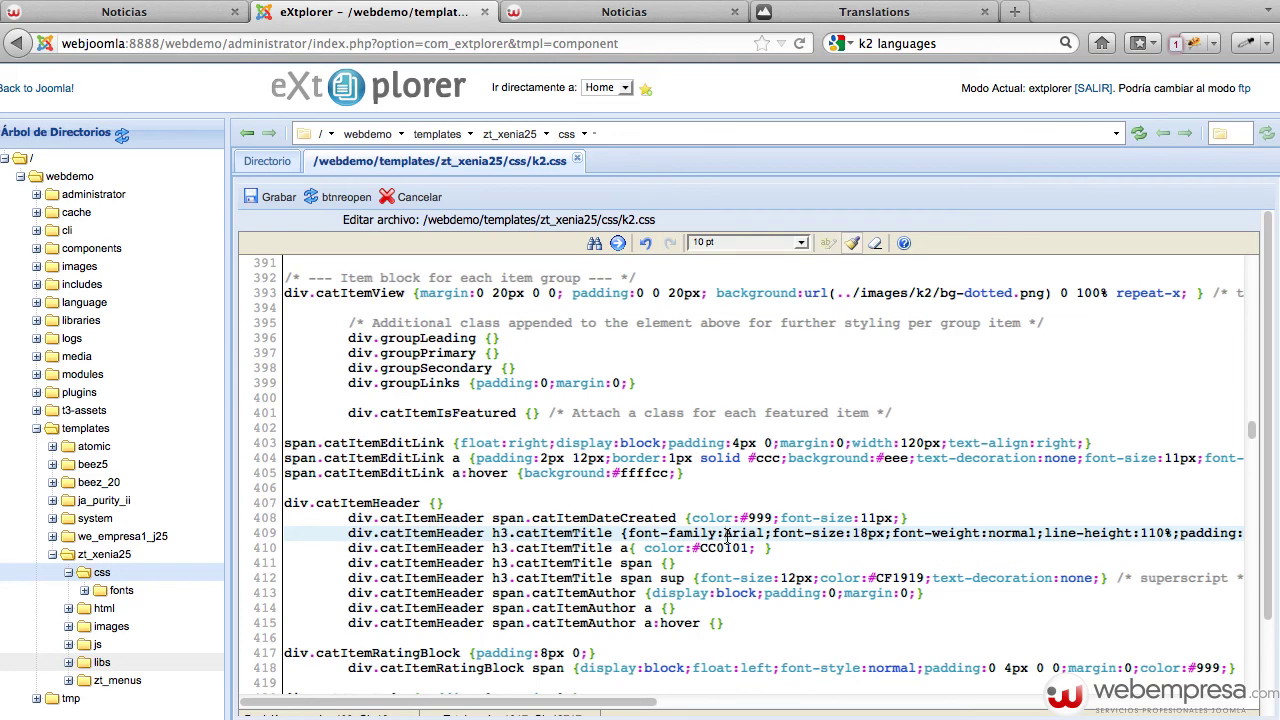
double_click(762, 533)
key("BackSpace")
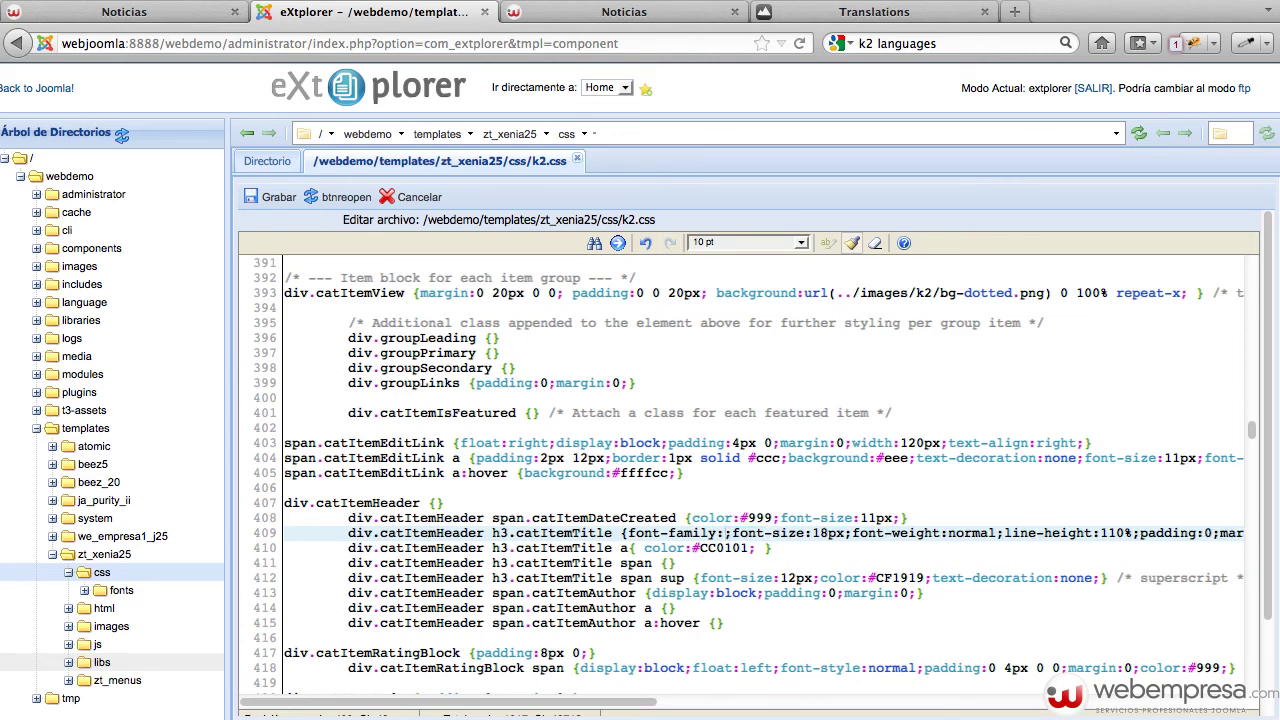
type("'Orbitron',sans-serif")
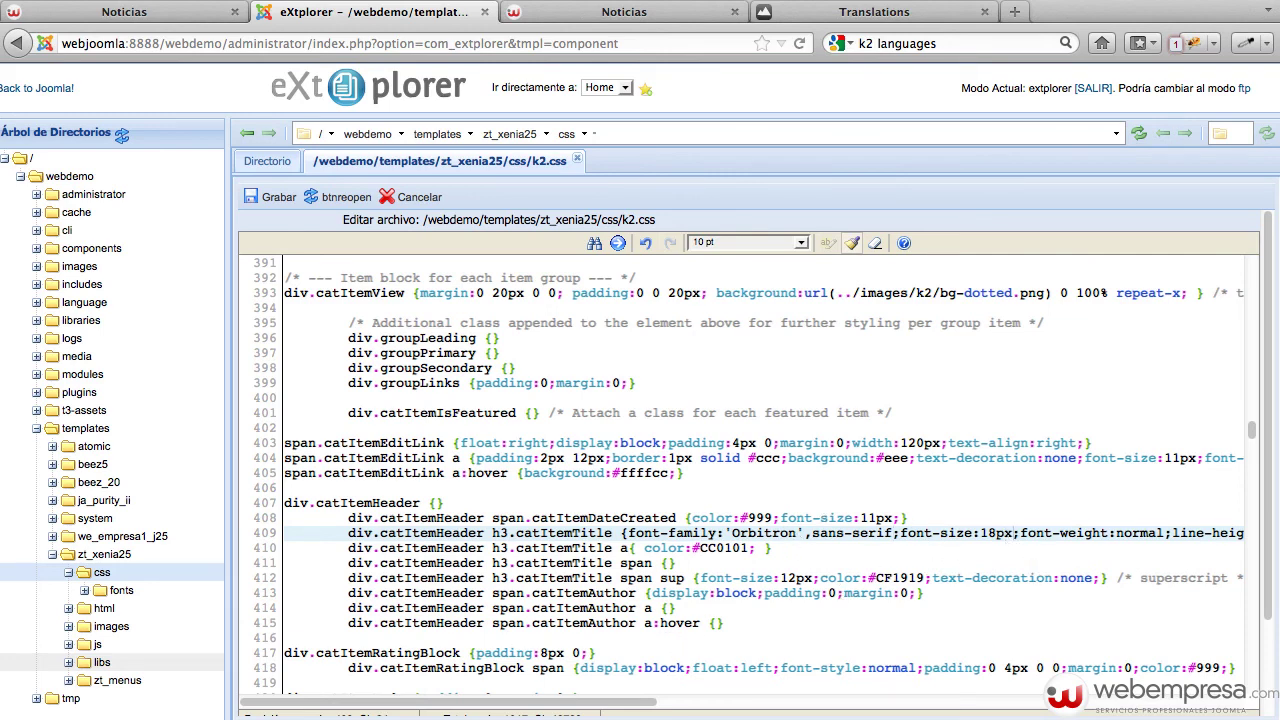
Set the font-size of the h3.catItemTitle rule on line 409 to 200% and save k2.css.
key("BackSpace")
key("BackSpace")
key("BackSpace")
key("BackSpace")
type("200")
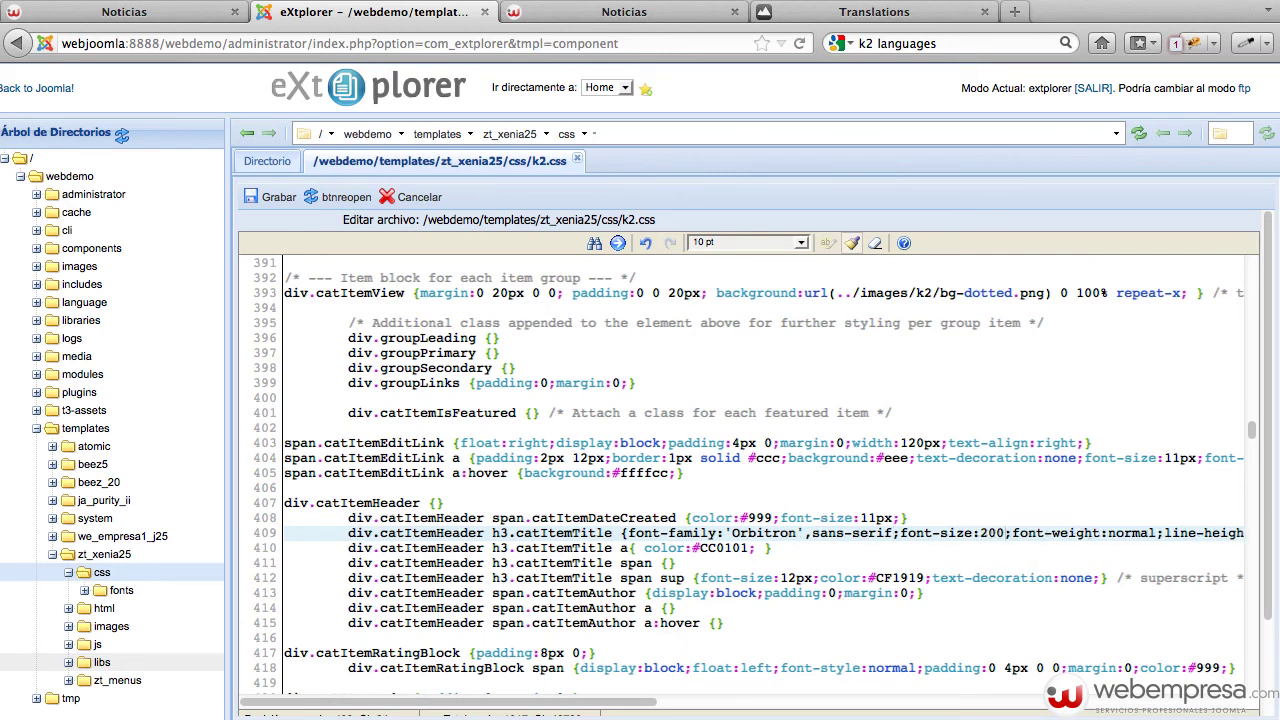
type("%")
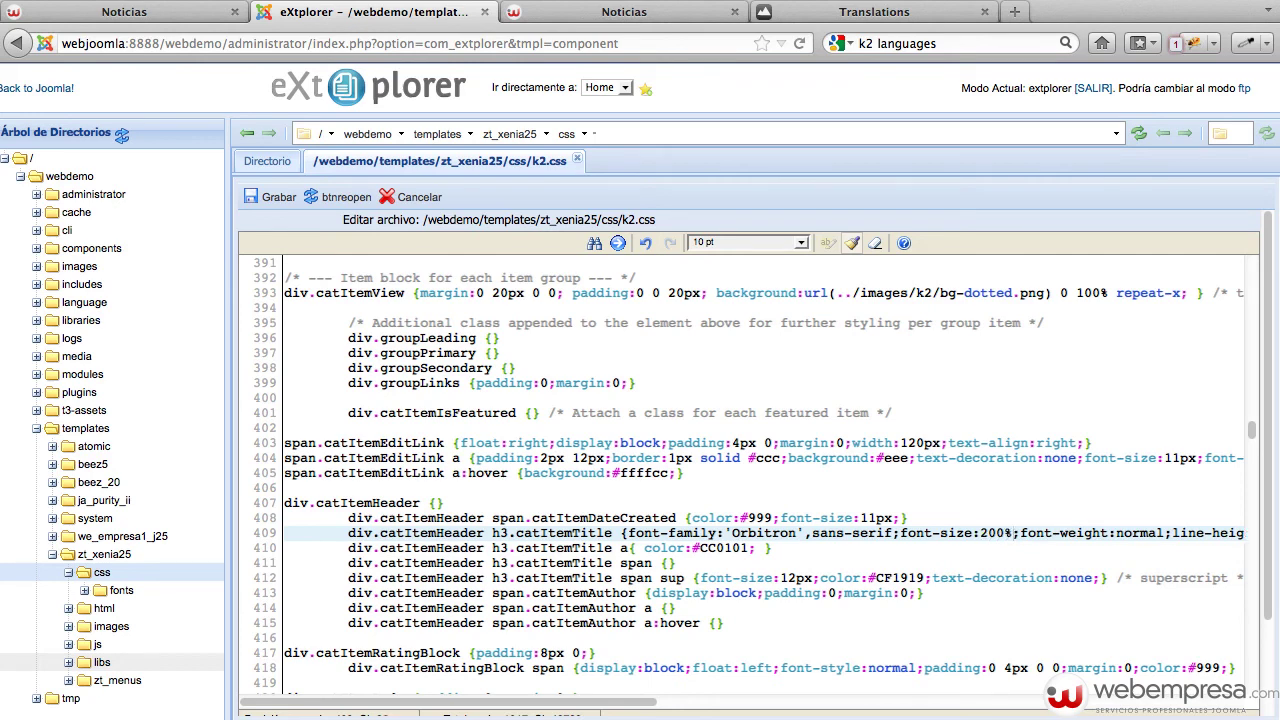
left_click(270, 197)
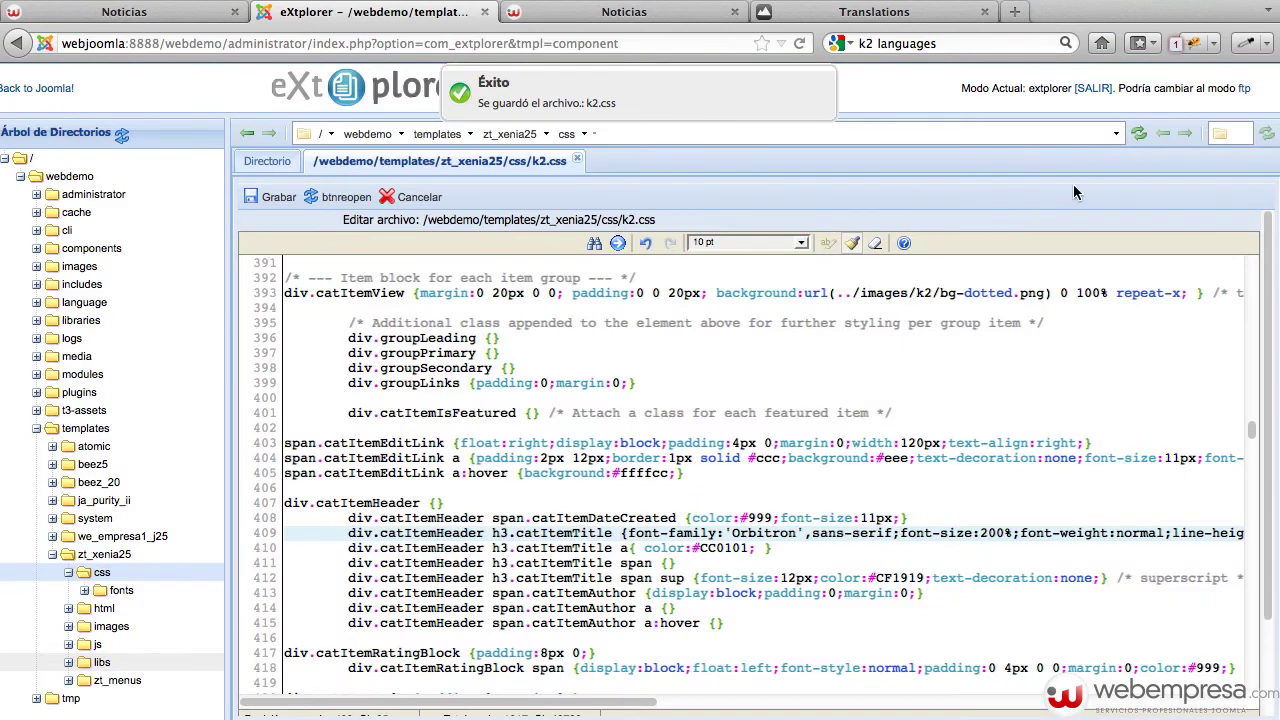
Reload the site's home page and check the first news title's font, size and spacing above the author line.
left_click(150, 12)
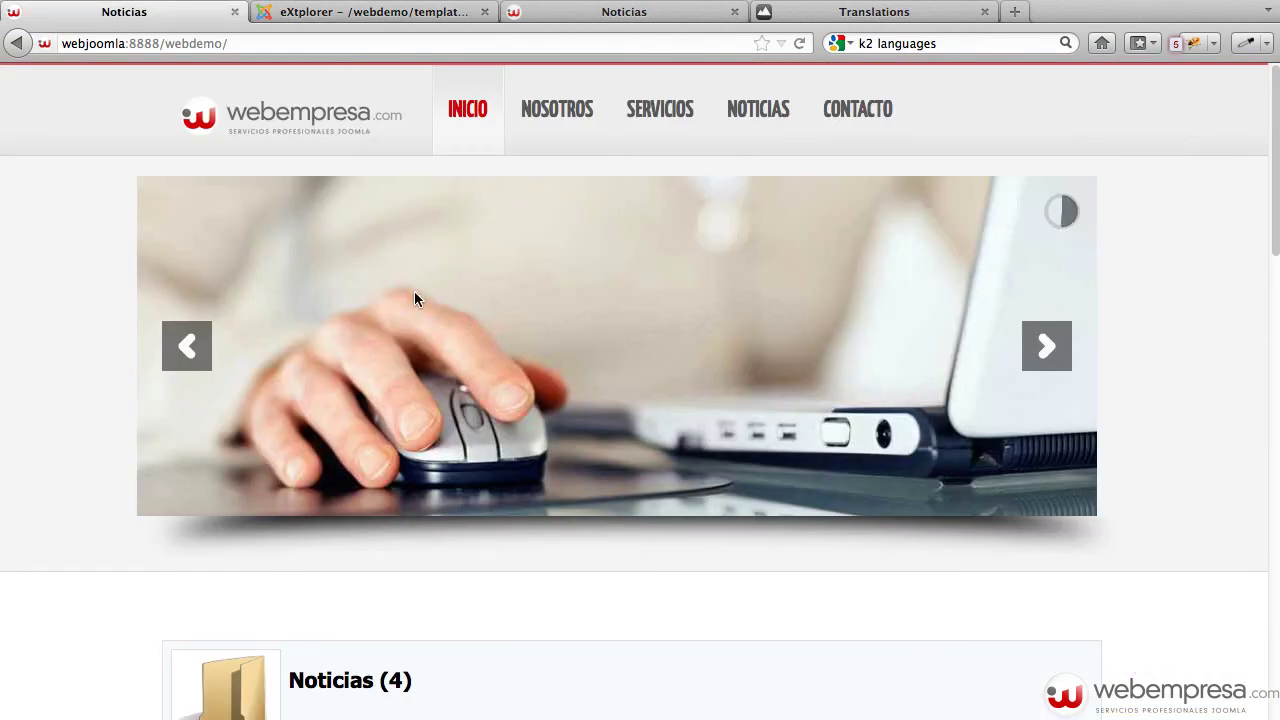
key("super+r")
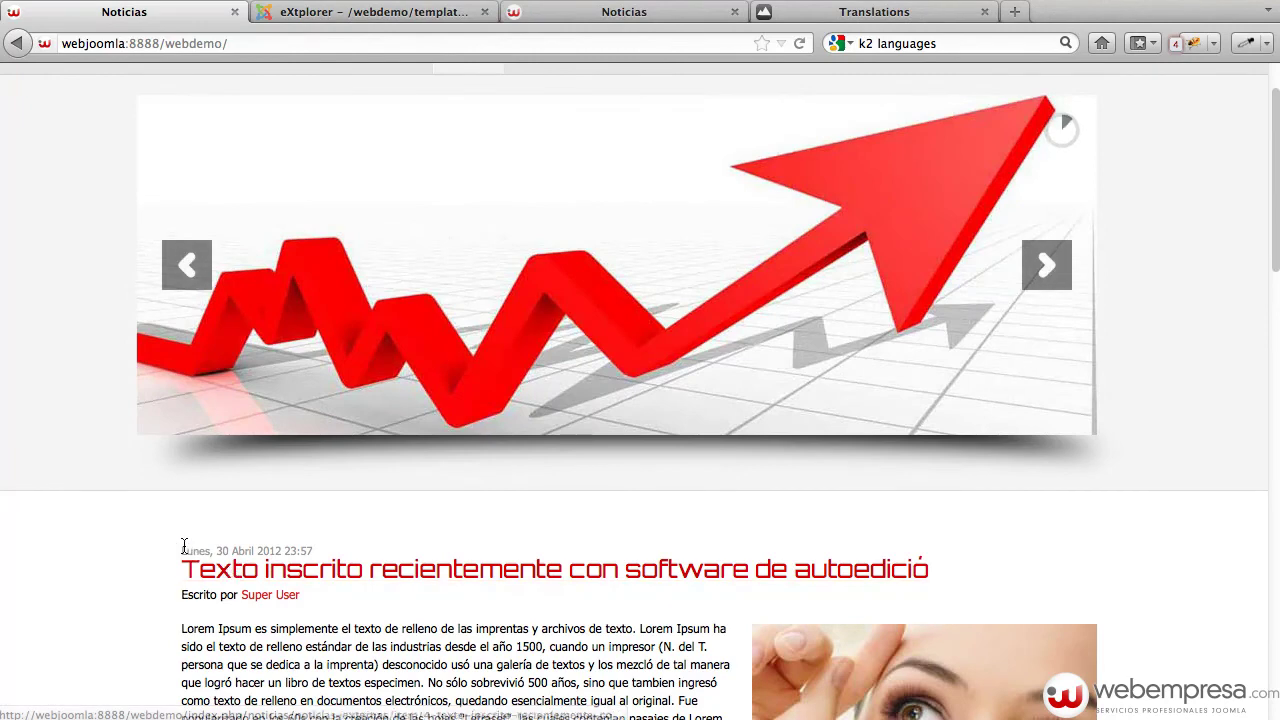
left_click_drag(330, 596, 221, 597)
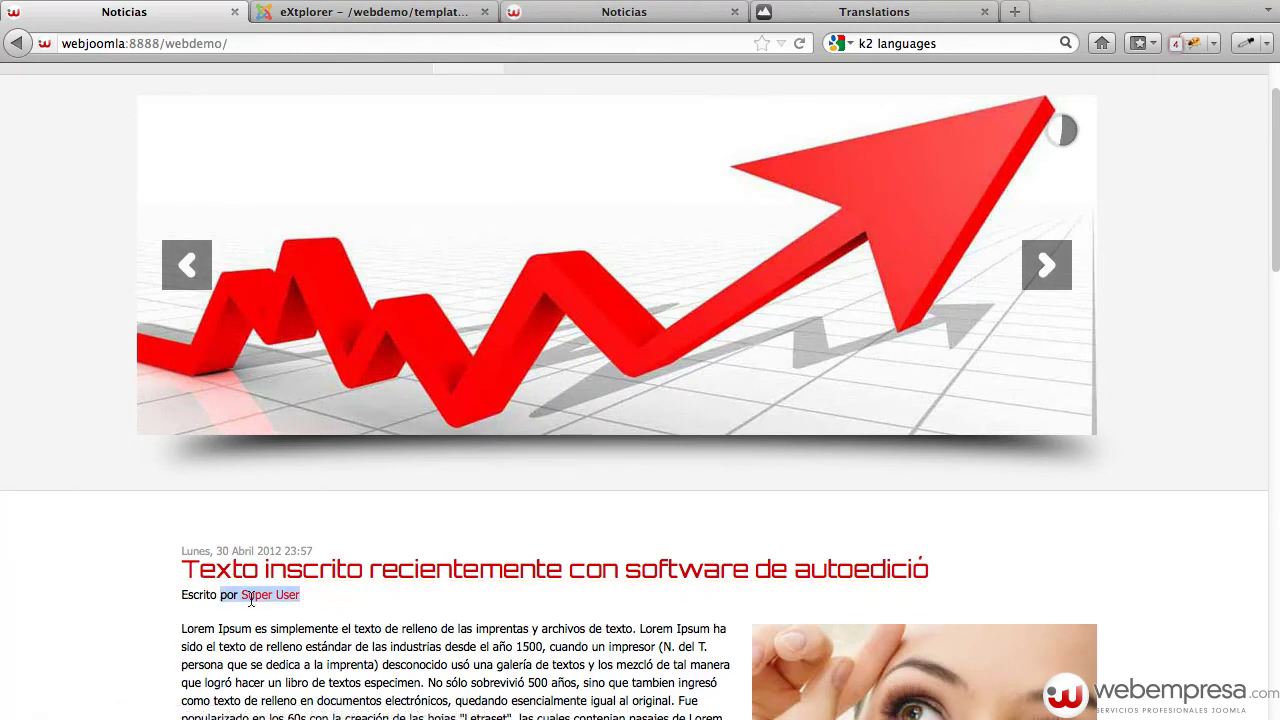
Return to k2.css in eXtplorer, increase the line-height of the h3.catItemTitle rule on line 409, and save the file.
left_click(327, 12)
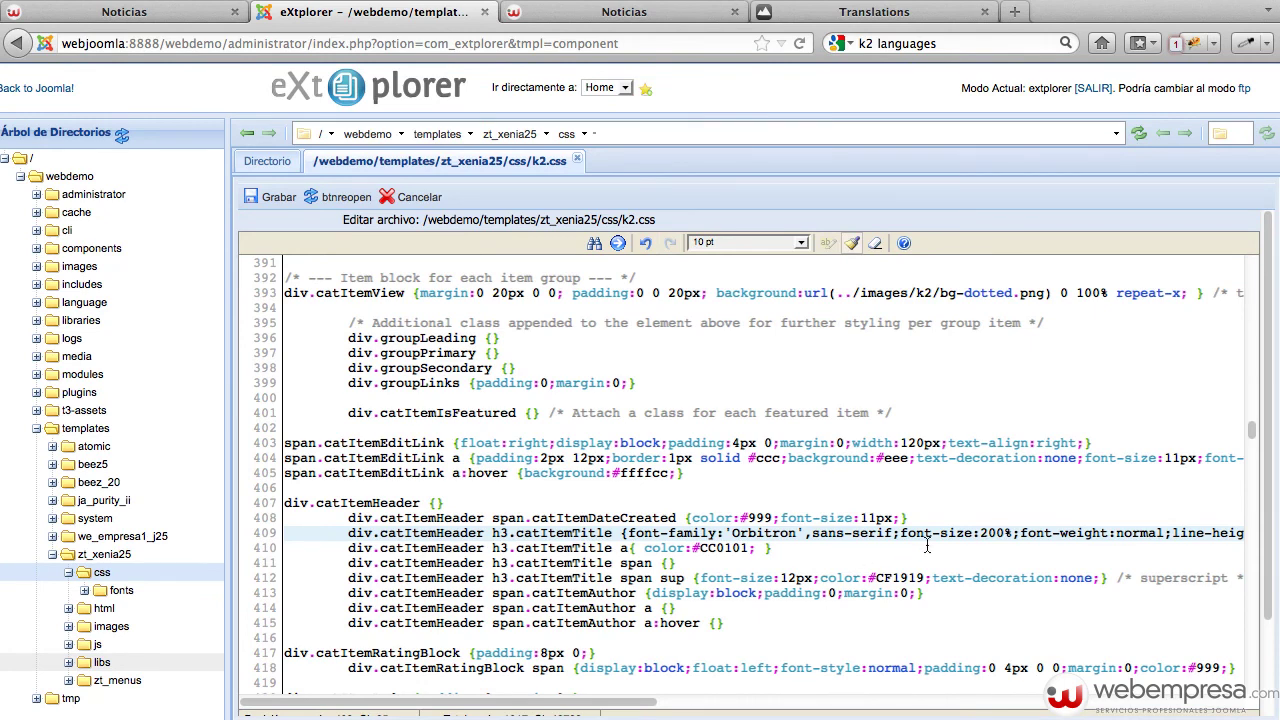
scroll(1062, 535, "right", 3)
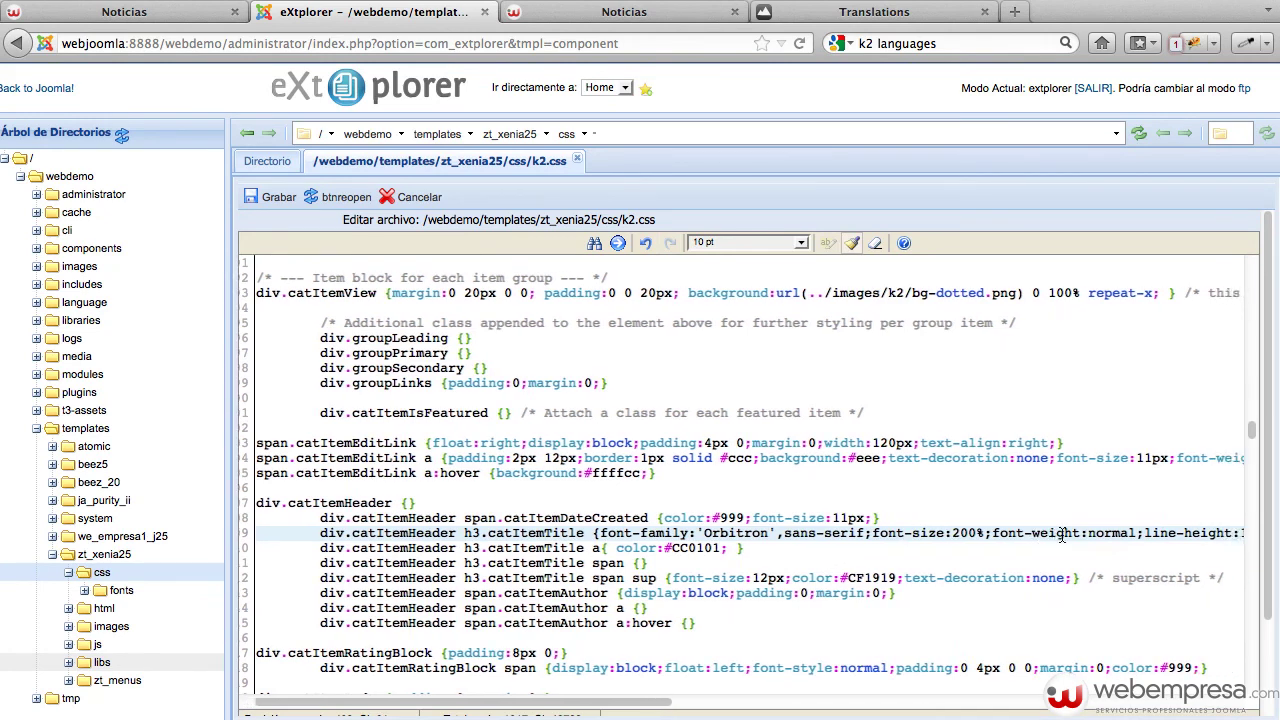
scroll(1128, 535, "right", 10)
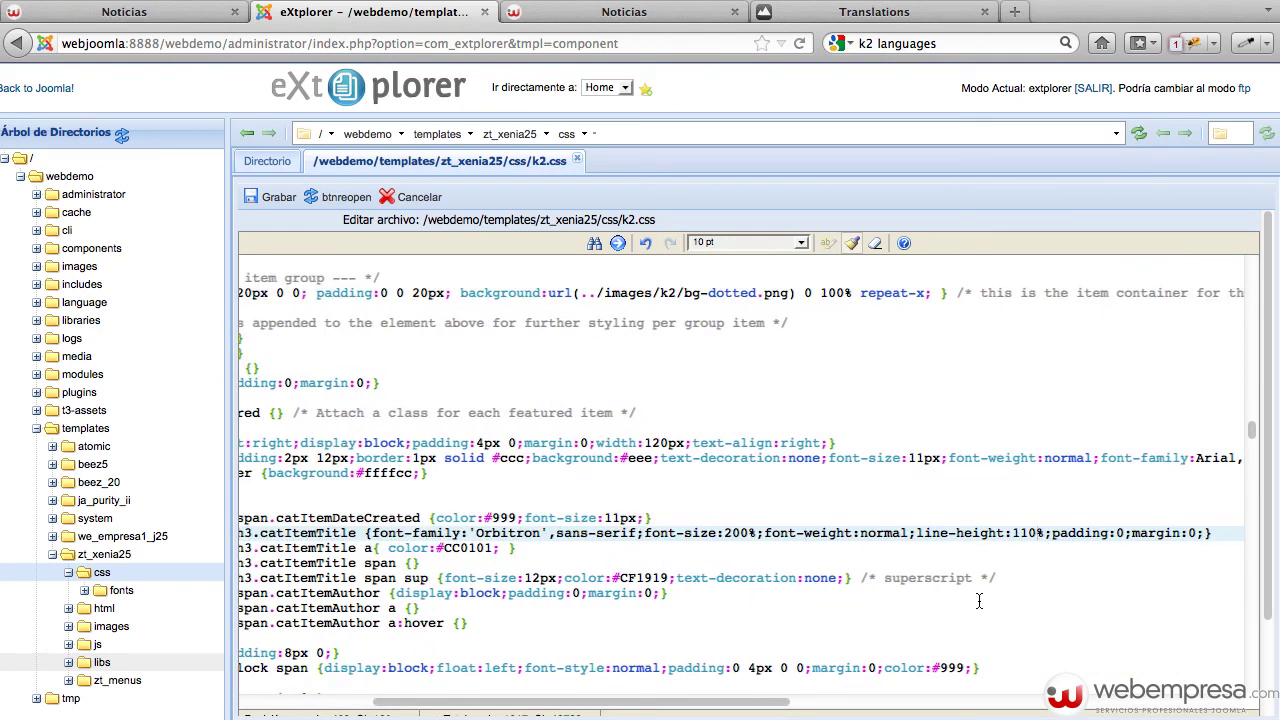
key("BackSpace")
key("BackSpace")
type("20")
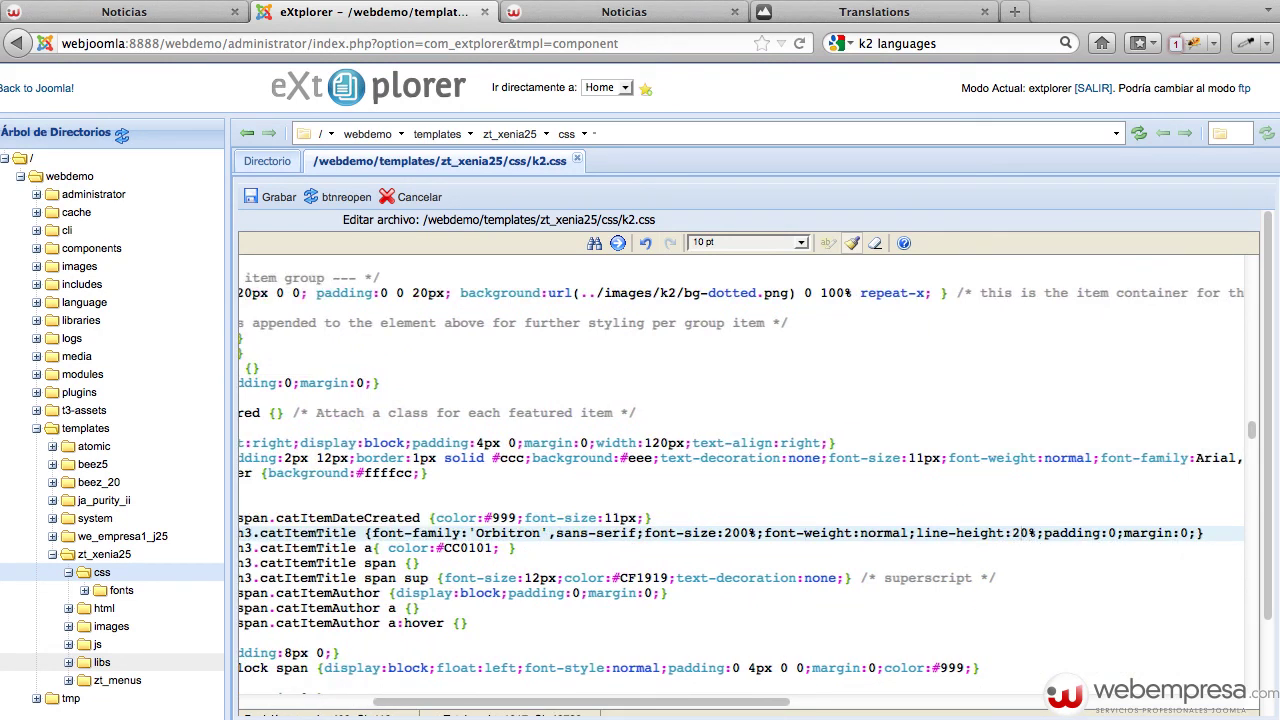
left_click(268, 197)
Reload the home page and review the news titles' line spacing relative to the date and author lines.
left_click(222, 12)
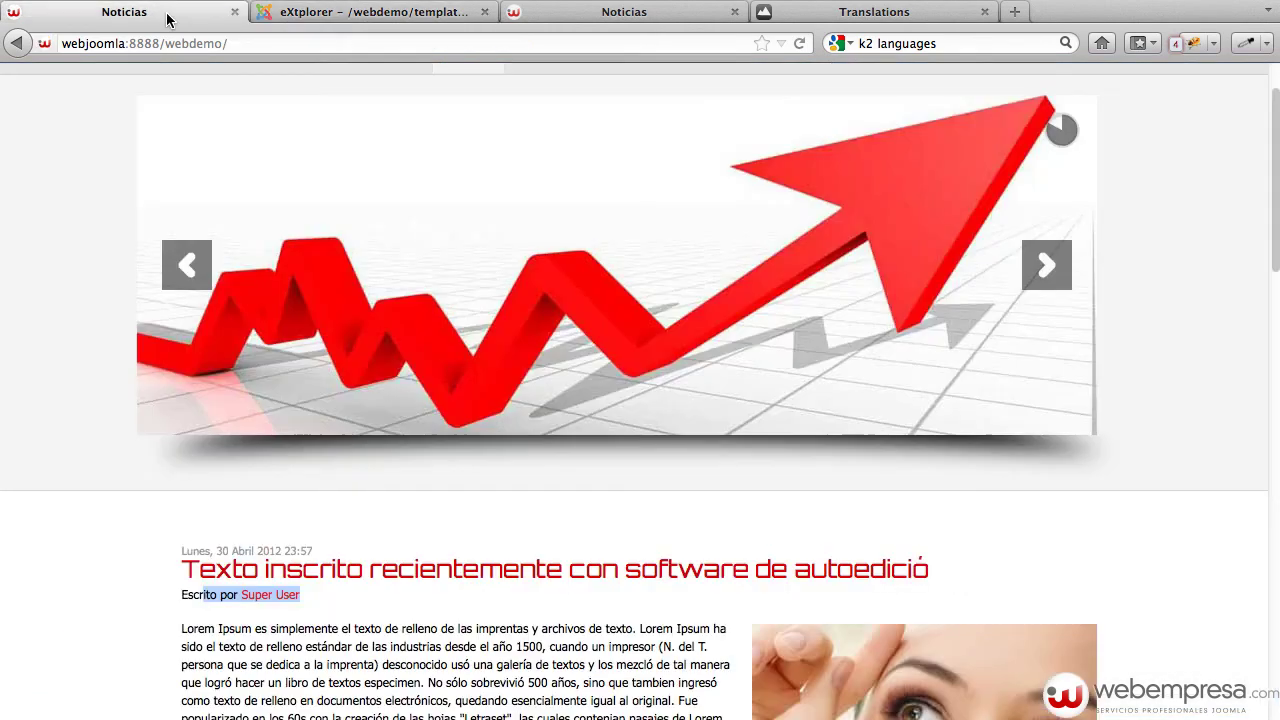
key("super+r")
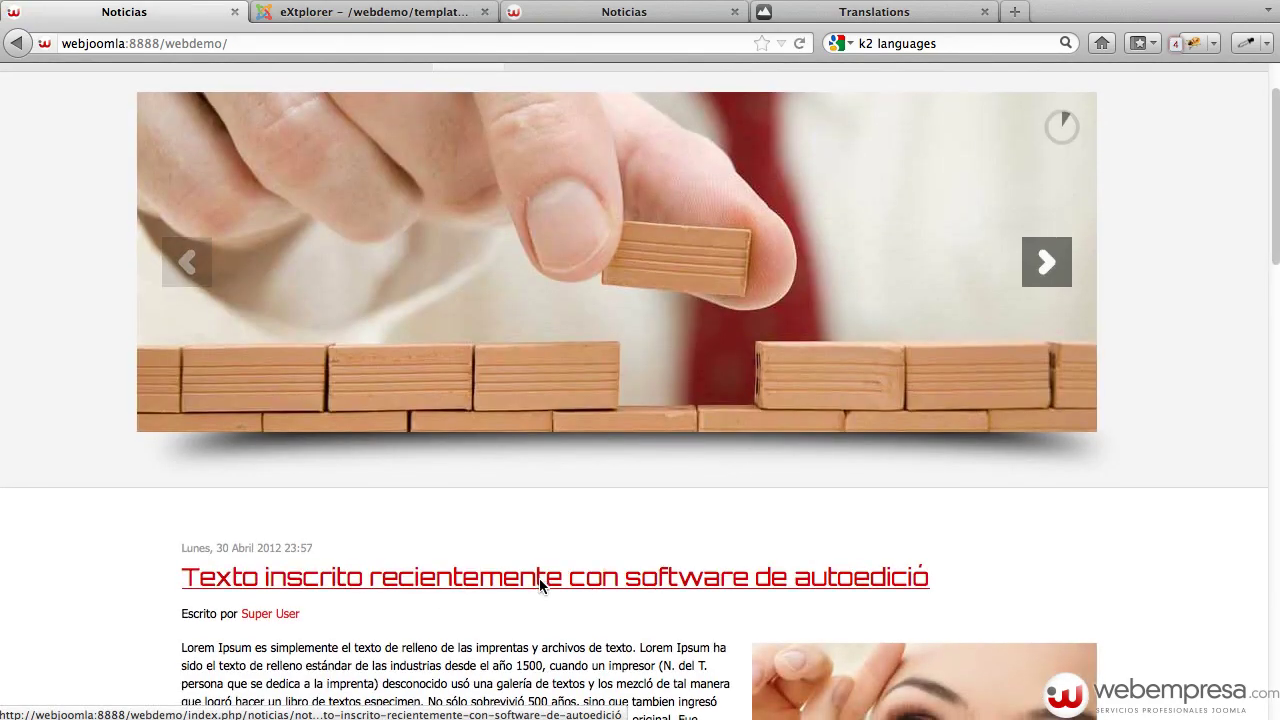
scroll(520, 586, "down", 5)
scroll(590, 566, "up", 6)
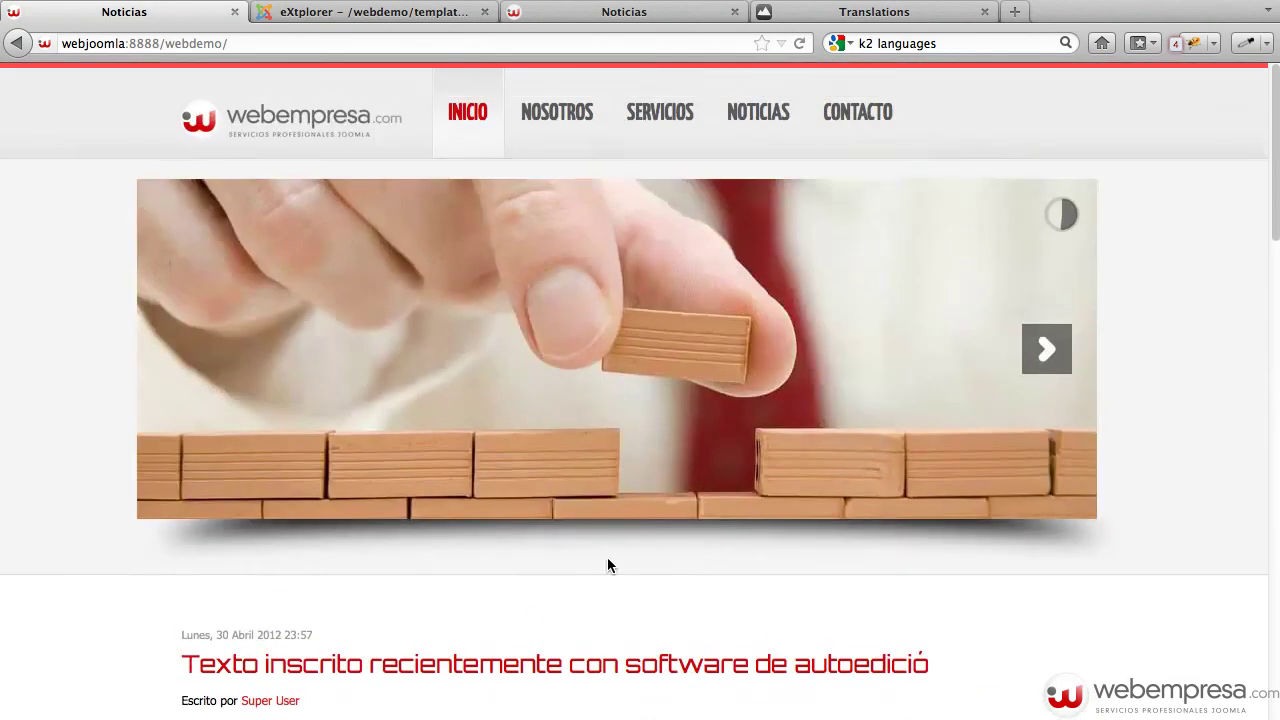